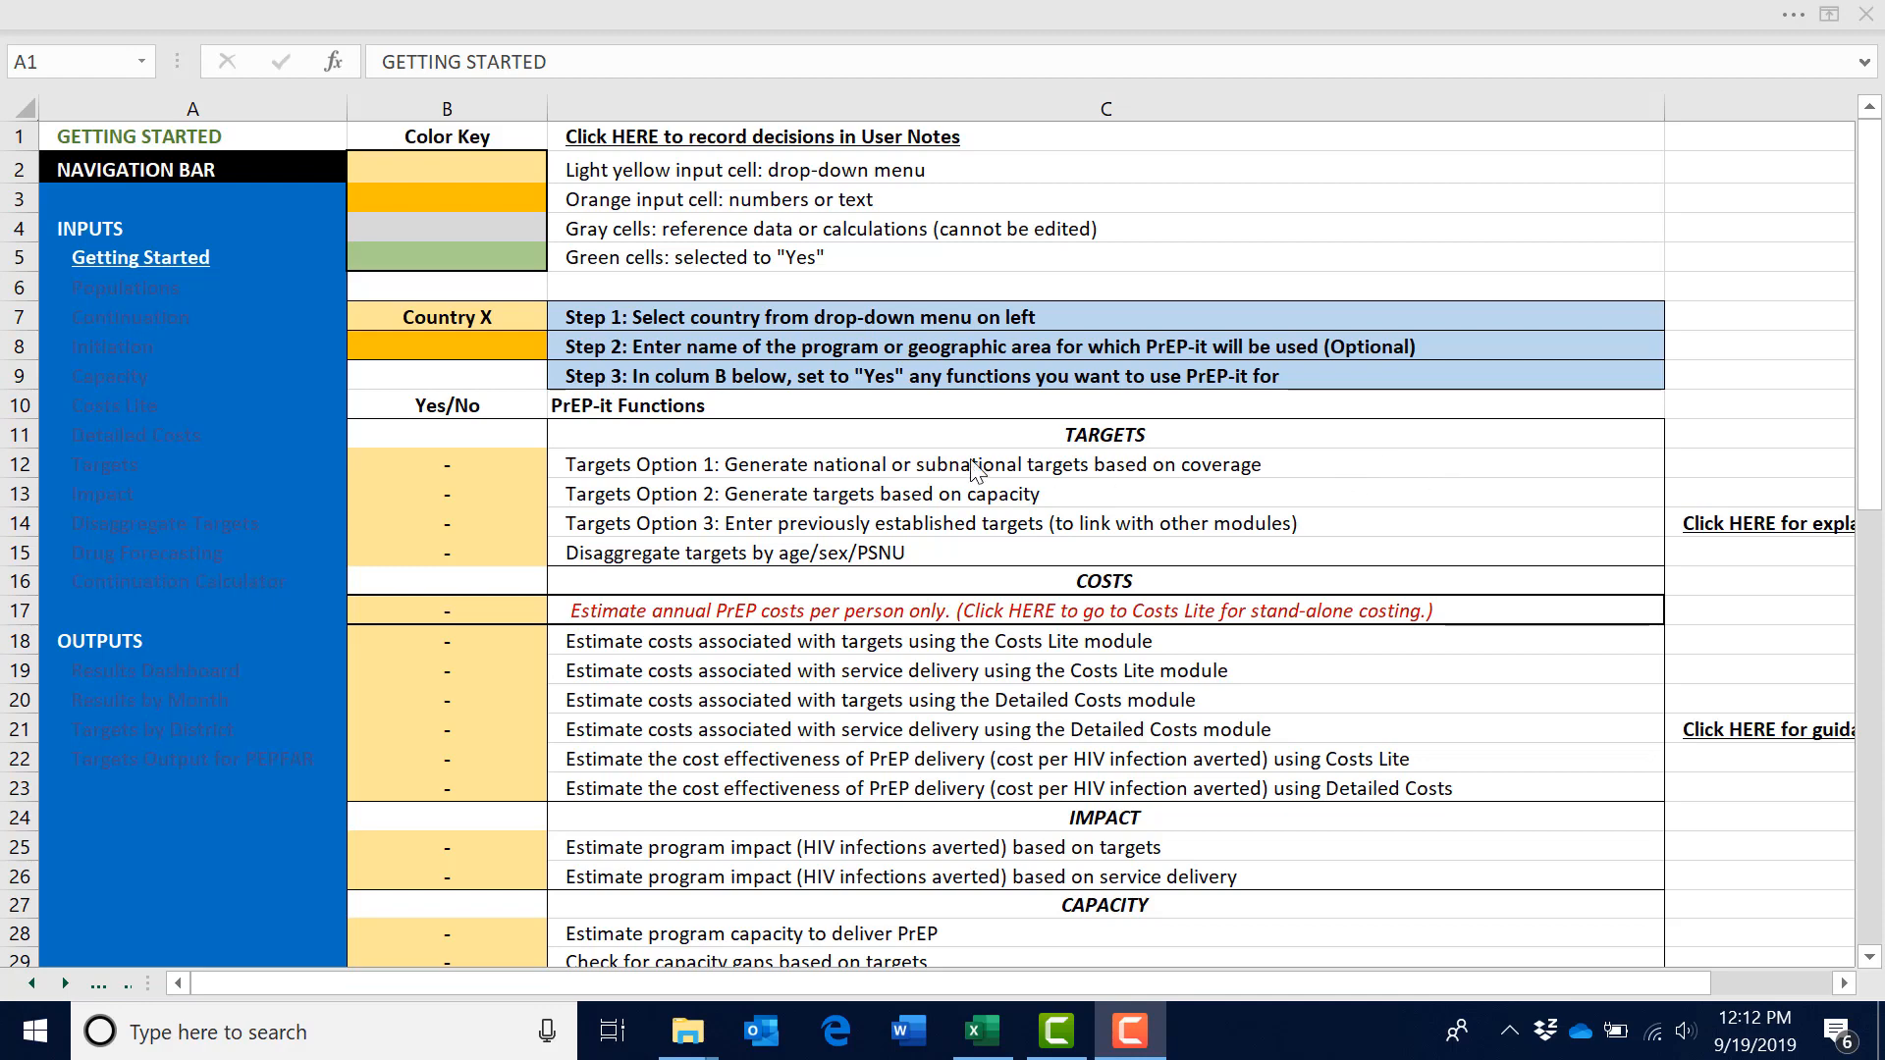
- Set Targets Option 1, generating national or subnational targets based on coverage, to Yes
{"action": "left_click", "coordinate": [509, 462]}
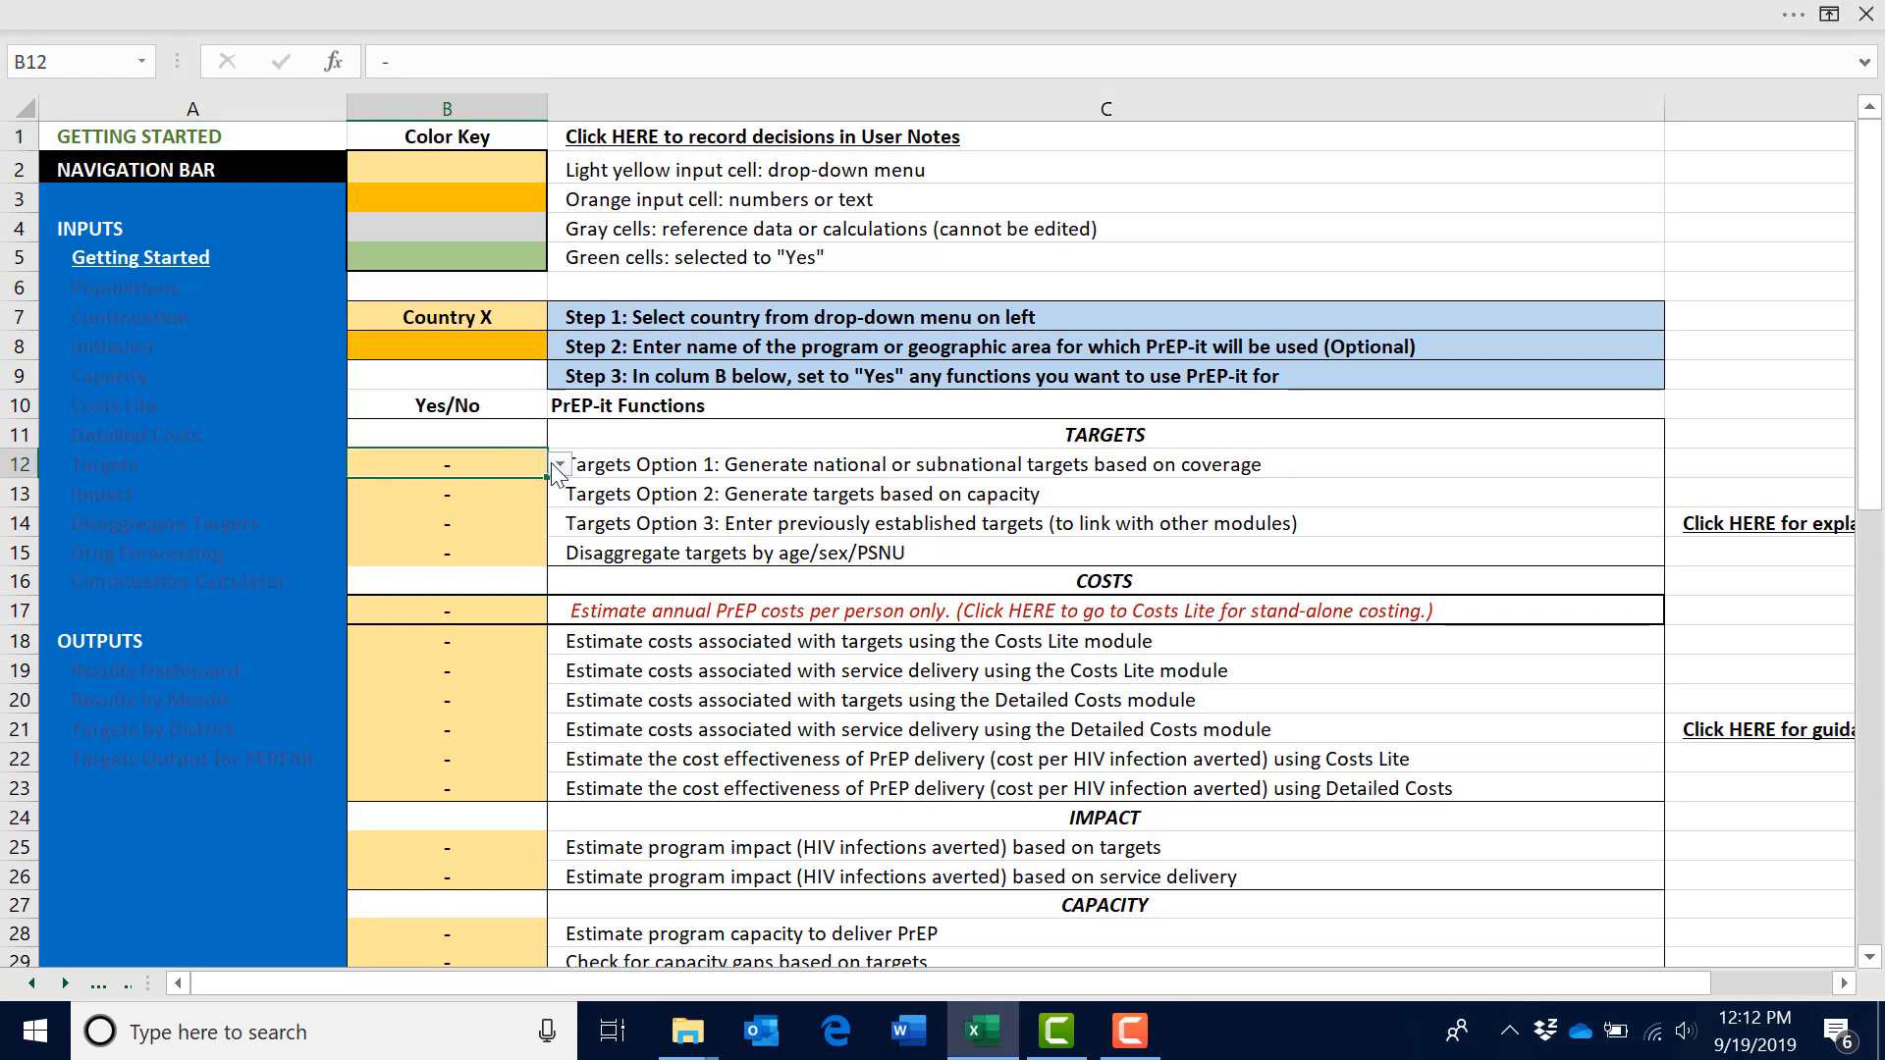
{"action": "left_click", "coordinate": [560, 464]}
{"action": "left_click", "coordinate": [521, 489]}
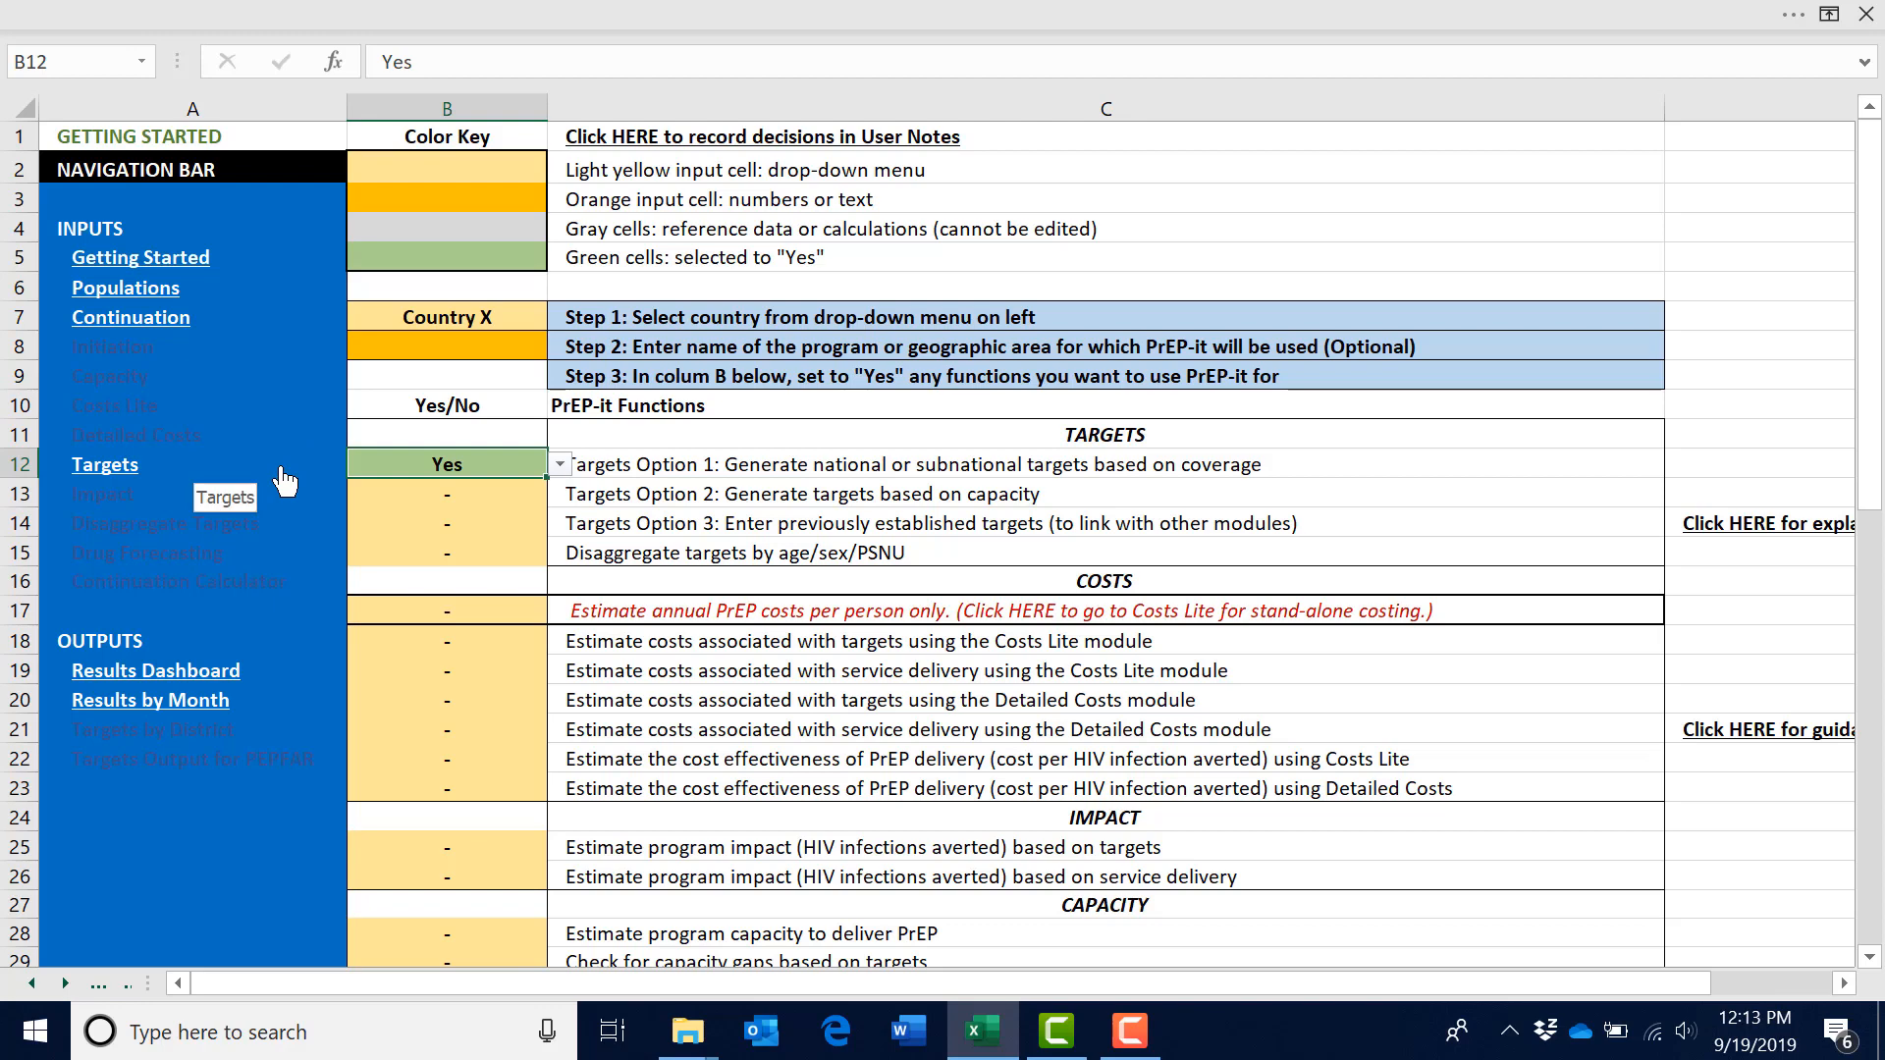
- Review the Populations and Continuation inputs, and go to the Targets sheet
{"action": "left_click", "coordinate": [177, 298]}
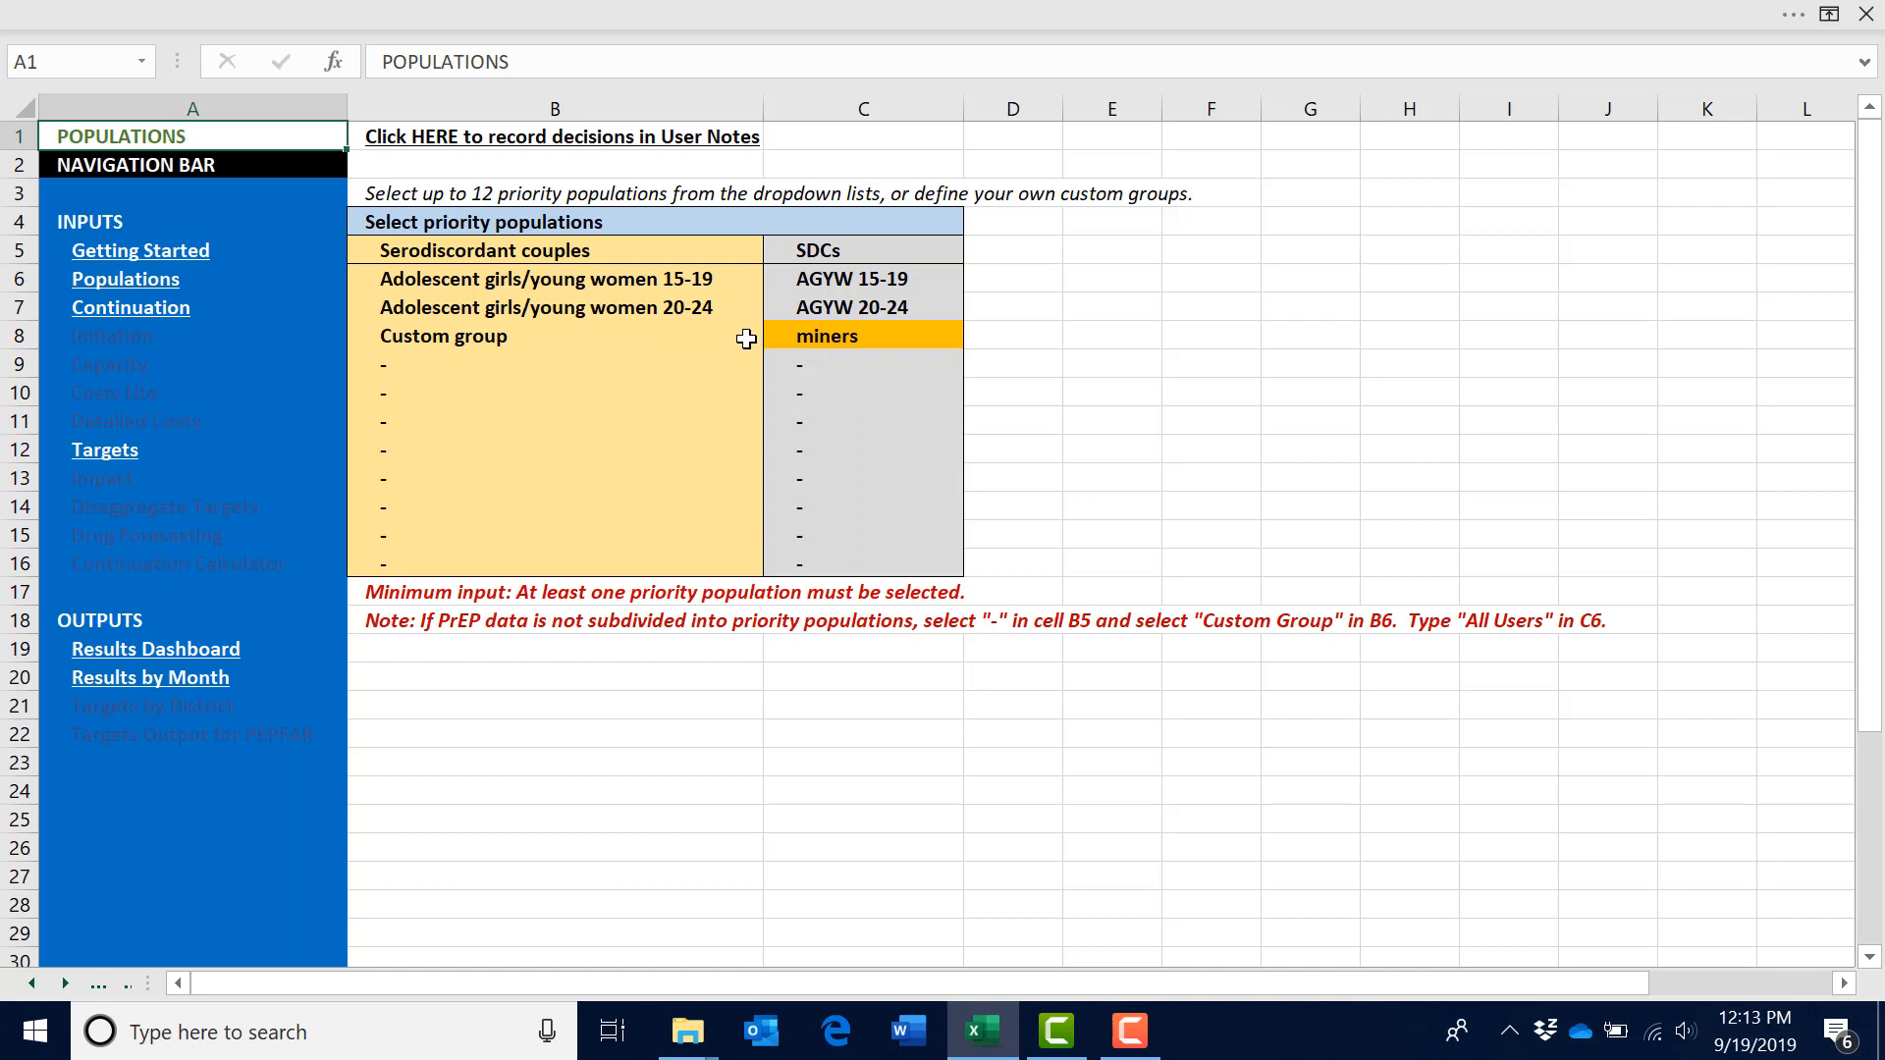
{"action": "left_click", "coordinate": [180, 312]}
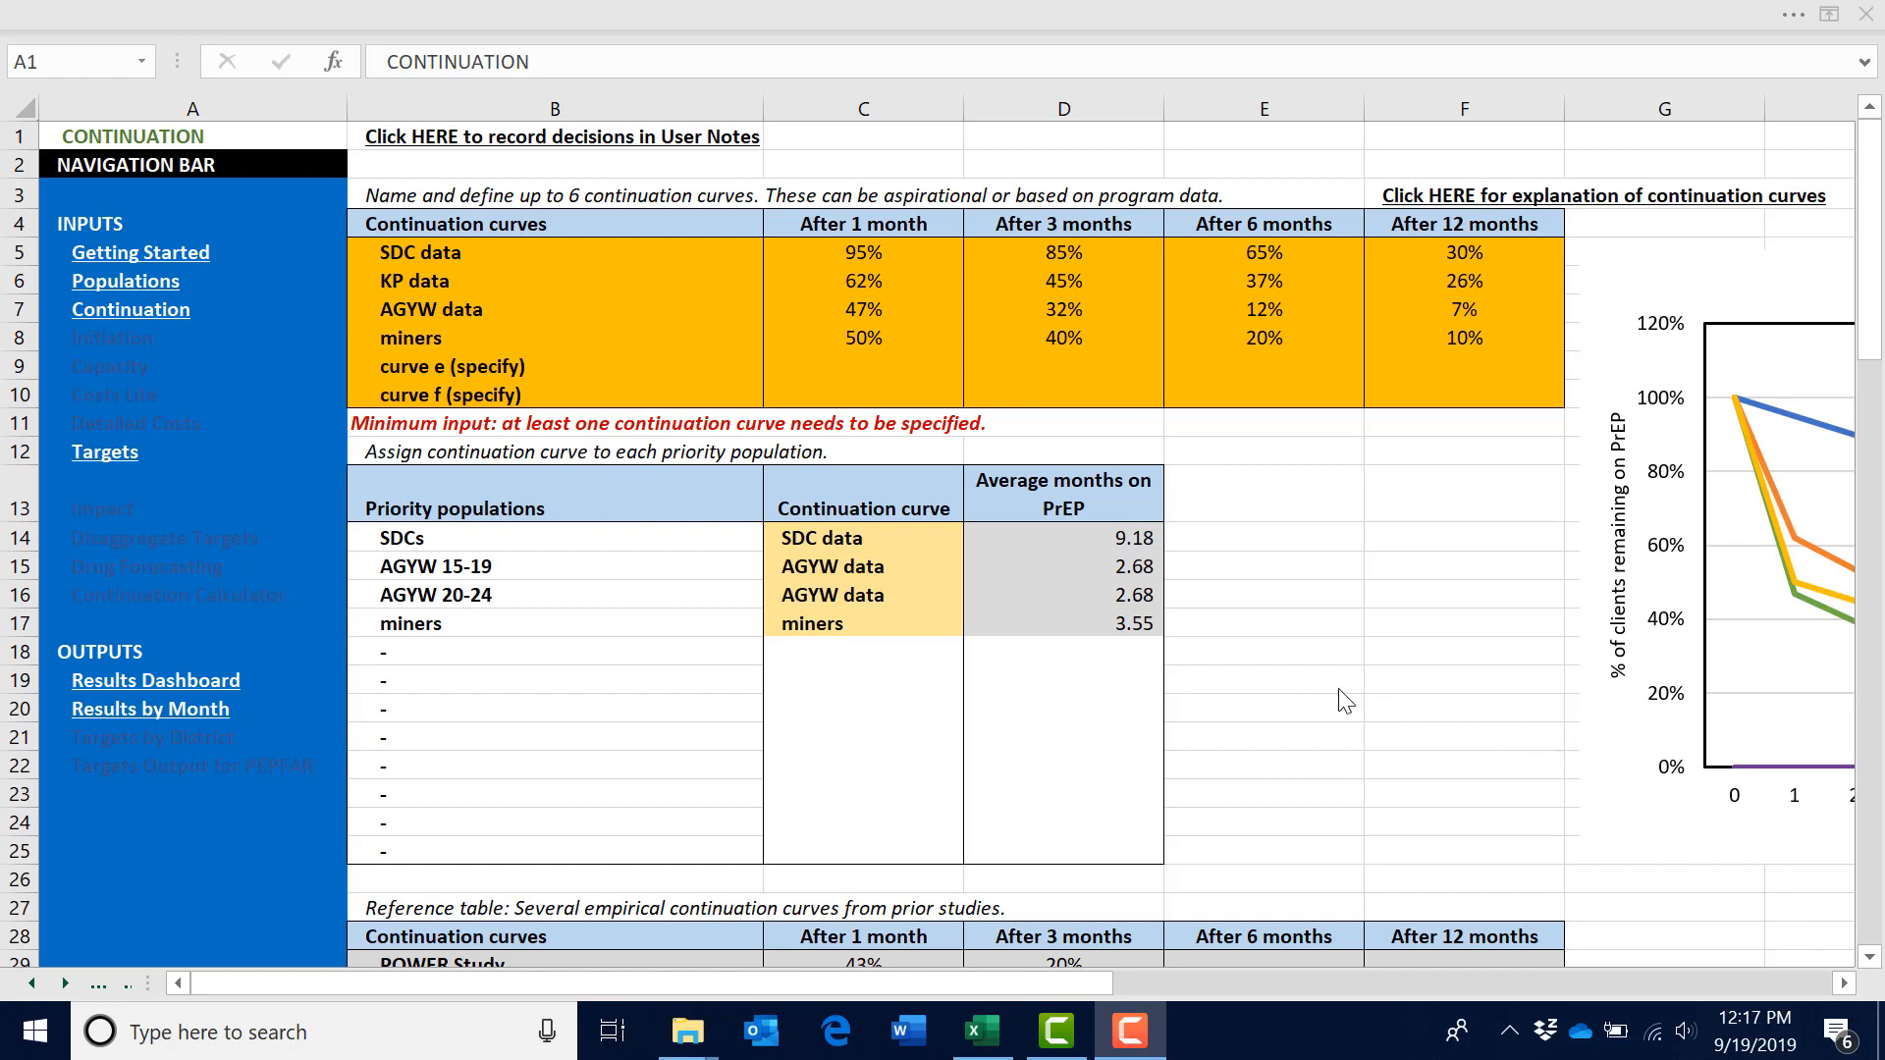
{"action": "left_click", "coordinate": [108, 452]}
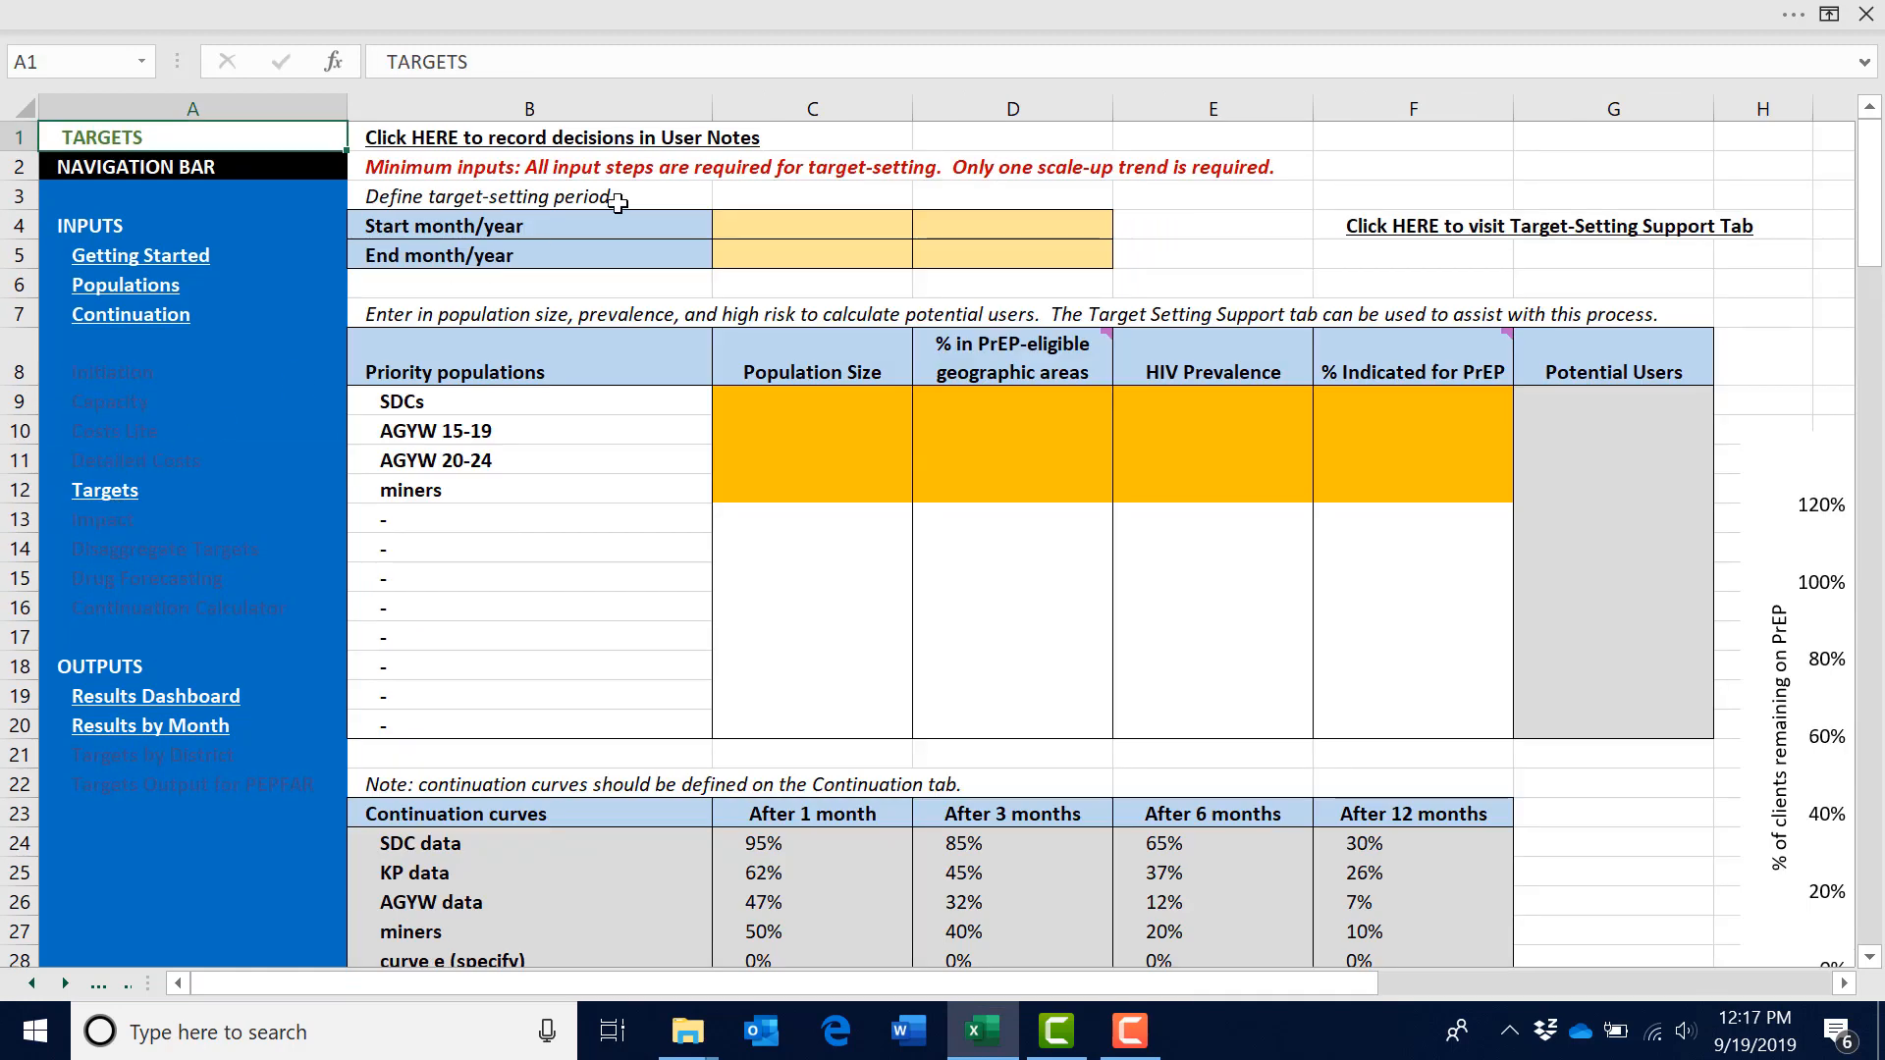
- Set the start of the target-setting period to September 2019
{"action": "left_click", "coordinate": [763, 234]}
{"action": "left_click", "coordinate": [925, 228]}
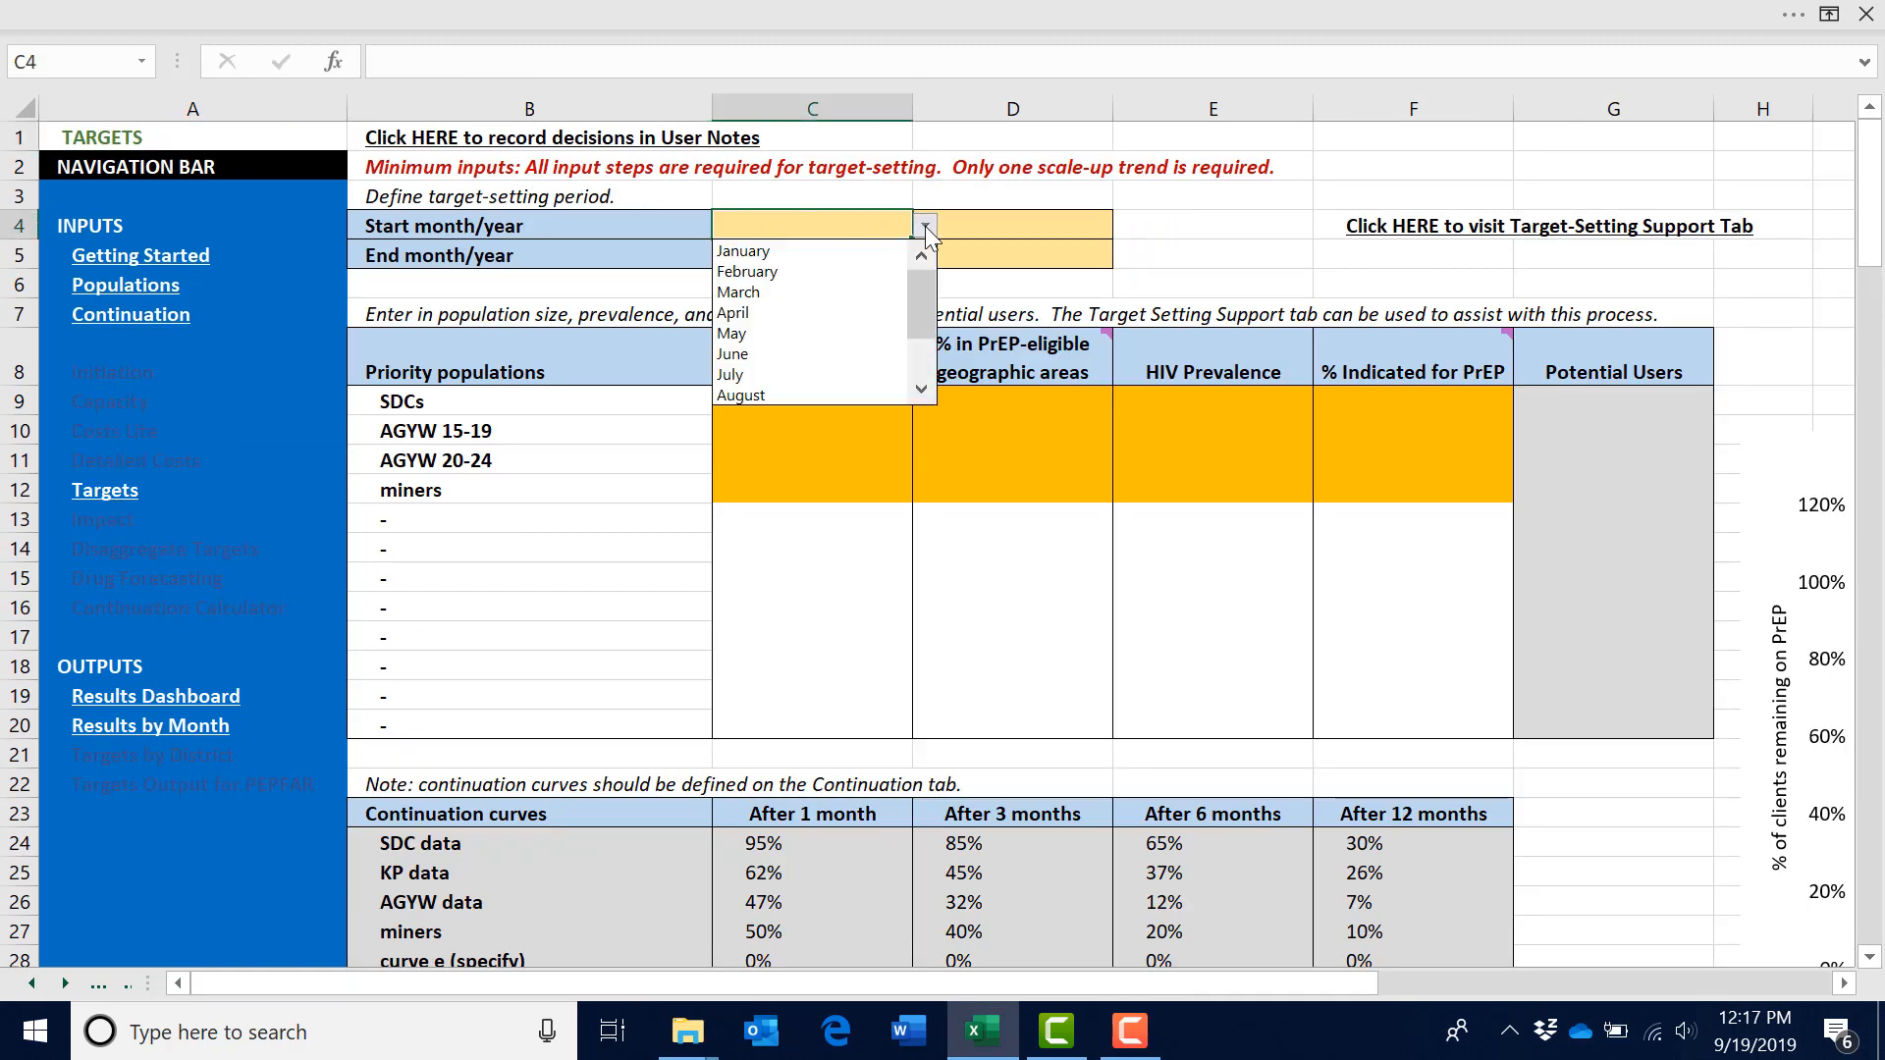
{"action": "left_click_drag", "start_coordinate": [927, 287], "coordinate": [926, 326]}
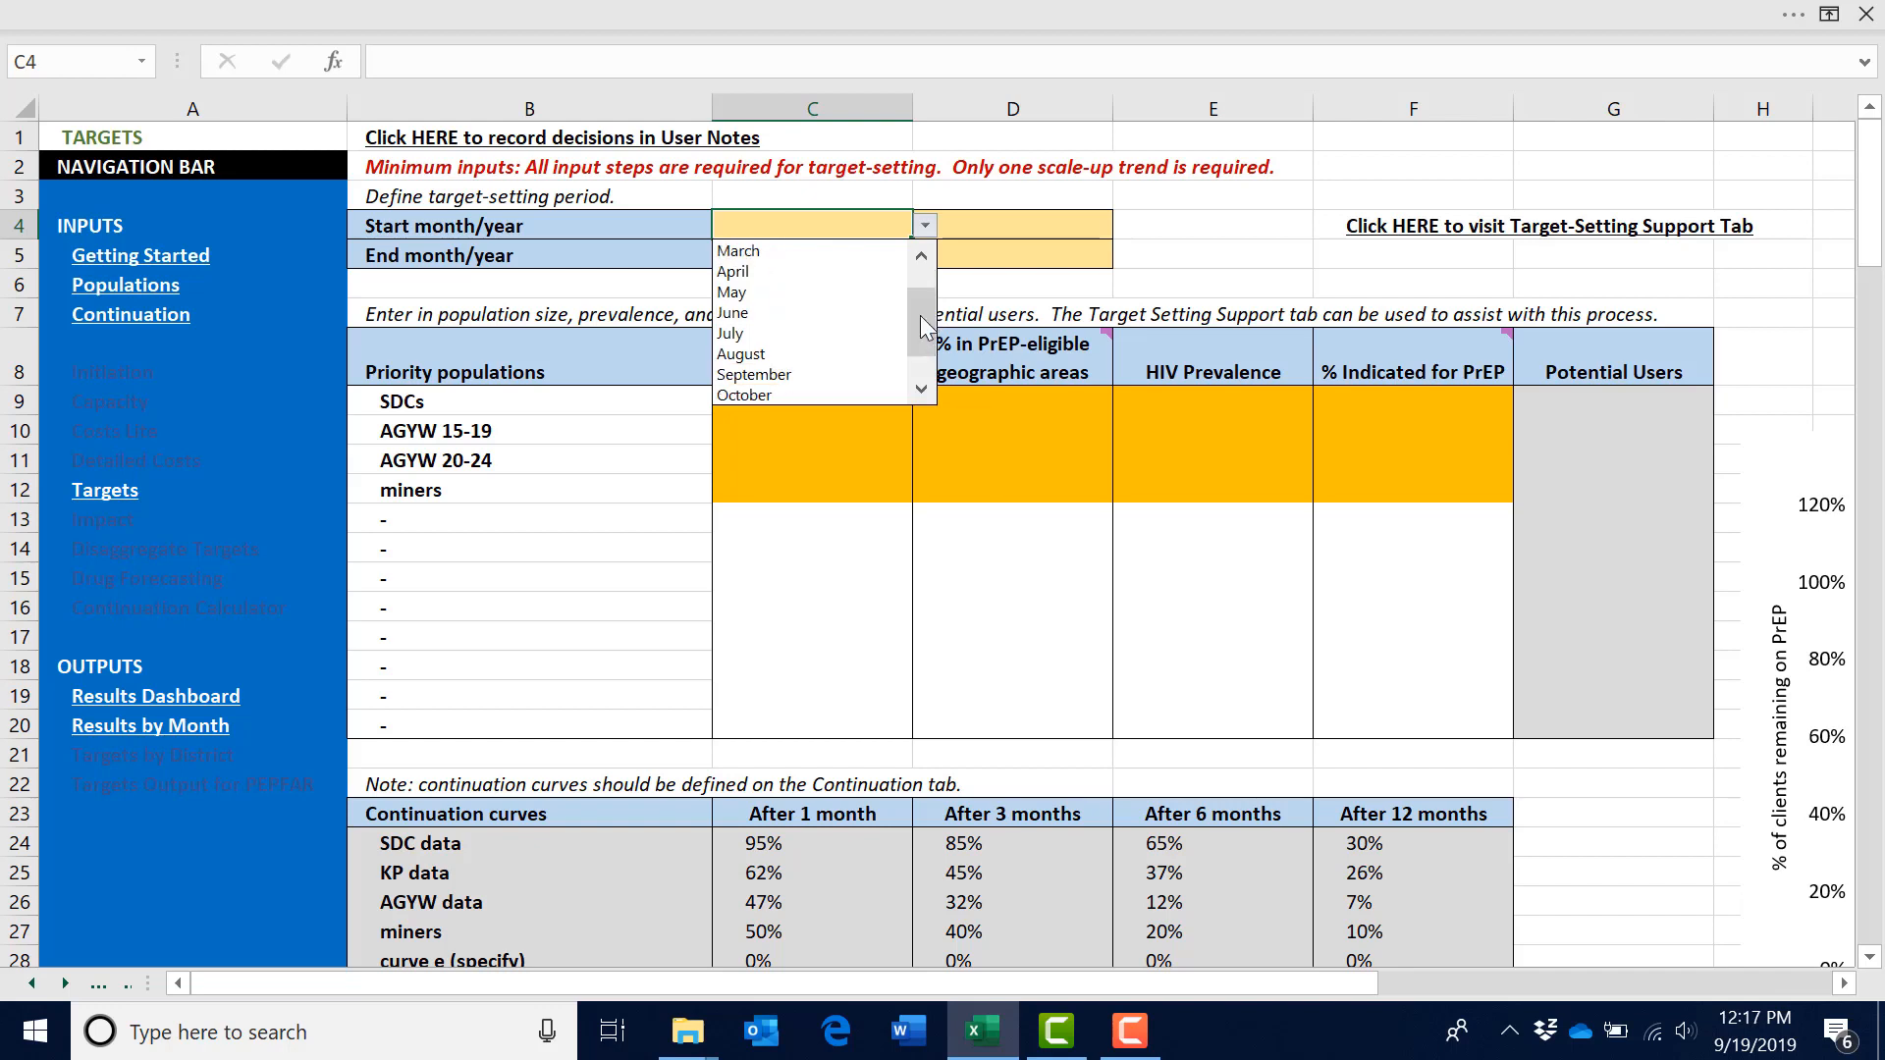
{"action": "left_click", "coordinate": [856, 374]}
{"action": "left_click", "coordinate": [1080, 225]}
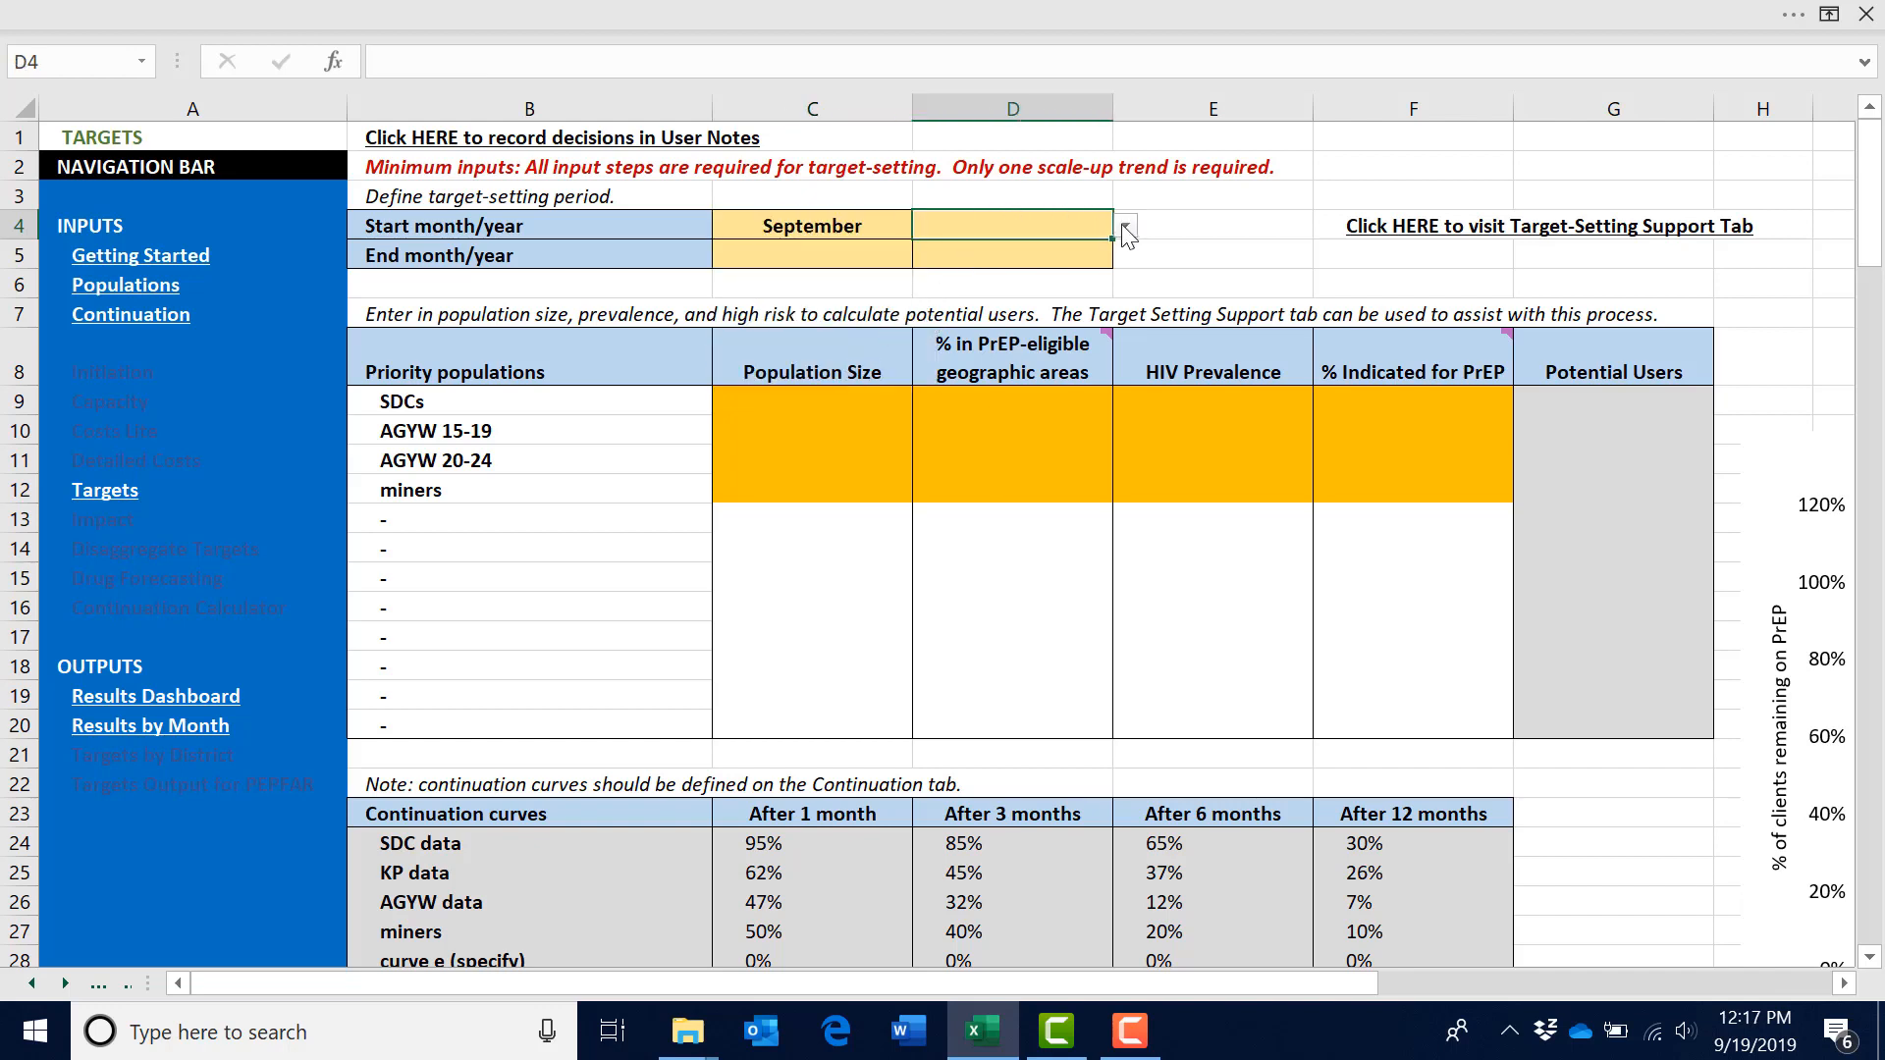
{"action": "left_click", "coordinate": [1125, 225]}
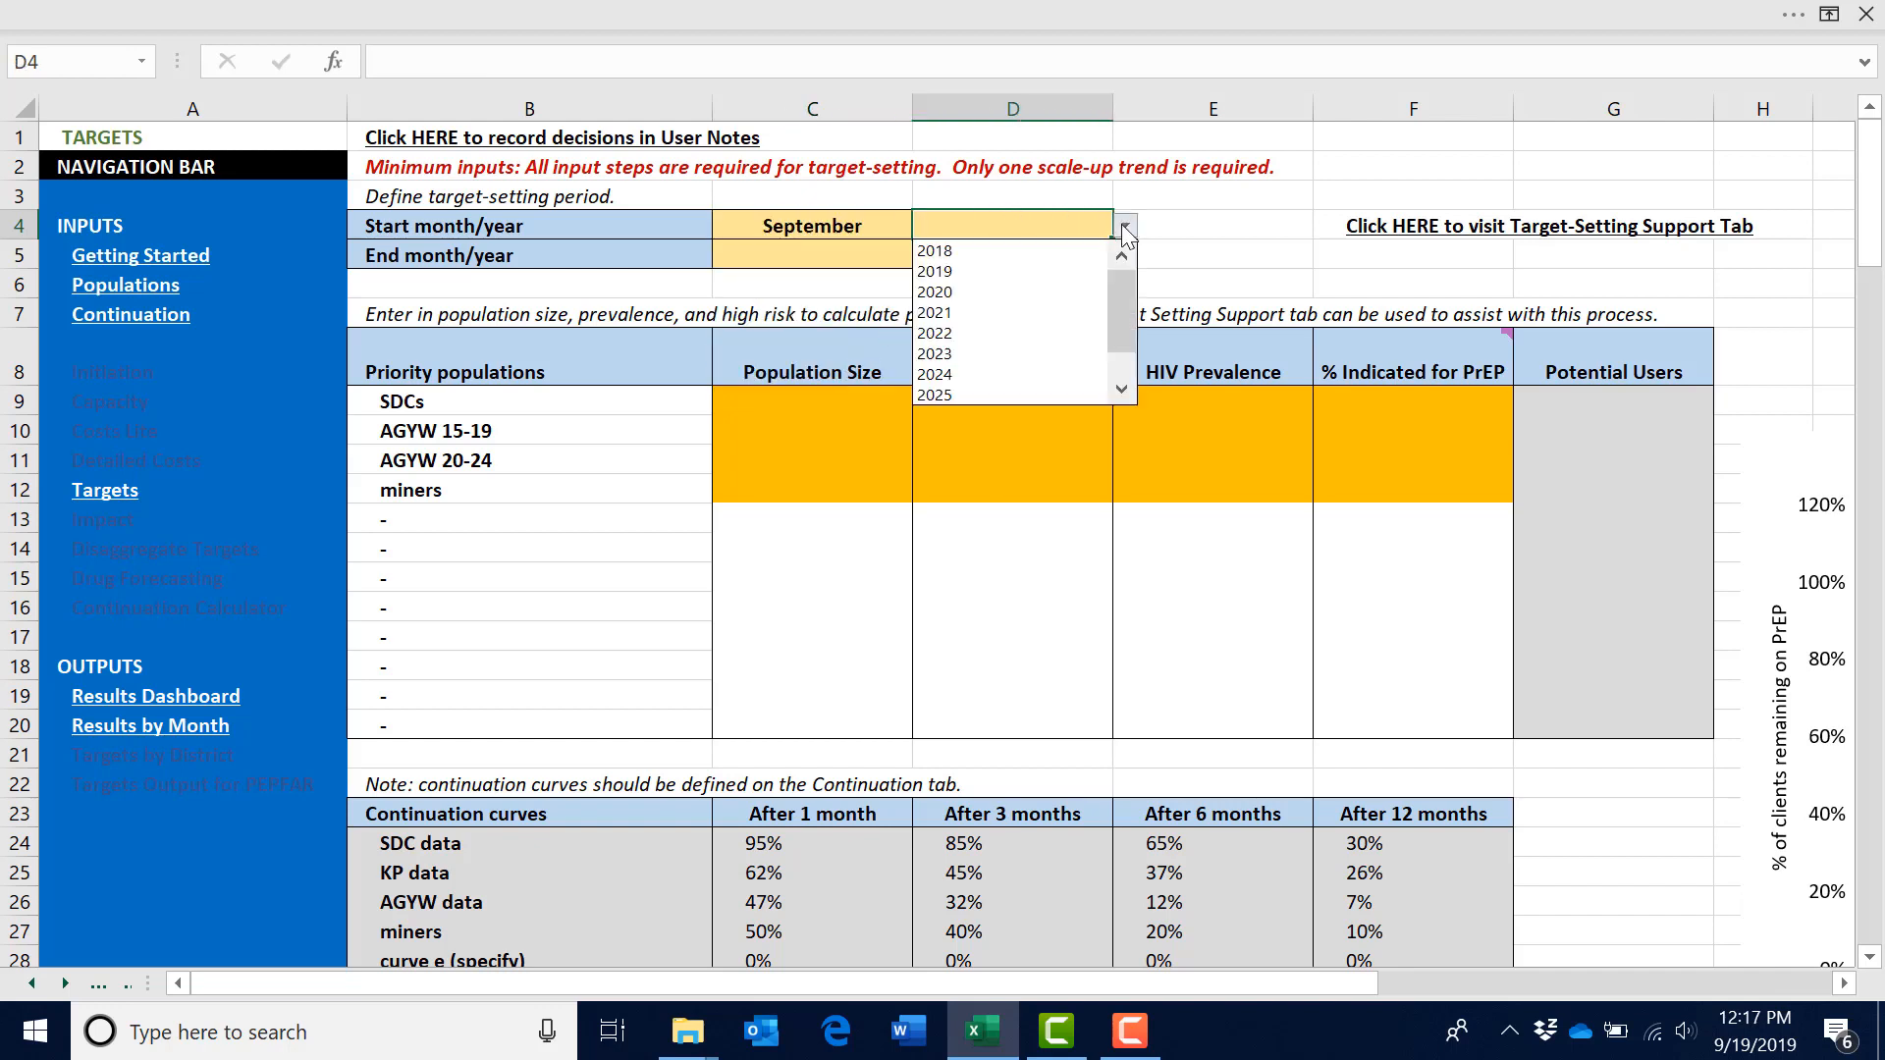
{"action": "left_click", "coordinate": [1098, 273]}
- Set the end of the target-setting period to August 2022
{"action": "left_click", "coordinate": [904, 256]}
{"action": "left_click", "coordinate": [924, 256]}
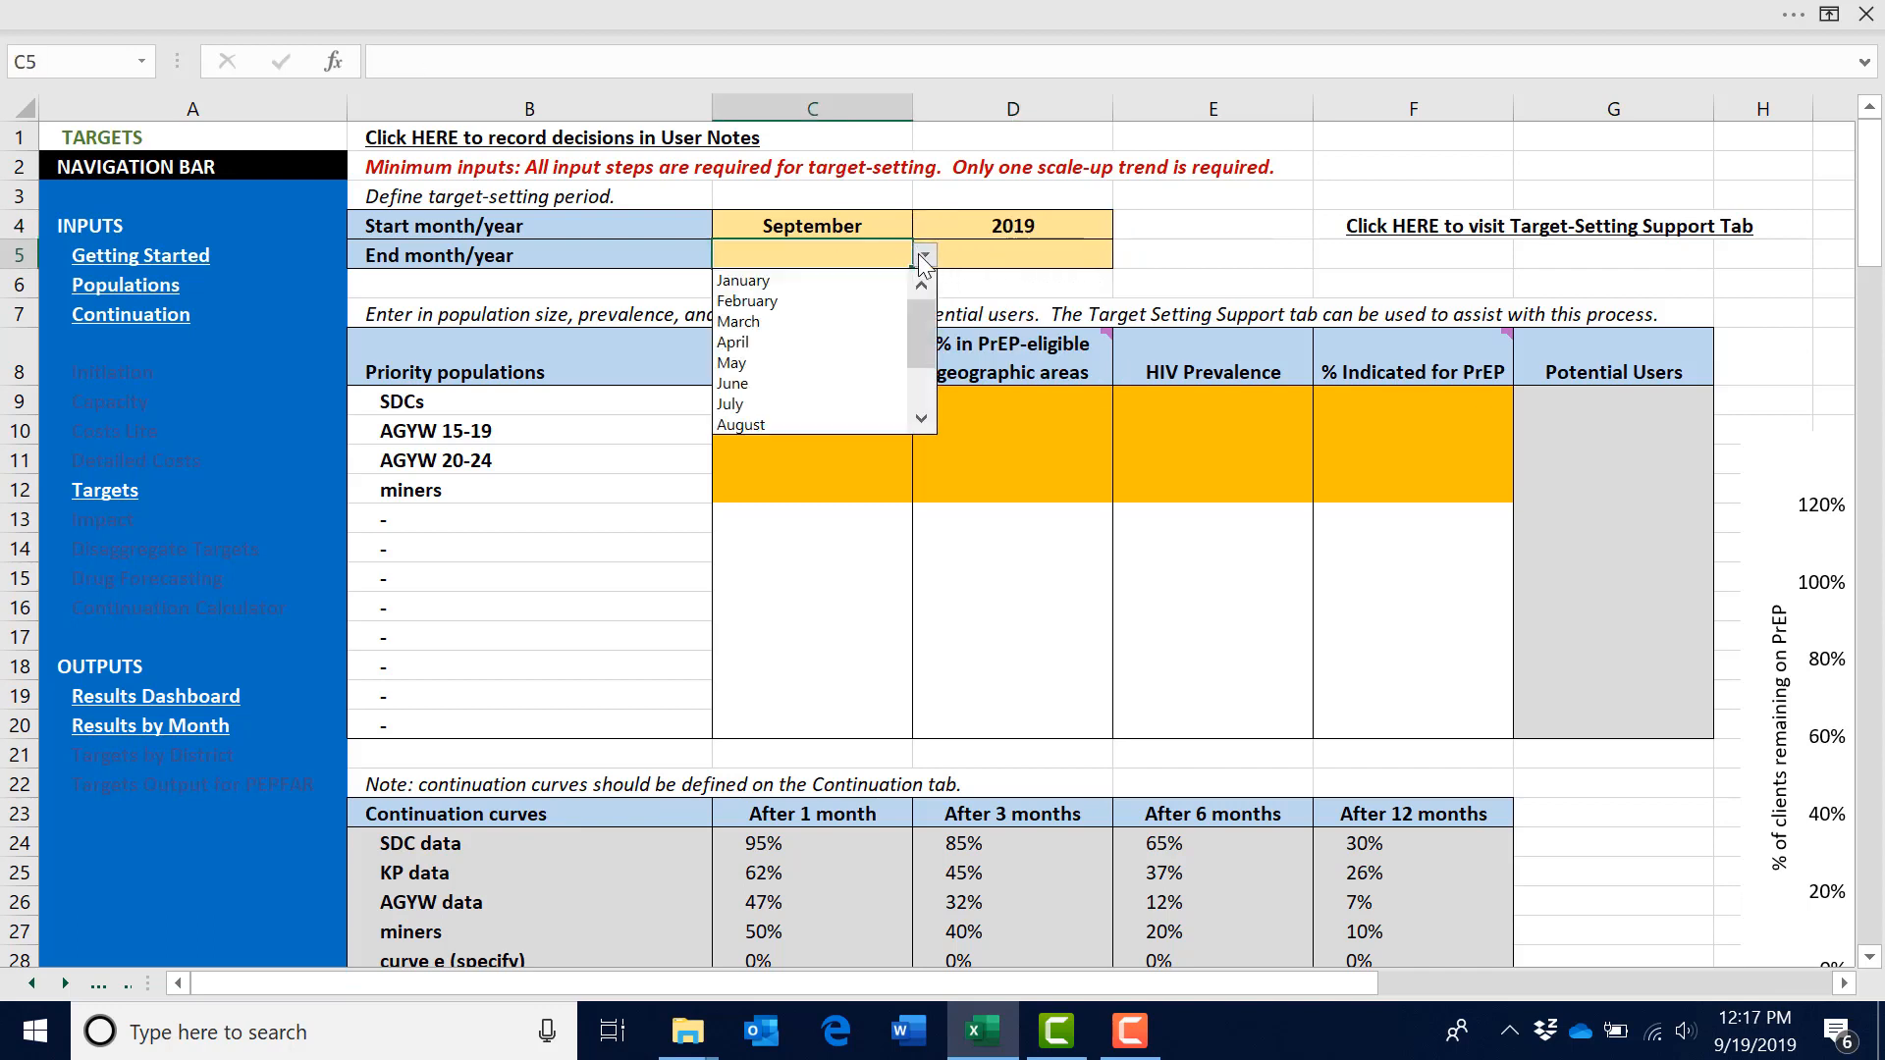
{"action": "left_click", "coordinate": [831, 426]}
{"action": "left_click", "coordinate": [1001, 253]}
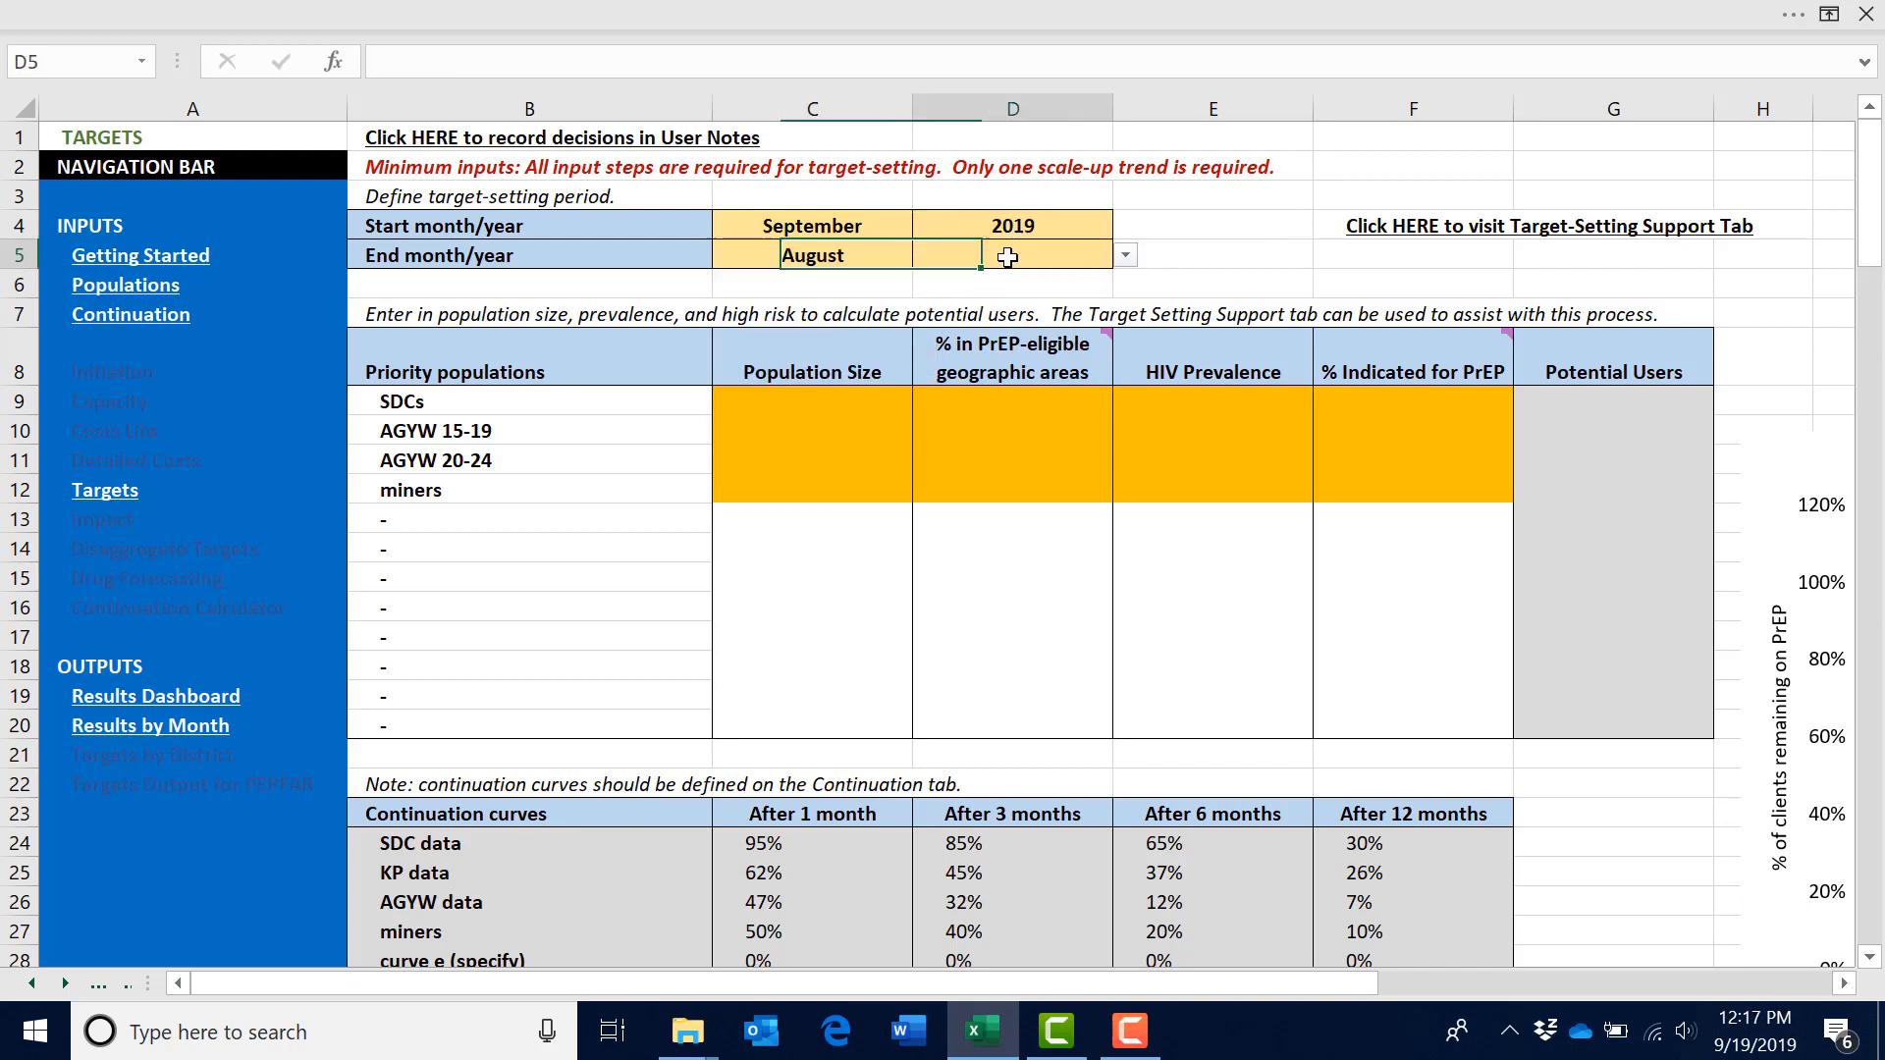
{"action": "left_click", "coordinate": [1125, 255]}
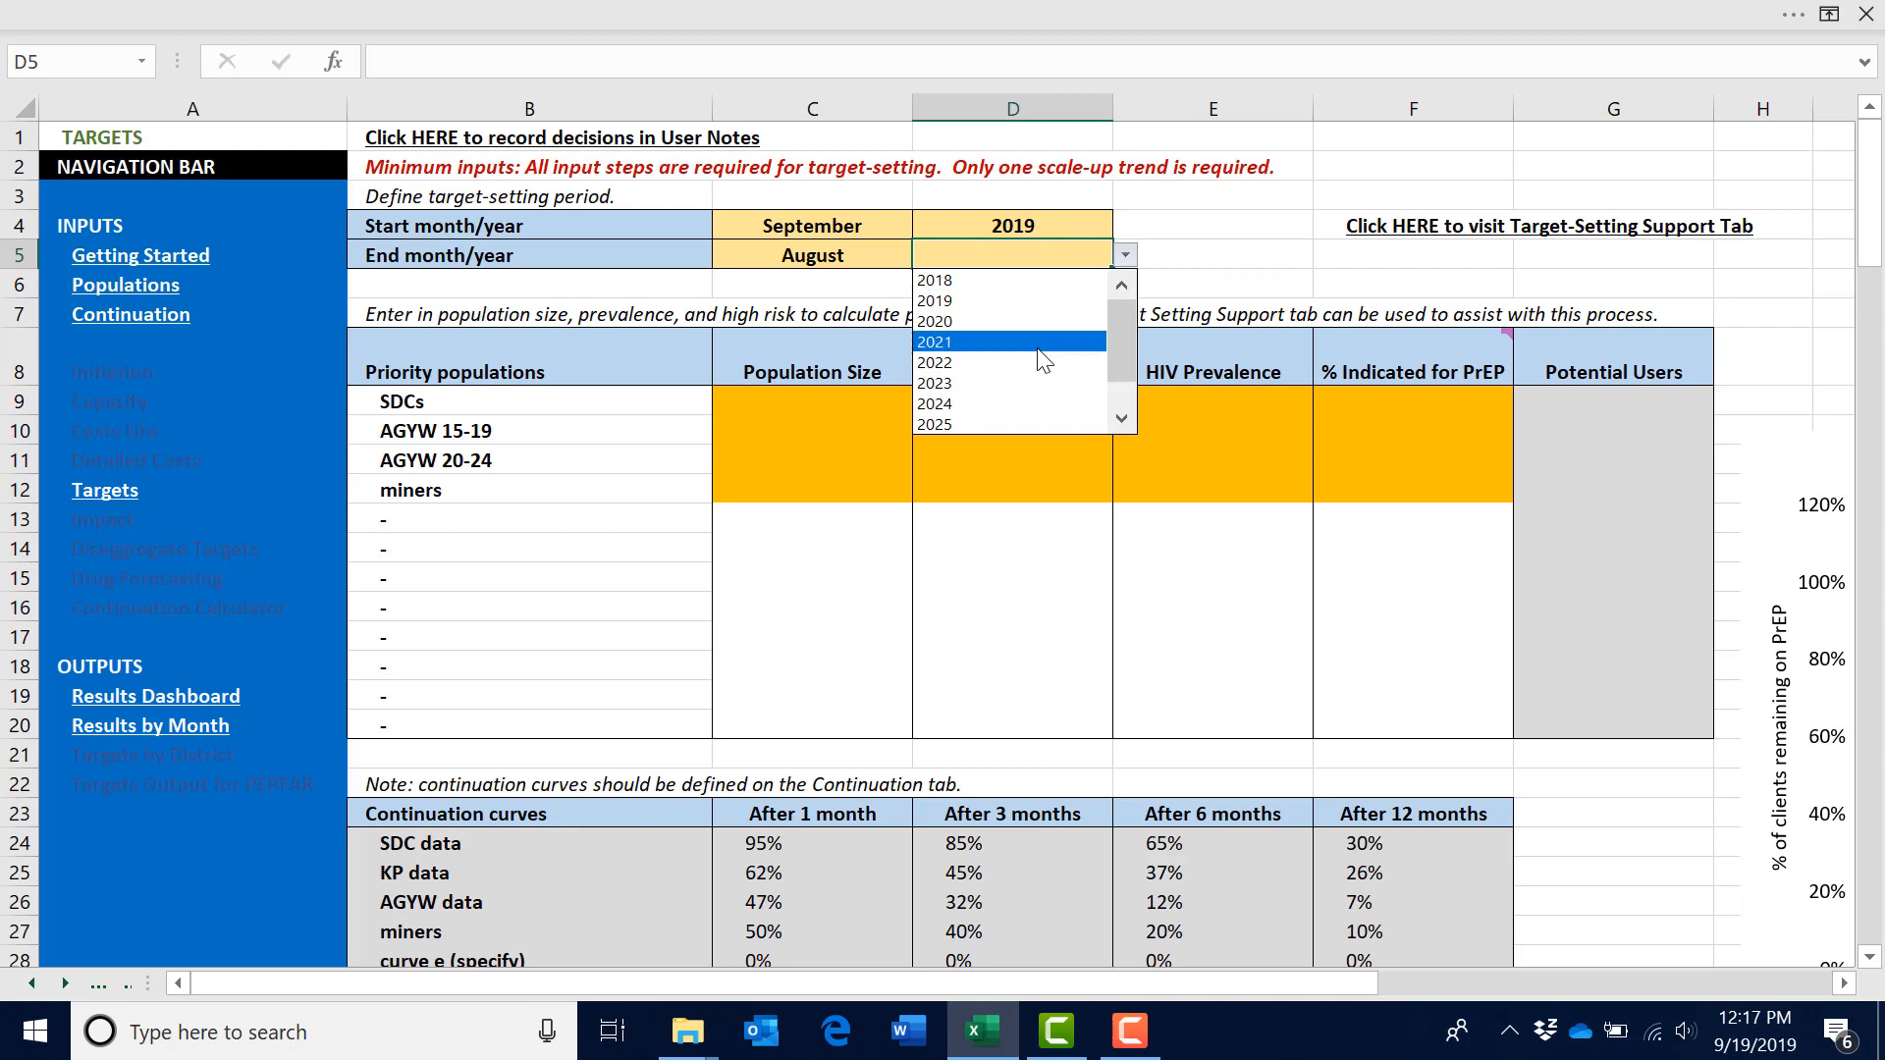
{"action": "left_click", "coordinate": [1090, 362]}
{"action": "left_click", "coordinate": [1161, 254]}
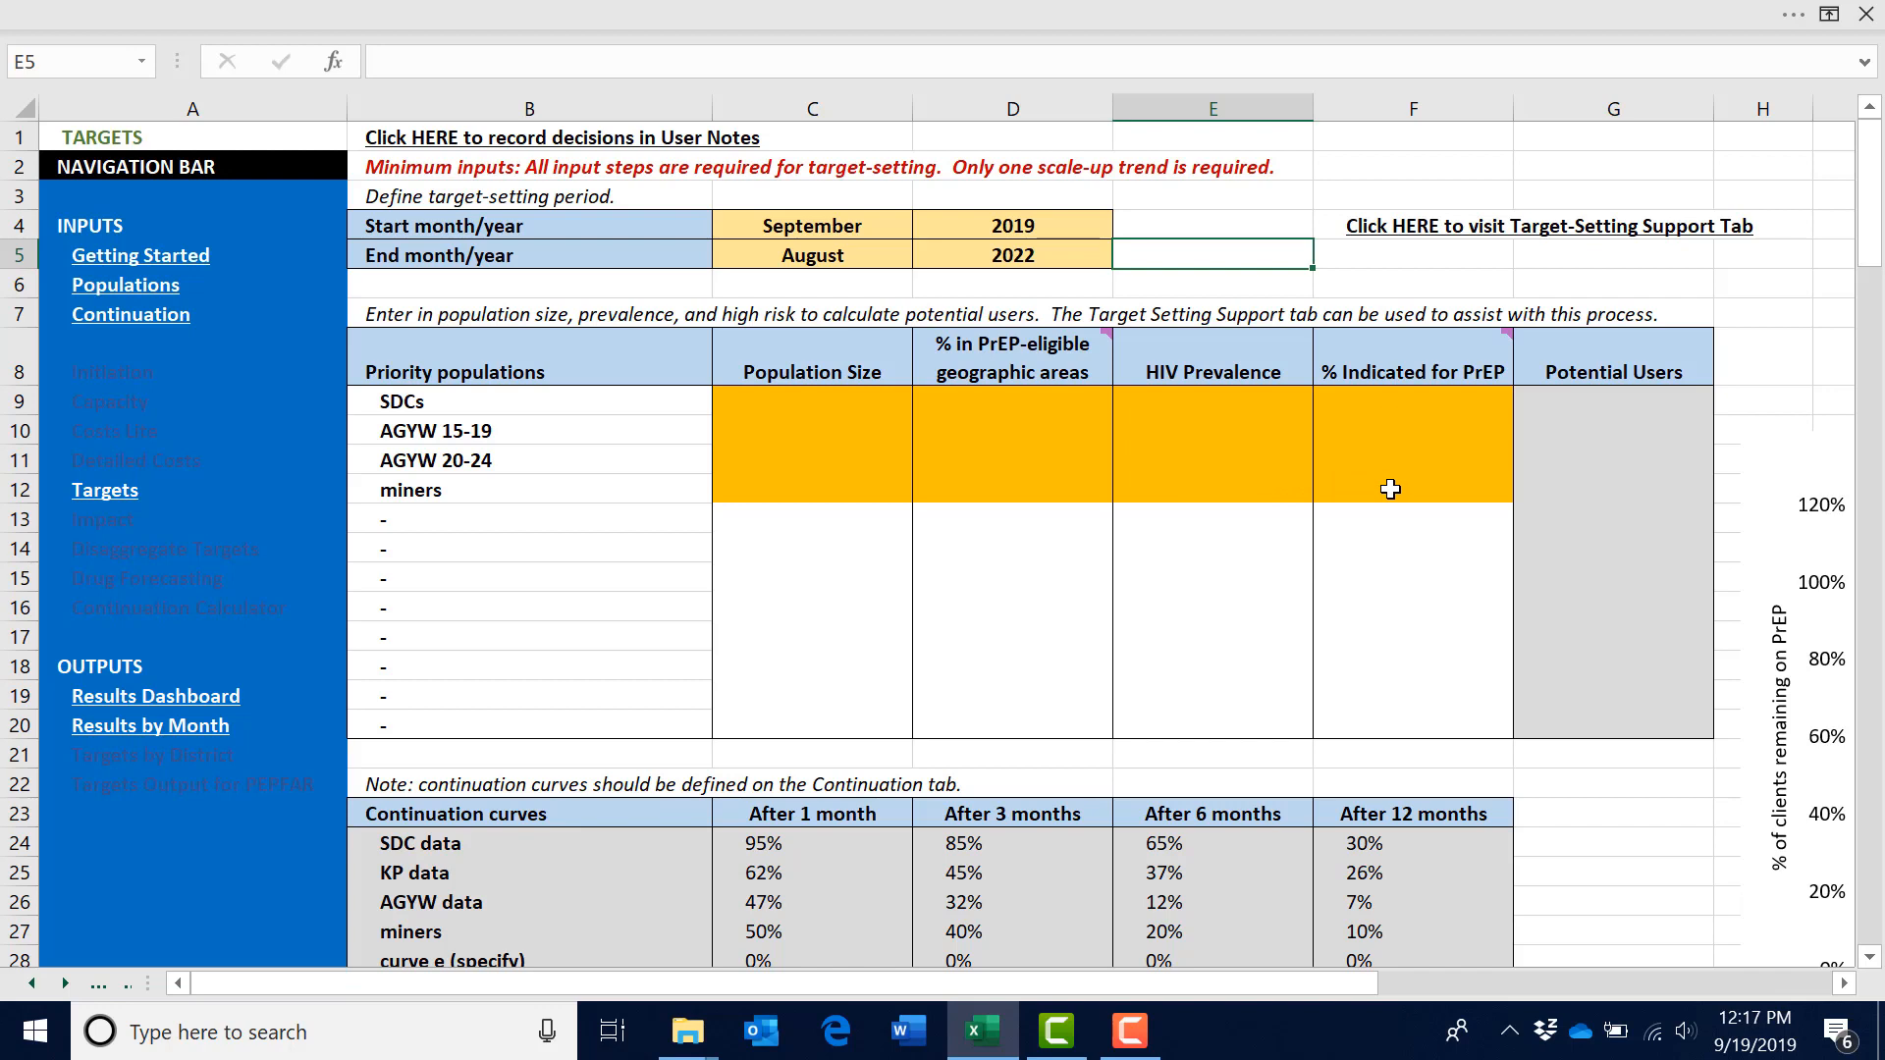
- Go to the Target-Setting Support sheet and examine its default population sizes, HIV prevalence values and their sources
{"action": "left_click", "coordinate": [1453, 232]}
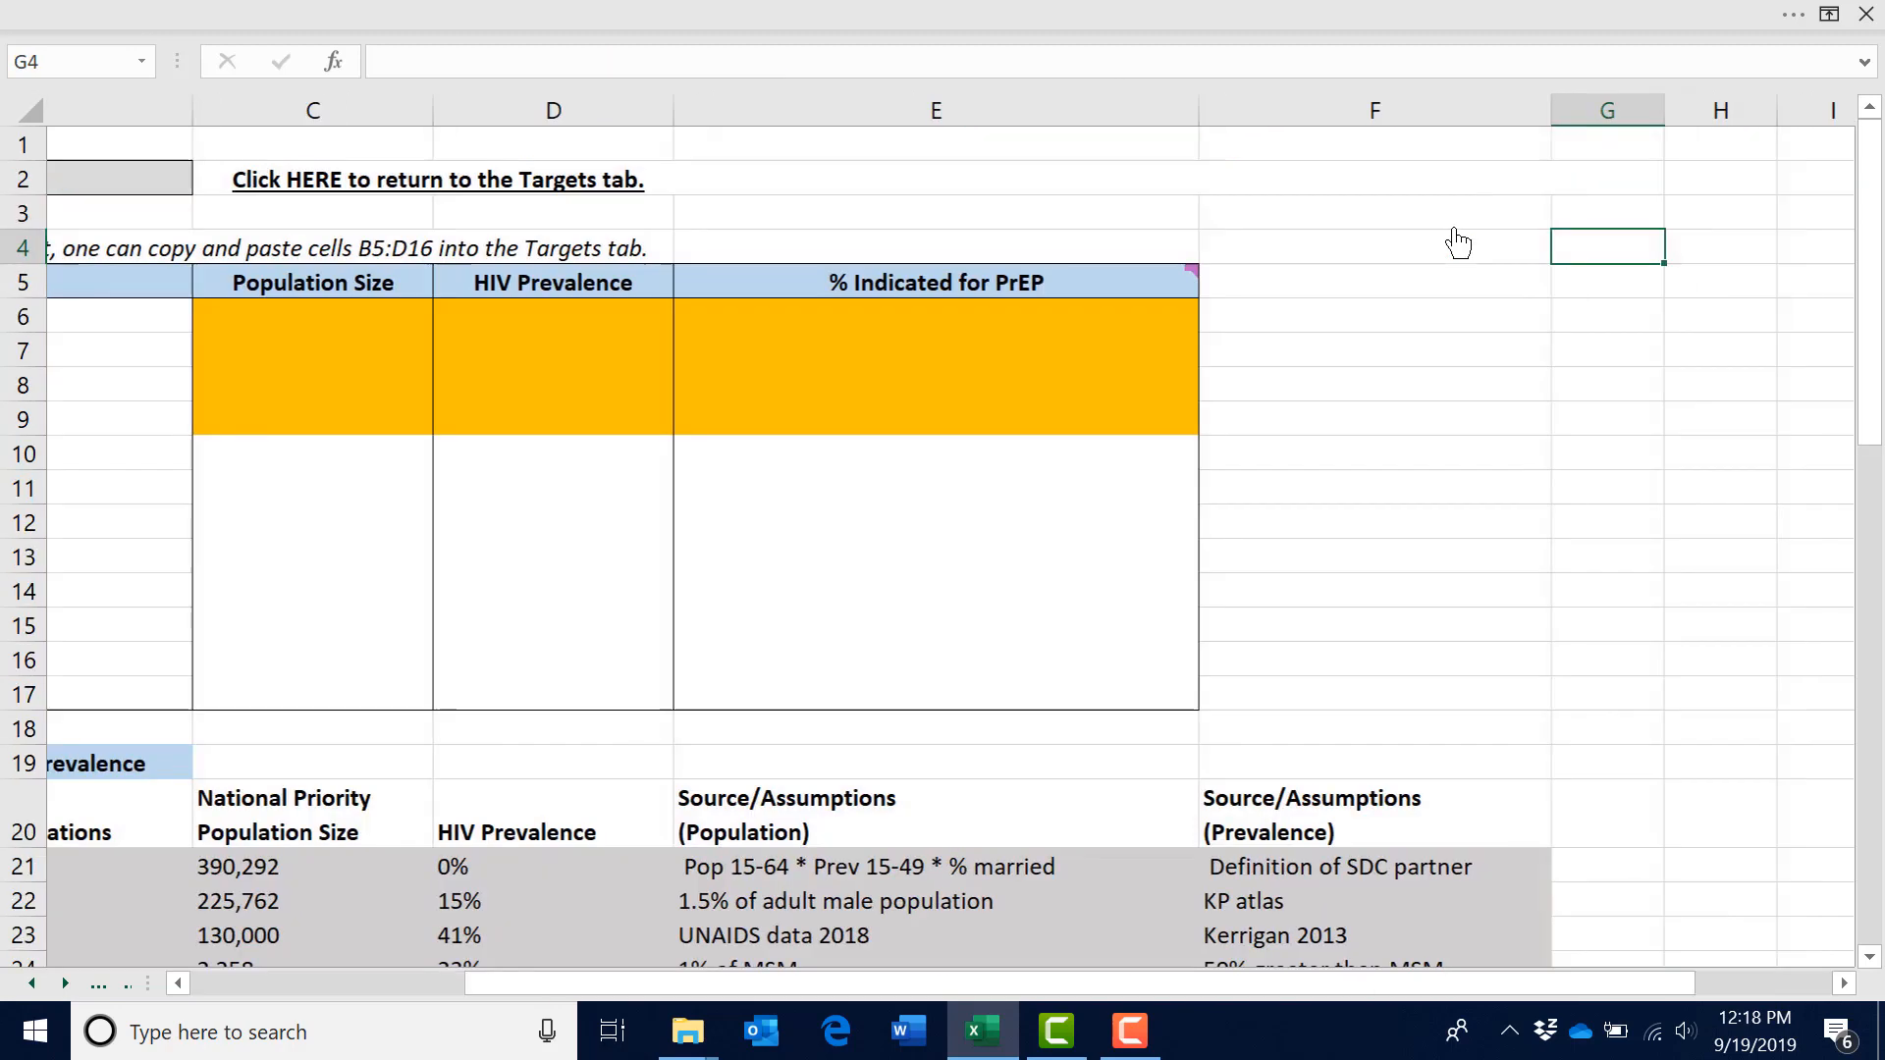
{"action": "left_click_drag", "start_coordinate": [1318, 980], "coordinate": [1160, 979]}
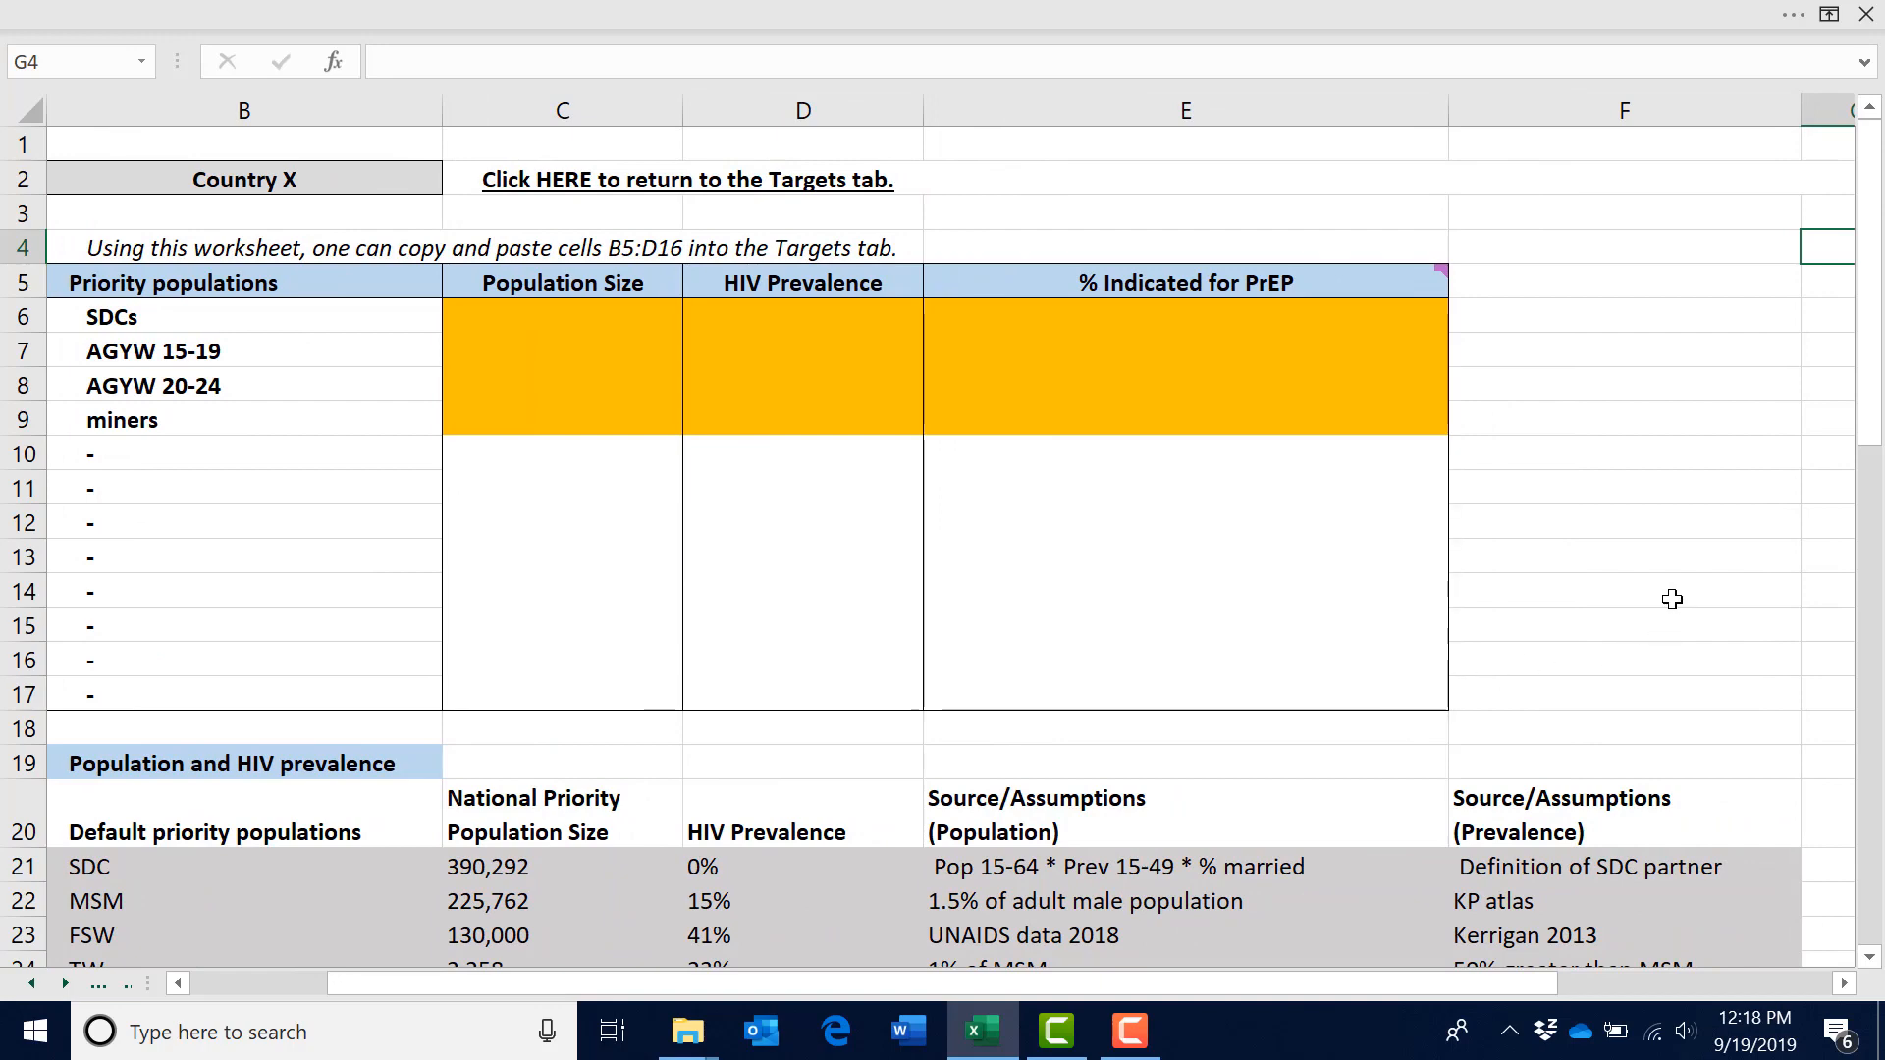
{"action": "scroll", "coordinate": [1672, 599], "scroll_direction": "down", "scroll_amount": 1}
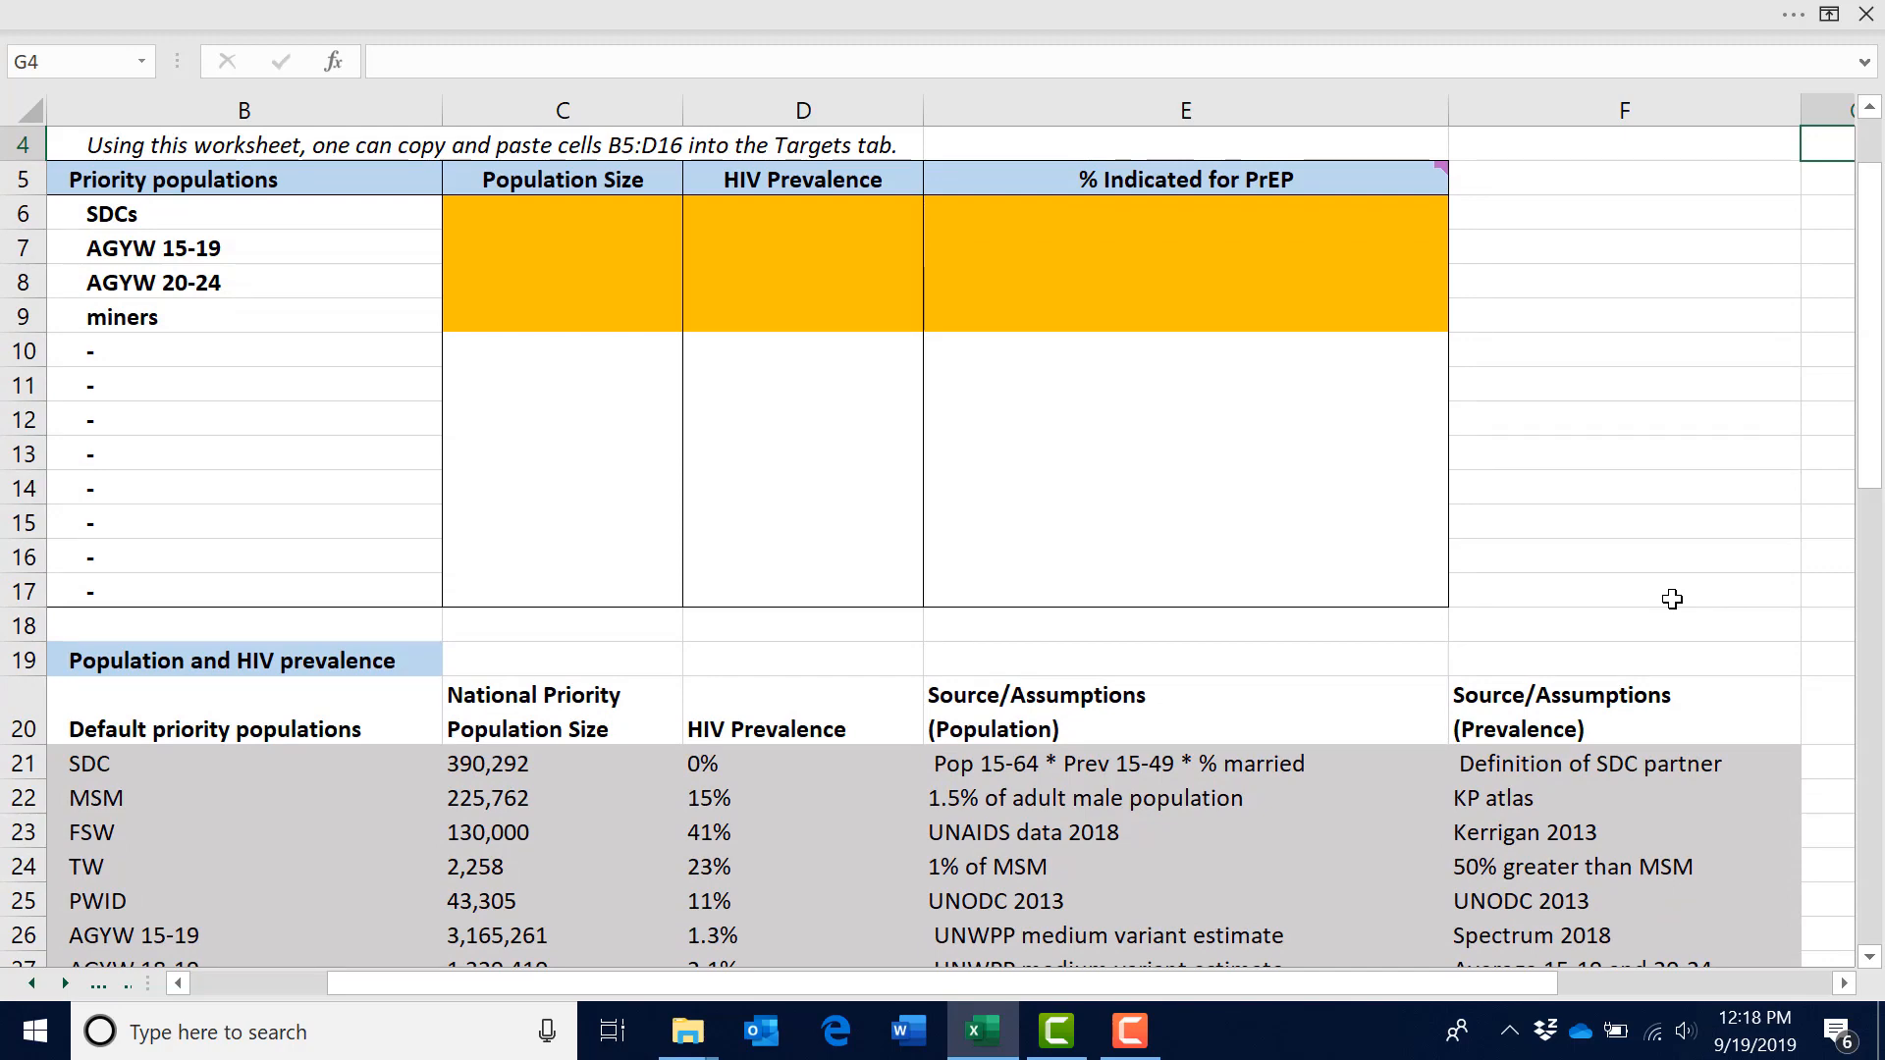
{"action": "scroll", "coordinate": [1672, 599], "scroll_direction": "up", "scroll_amount": 1}
{"action": "scroll", "coordinate": [1672, 599], "scroll_direction": "down", "scroll_amount": 2}
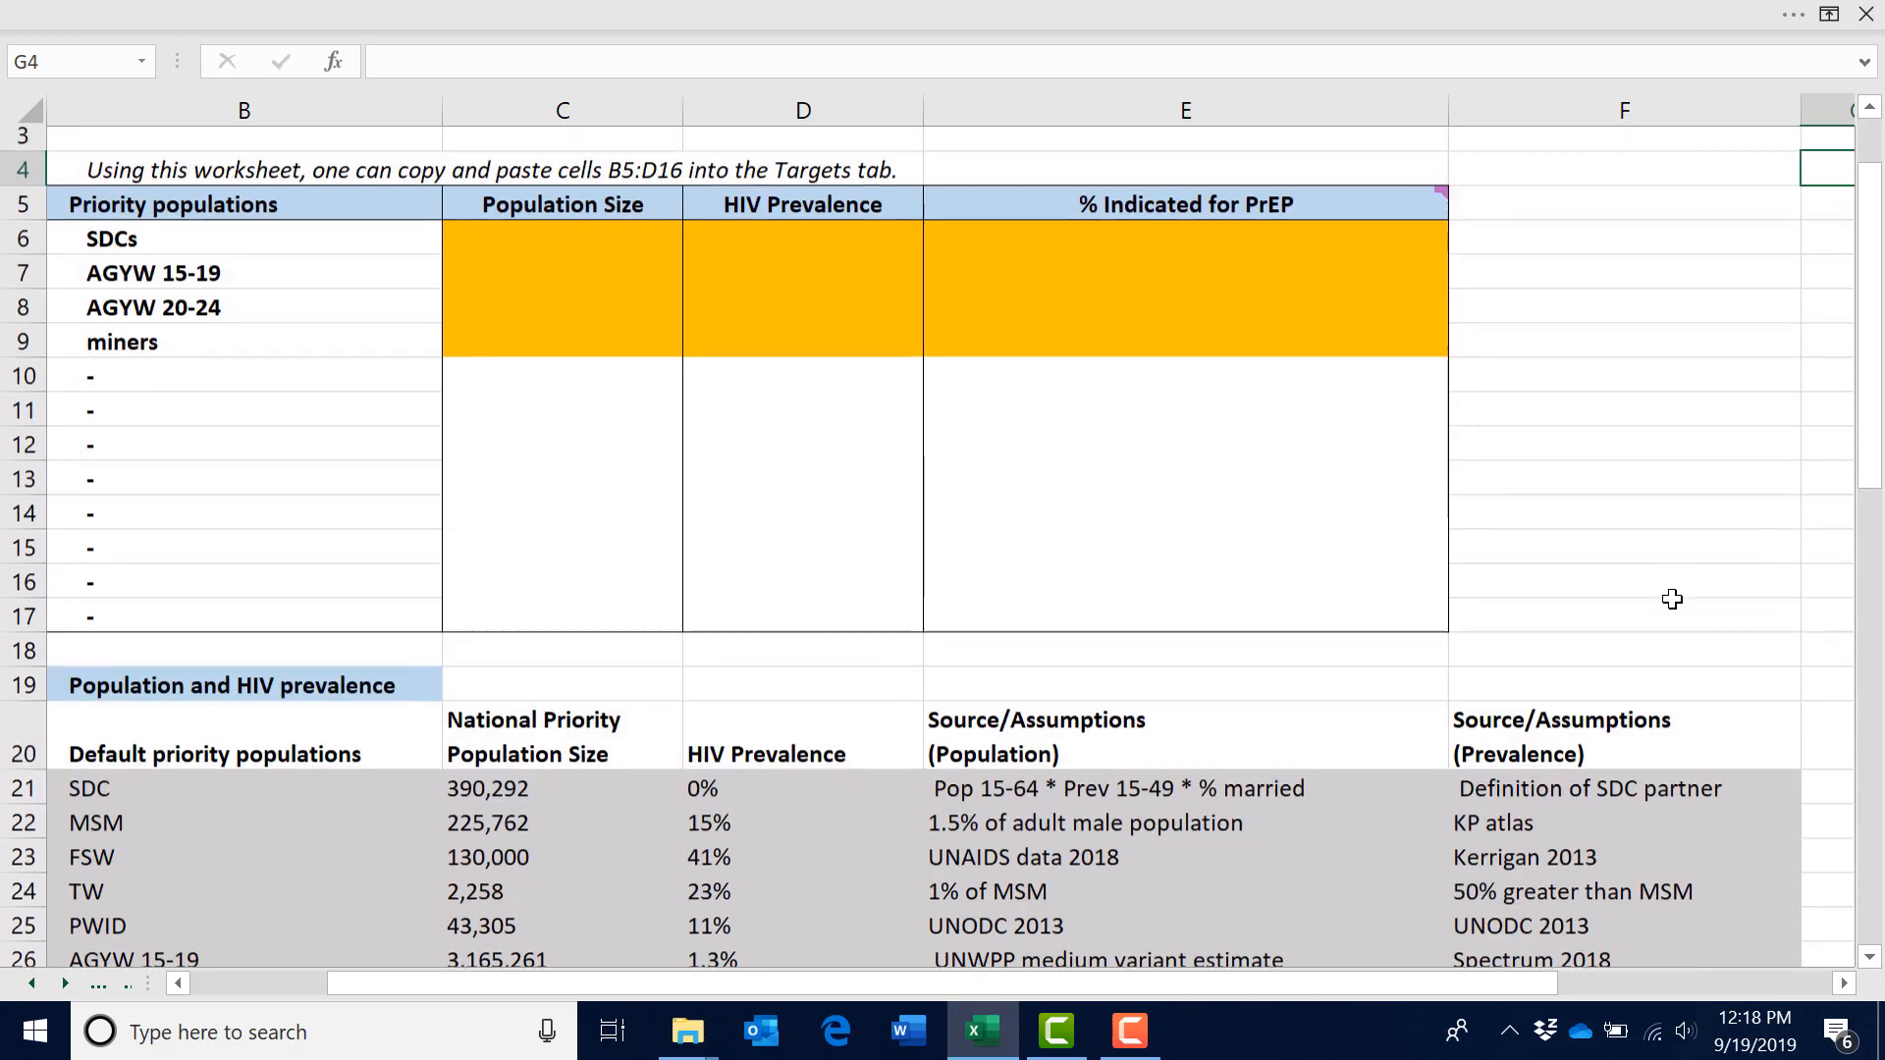
{"action": "scroll", "coordinate": [1672, 599], "scroll_direction": "down", "scroll_amount": 2}
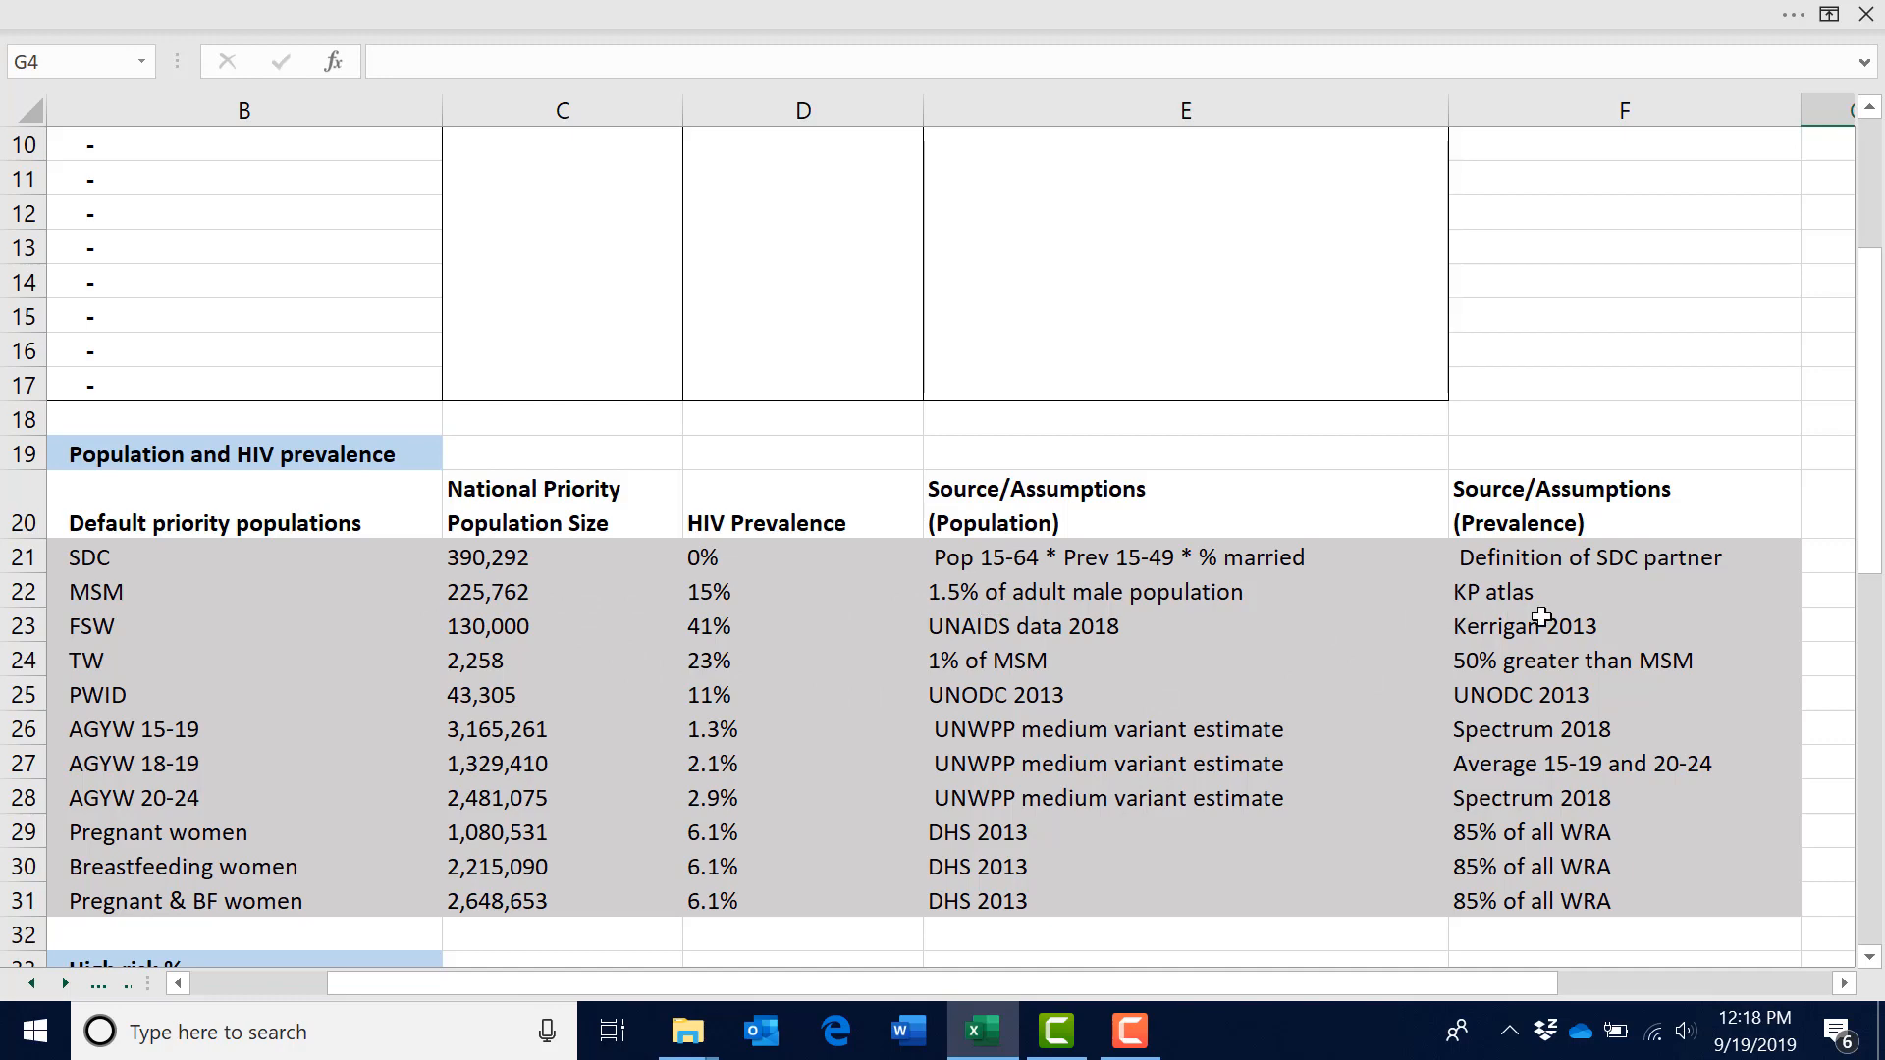
{"action": "scroll", "coordinate": [1542, 617], "scroll_direction": "up", "scroll_amount": 2}
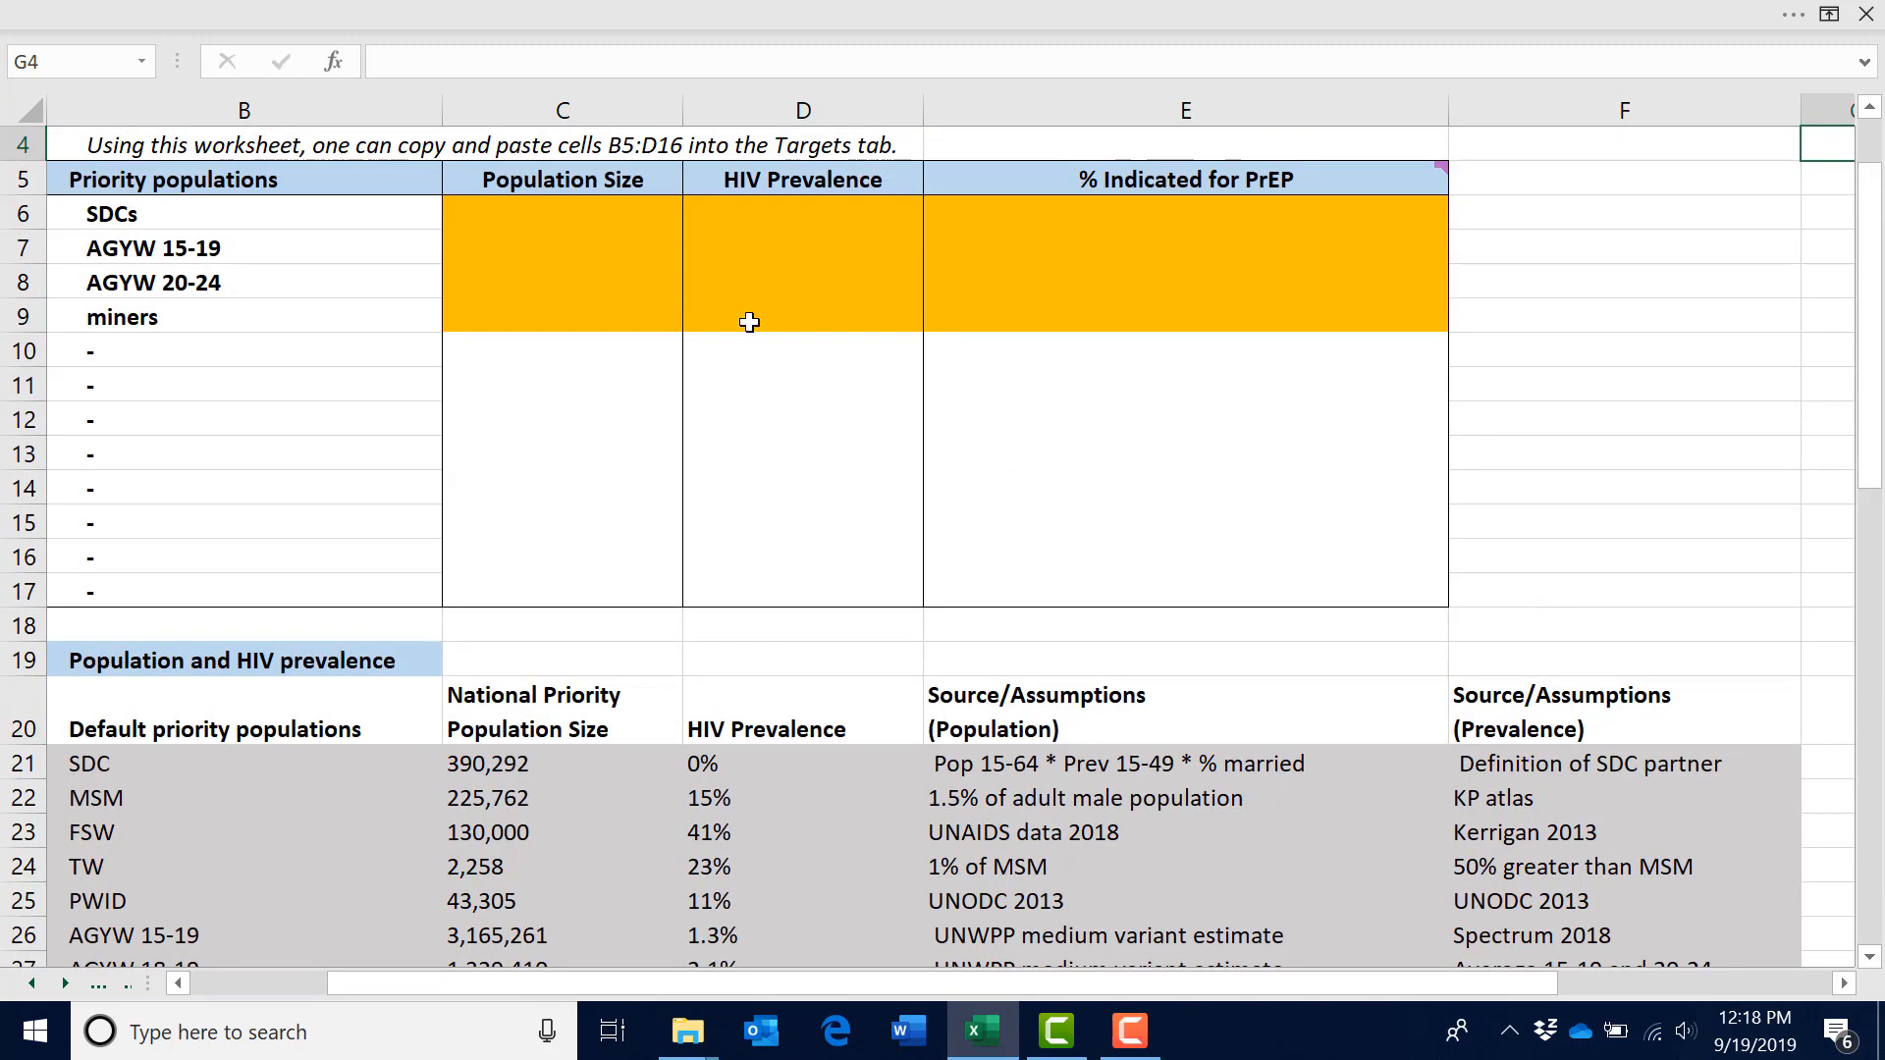
- Fill the SDCs population size with a reference to the default SDC value, =C21
{"action": "left_click", "coordinate": [633, 224]}
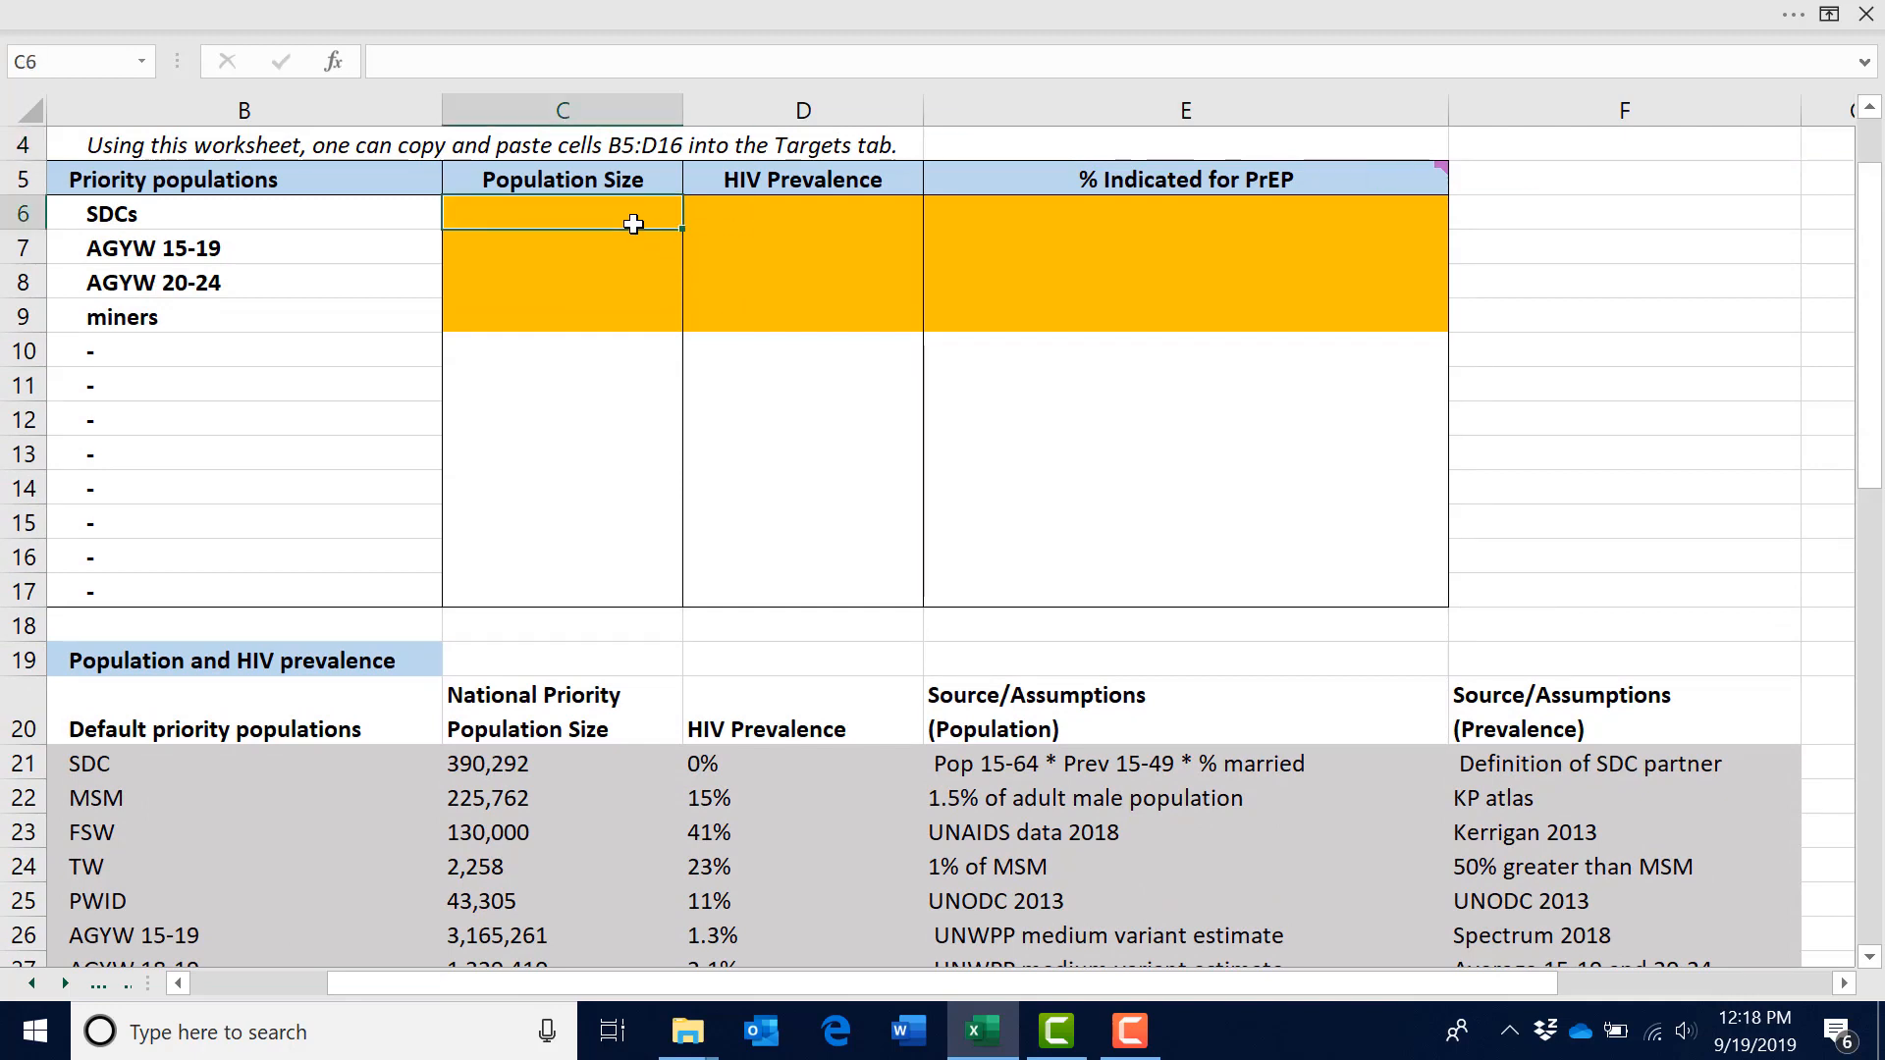
{"action": "type", "text": "="}
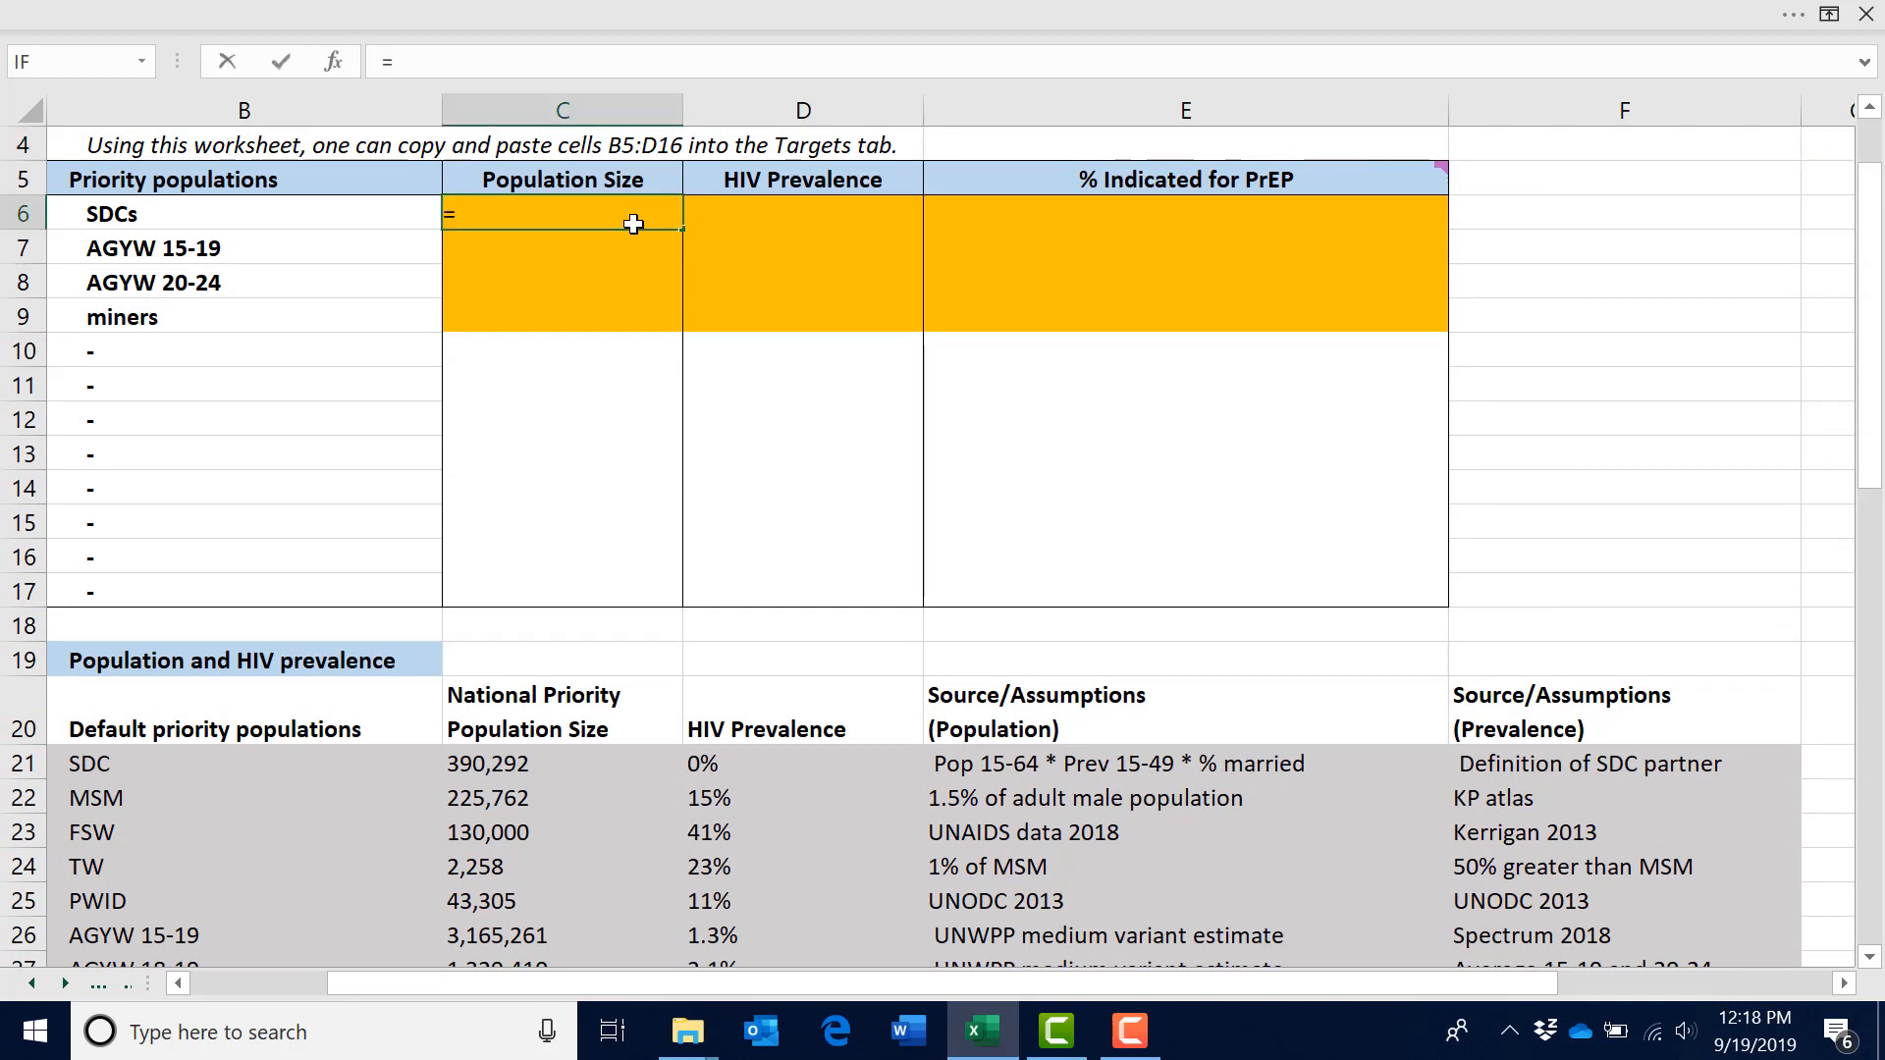
{"action": "left_click", "coordinate": [559, 767]}
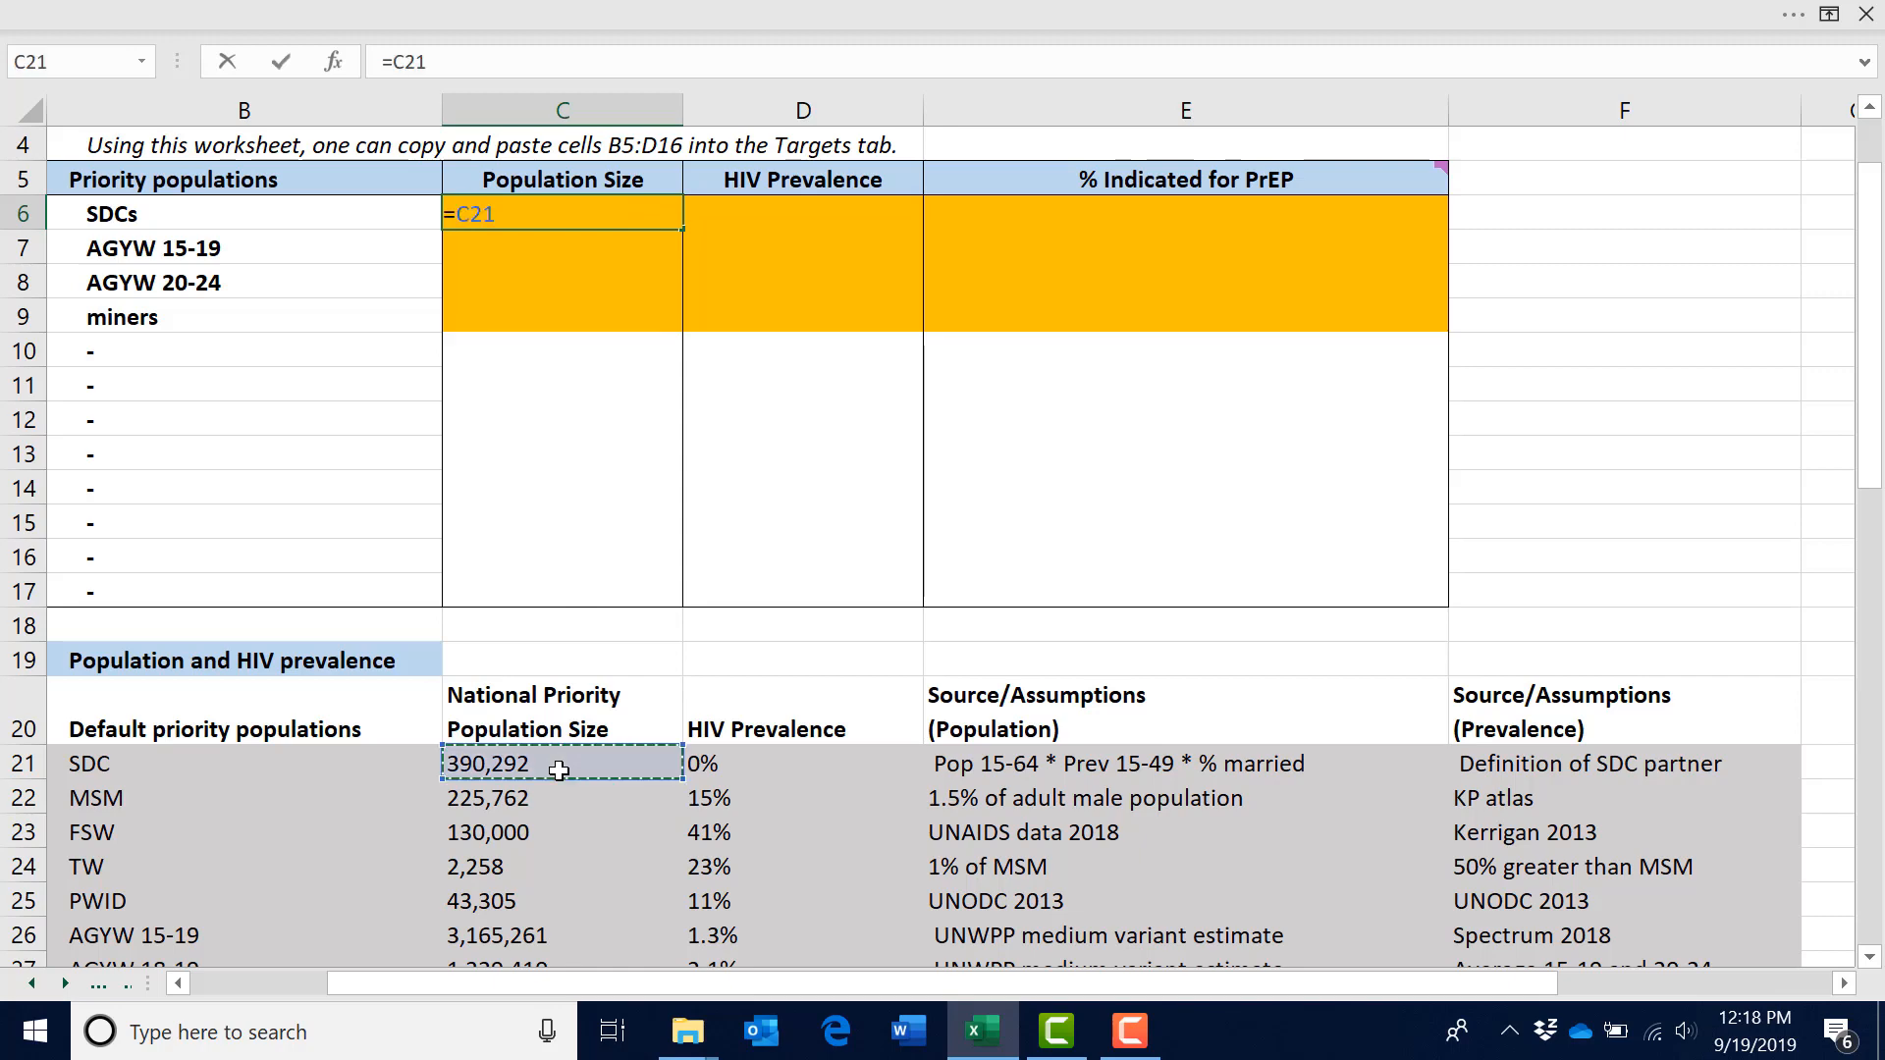
{"action": "key", "text": "Return"}
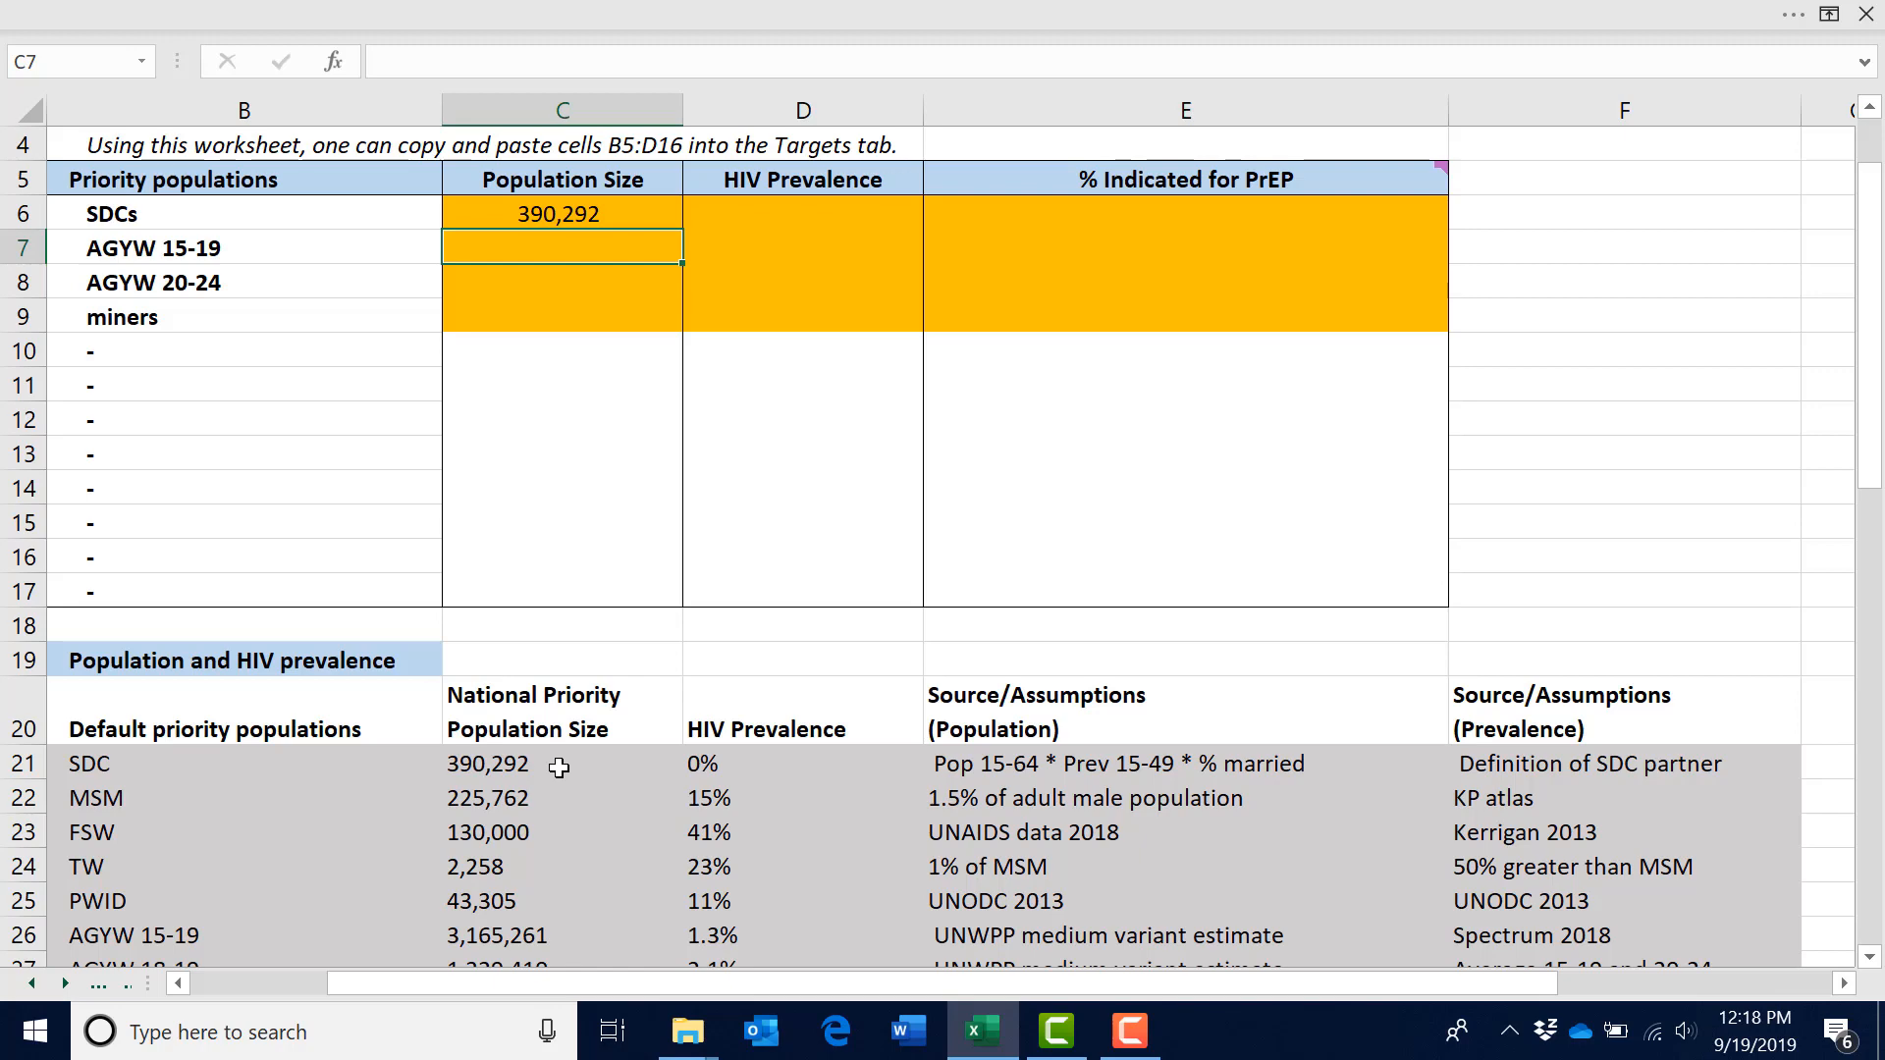
- Reference the default population sizes for AGYW 15-19 (C26) and AGYW 20-24 (C28) in their Population Size cells
{"action": "type", "text": "="}
{"action": "scroll", "coordinate": [559, 767], "scroll_direction": "down", "scroll_amount": 1}
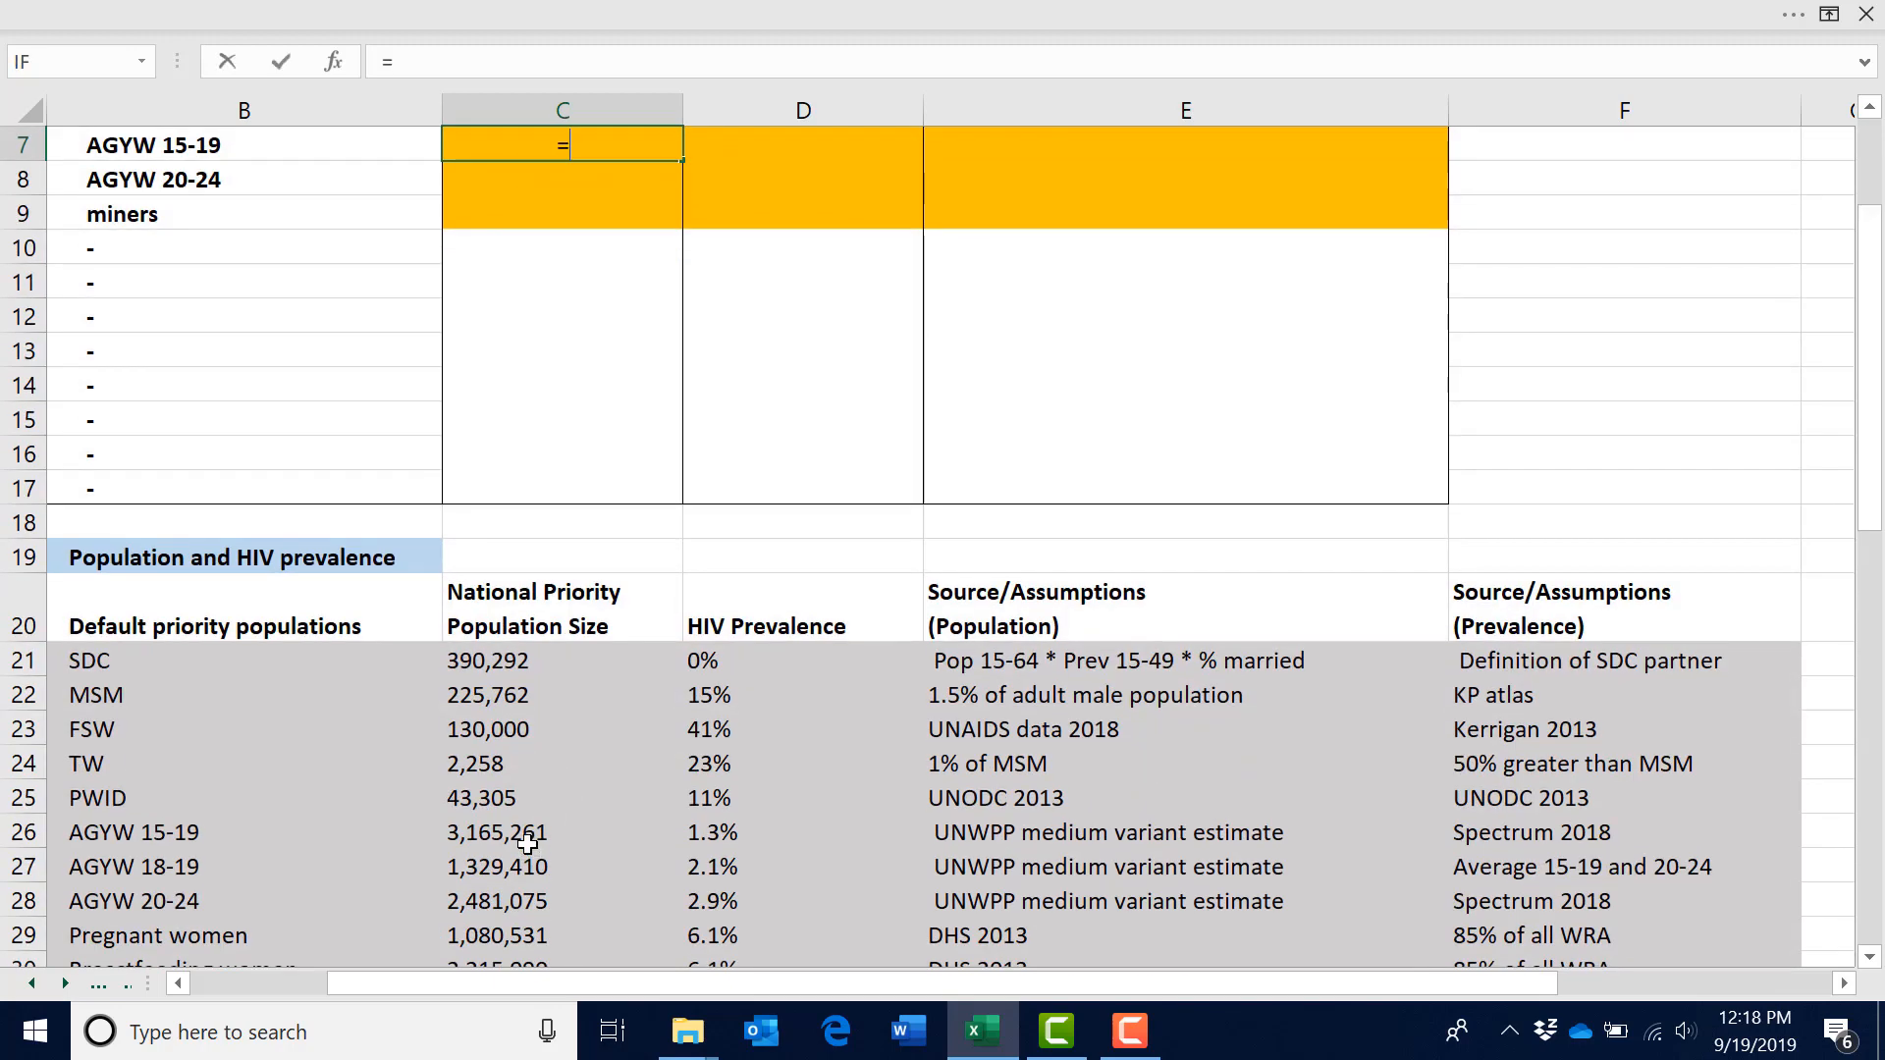
{"action": "left_click", "coordinate": [528, 832]}
{"action": "key", "text": "Return"}
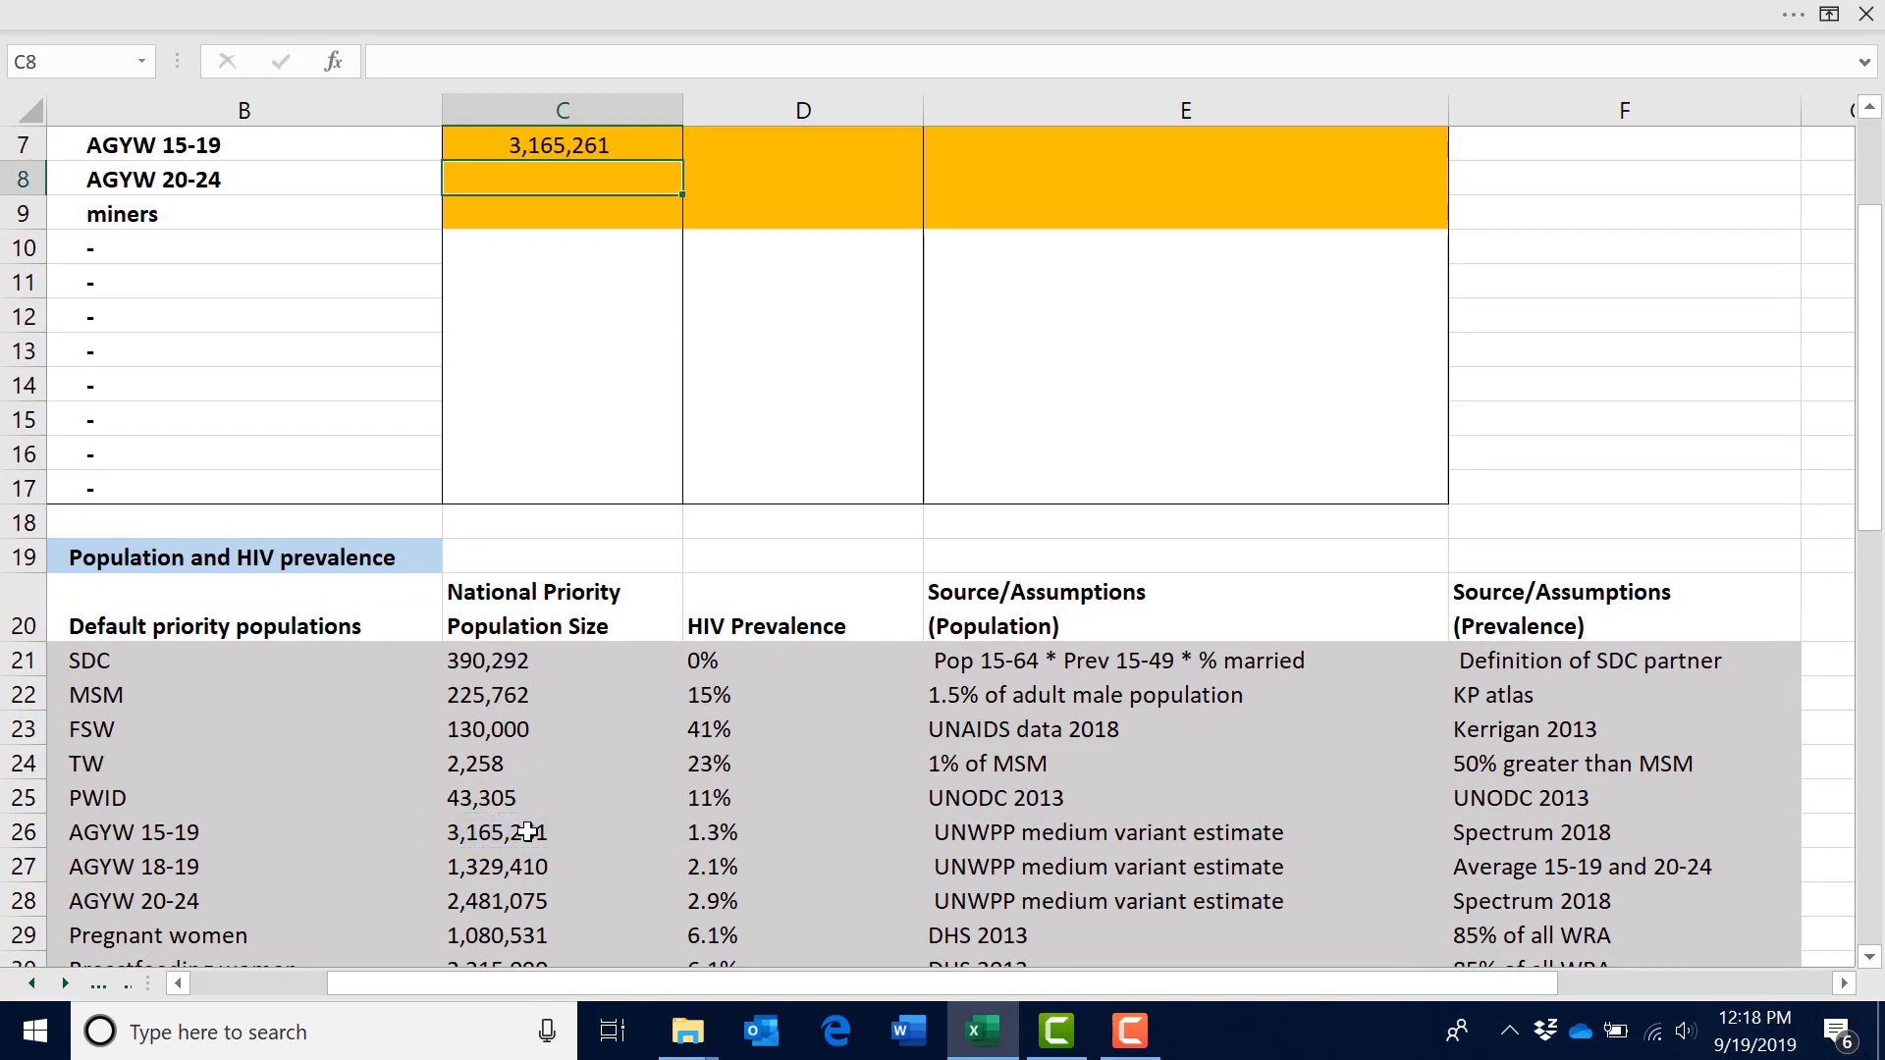
{"action": "type", "text": "="}
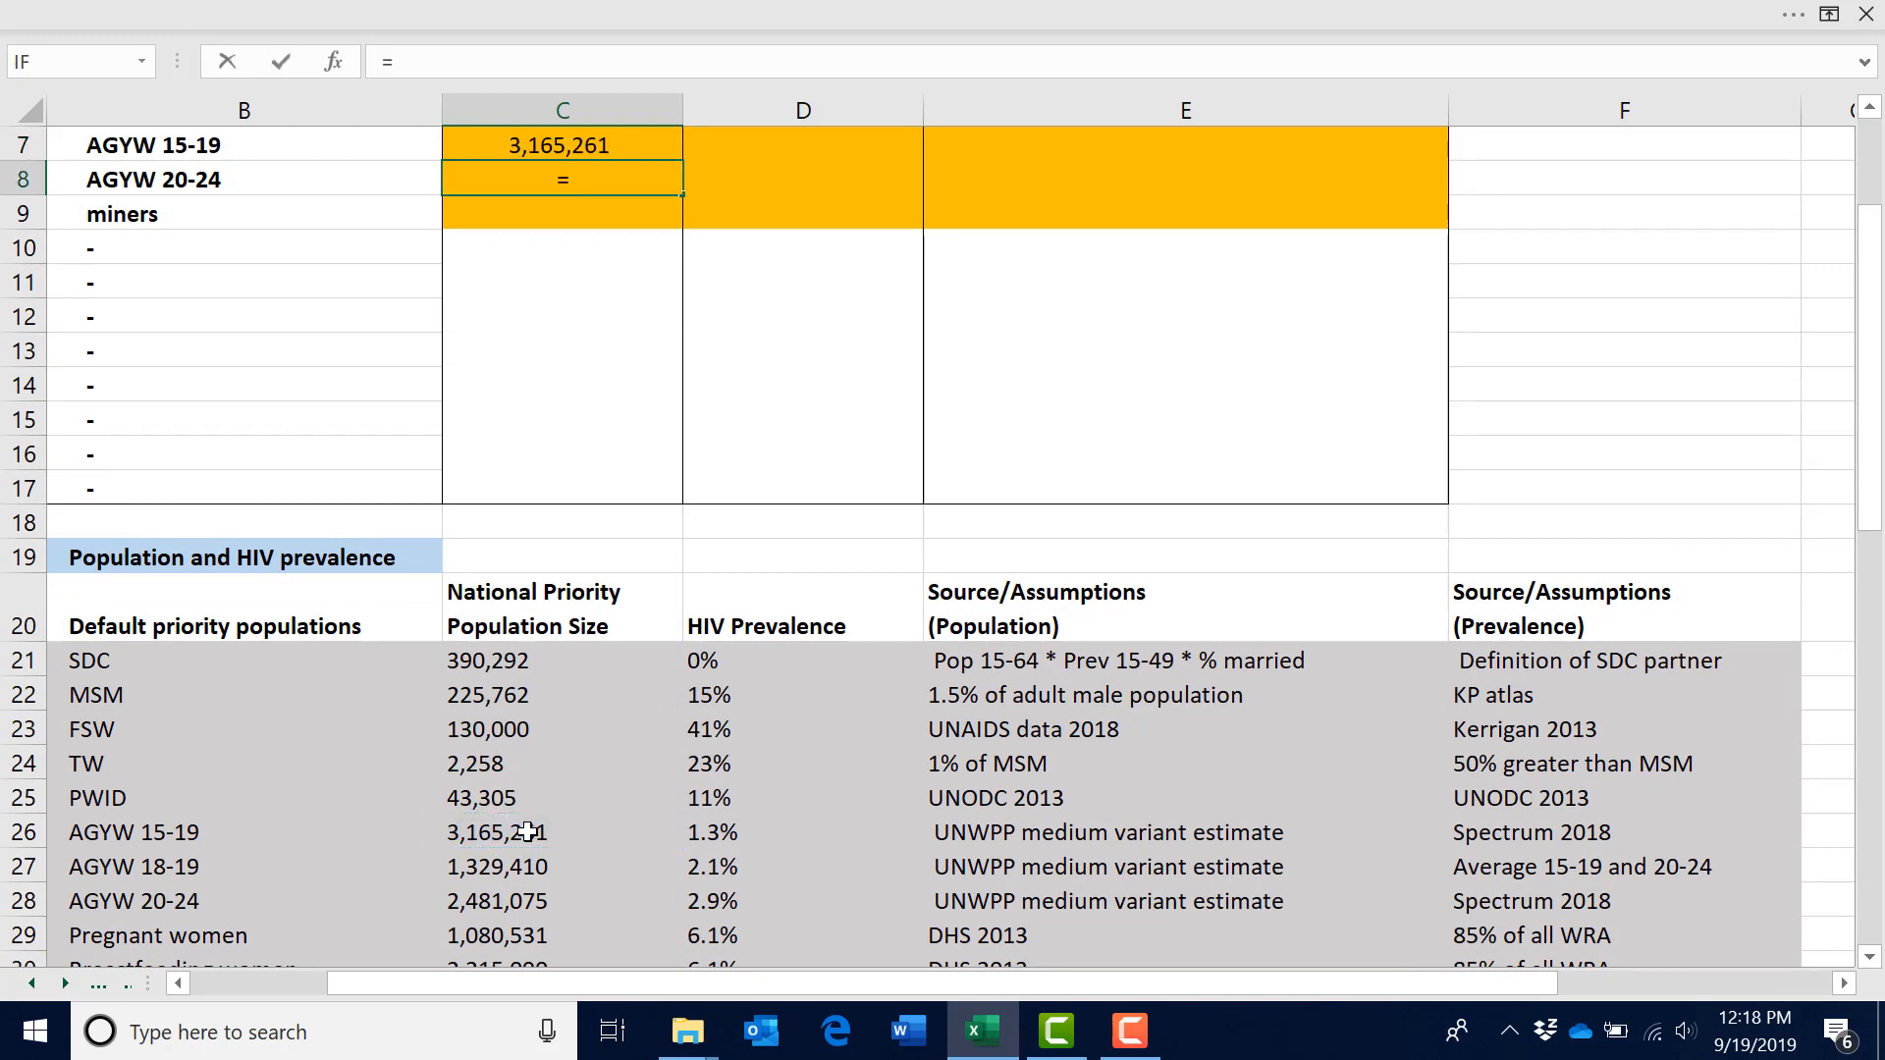
{"action": "left_click", "coordinate": [523, 909]}
{"action": "key", "text": "Return"}
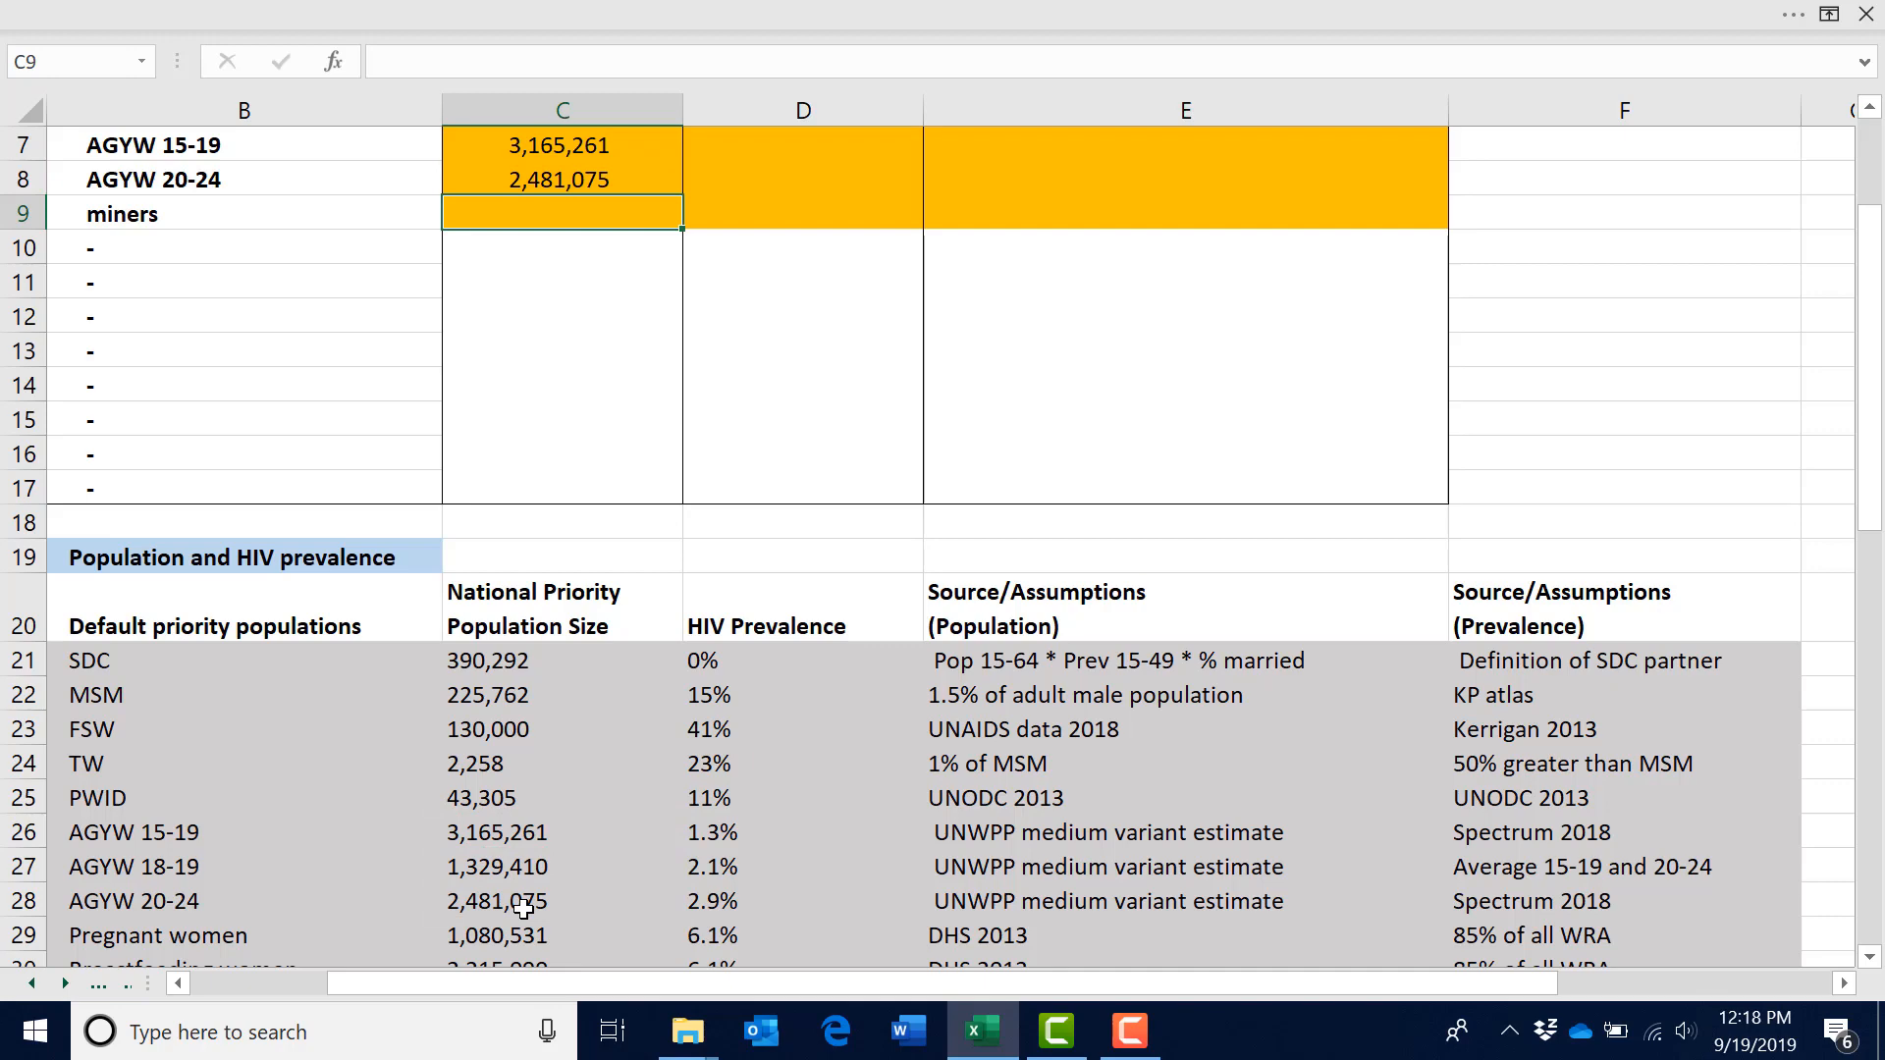
- Enter 50000 as the miners' population size and 0% as the SDCs' HIV prevalence
{"action": "scroll", "coordinate": [523, 909], "scroll_direction": "up", "scroll_amount": 2}
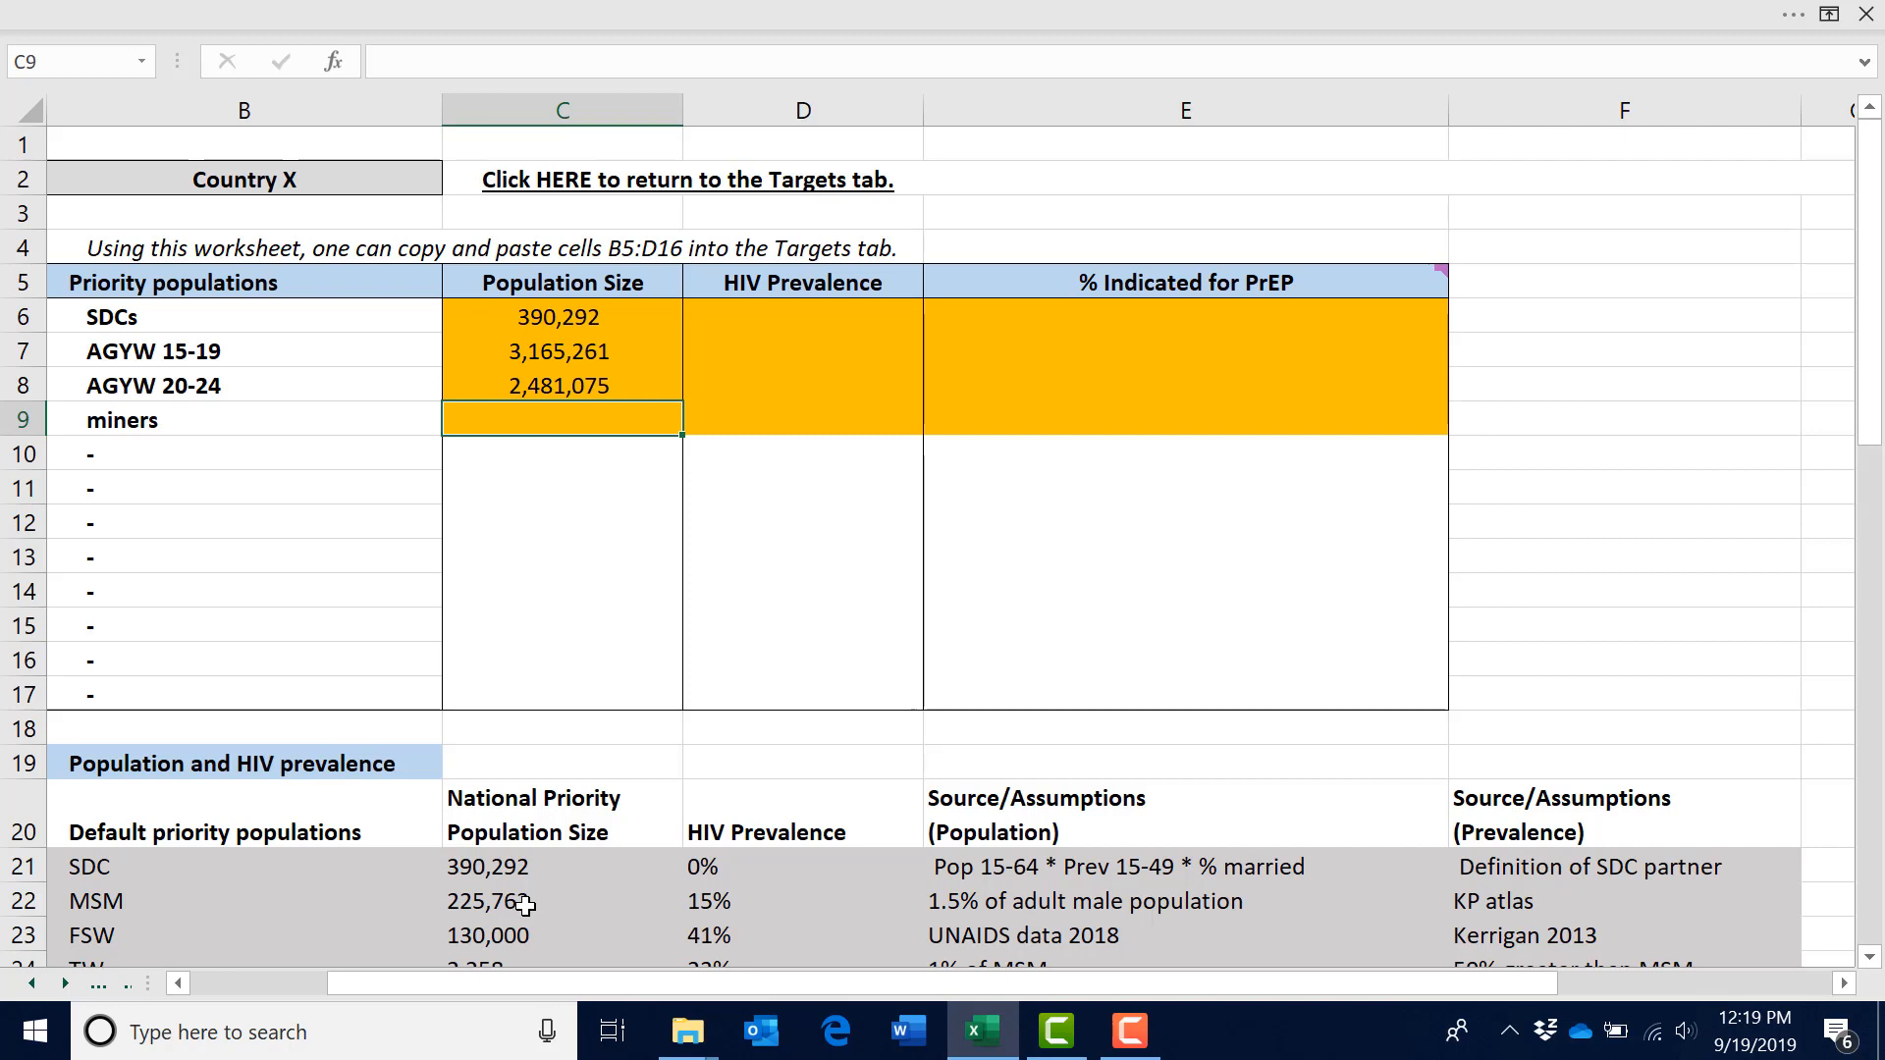
{"action": "type", "text": "50000"}
{"action": "left_click", "coordinate": [829, 312]}
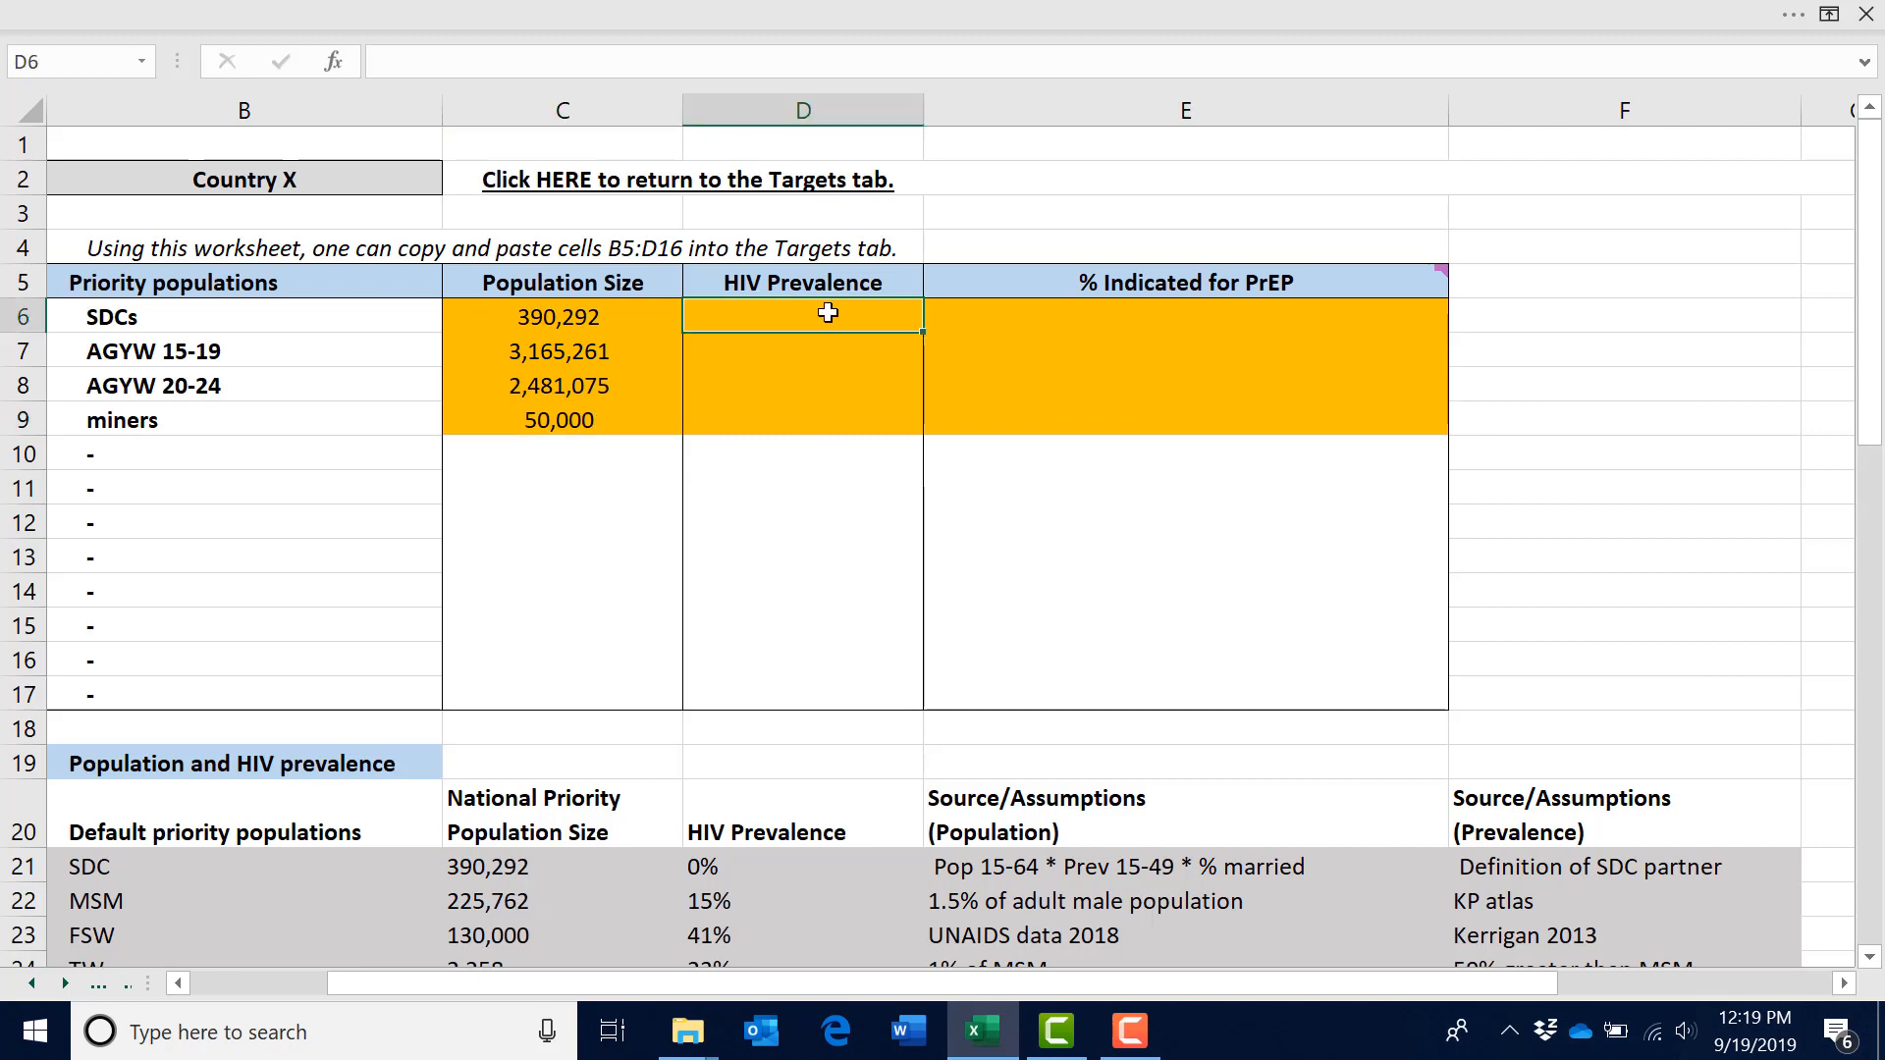
{"action": "type", "text": "0"}
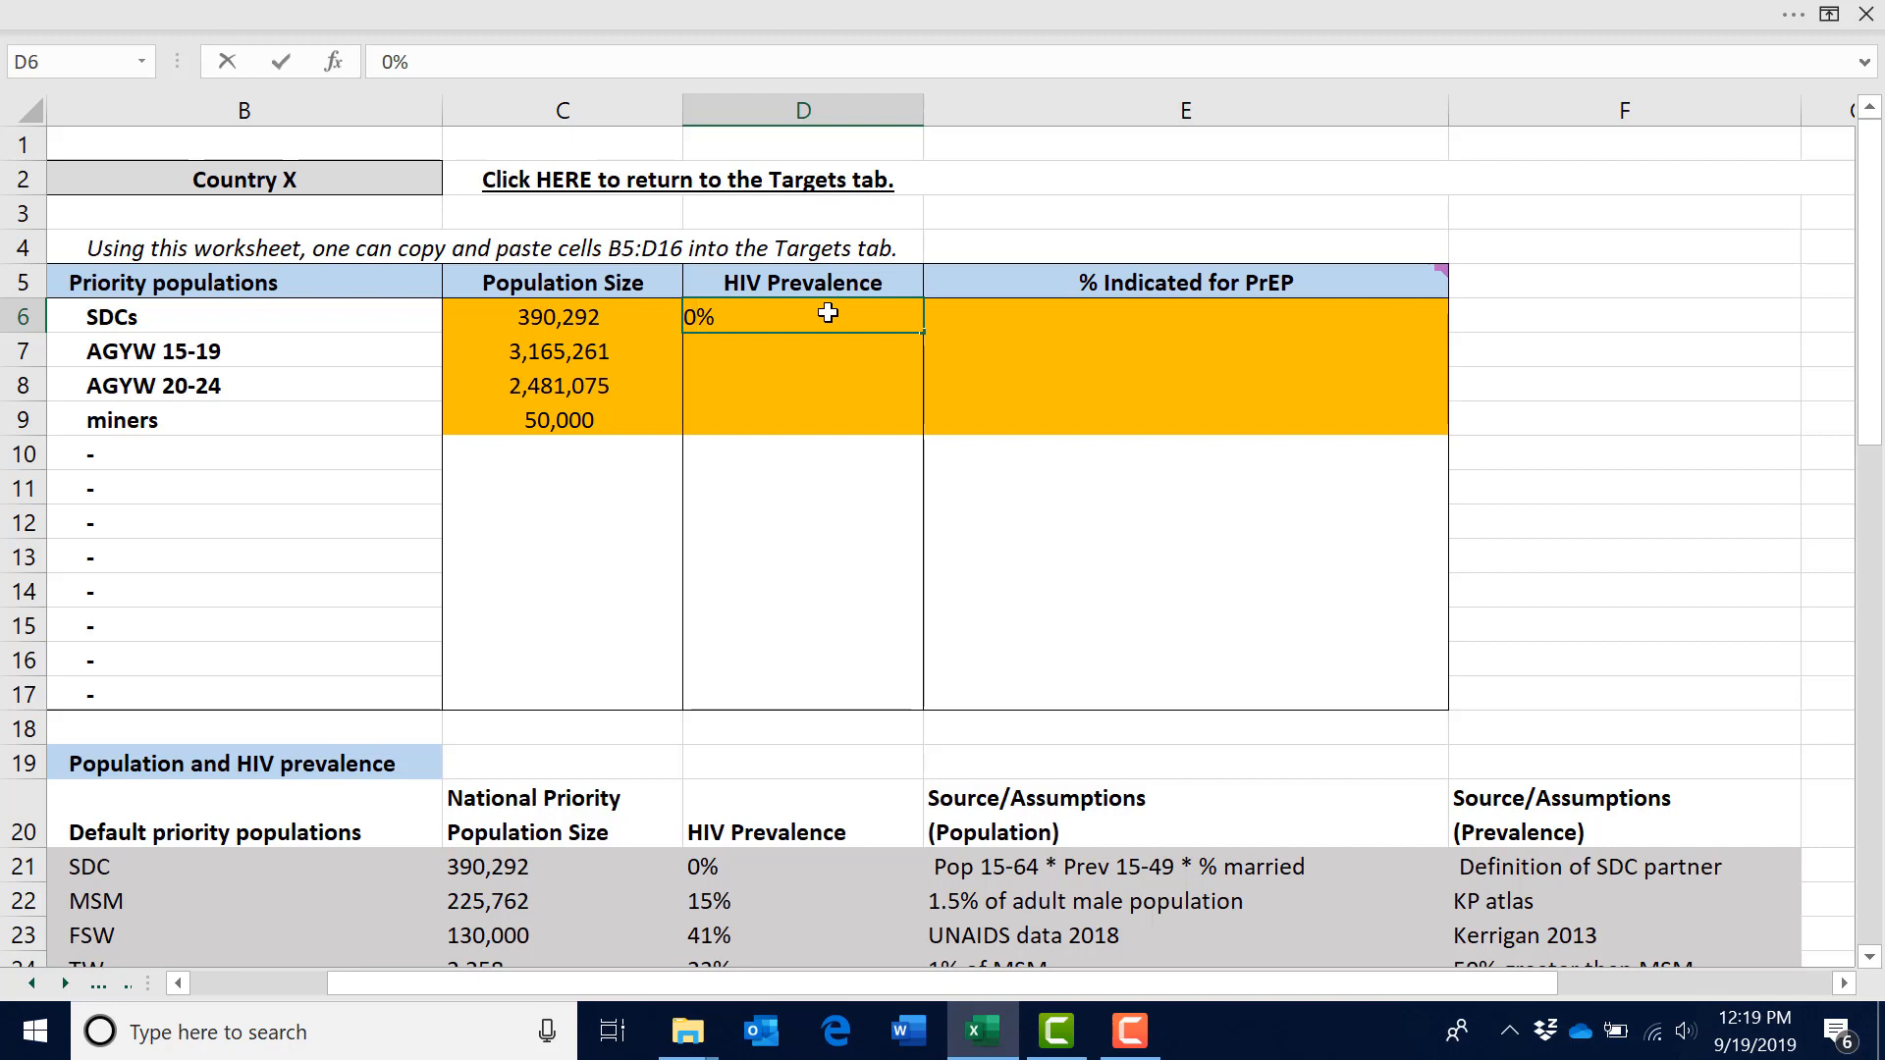
{"action": "key", "text": "Return"}
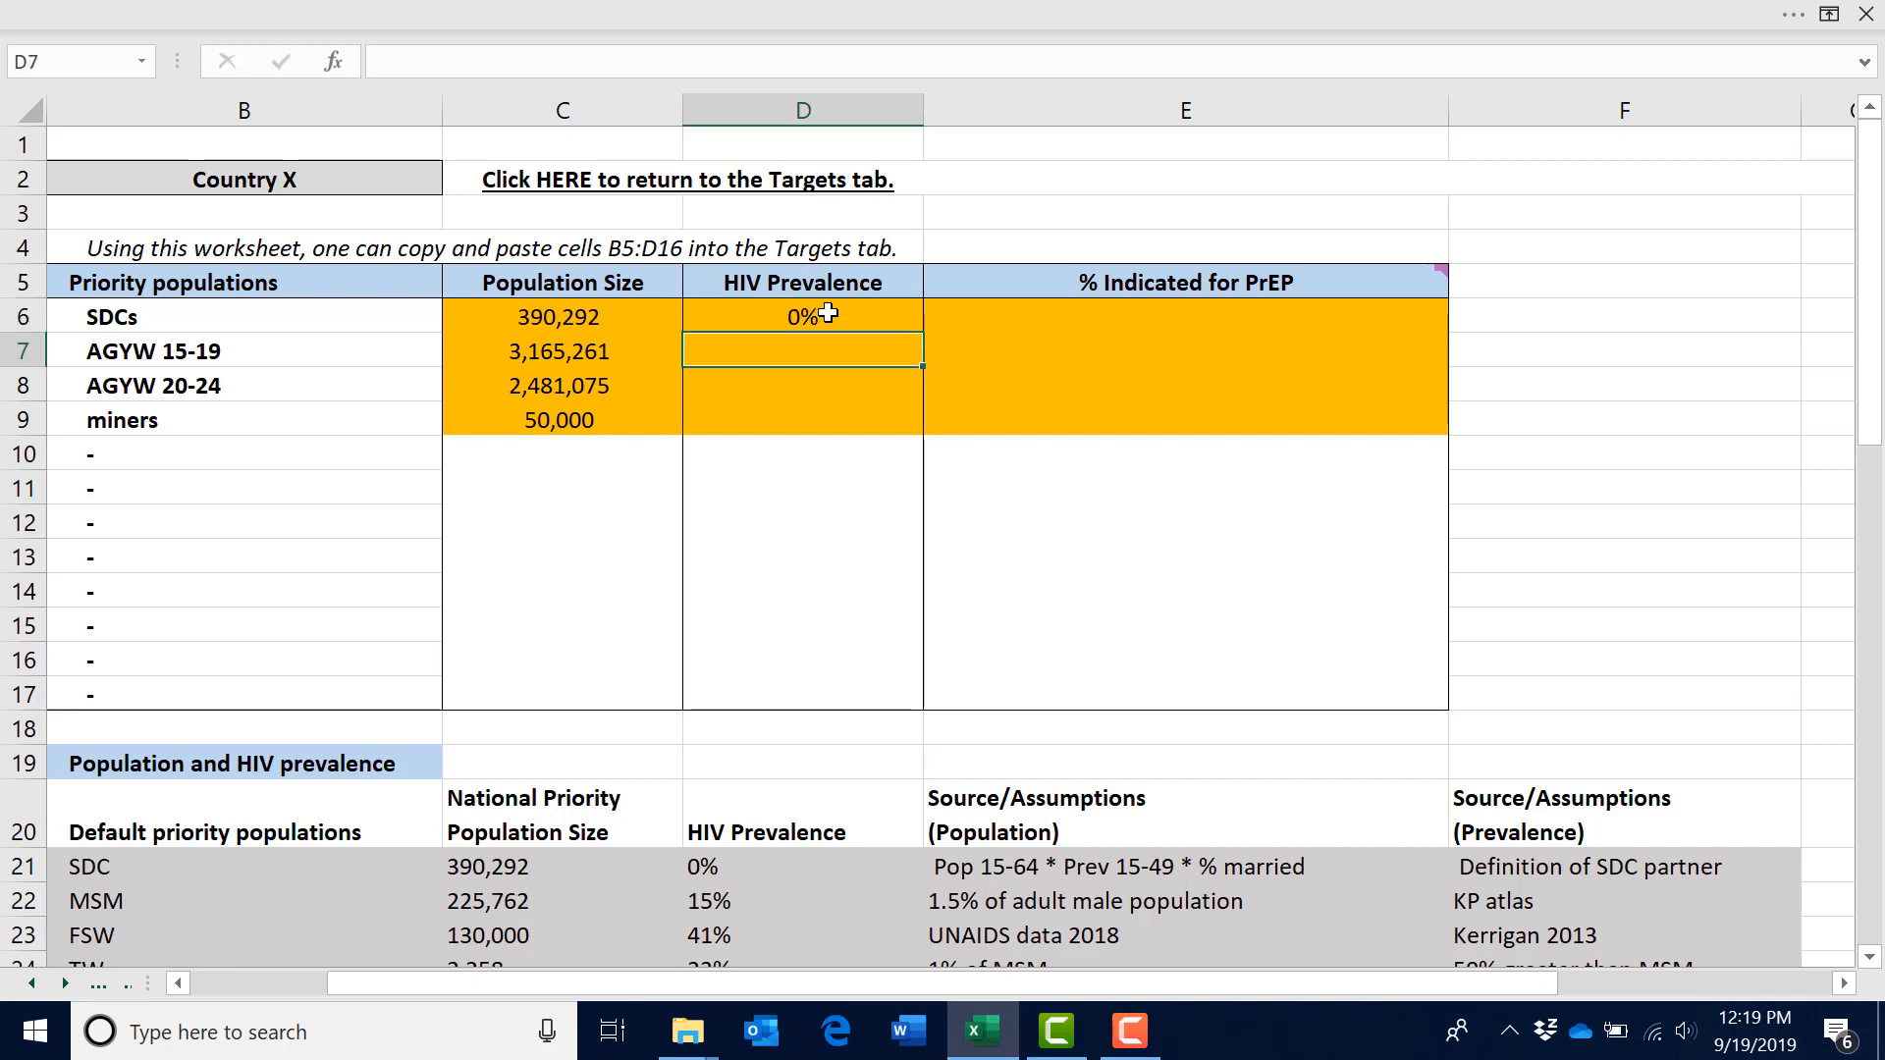
- Fill the AGYW 15-19 HIV prevalence with a reference to its default value, =D26
{"action": "type", "text": "="}
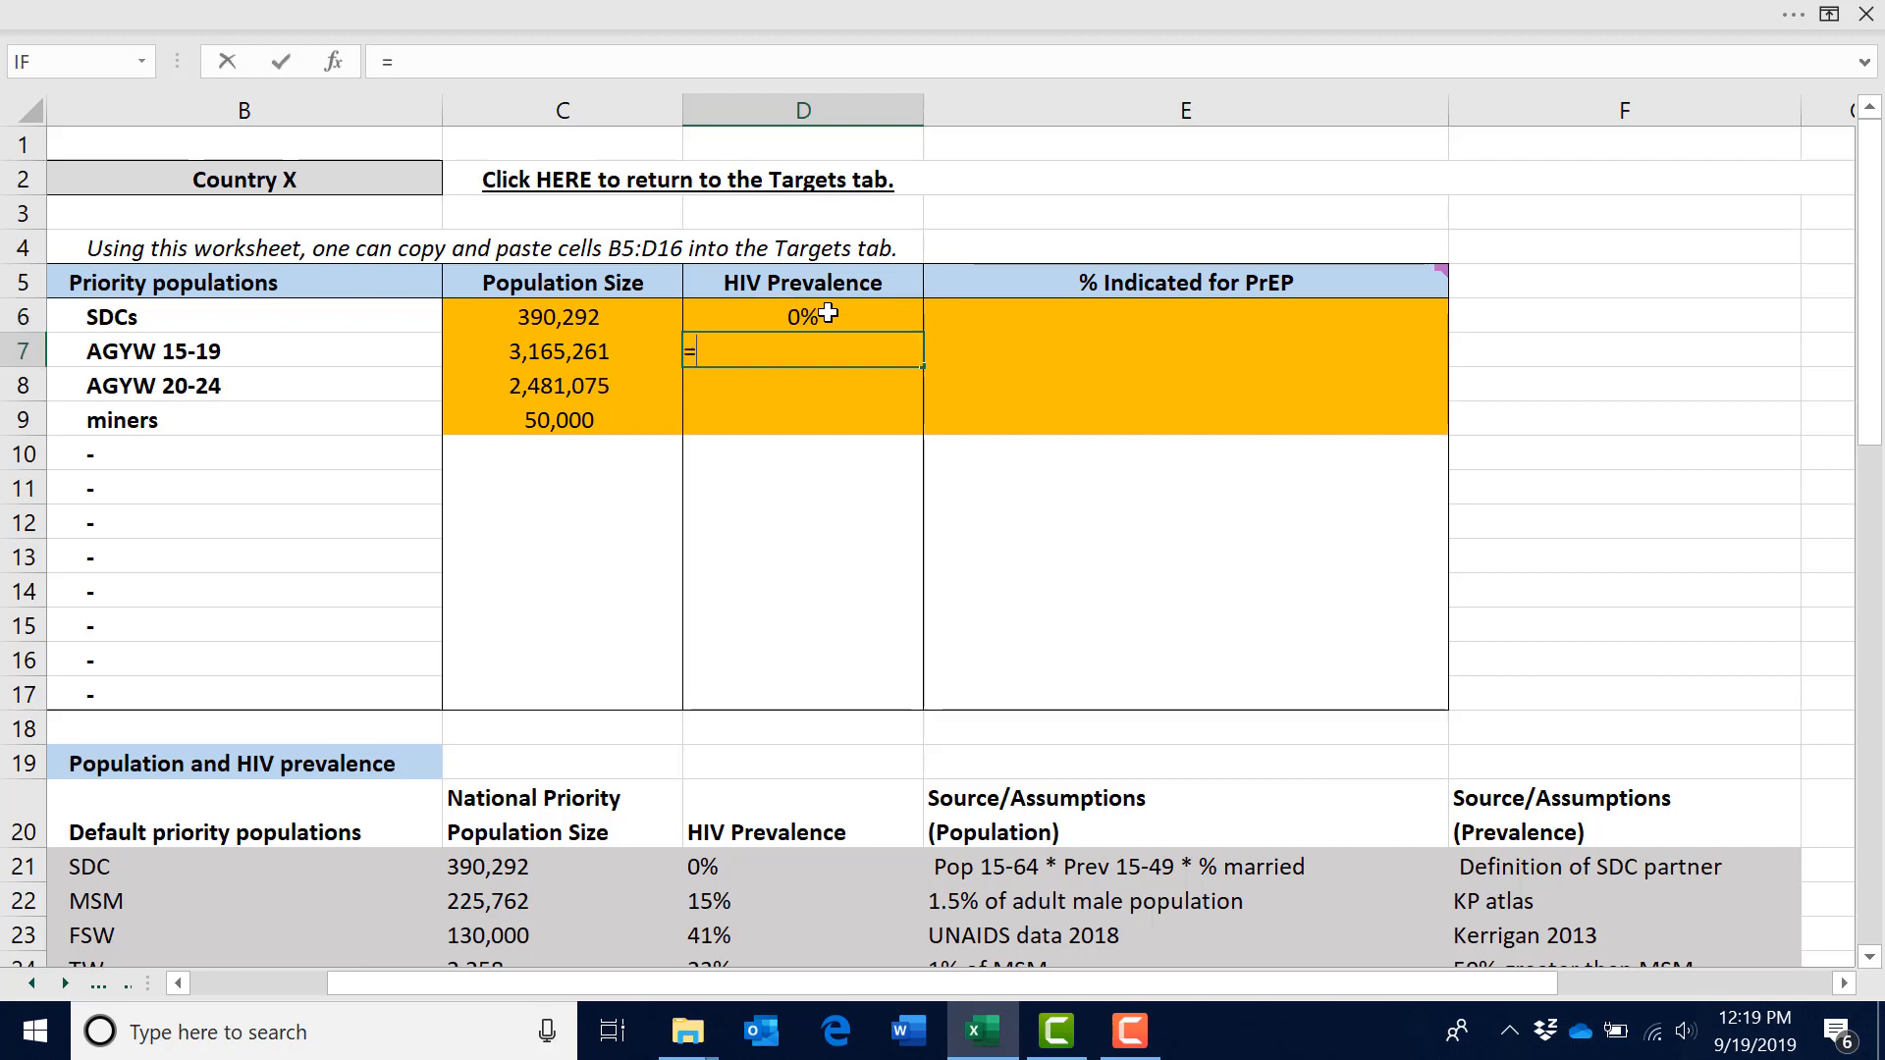
{"action": "scroll", "coordinate": [909, 535], "scroll_direction": "down", "scroll_amount": 3}
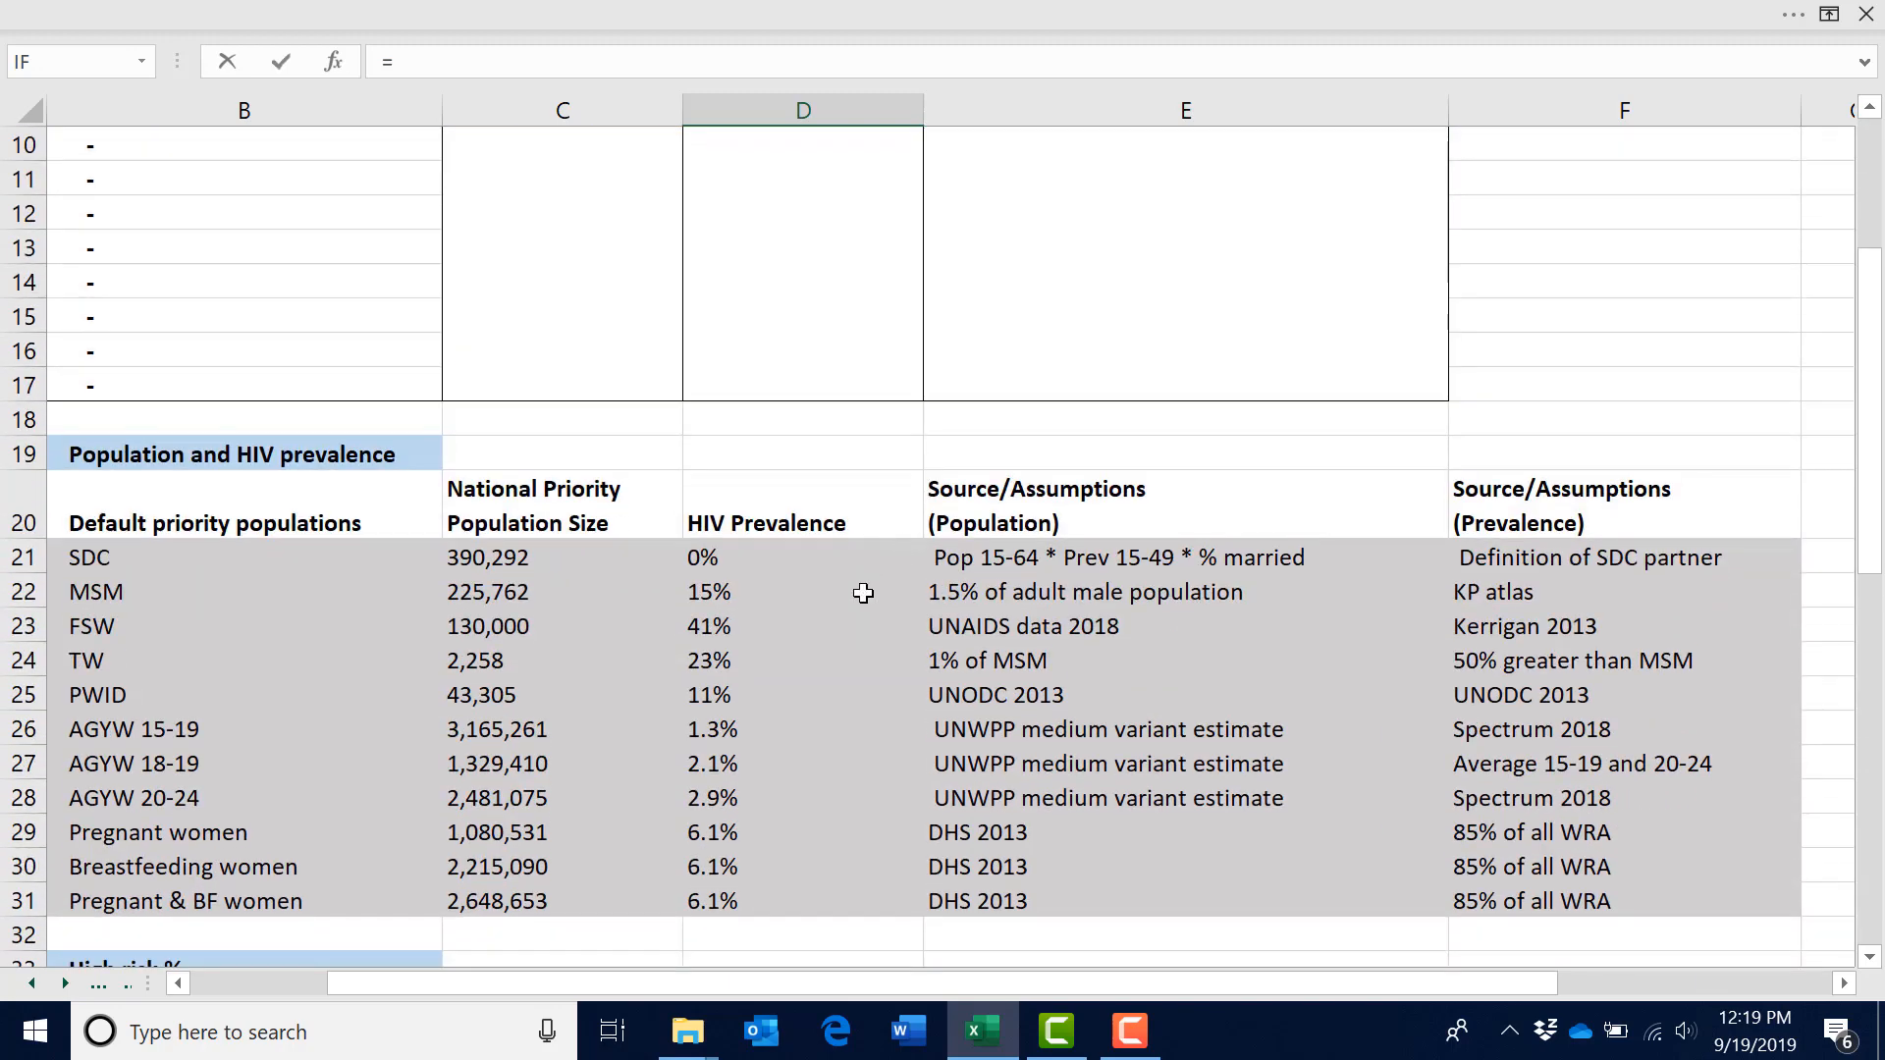
{"action": "left_click", "coordinate": [741, 731]}
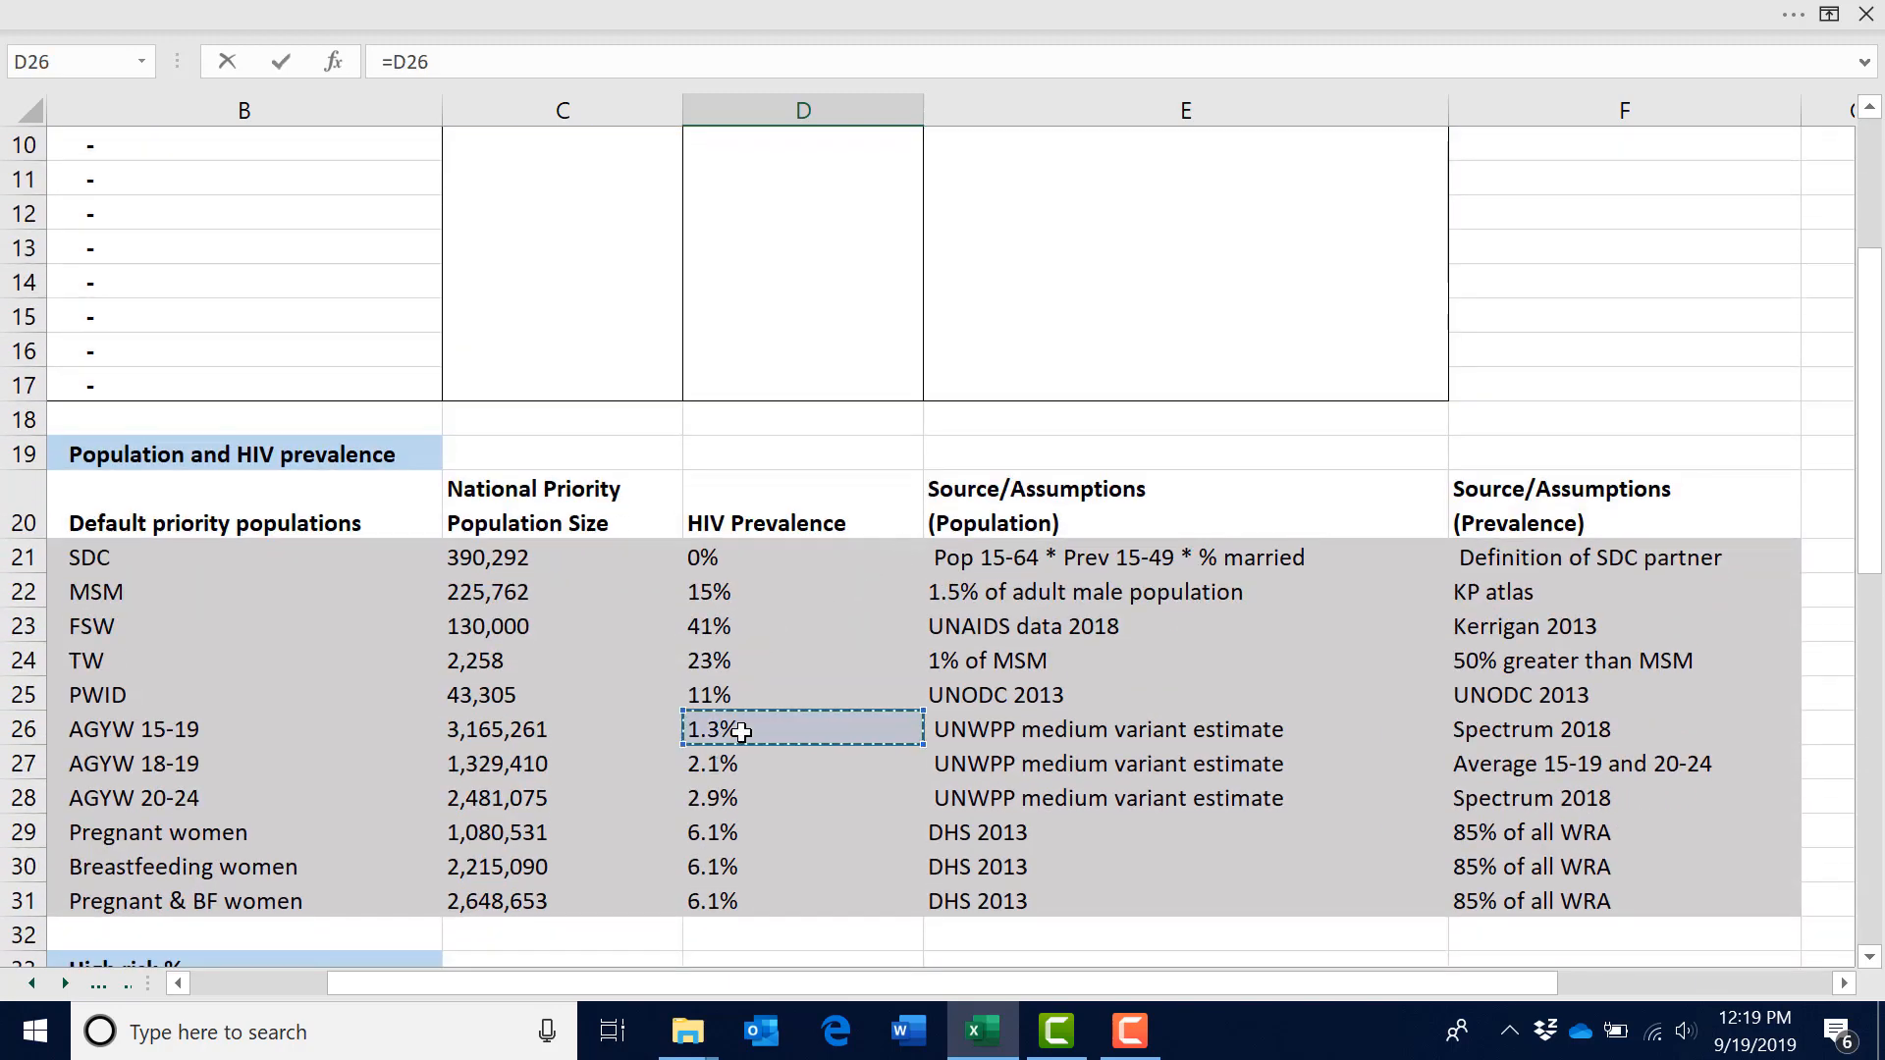
{"action": "key", "text": "Return"}
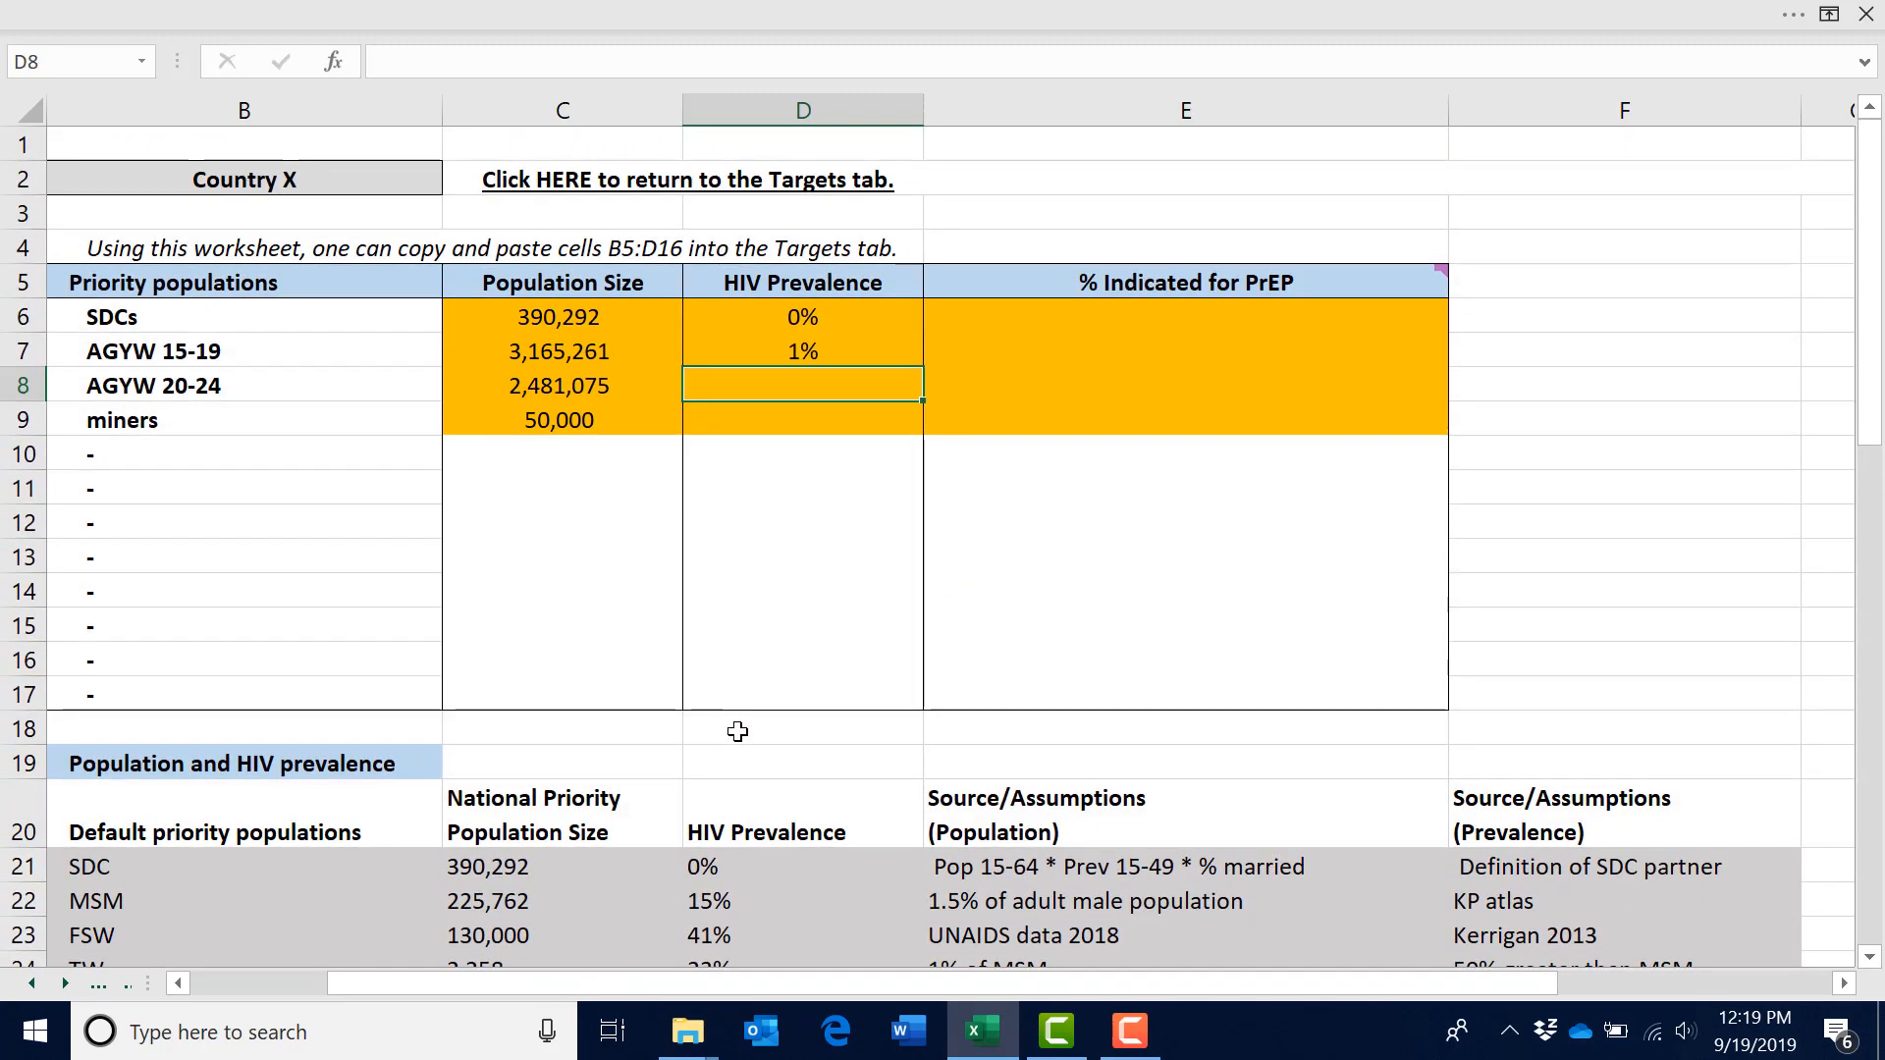
- Reference the default HIV prevalence, =D28, for AGYW 20-24 and enter 5% as the miners' HIV prevalence
{"action": "type", "text": "="}
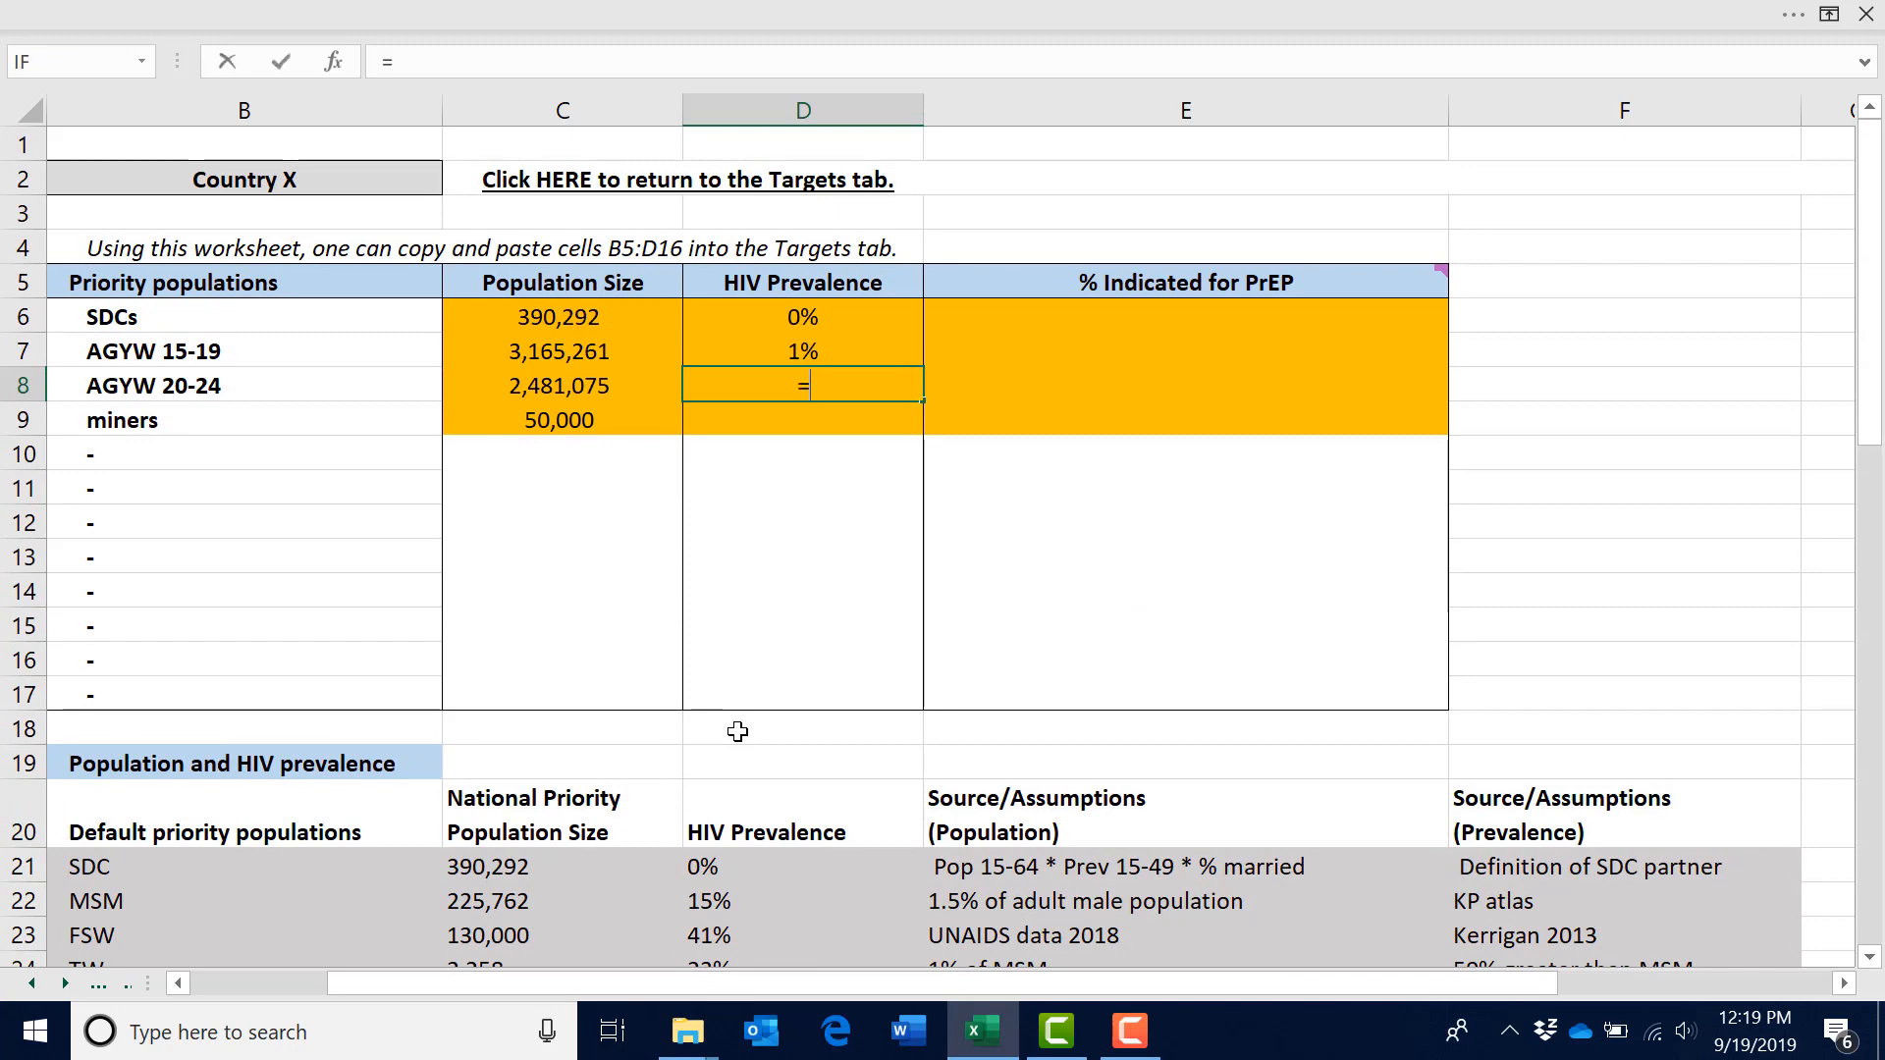
{"action": "scroll", "coordinate": [746, 766], "scroll_direction": "down", "scroll_amount": 4}
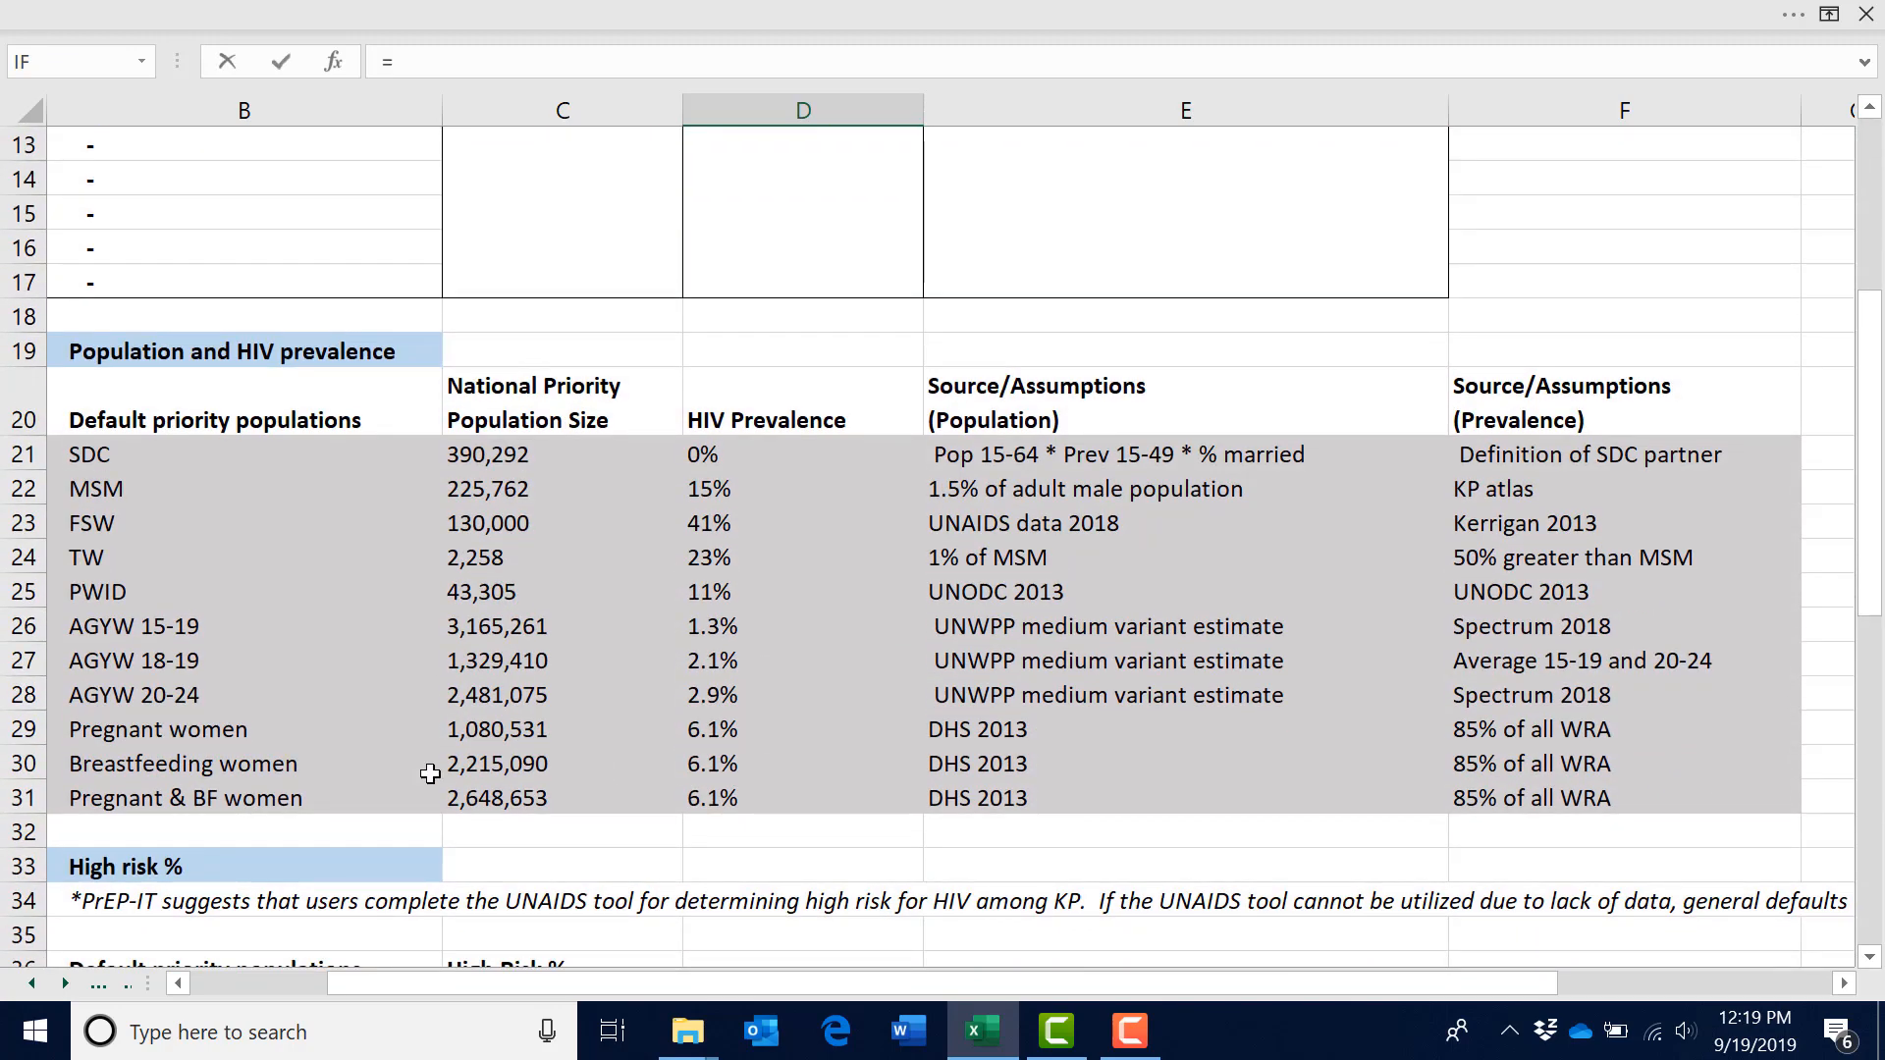
{"action": "left_click", "coordinate": [718, 694]}
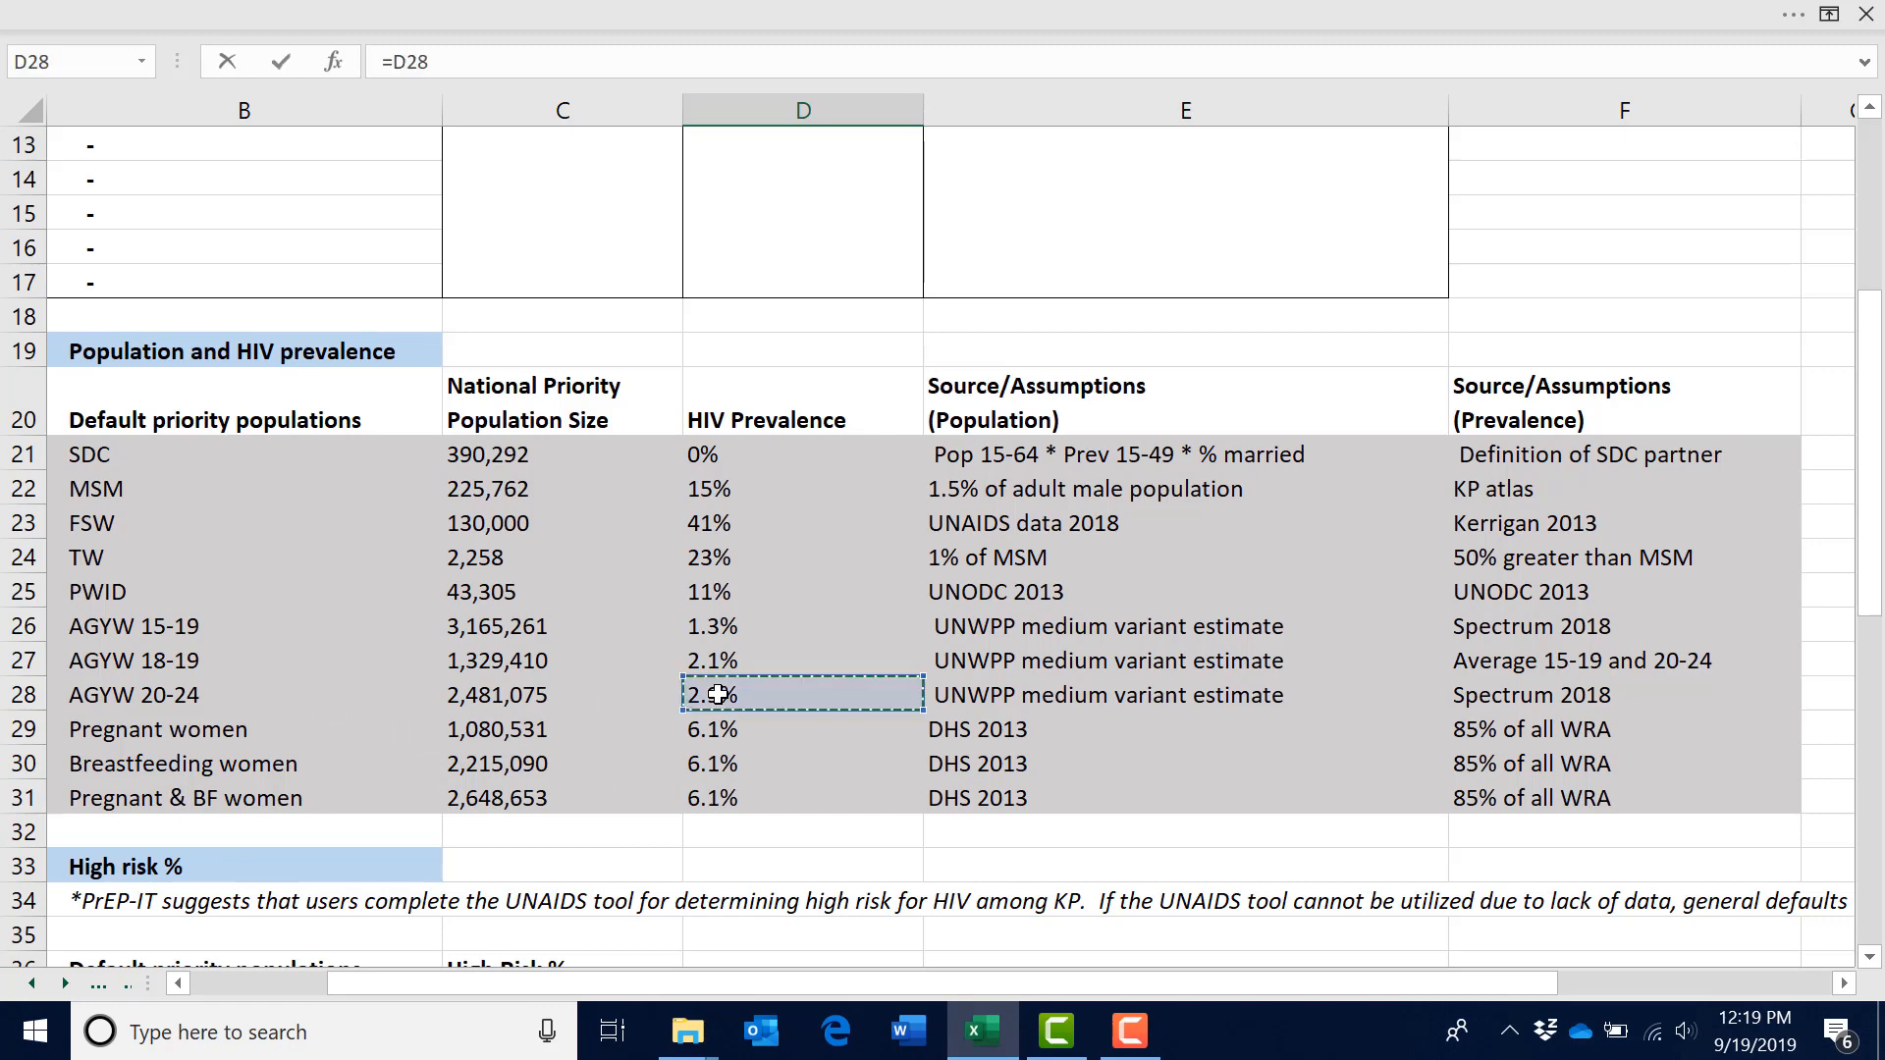
{"action": "key", "text": "Return"}
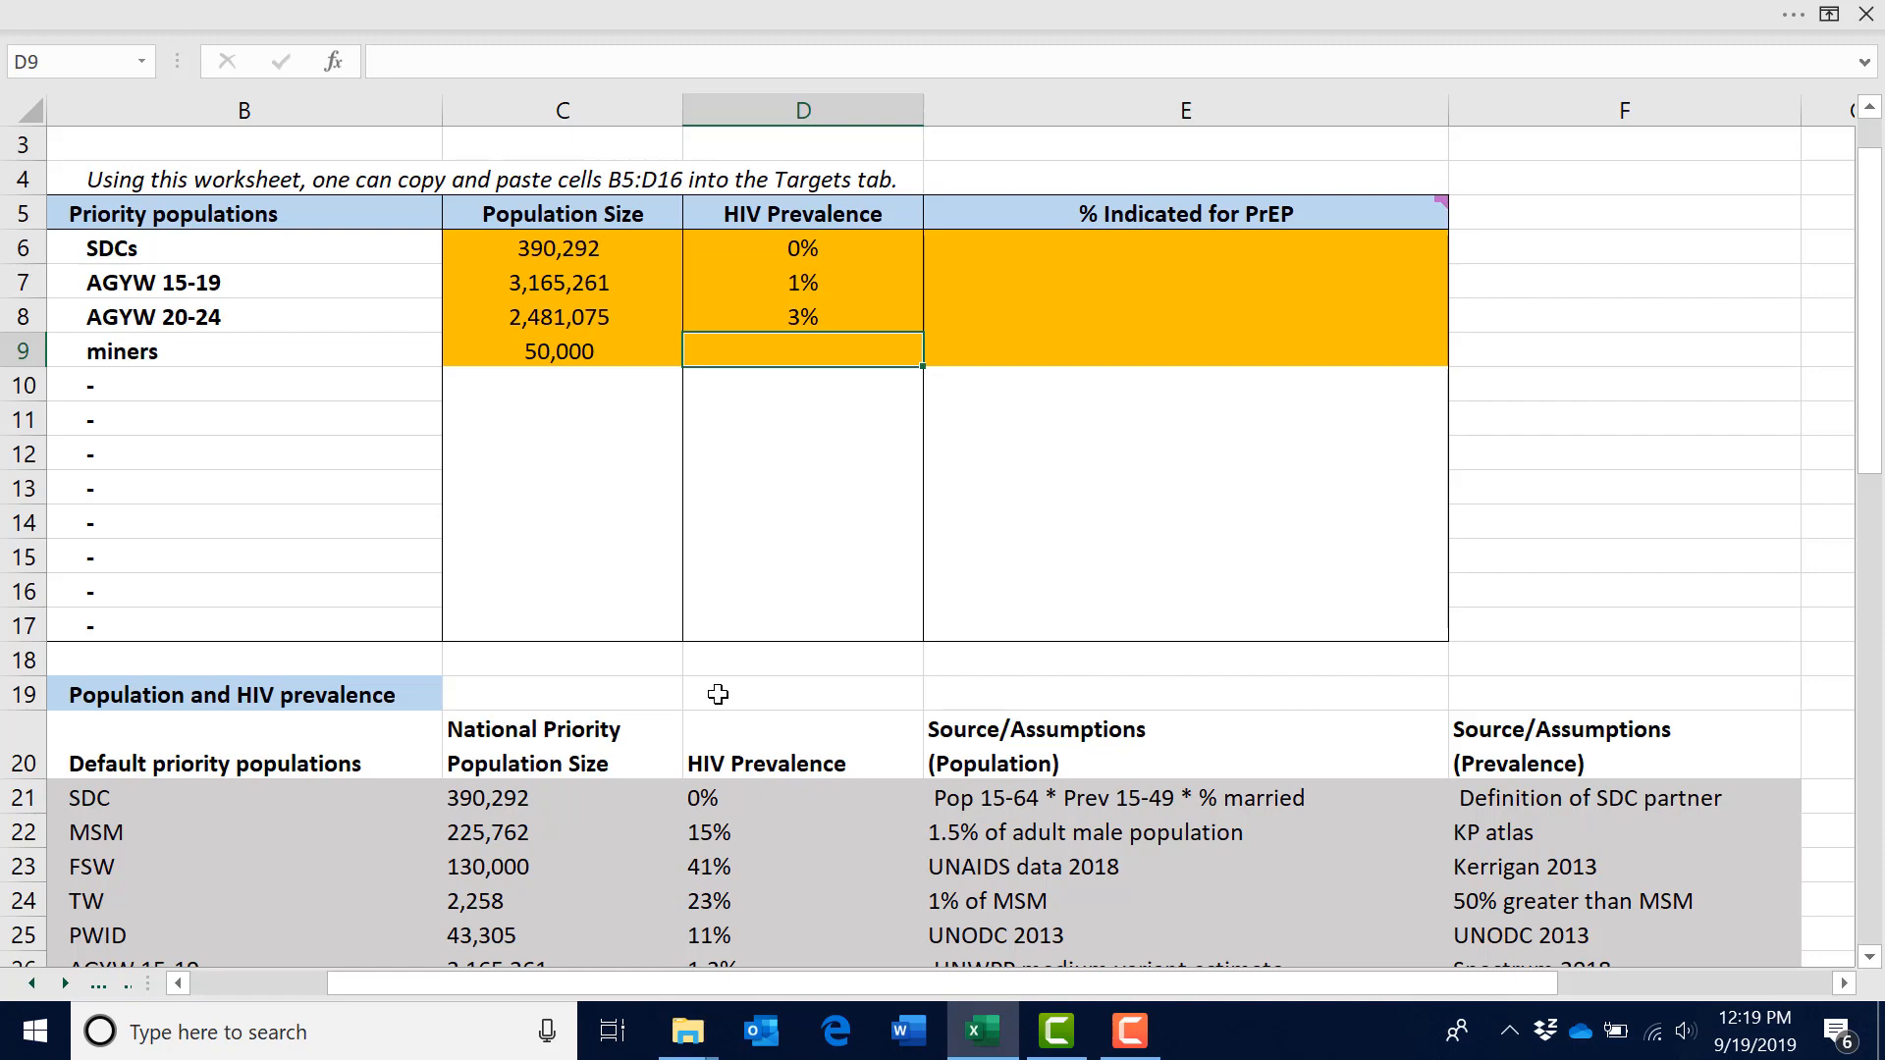
{"action": "type", "text": "5"}
{"action": "key", "text": "Tab"}
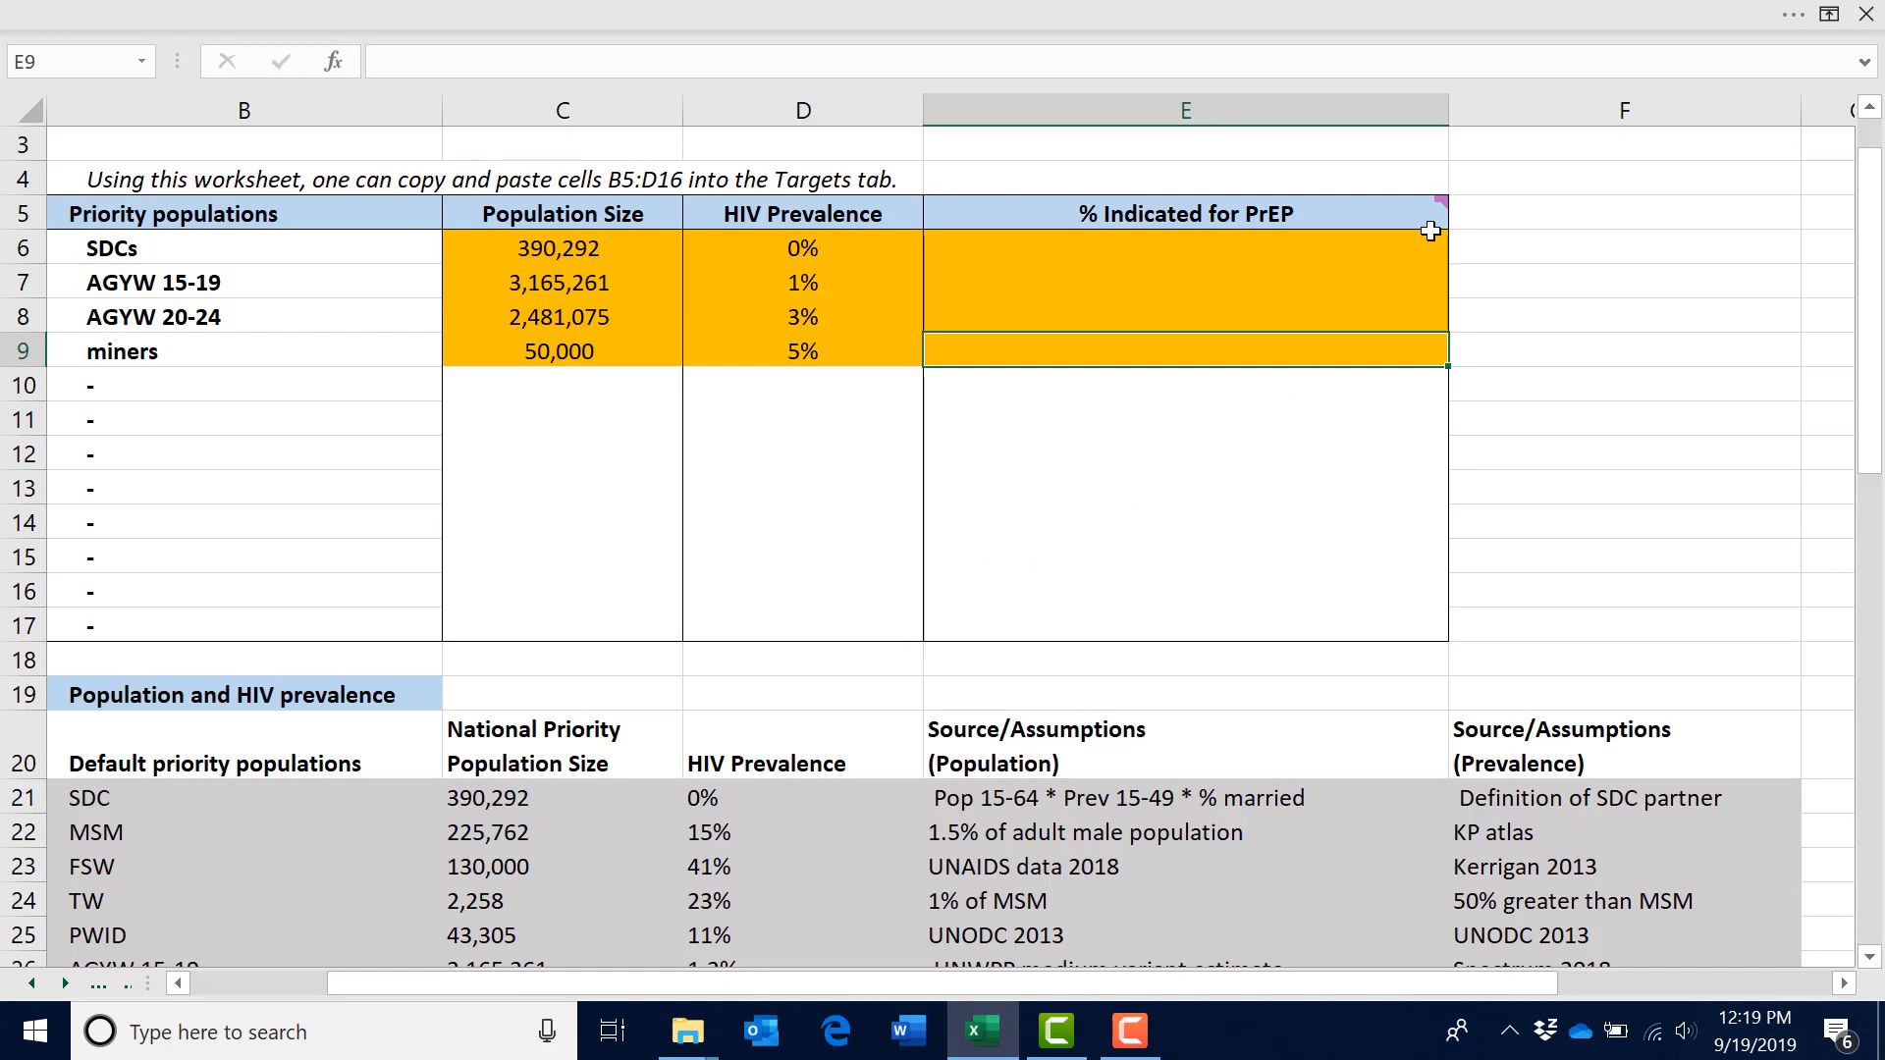
- Consult the % Indicated for PrEP comment and the default high-risk table, and set the SDCs' % Indicated for PrEP to 50%
{"action": "mouse_move", "coordinate": [1441, 210]}
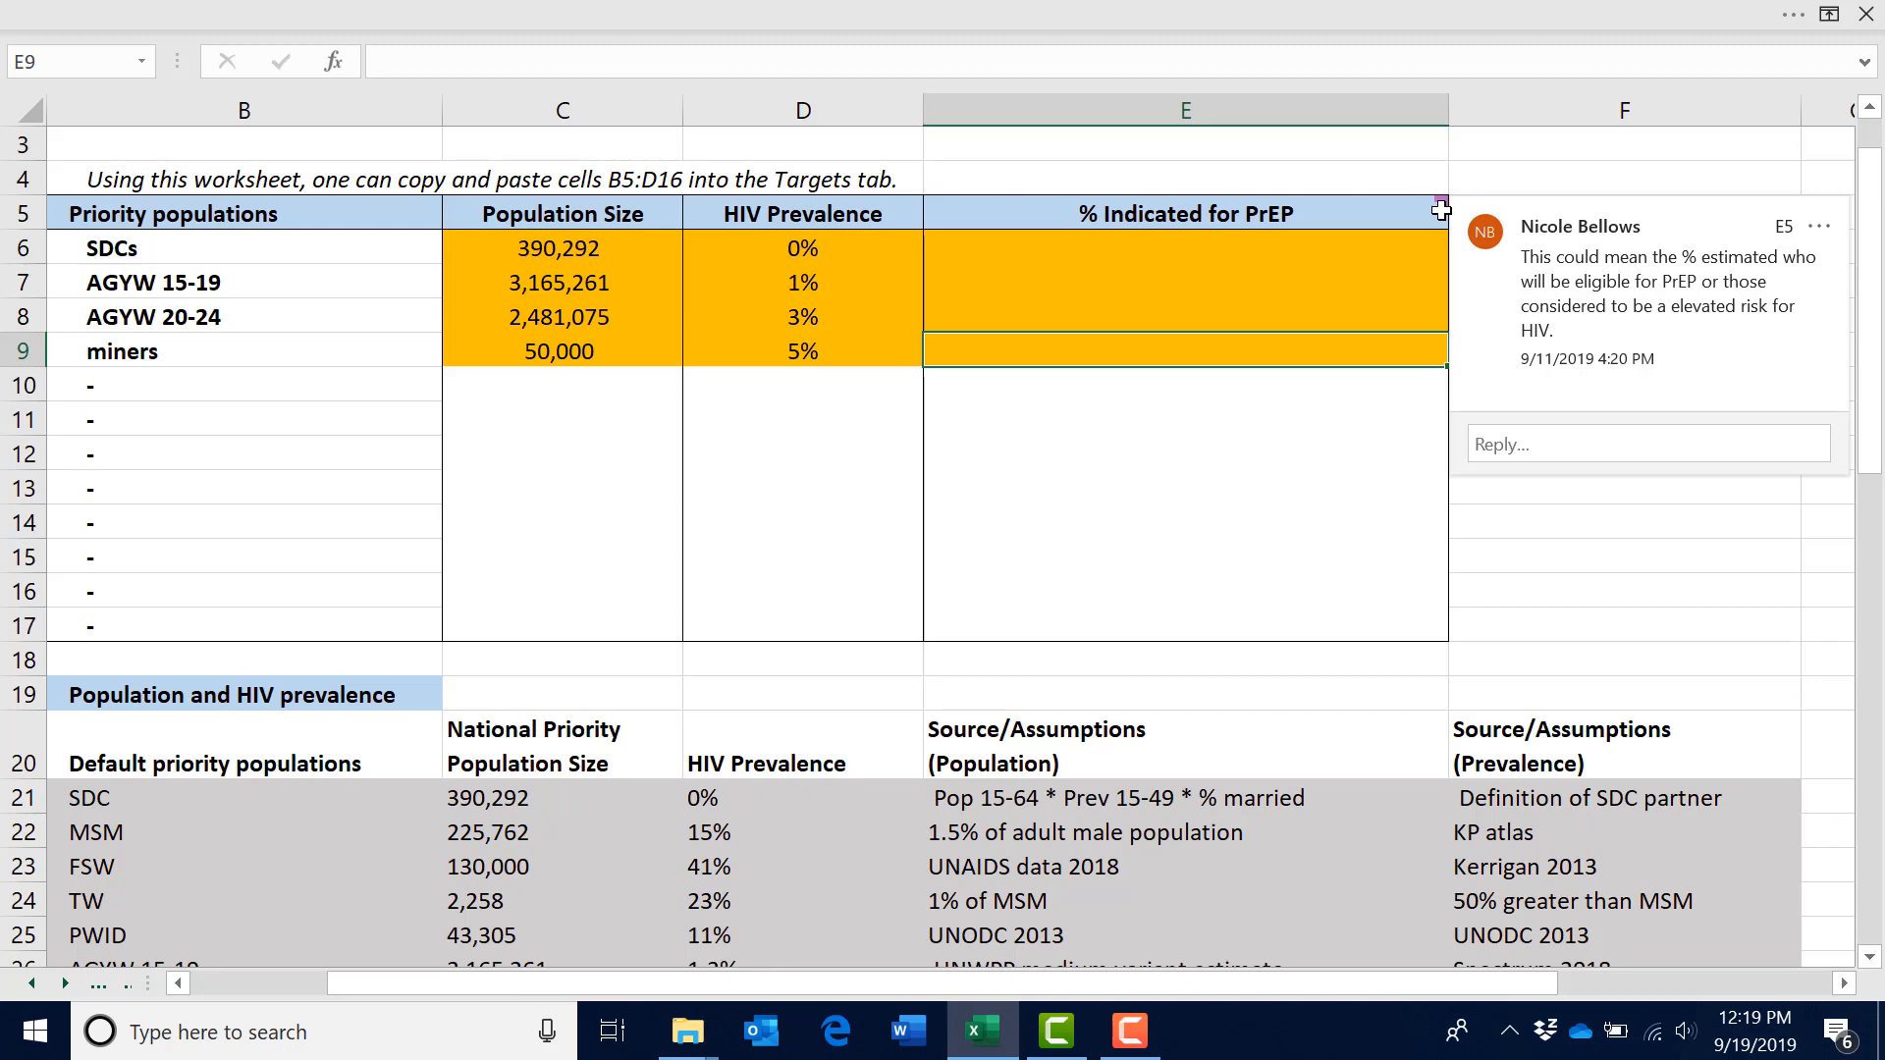
{"action": "left_click", "coordinate": [1311, 694]}
{"action": "scroll", "coordinate": [1308, 691], "scroll_direction": "down", "scroll_amount": 3}
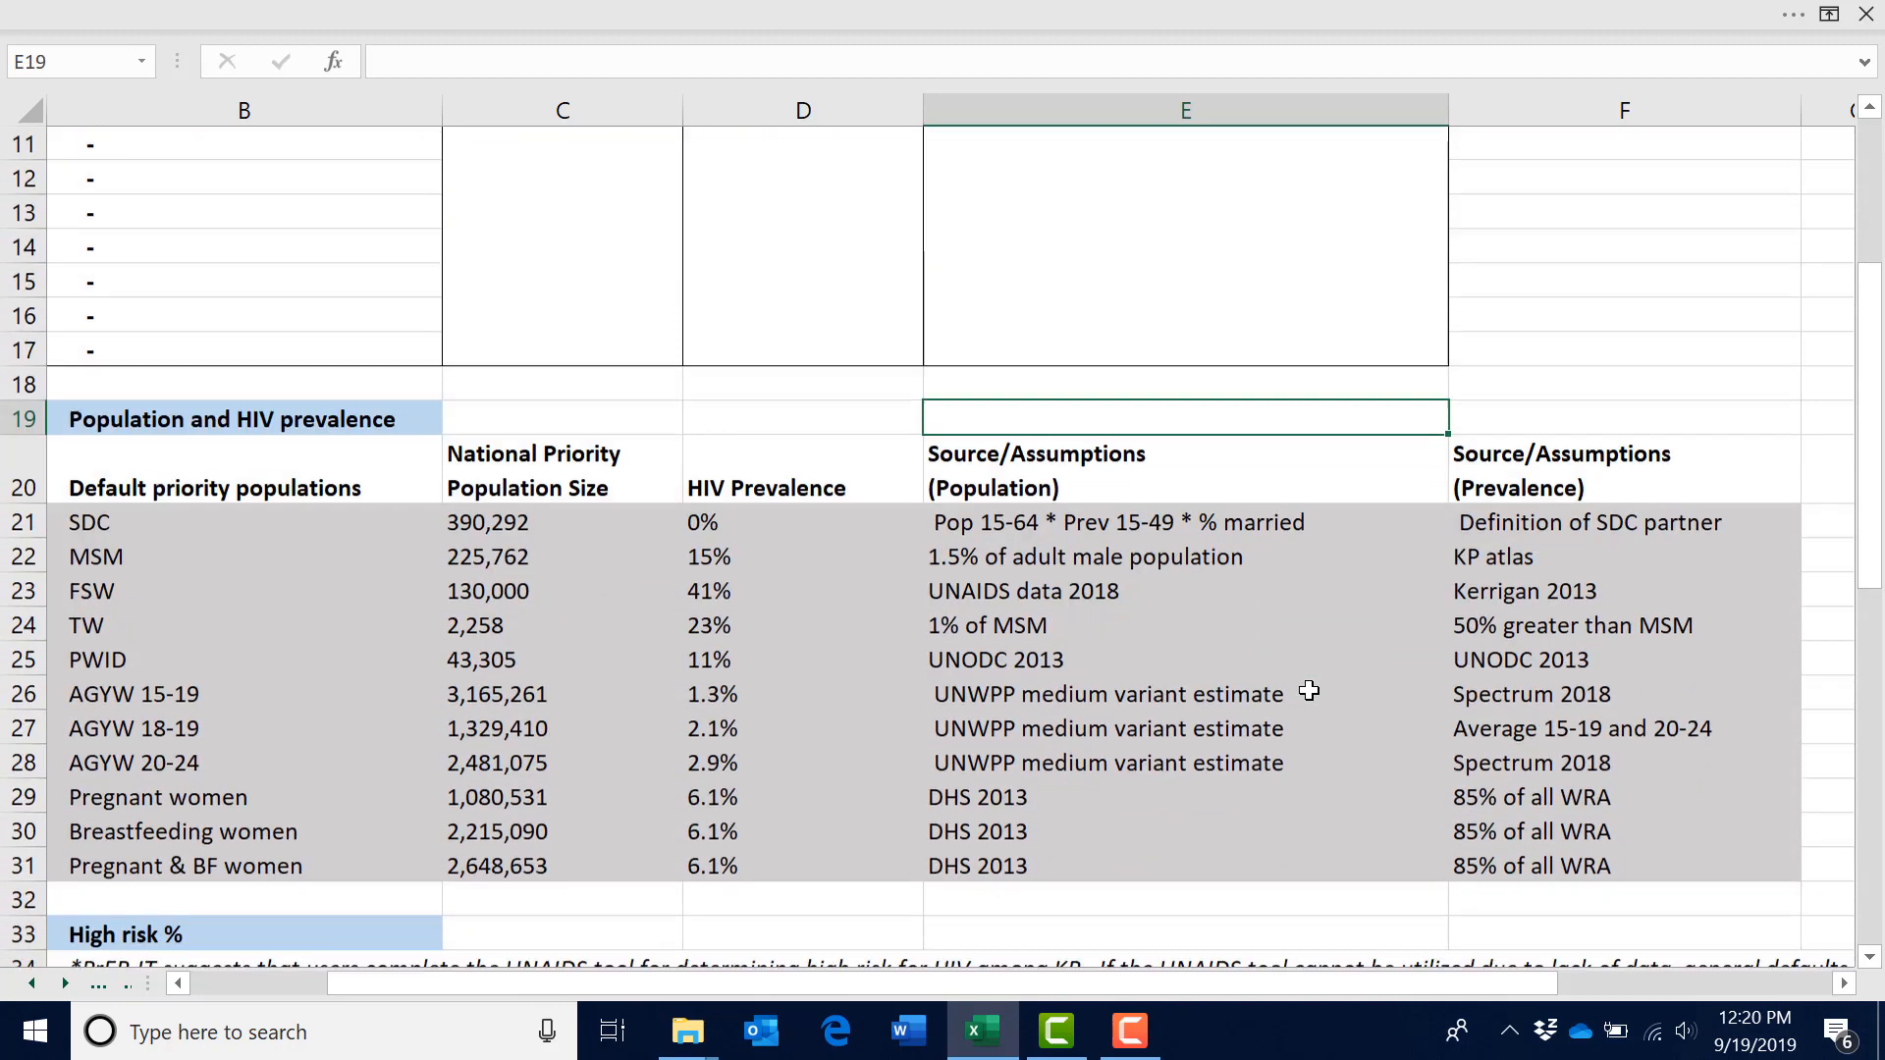
{"action": "scroll", "coordinate": [1309, 691], "scroll_direction": "down", "scroll_amount": 4}
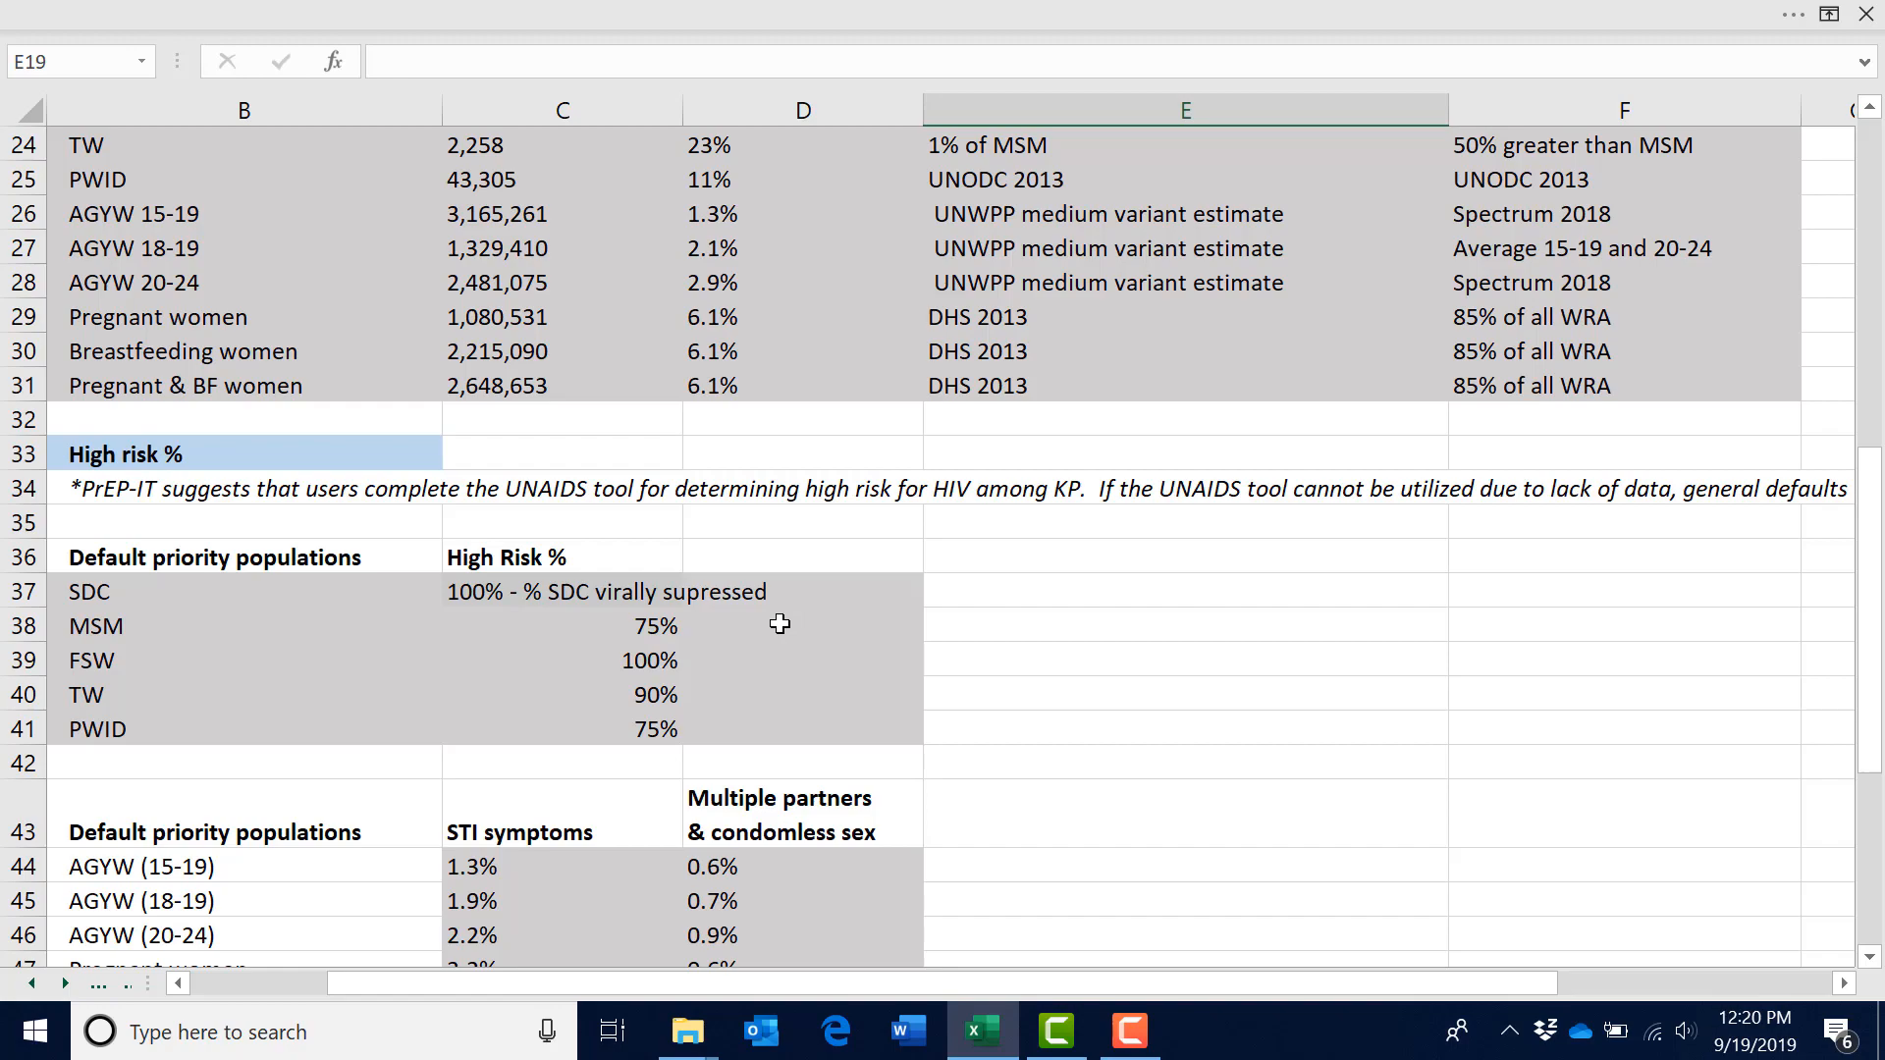
{"action": "scroll", "coordinate": [780, 624], "scroll_direction": "up", "scroll_amount": 8}
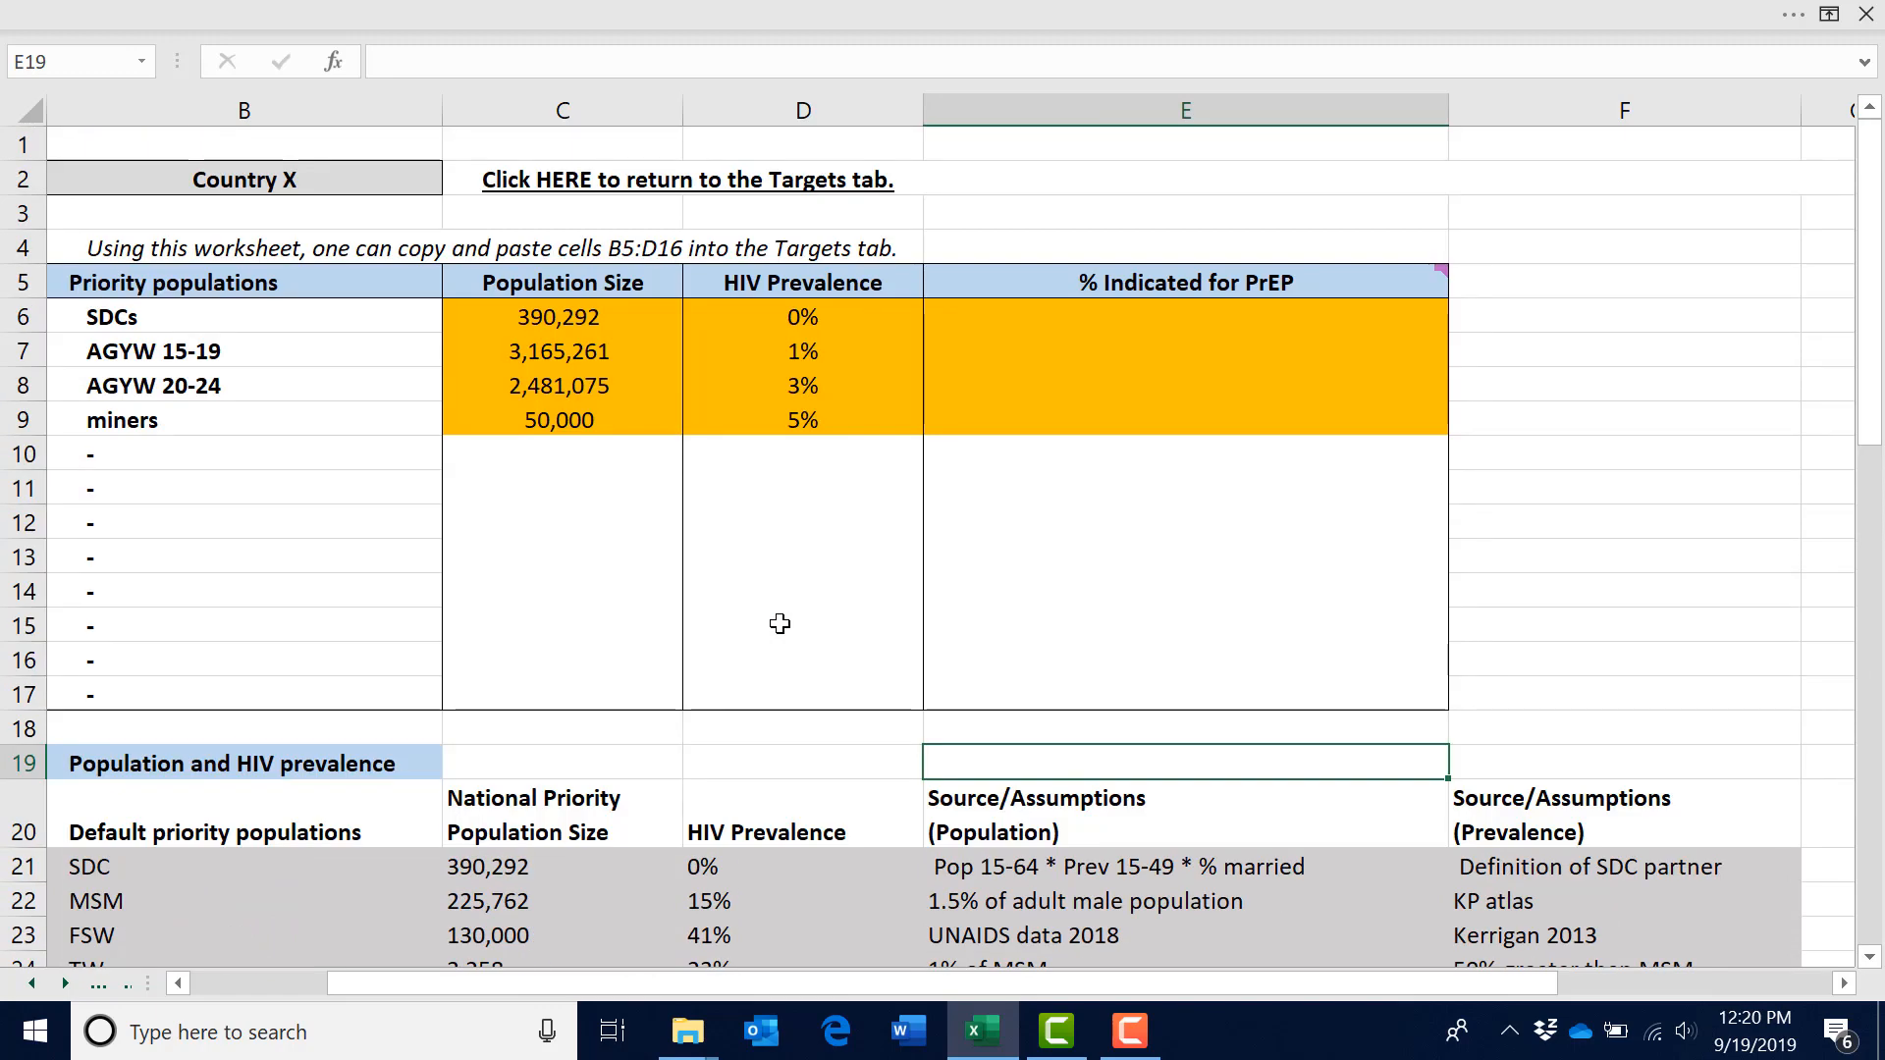
{"action": "left_click", "coordinate": [1197, 320]}
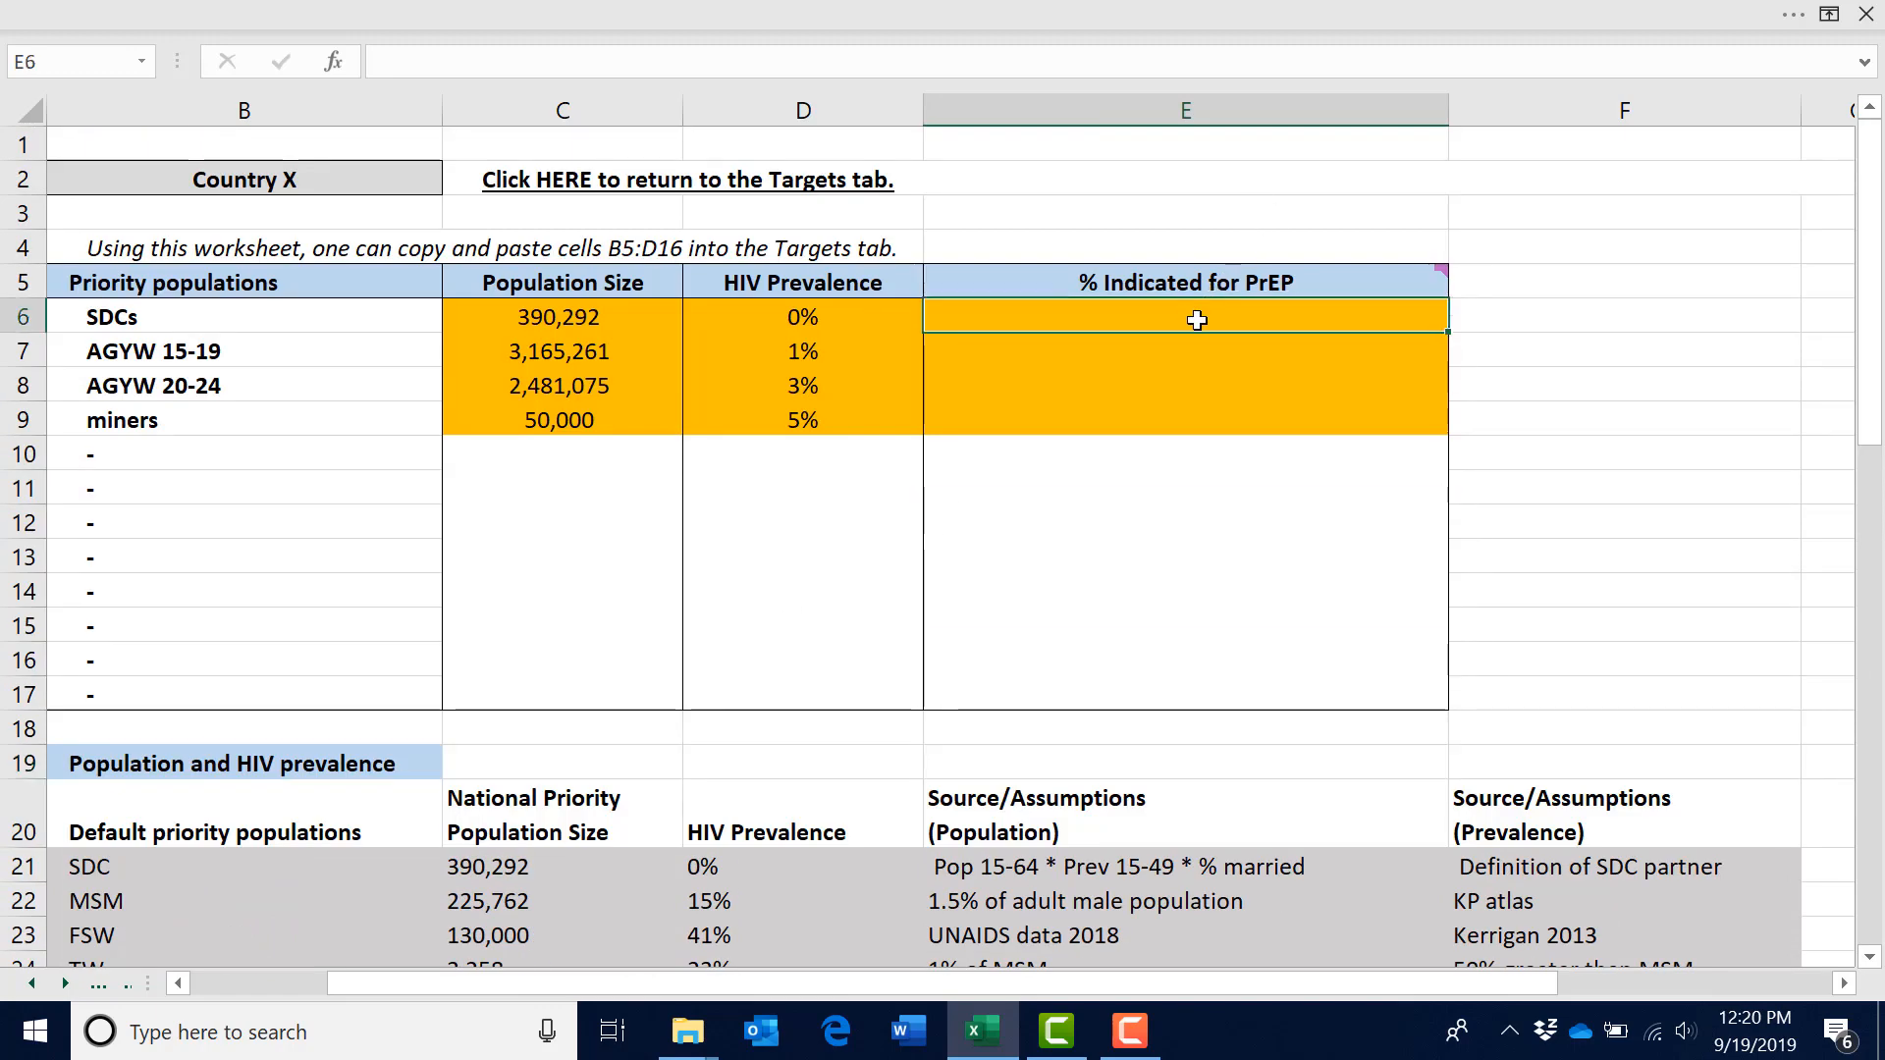
{"action": "type", "text": "50"}
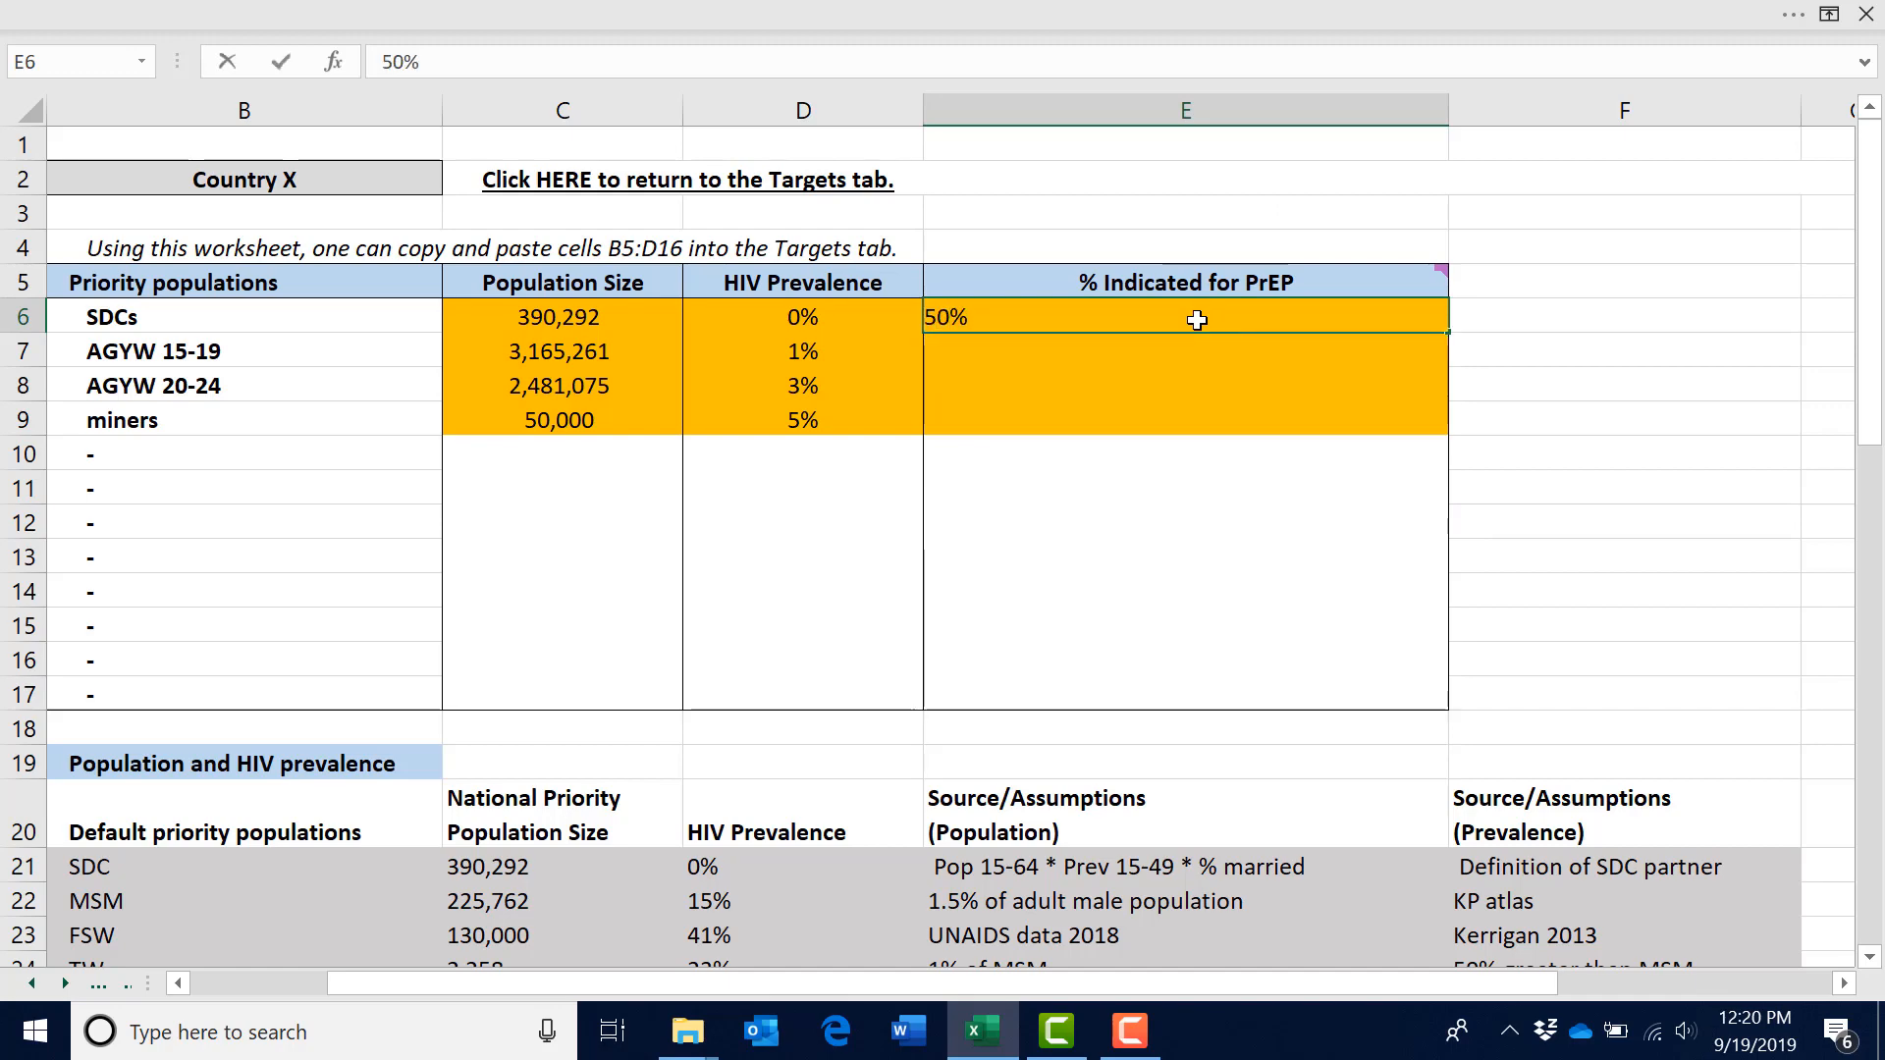
{"action": "key", "text": "Return"}
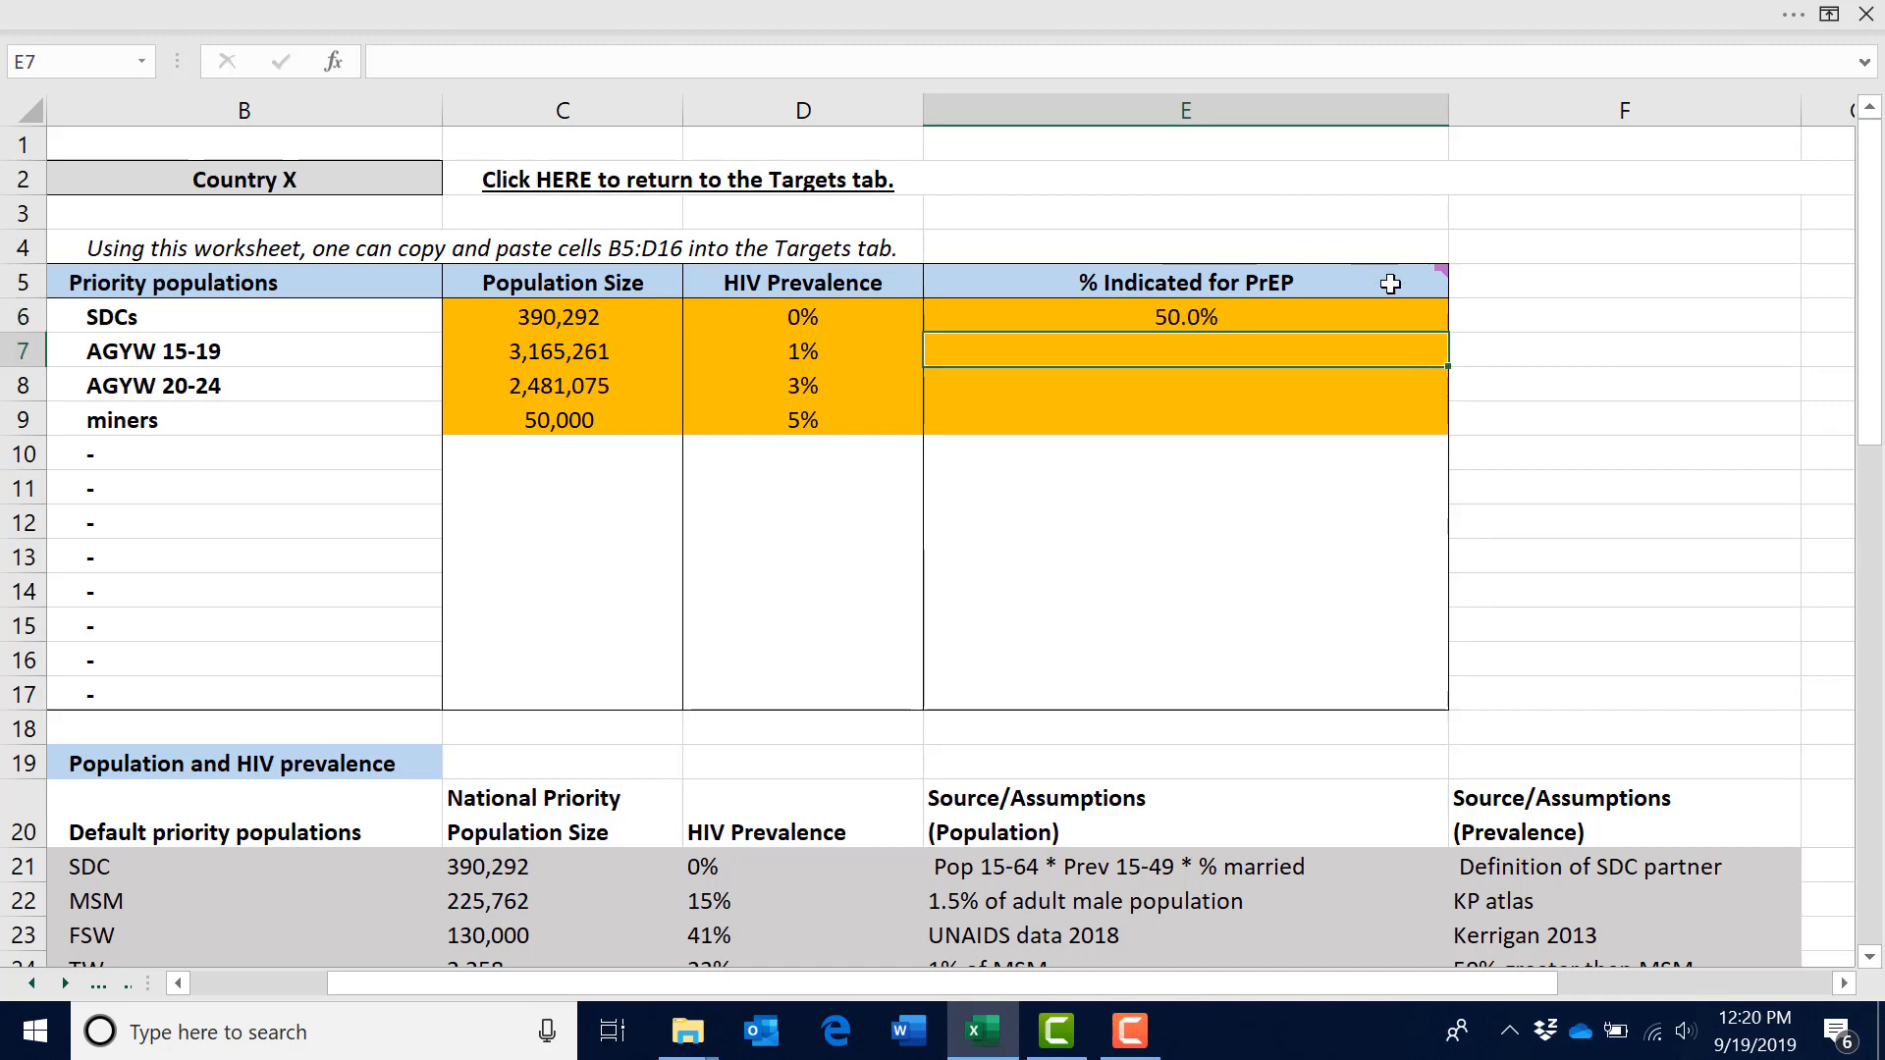
- Set % Indicated for PrEP to 1% for AGYW 15-19, 2% for AGYW 20-24 and 50% for miners
{"action": "mouse_move", "coordinate": [1388, 286]}
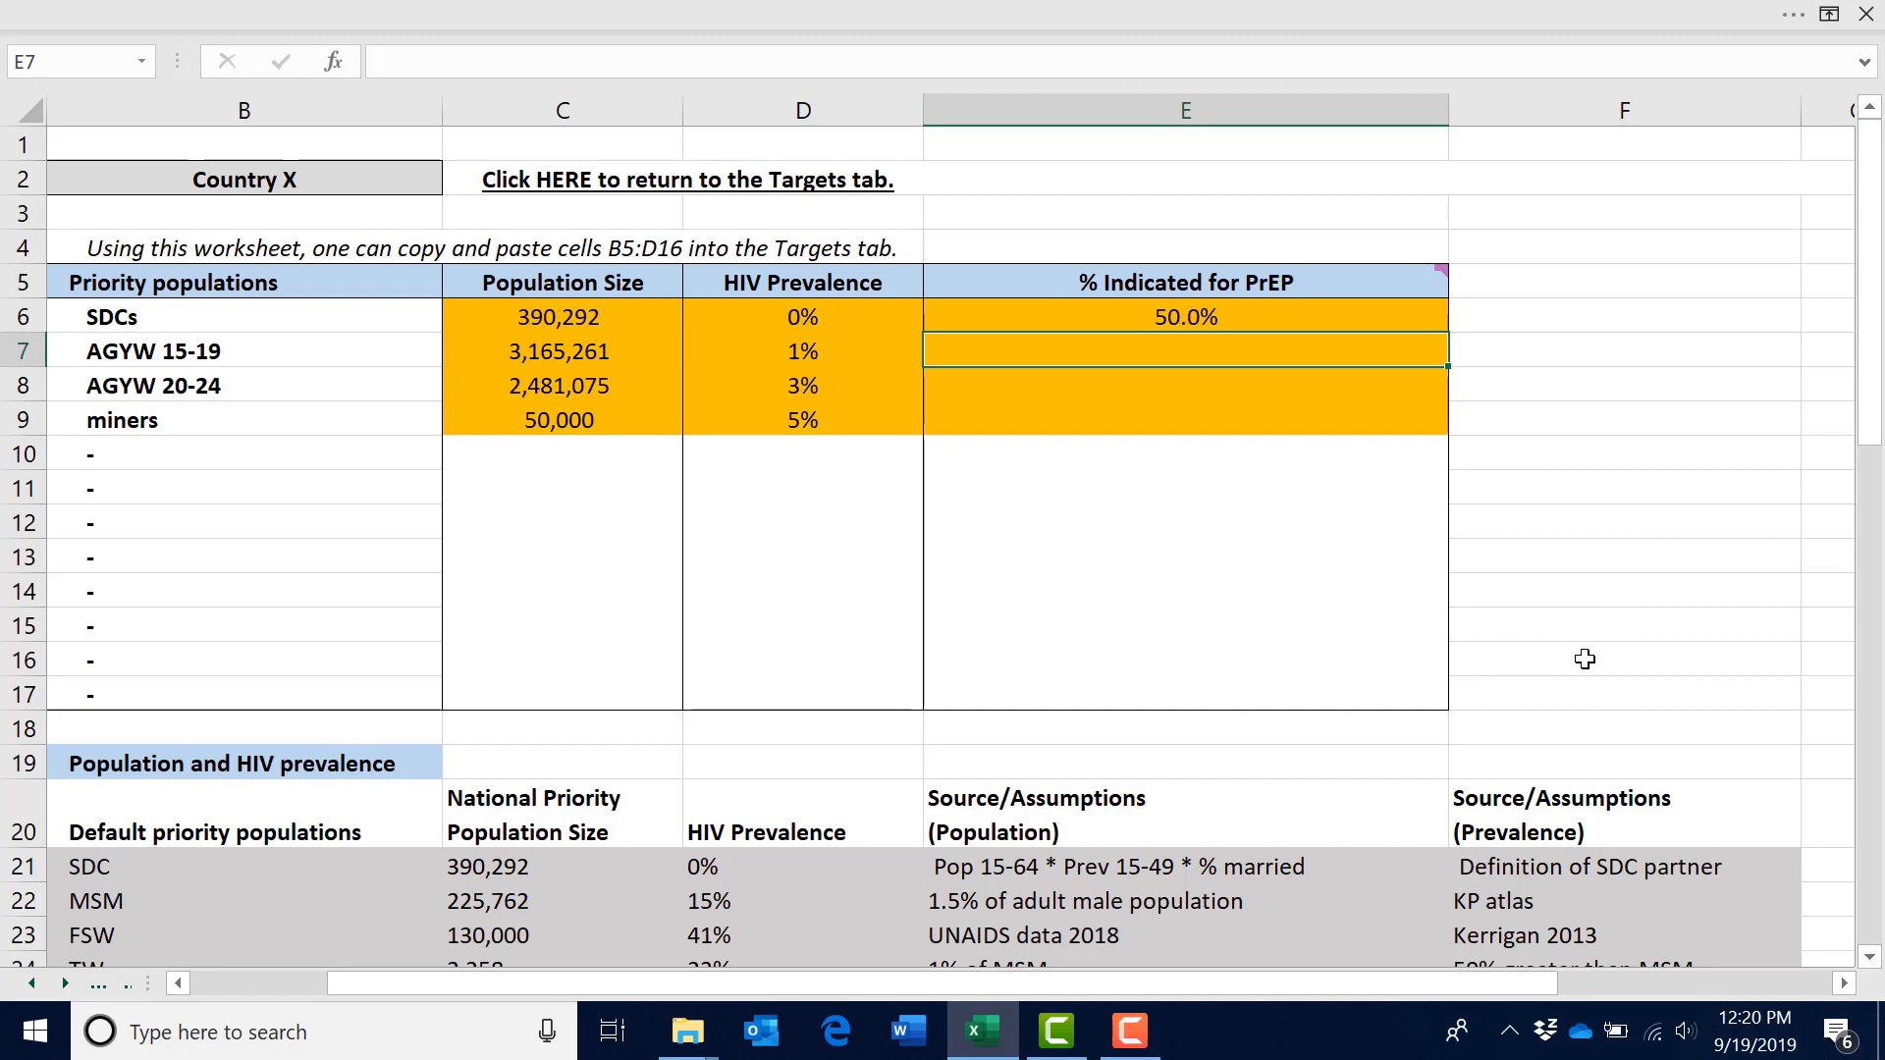
{"action": "scroll", "coordinate": [1585, 658], "scroll_direction": "down", "scroll_amount": 5}
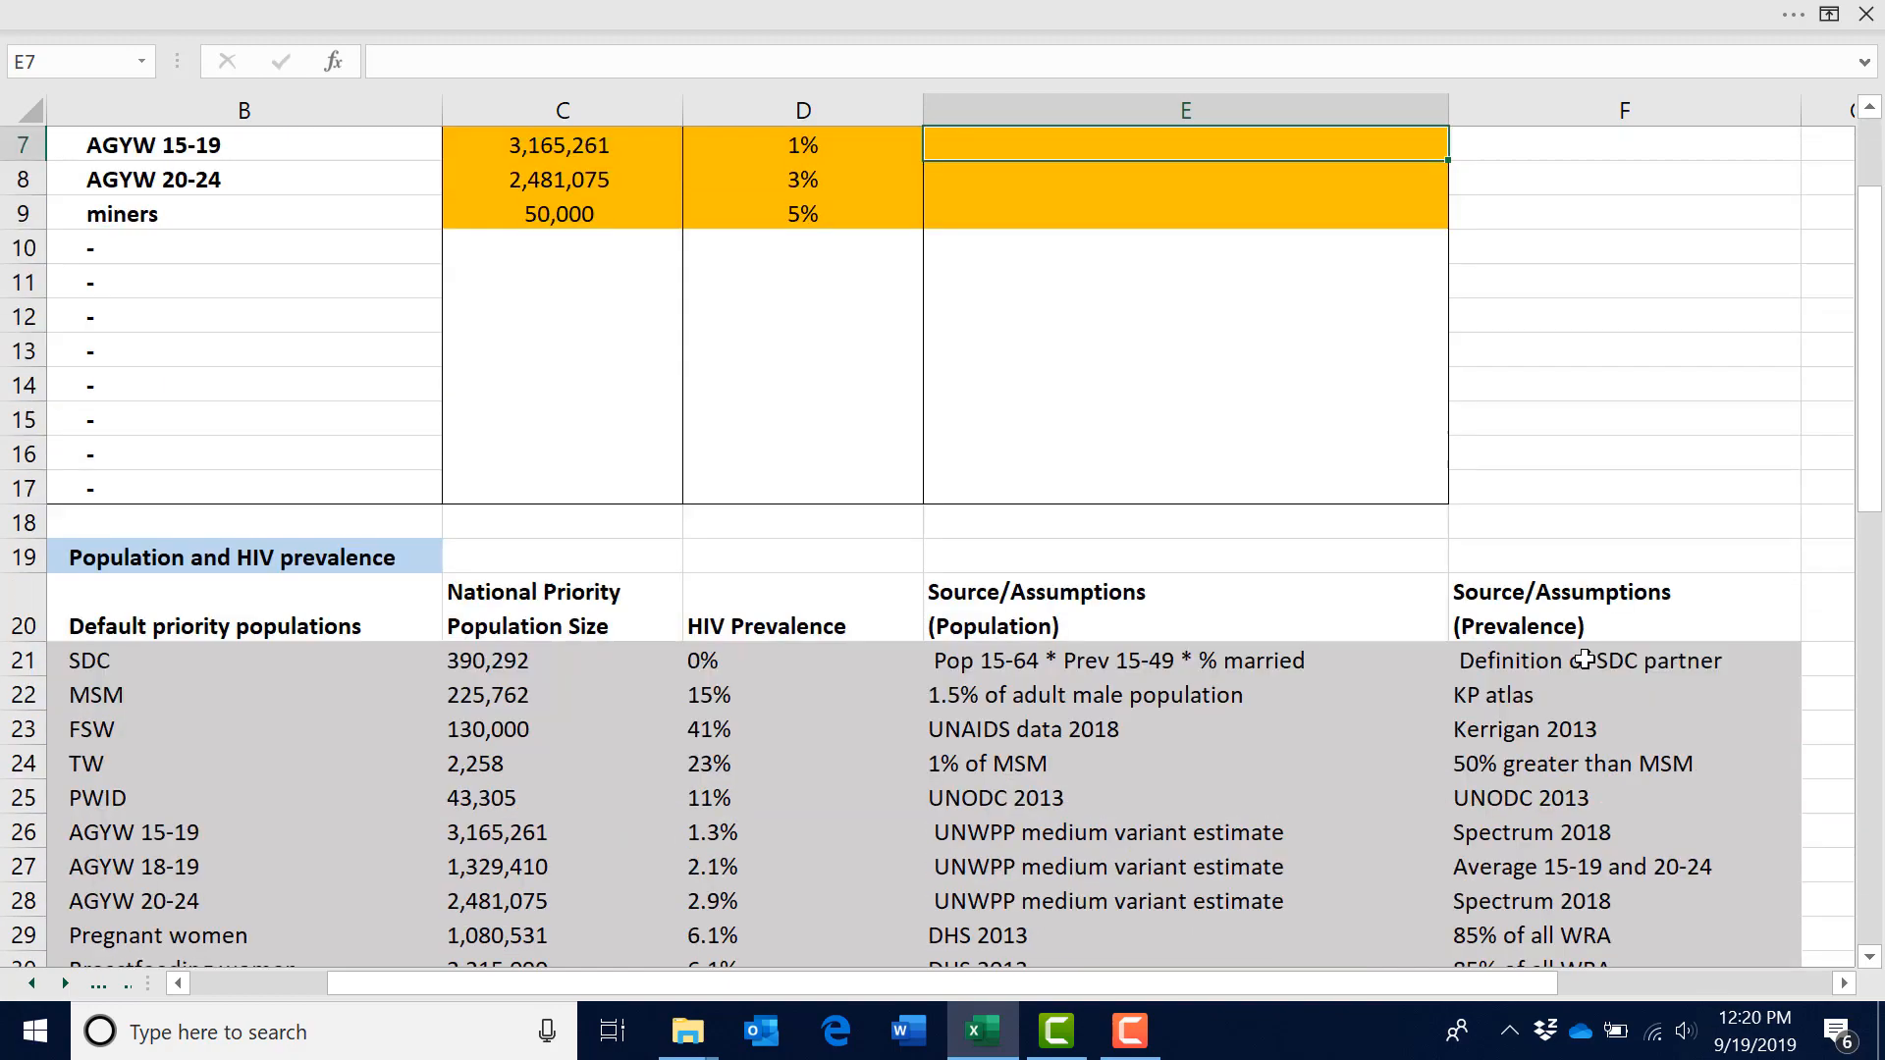
{"action": "scroll", "coordinate": [1584, 659], "scroll_direction": "down", "scroll_amount": 6}
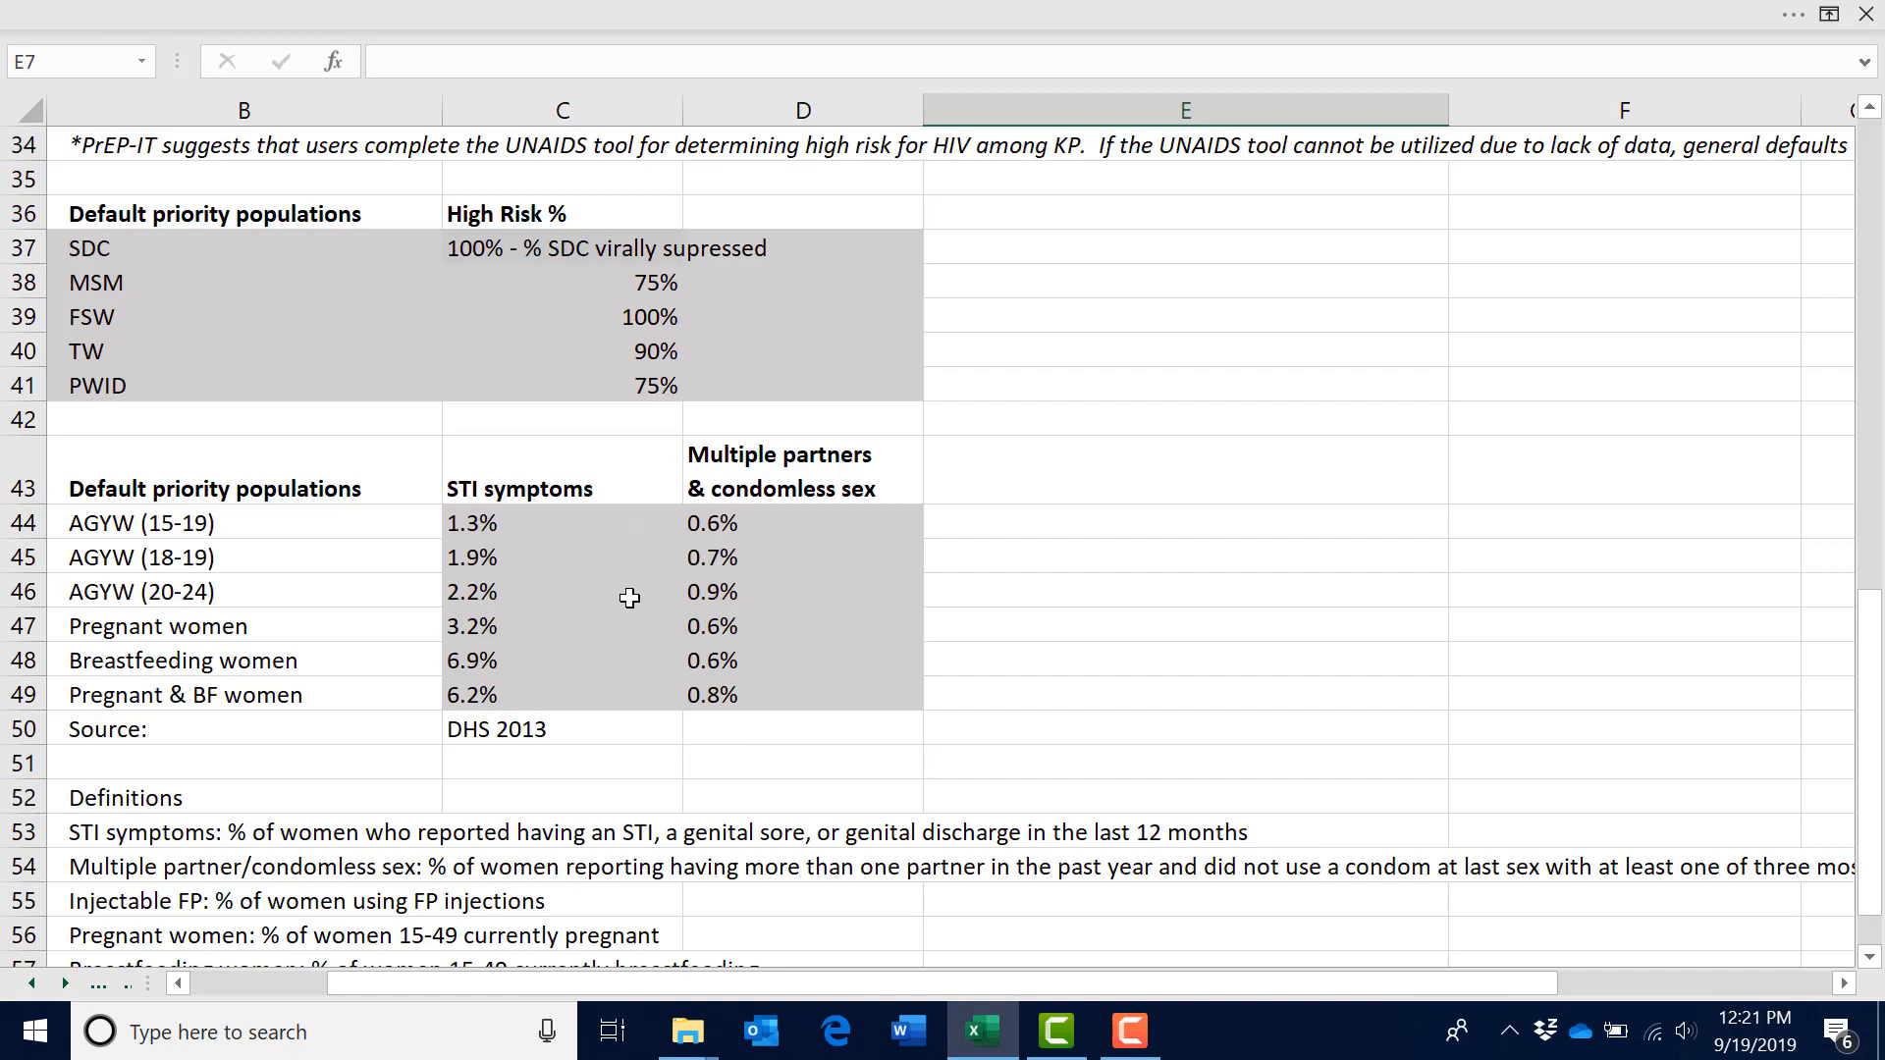
{"action": "scroll", "coordinate": [1457, 600], "scroll_direction": "up", "scroll_amount": 11}
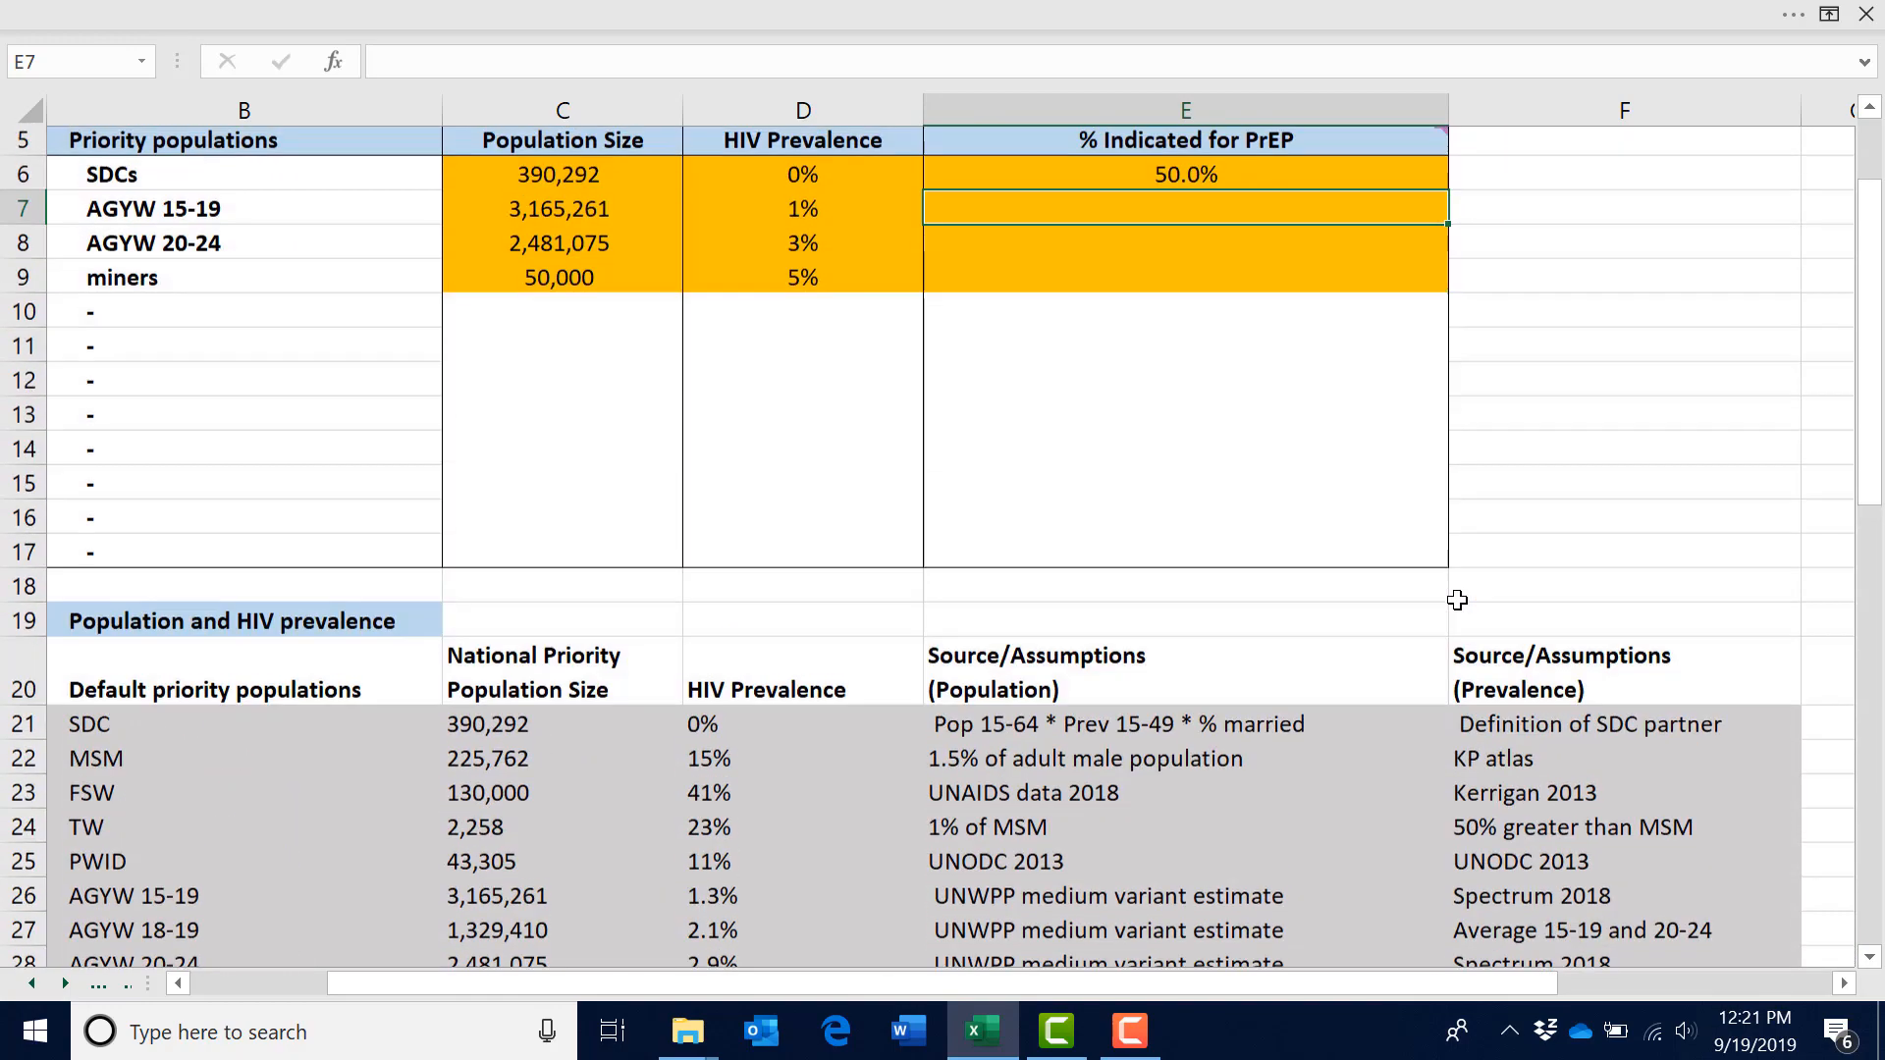
{"action": "scroll", "coordinate": [1457, 600], "scroll_direction": "up", "scroll_amount": 1}
{"action": "type", "text": "1%"}
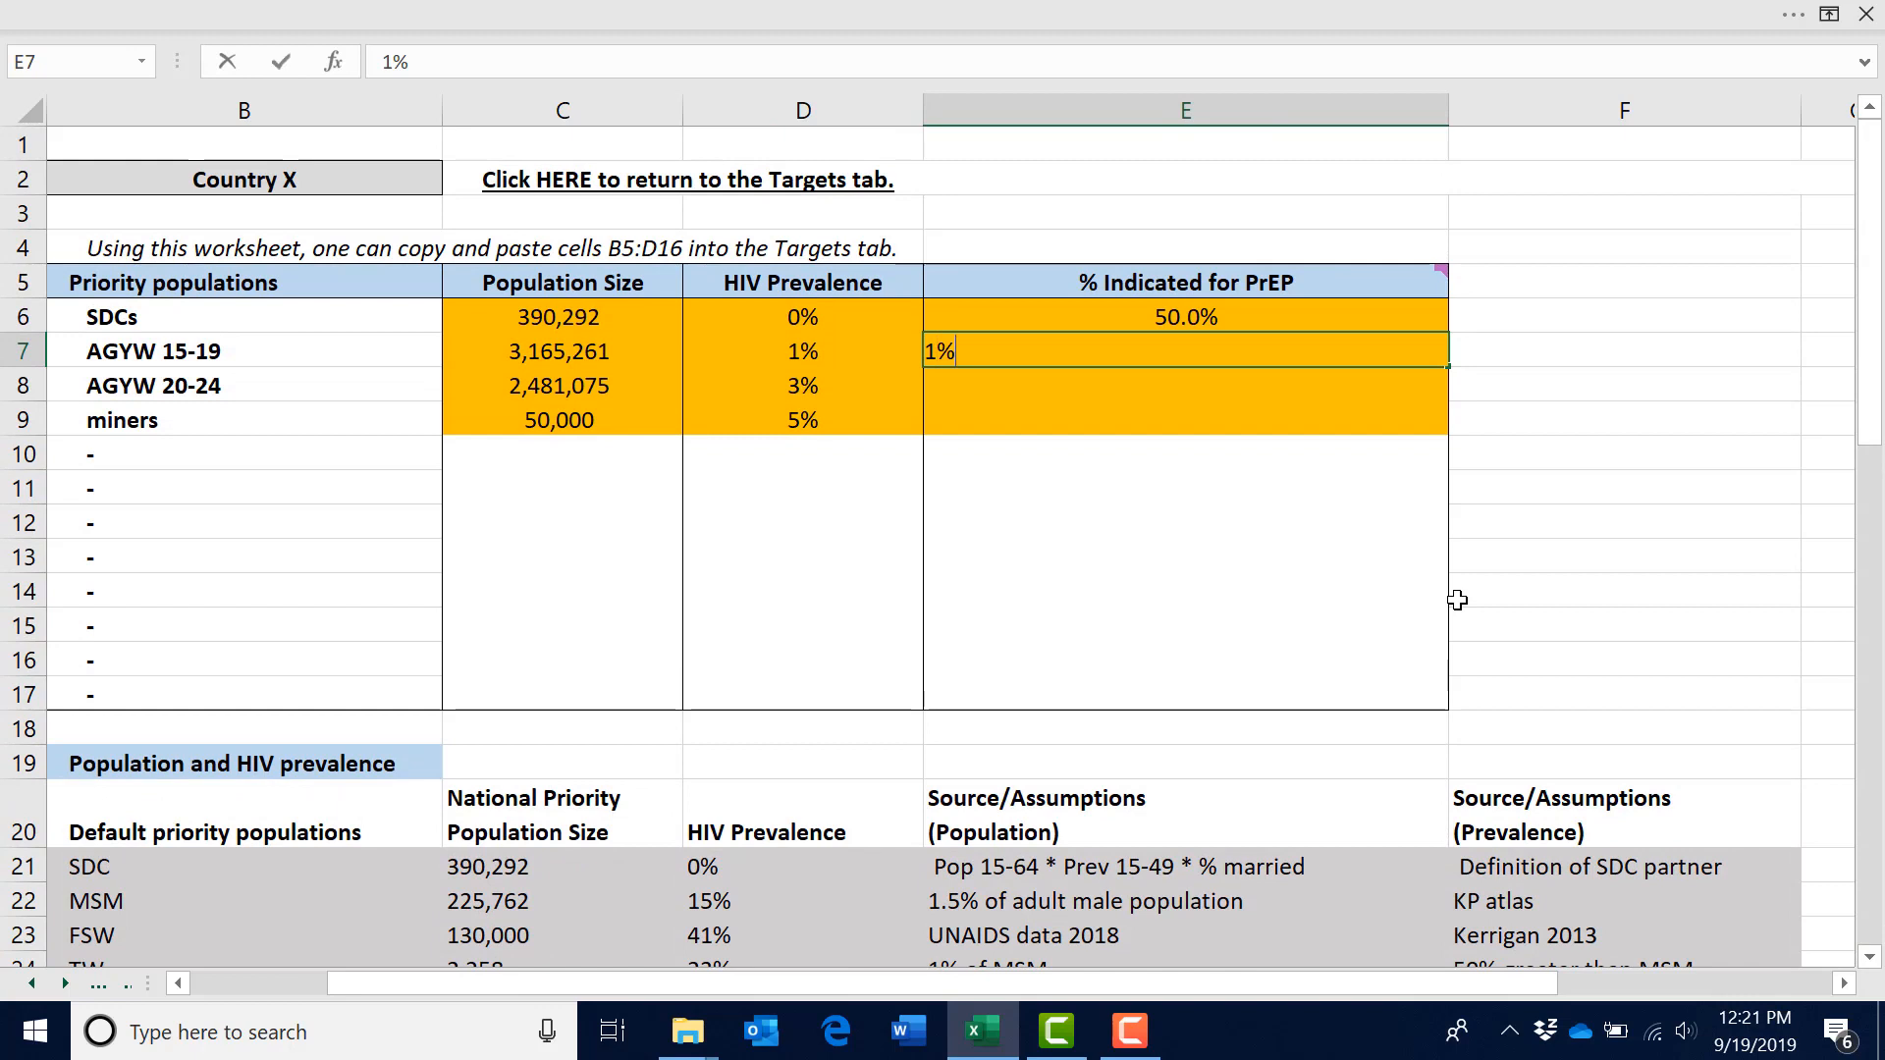
{"action": "key", "text": "Return"}
{"action": "type", "text": "2%"}
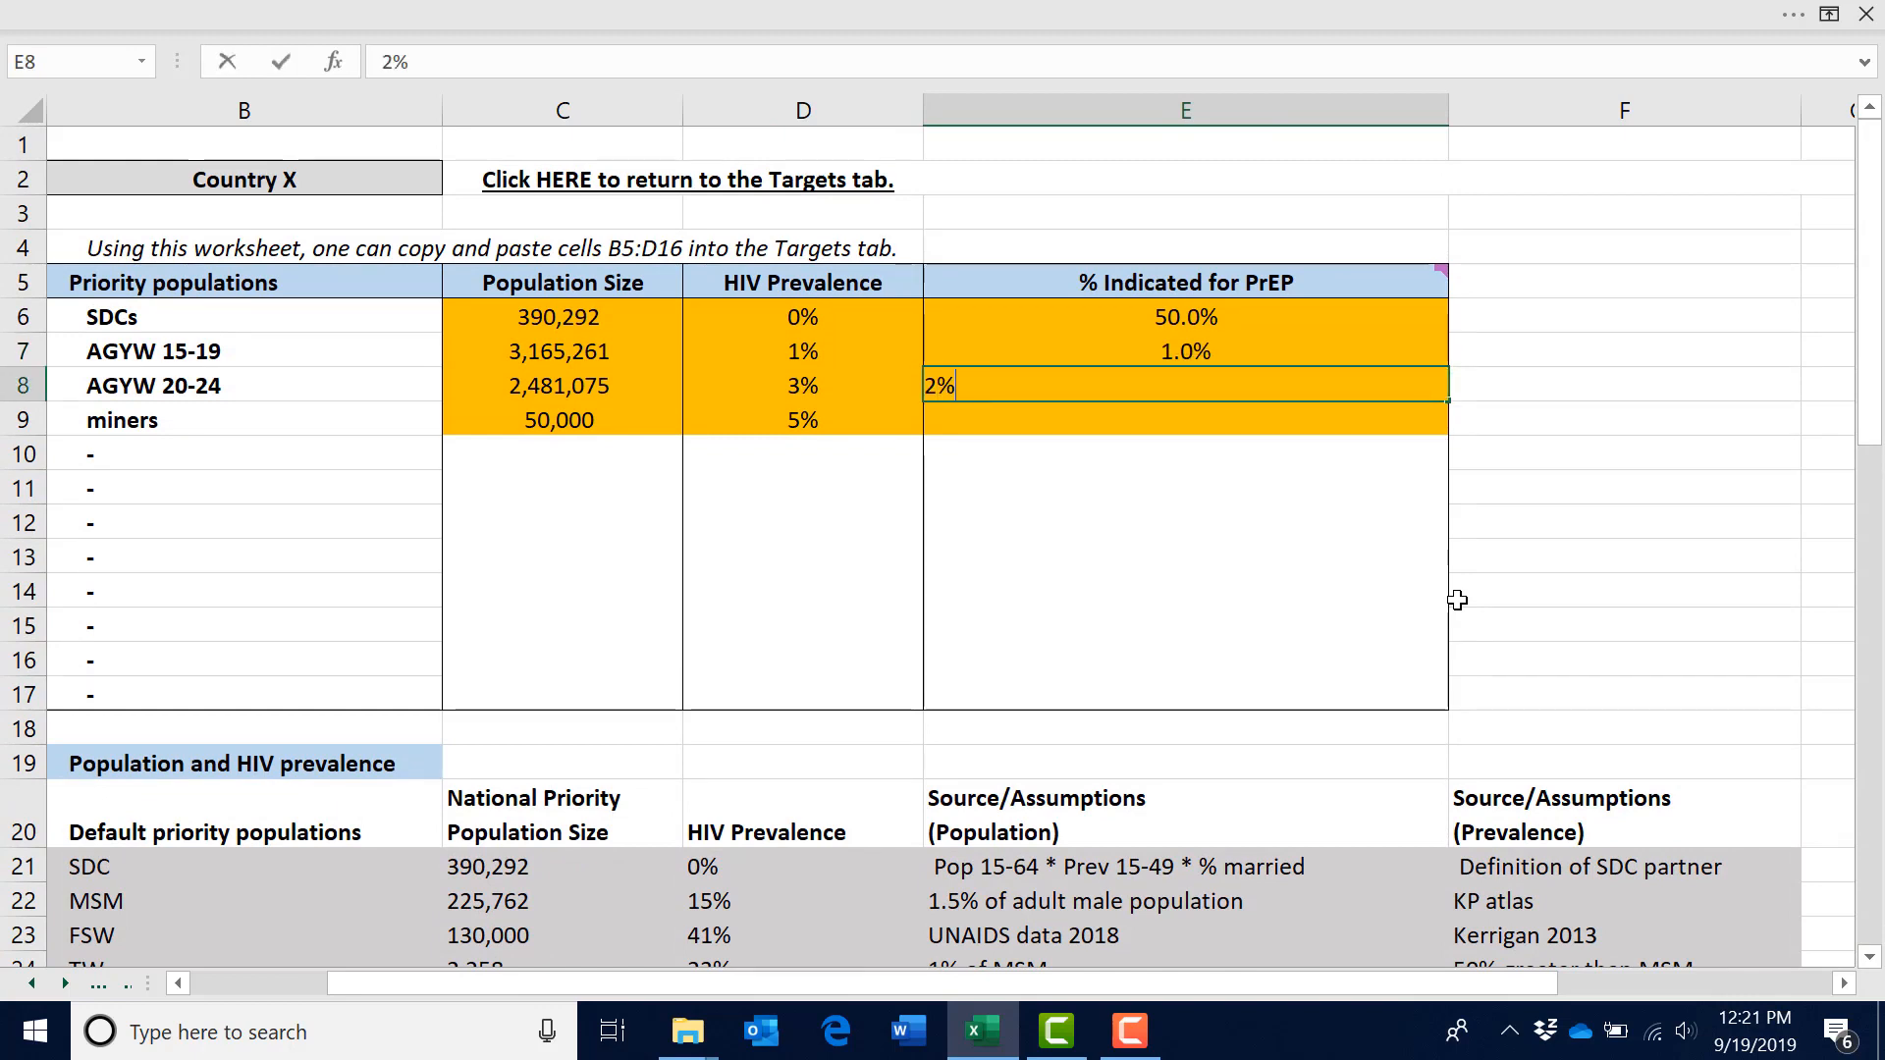
{"action": "key", "text": "Return"}
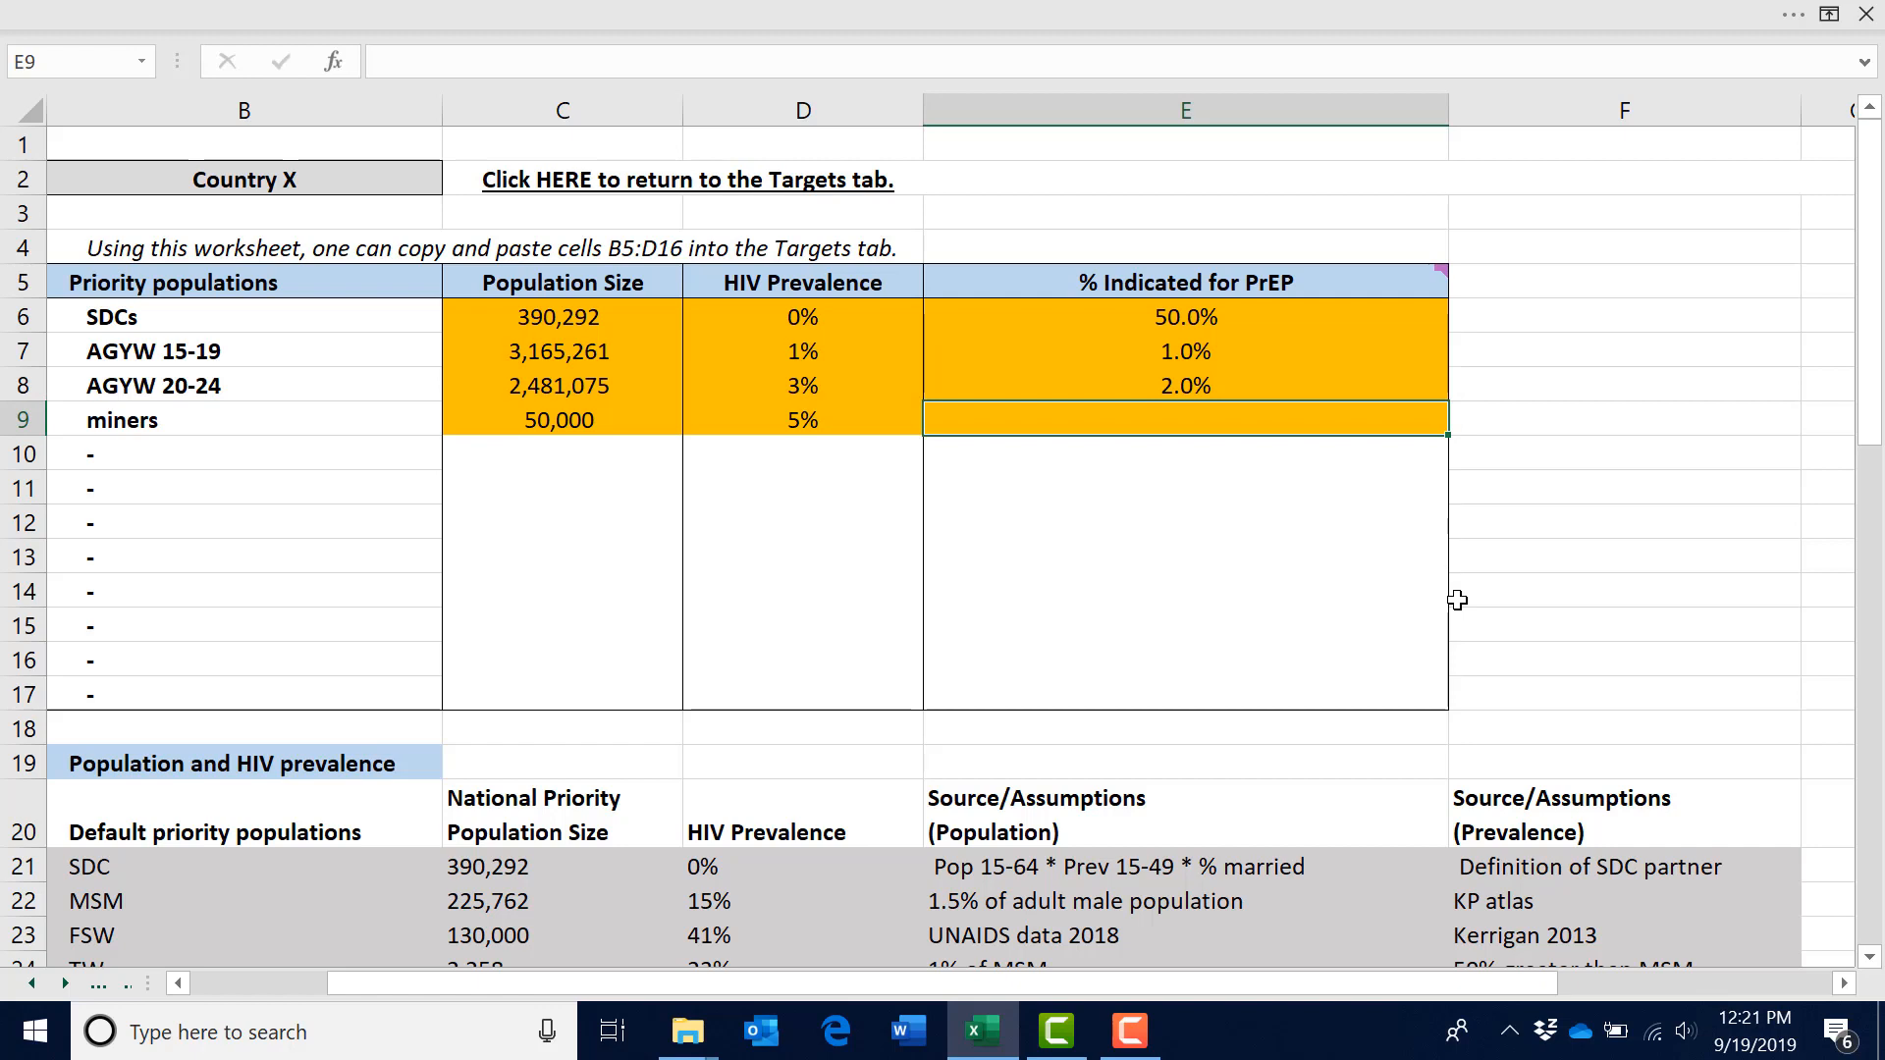
{"action": "type", "text": "50%"}
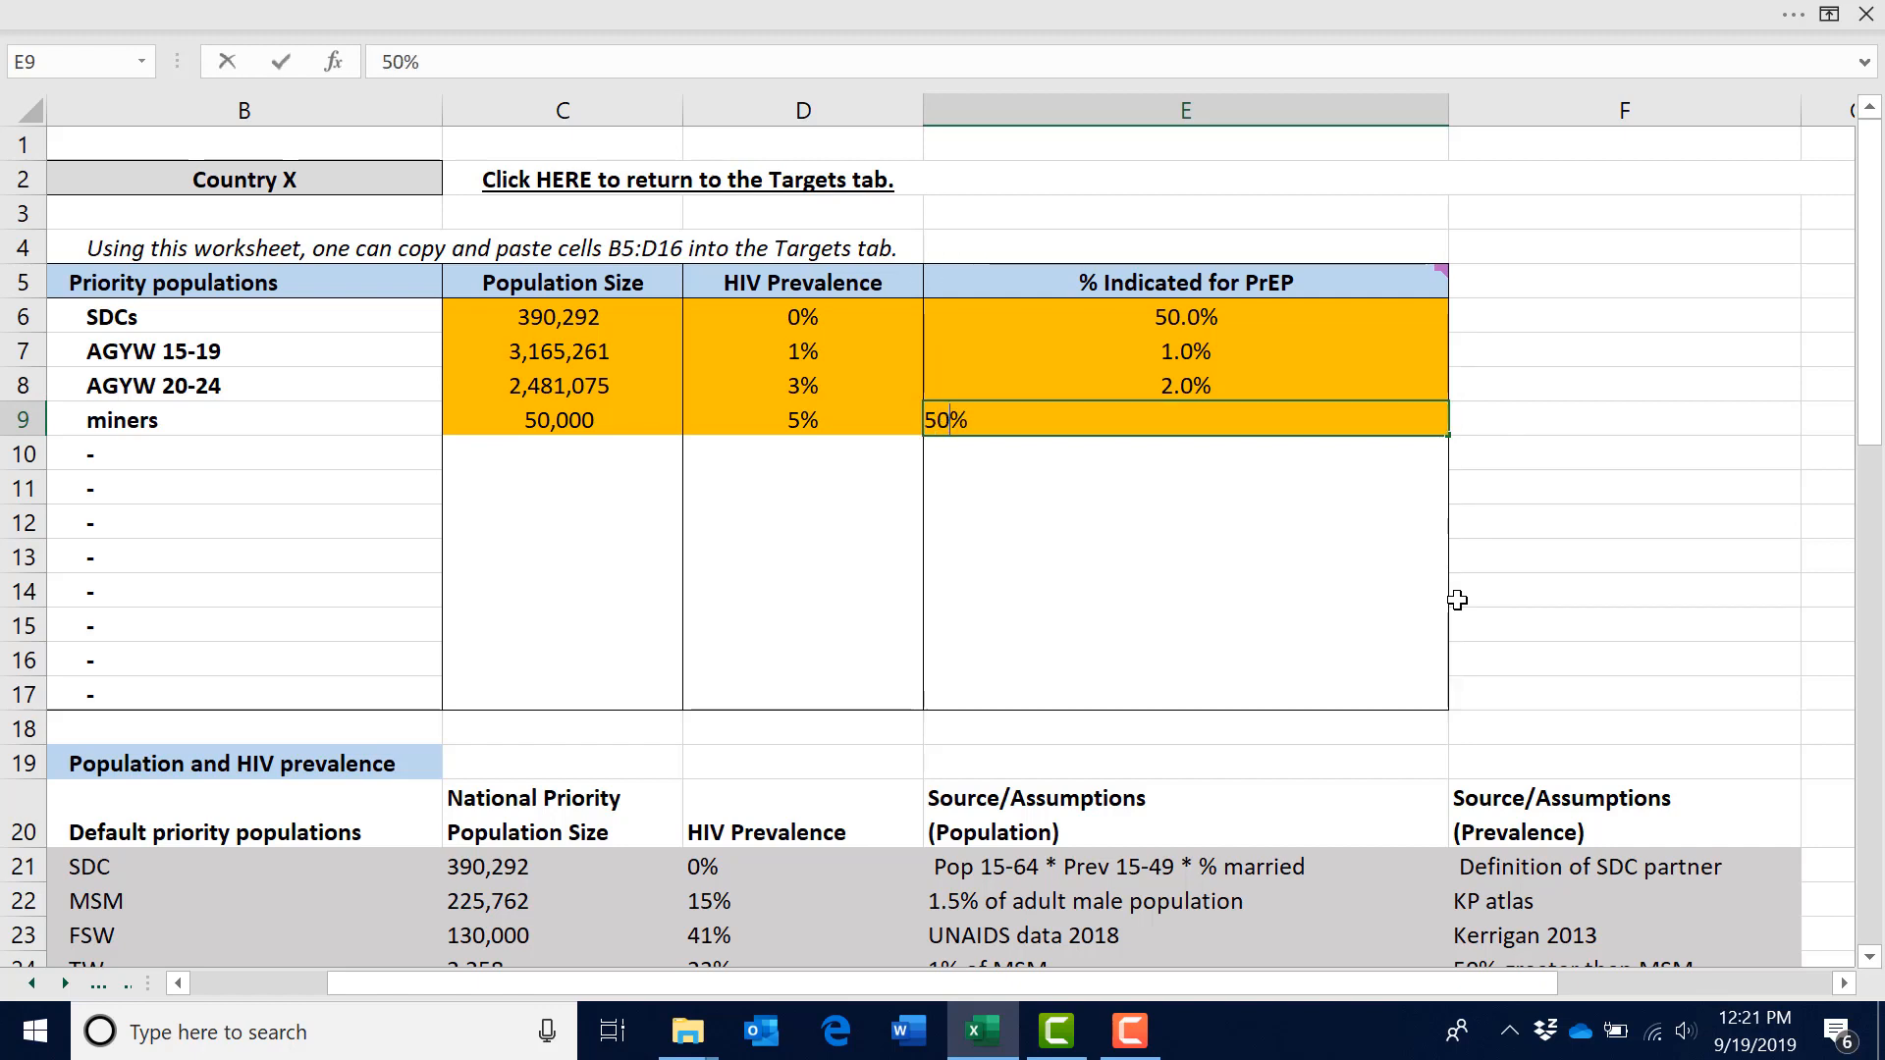
{"action": "key", "text": "Return"}
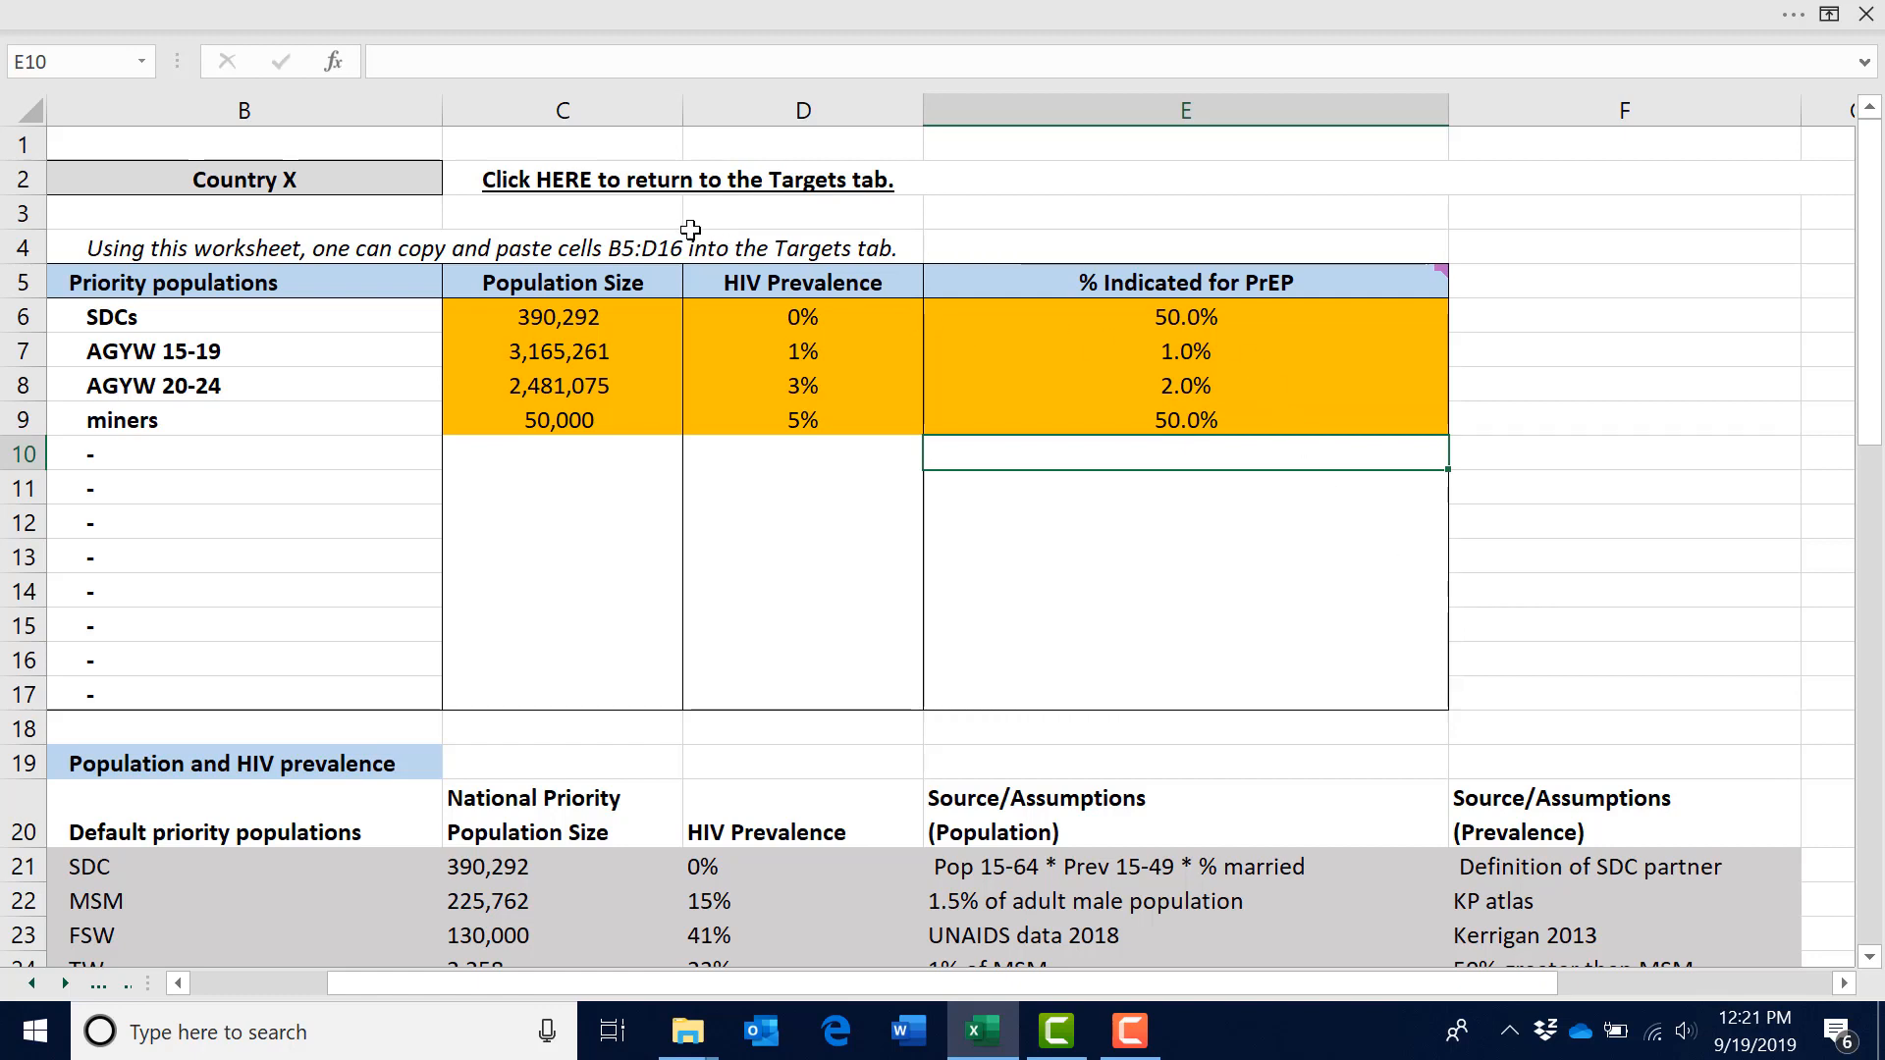
- Back on the Targets sheet, set % in PrEP-eligible geographic areas to 25% for SDCs and both AGYW groups, and 100% for miners
{"action": "left_click", "coordinate": [652, 180]}
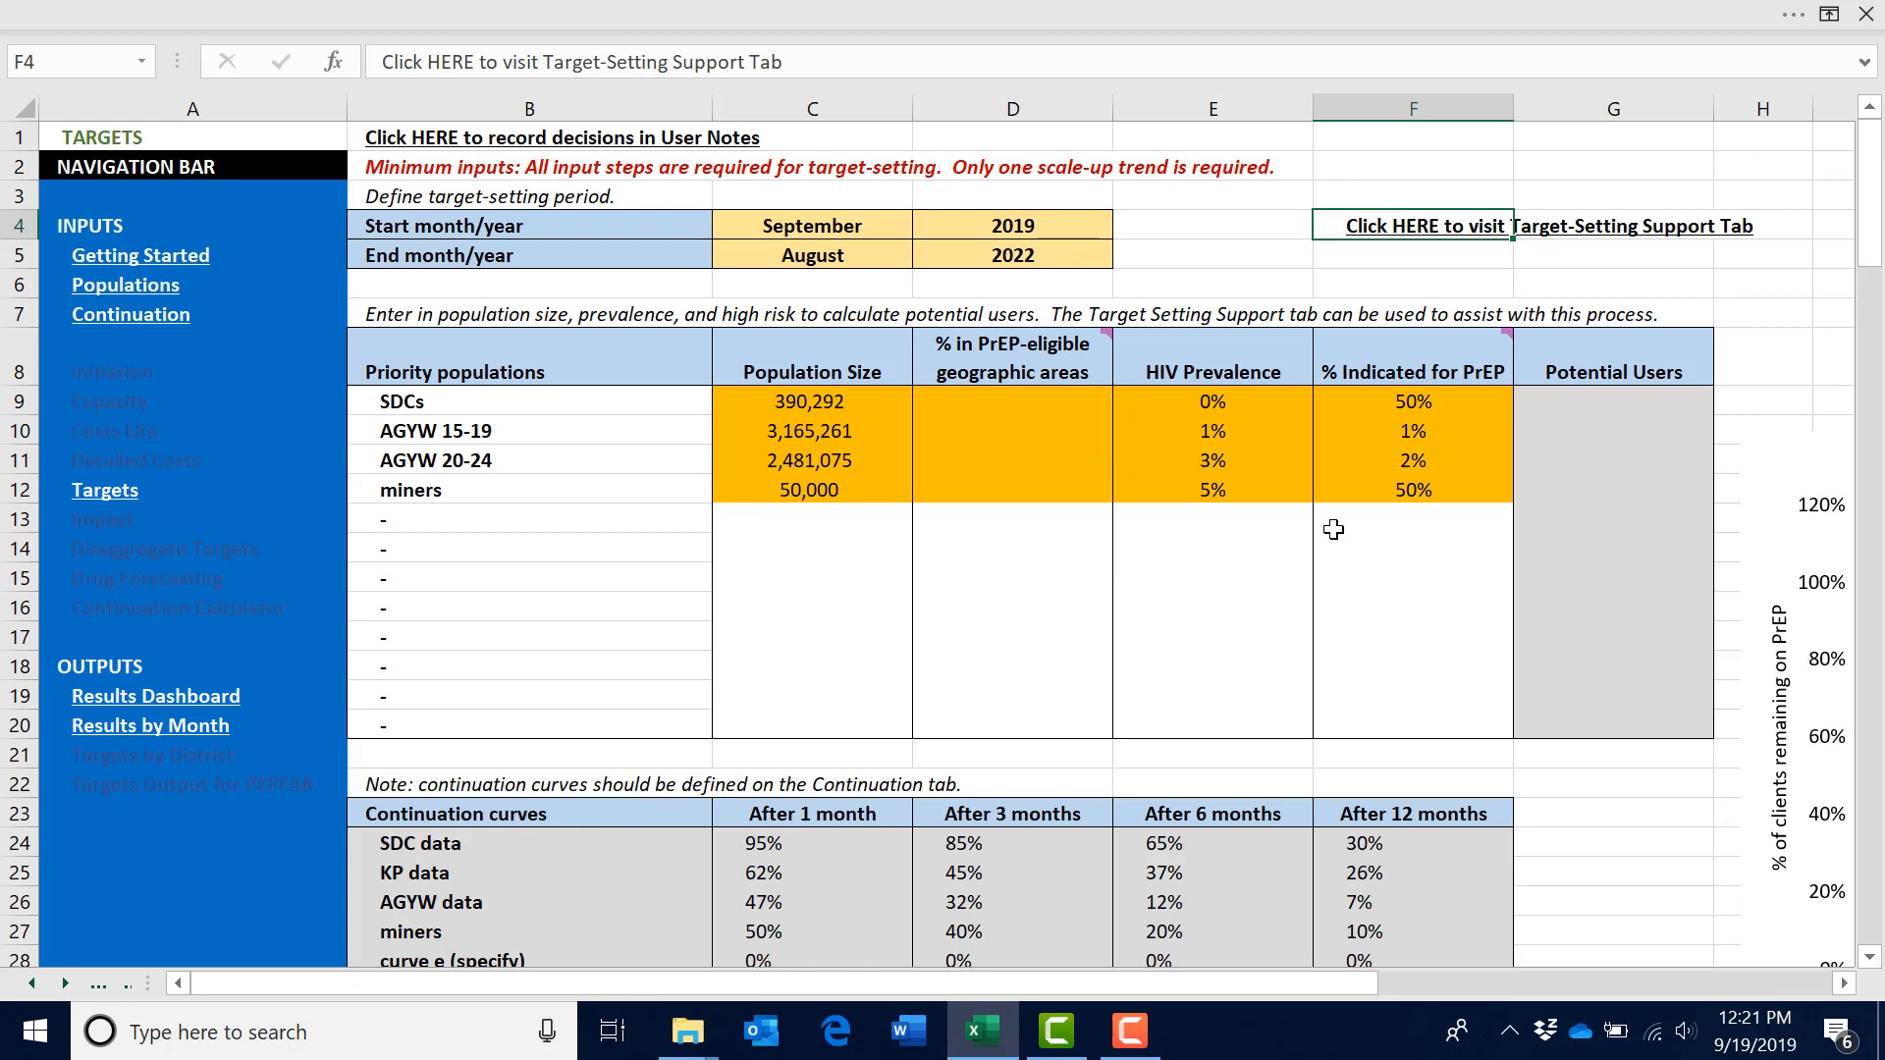
{"action": "left_click", "coordinate": [1045, 400]}
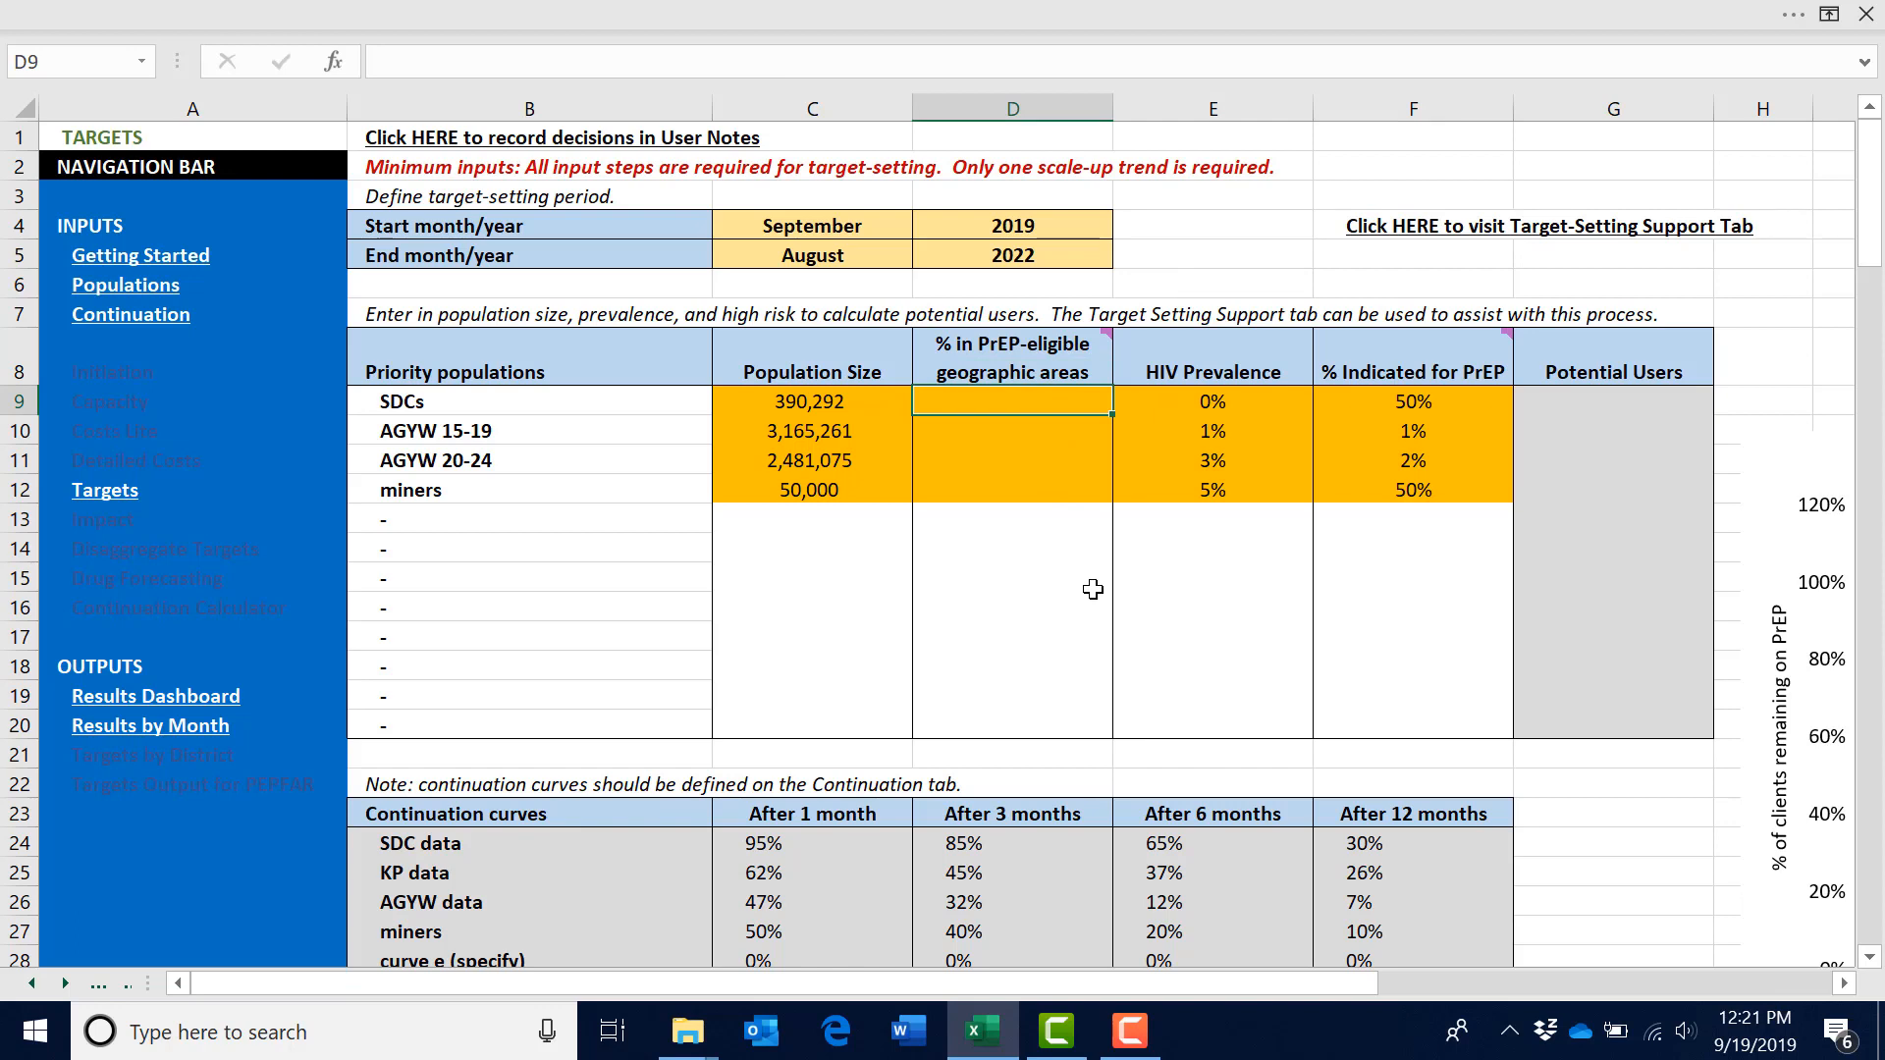
{"action": "mouse_move", "coordinate": [1111, 355]}
{"action": "type", "text": "25"}
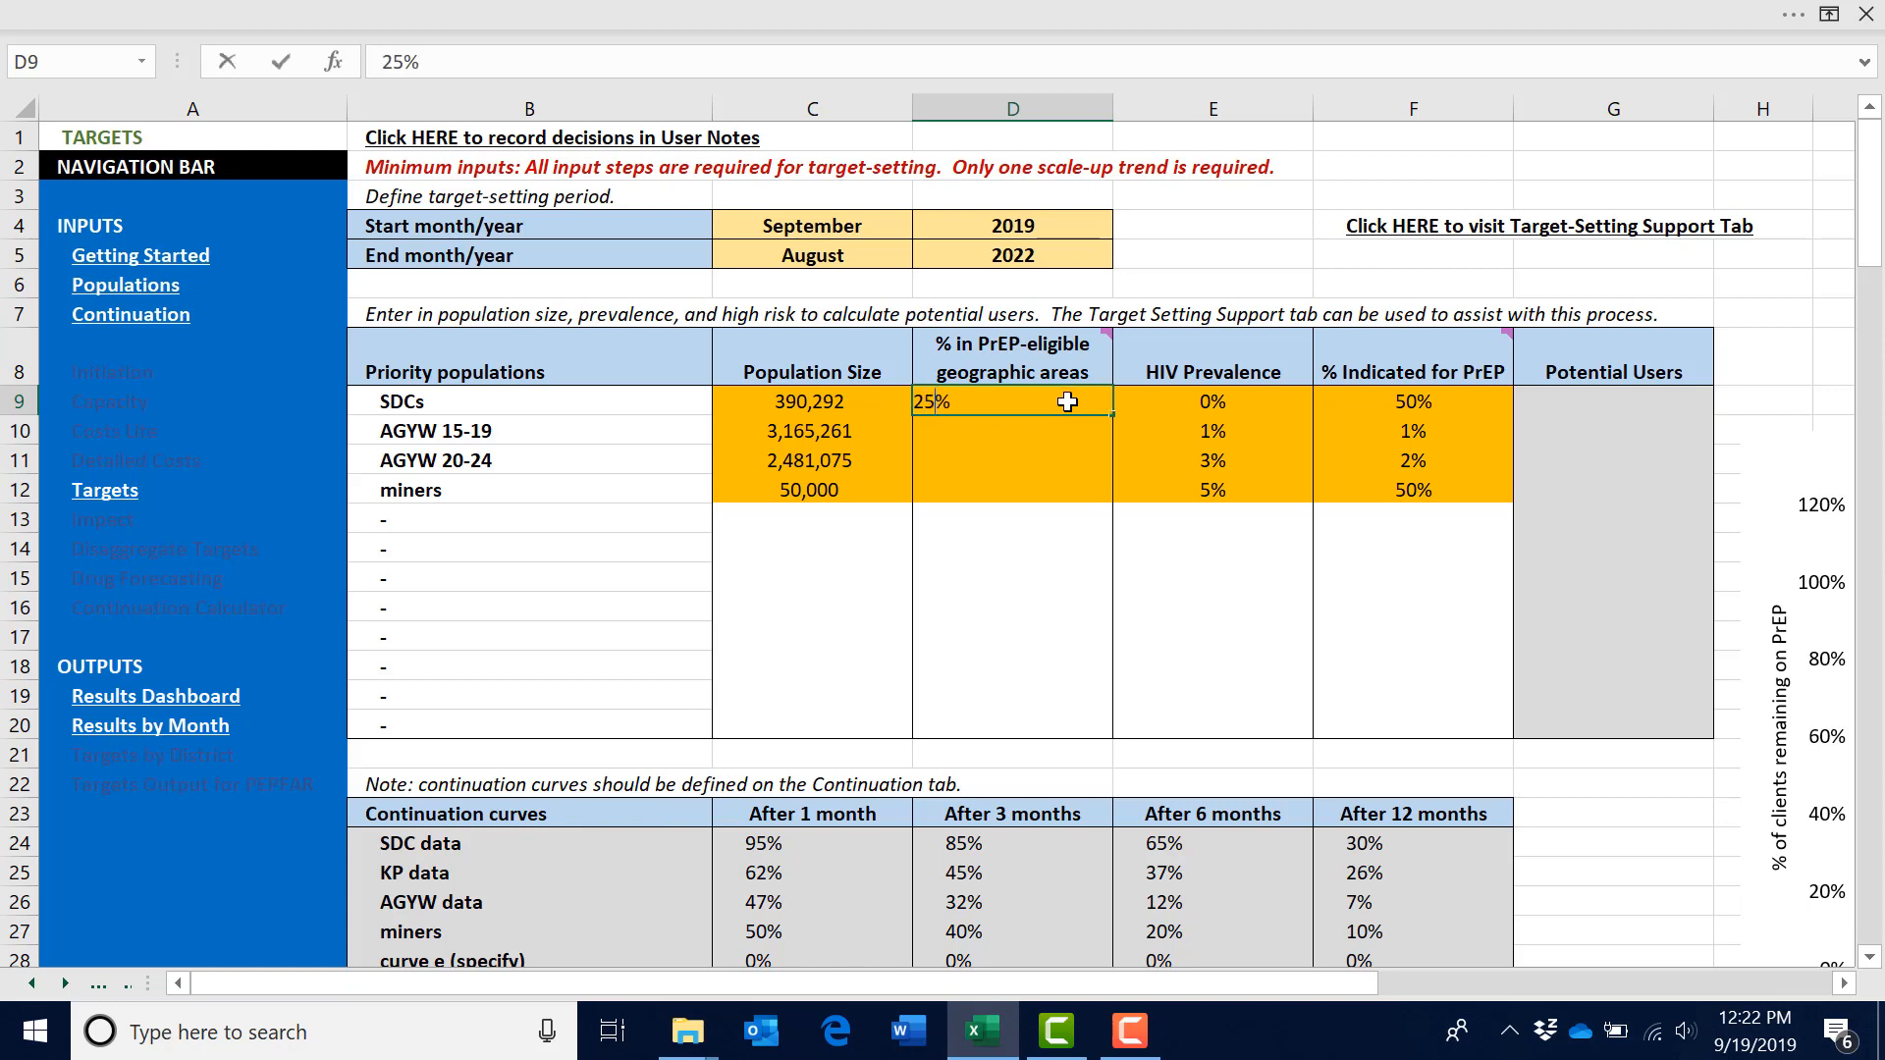
{"action": "key", "text": "Return"}
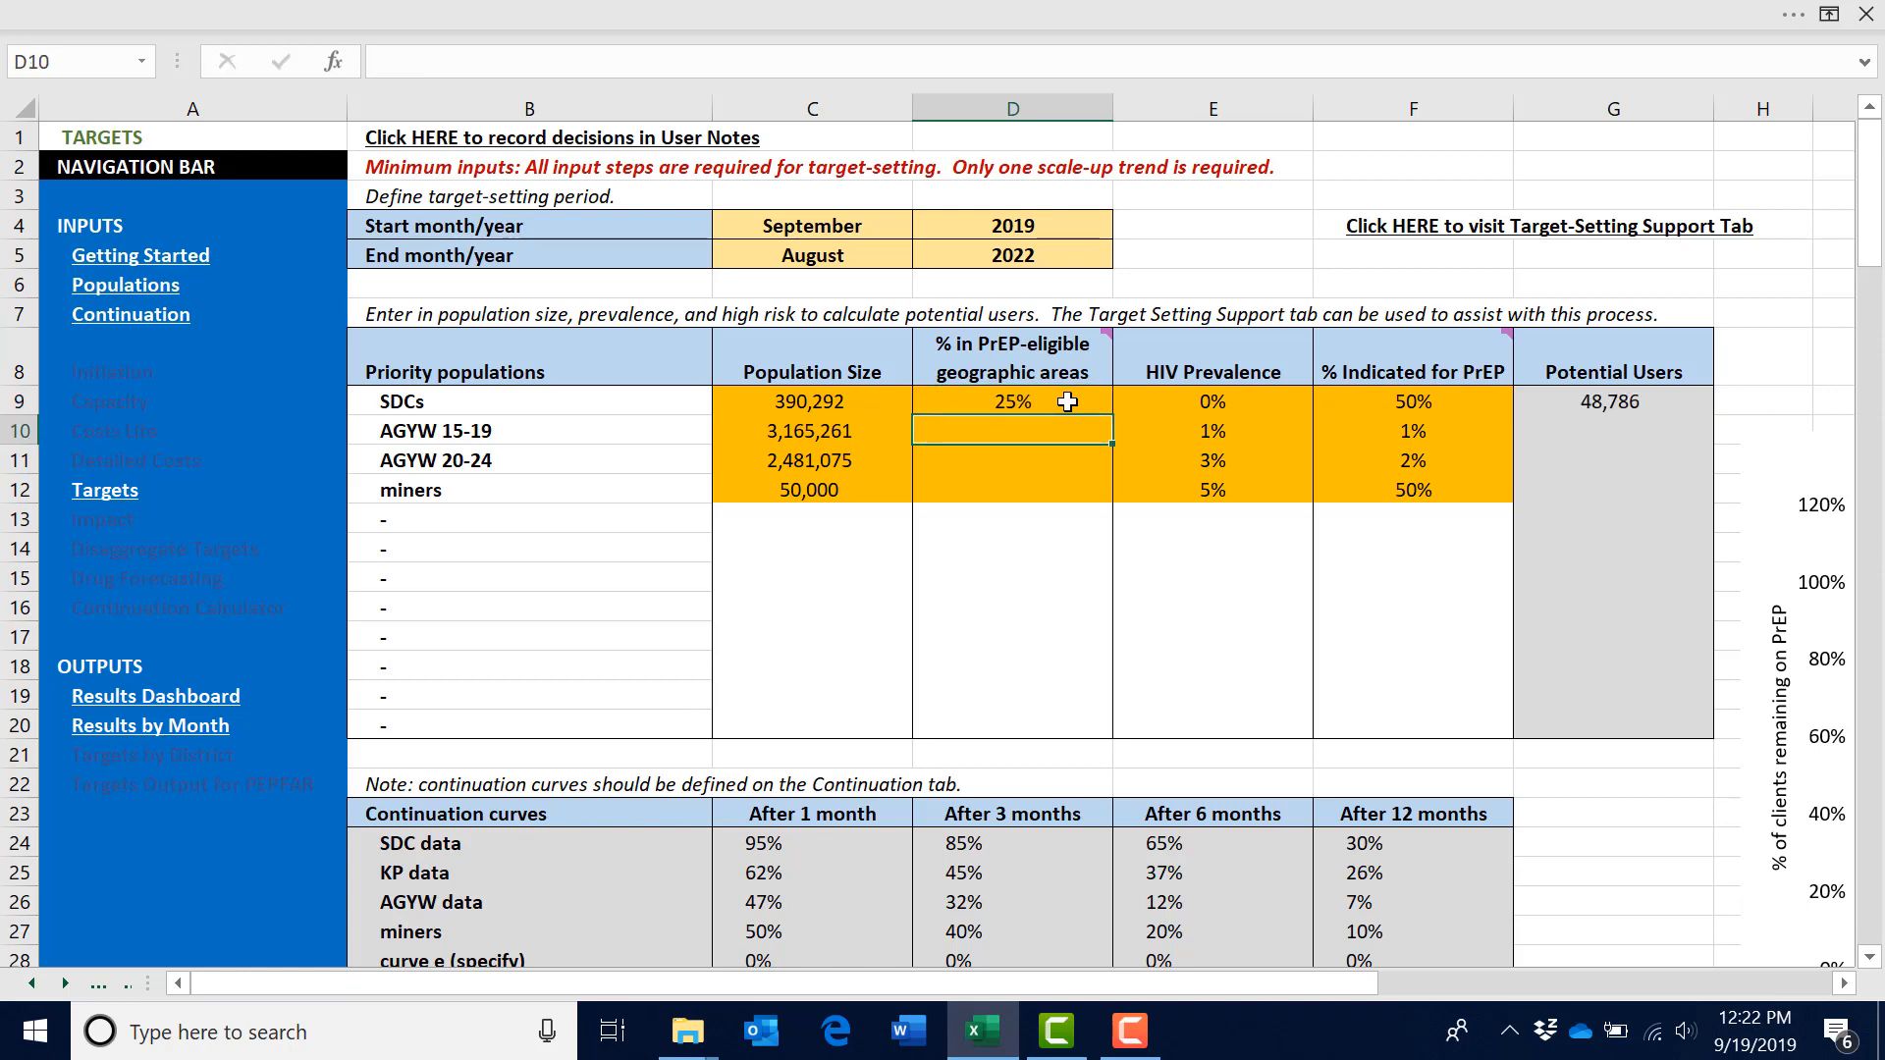
{"action": "type", "text": "25"}
{"action": "key", "text": "Return"}
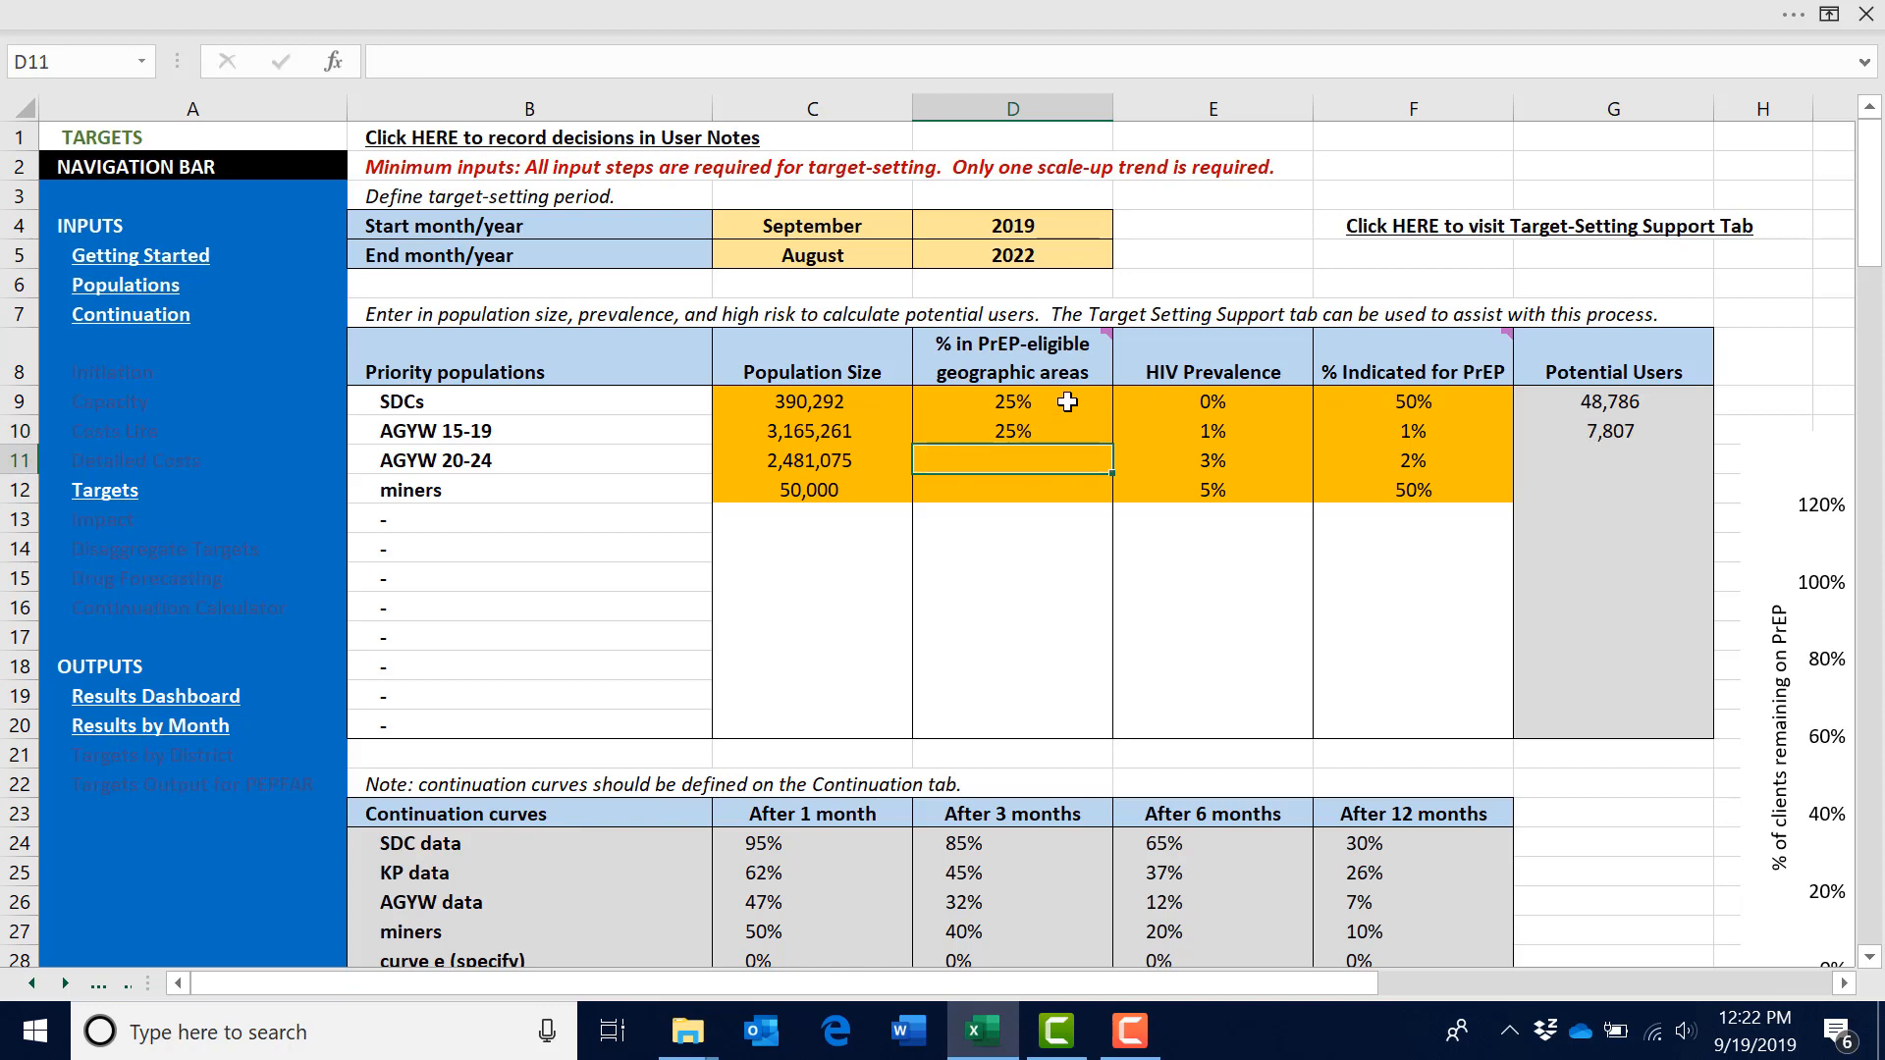
{"action": "type", "text": "25"}
{"action": "key", "text": "Return"}
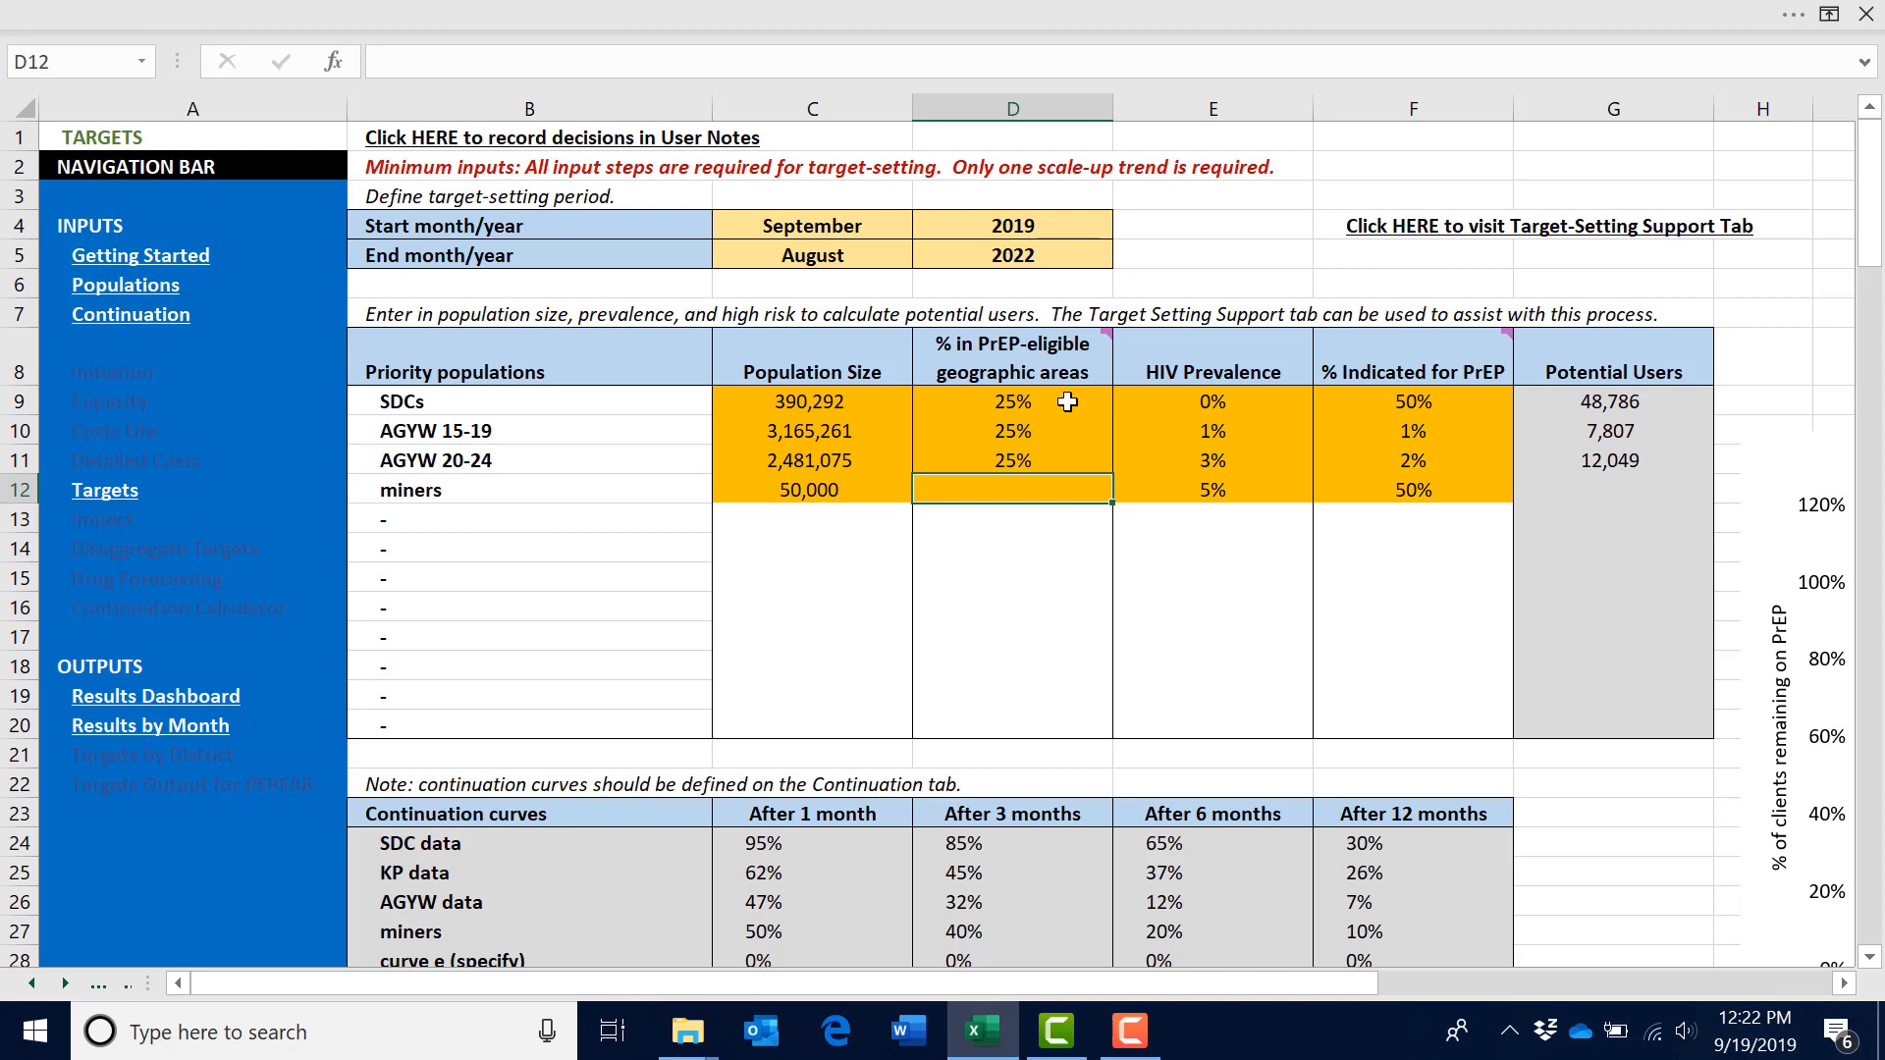
{"action": "type", "text": "100"}
{"action": "key", "text": "Return"}
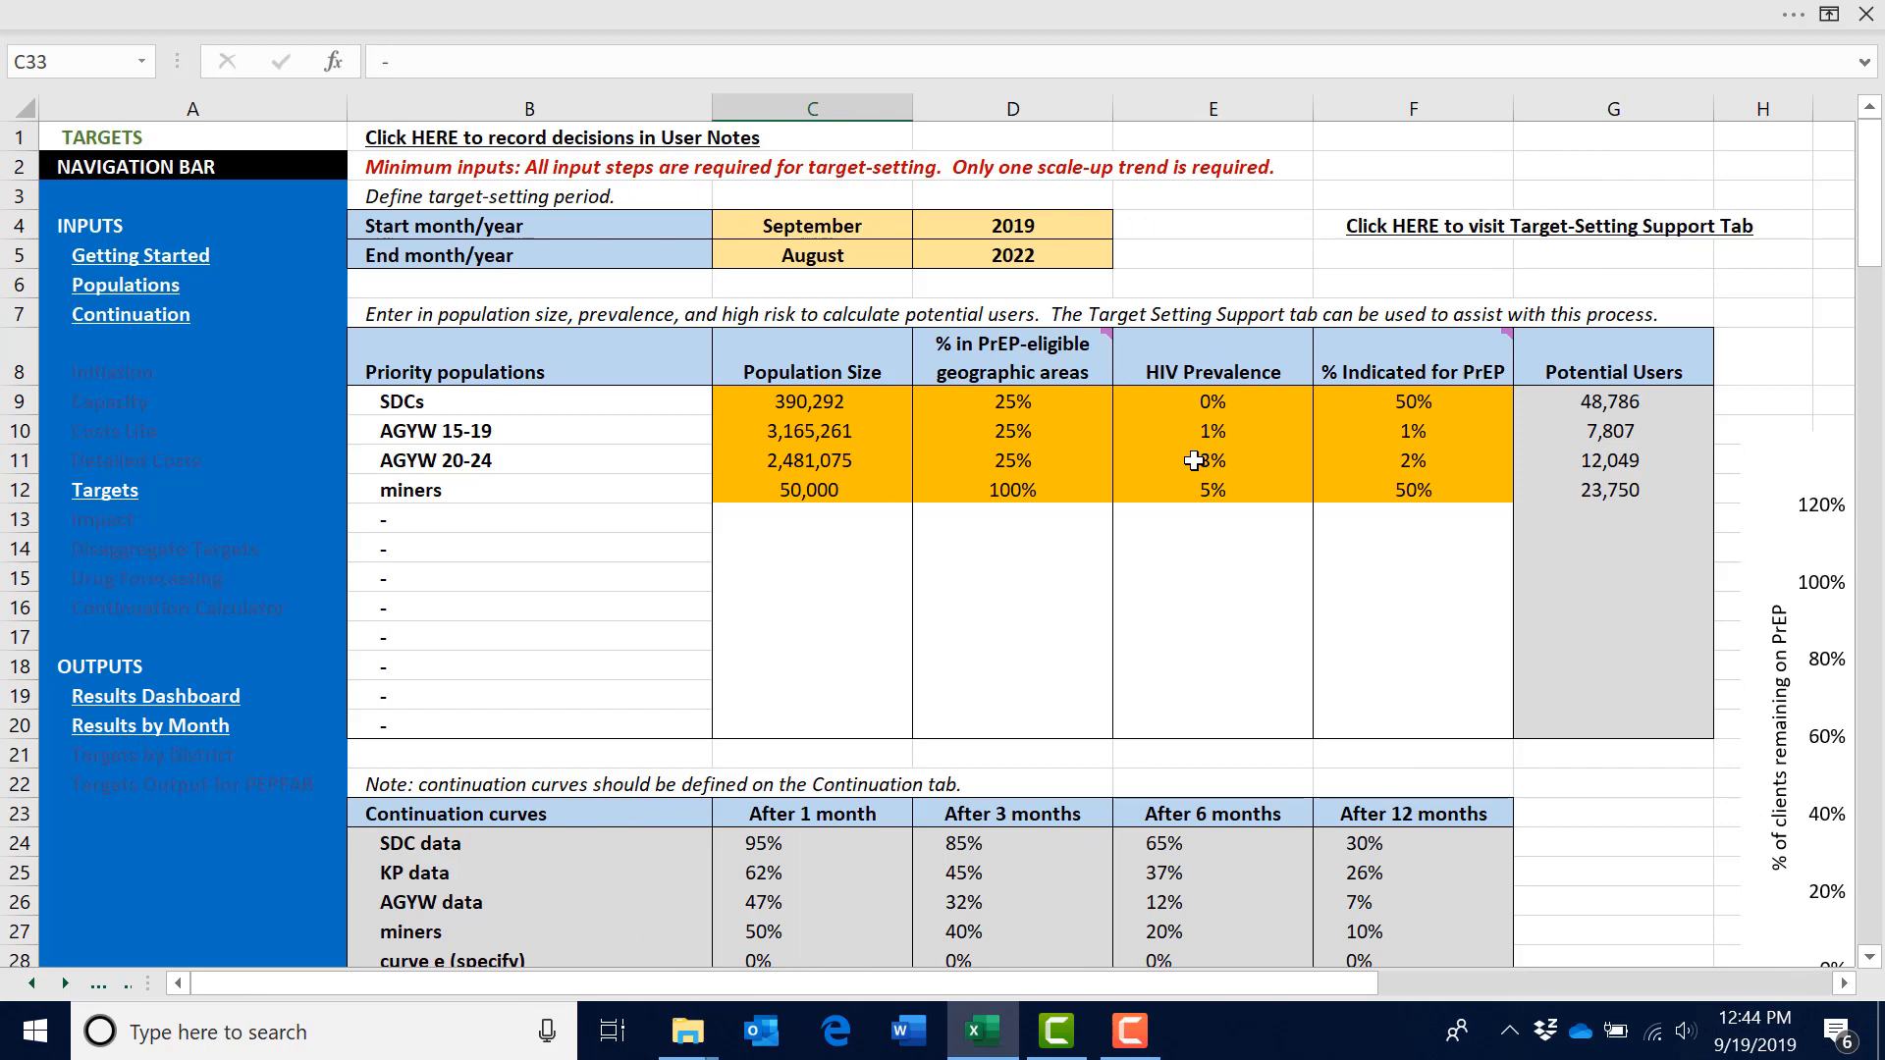
- Set scale up Trend A to Constant and view its curve in the target-setting scale up trends chart
{"action": "scroll", "coordinate": [1193, 460], "scroll_direction": "down", "scroll_amount": 4}
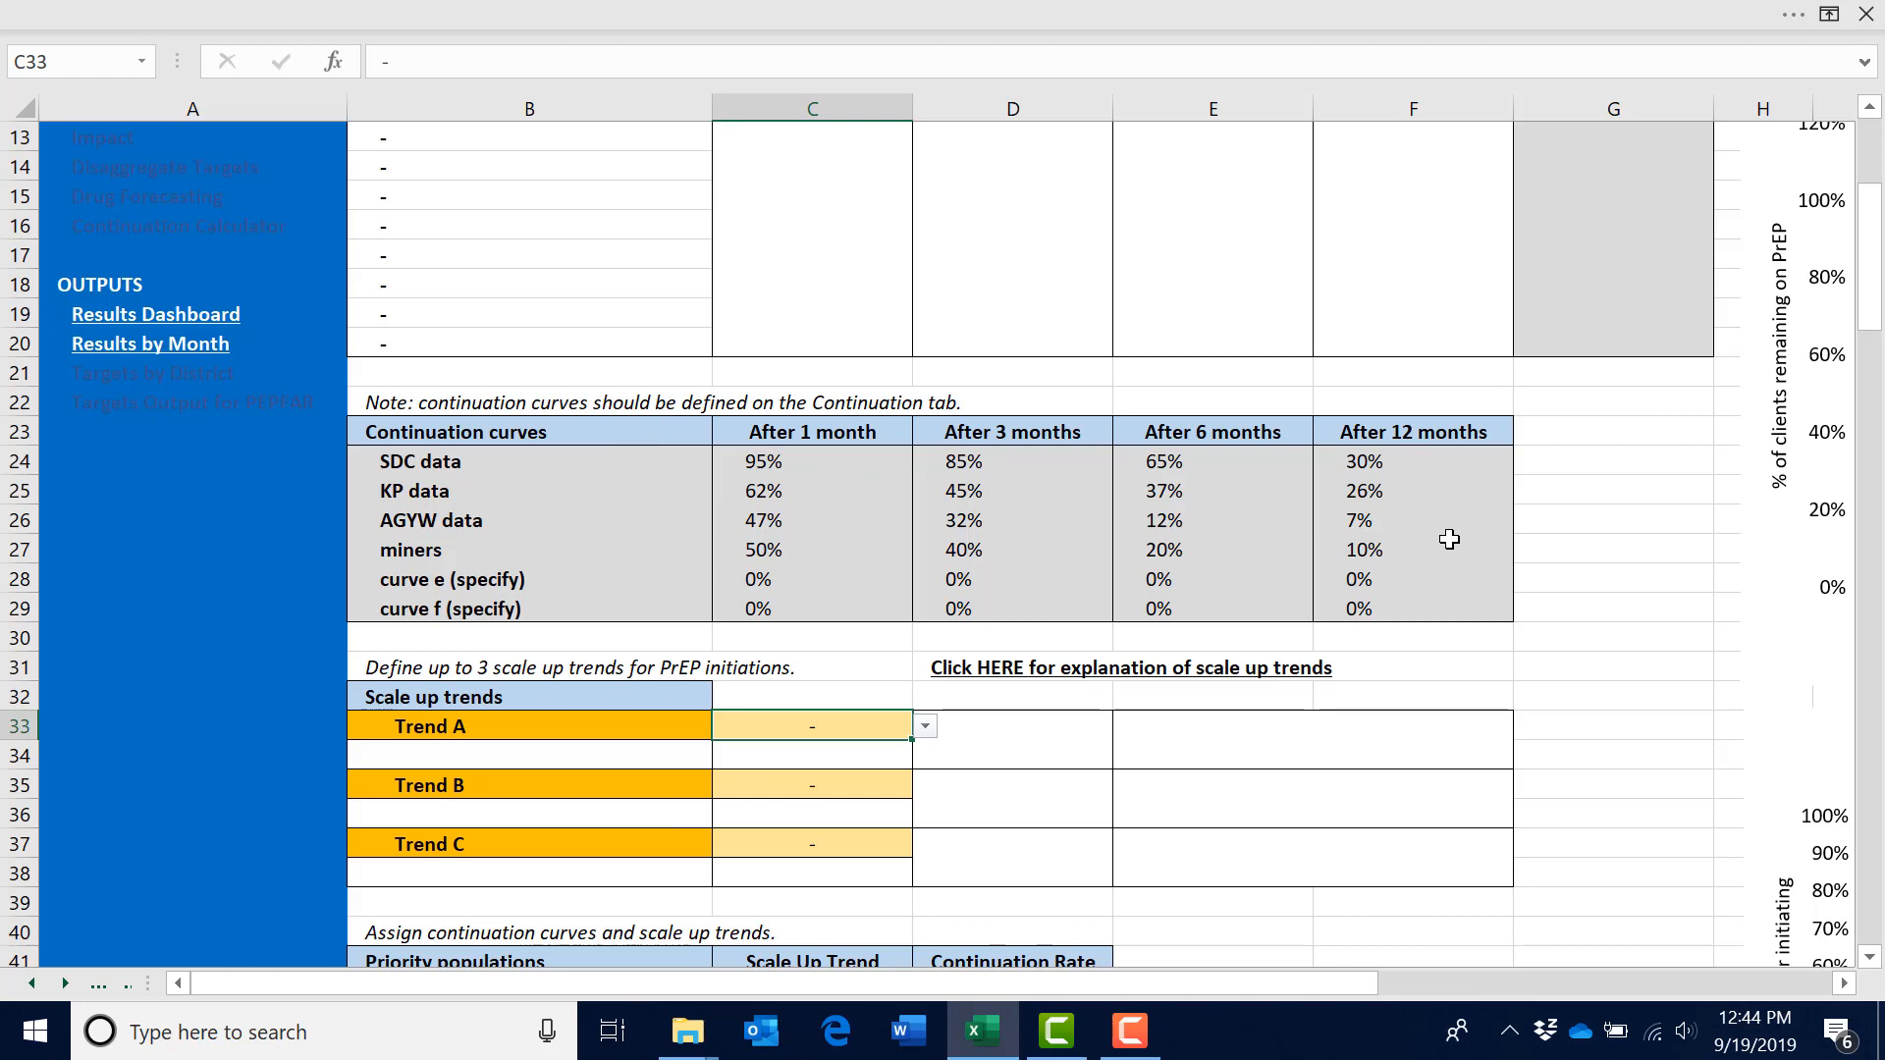
{"action": "scroll", "coordinate": [1449, 539], "scroll_direction": "down", "scroll_amount": 3}
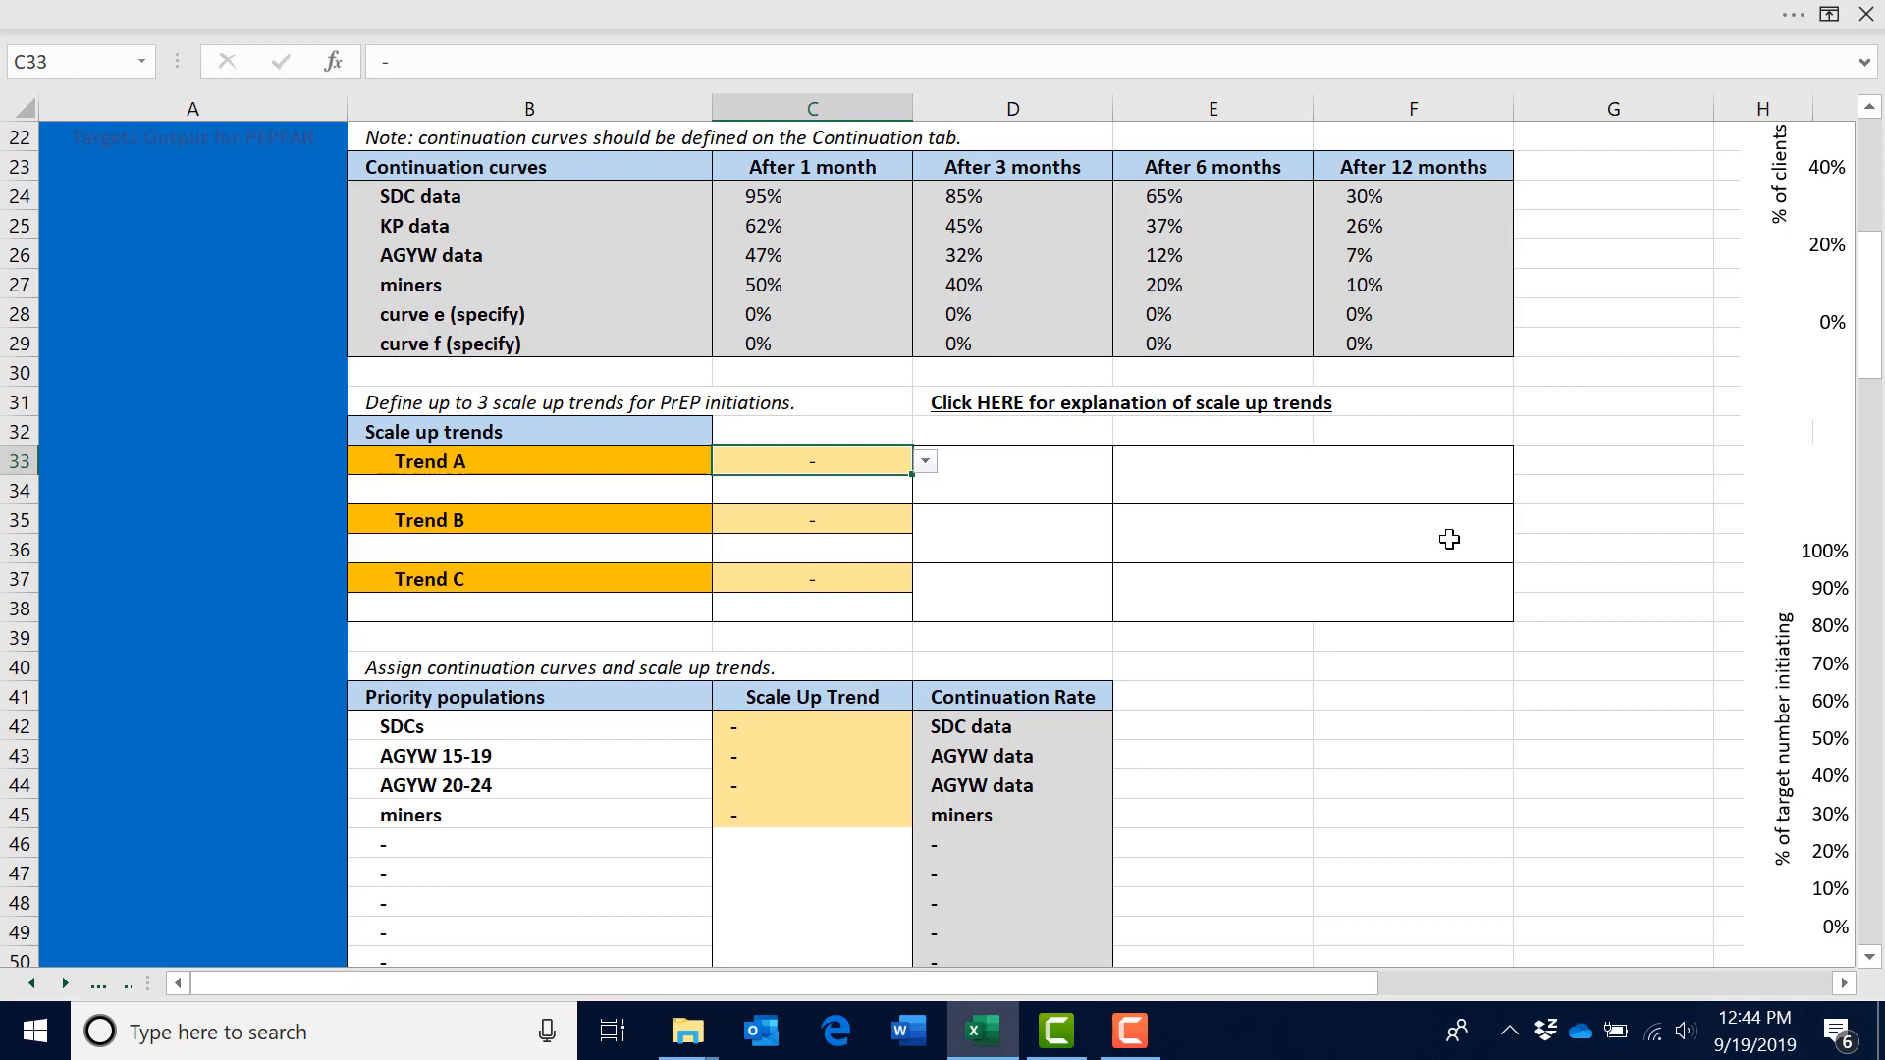
{"action": "left_click", "coordinate": [925, 461]}
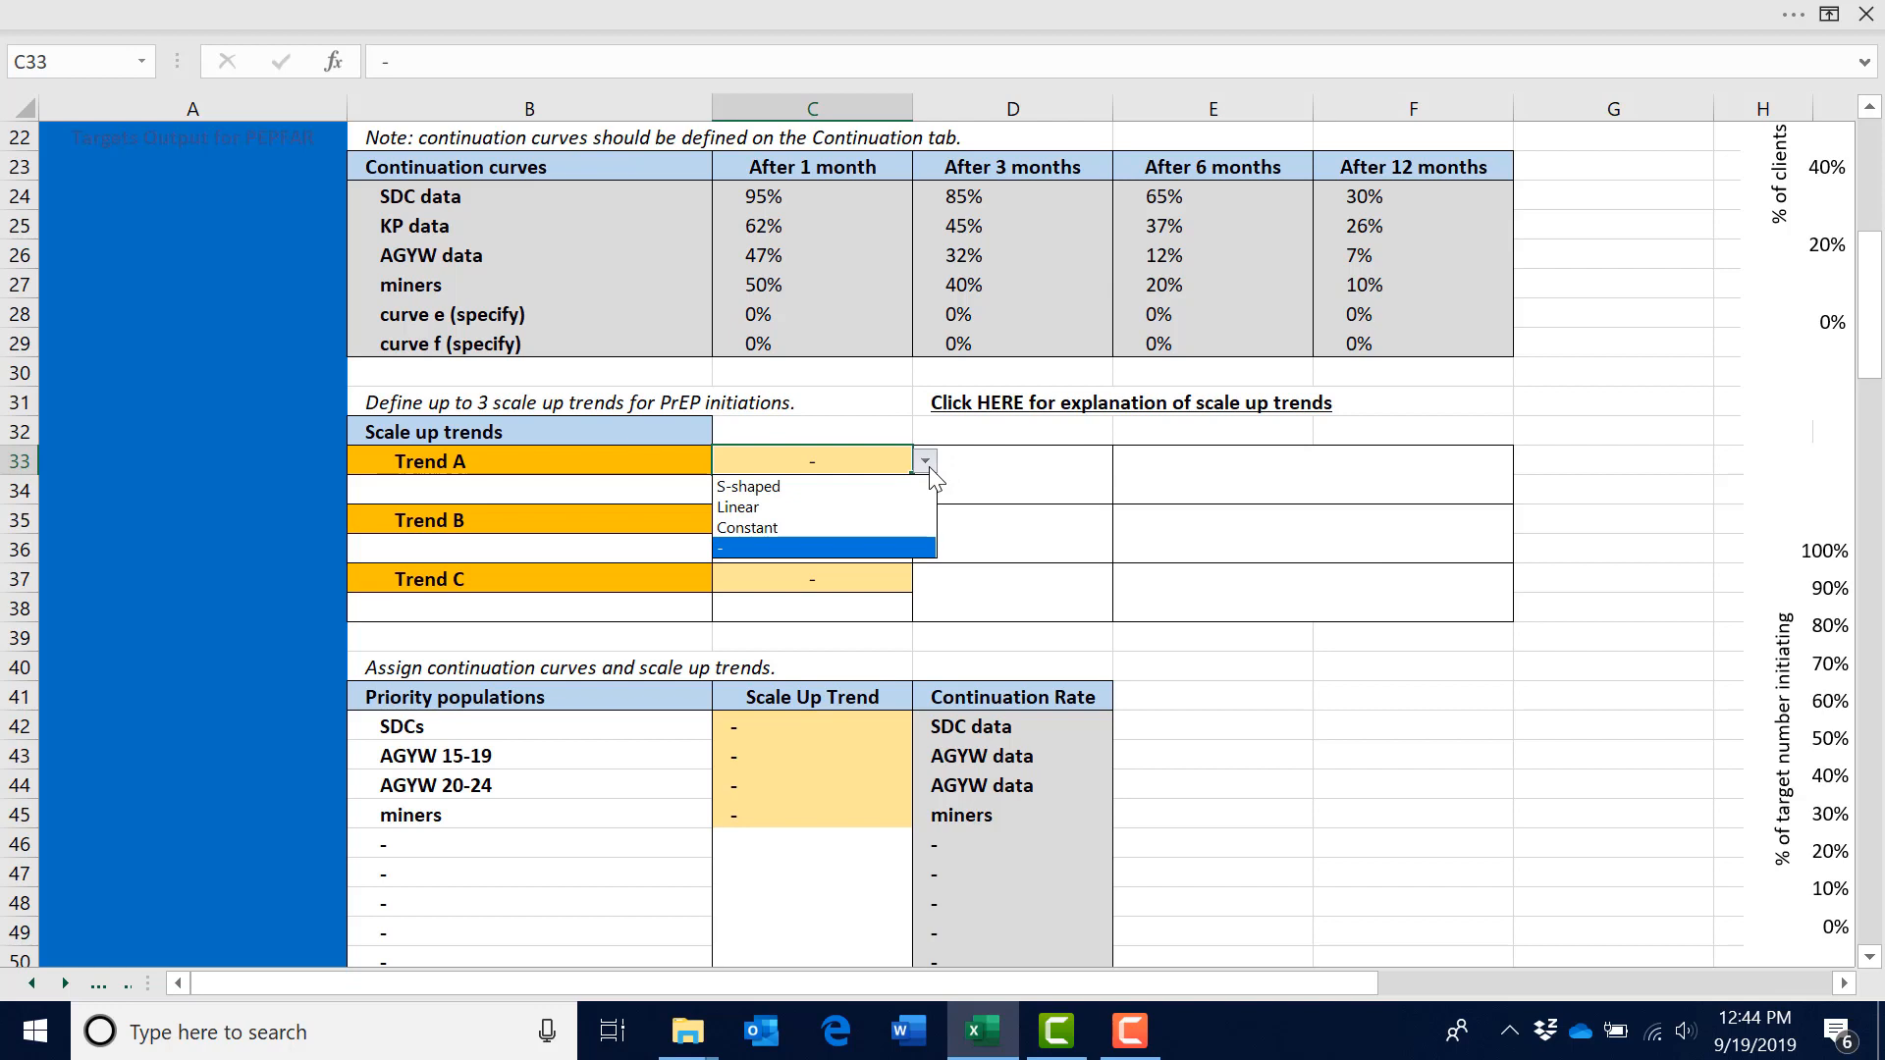
{"action": "left_click", "coordinate": [871, 527]}
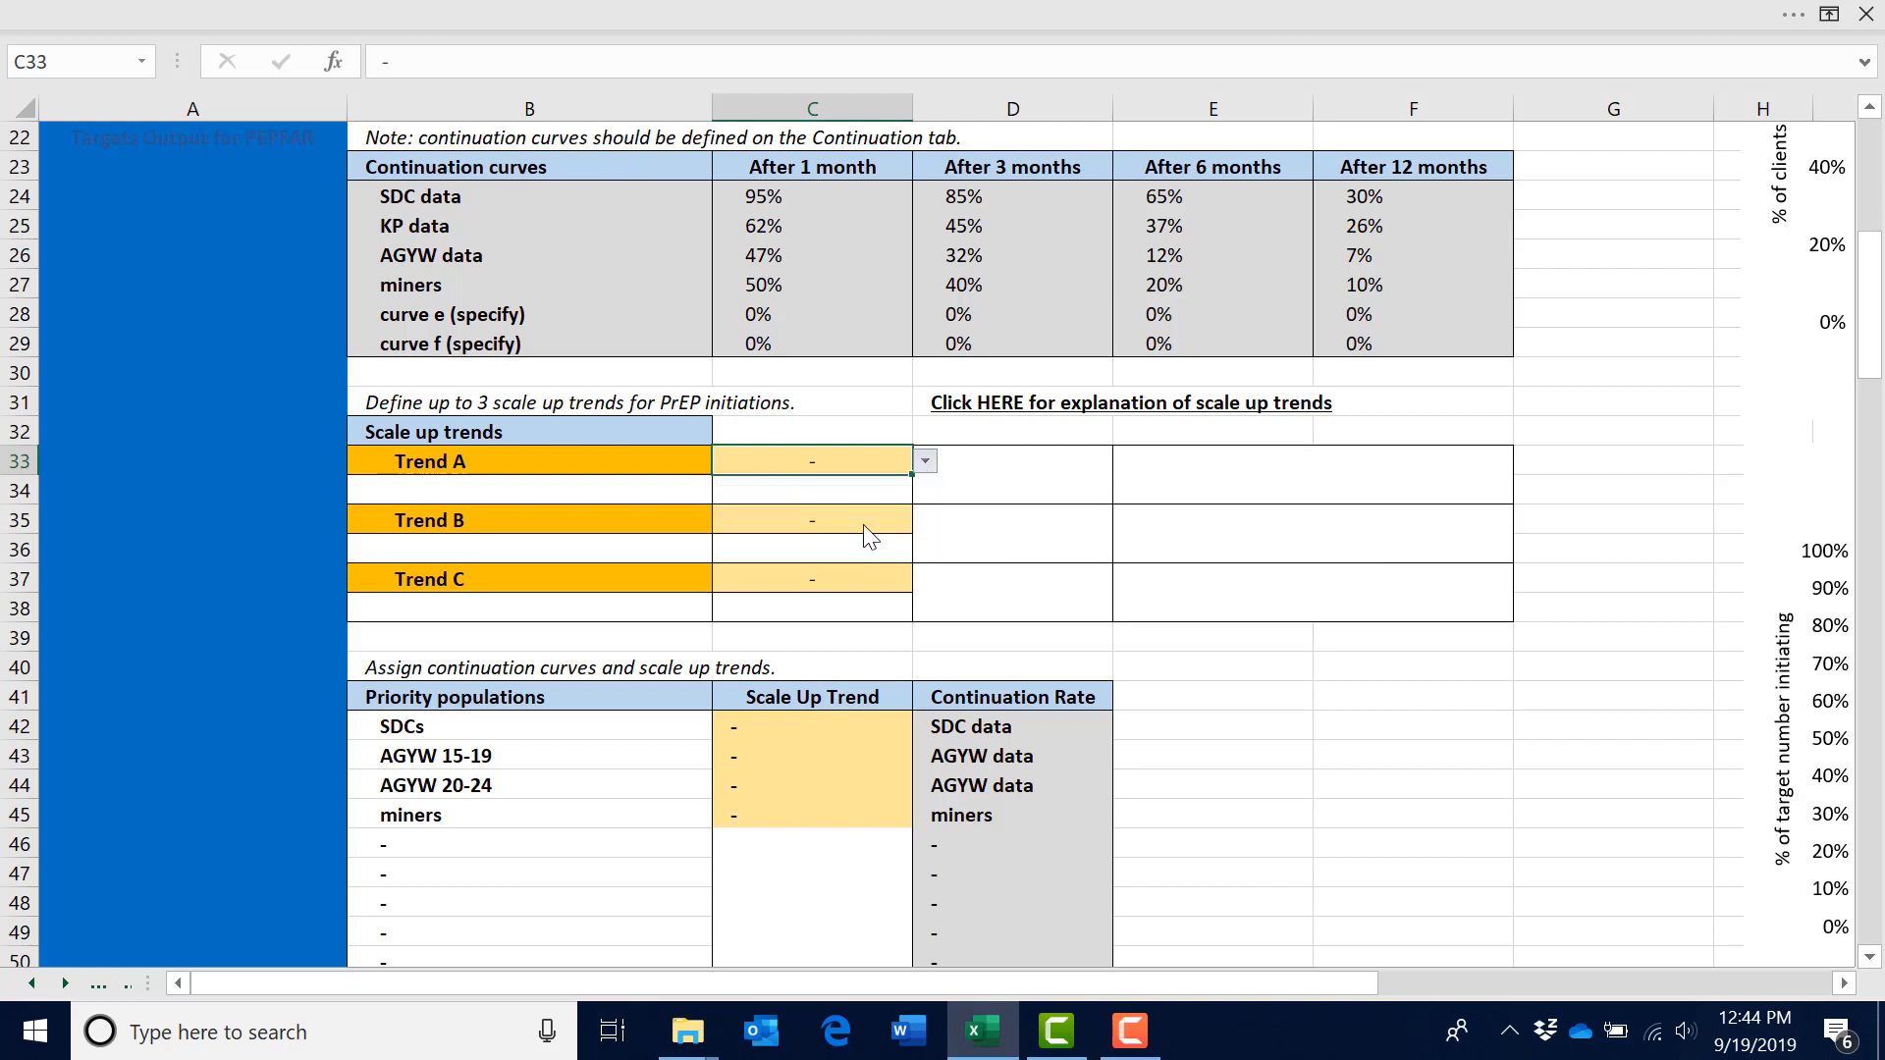
{"action": "left_click_drag", "start_coordinate": [1360, 977], "coordinate": [1538, 982]}
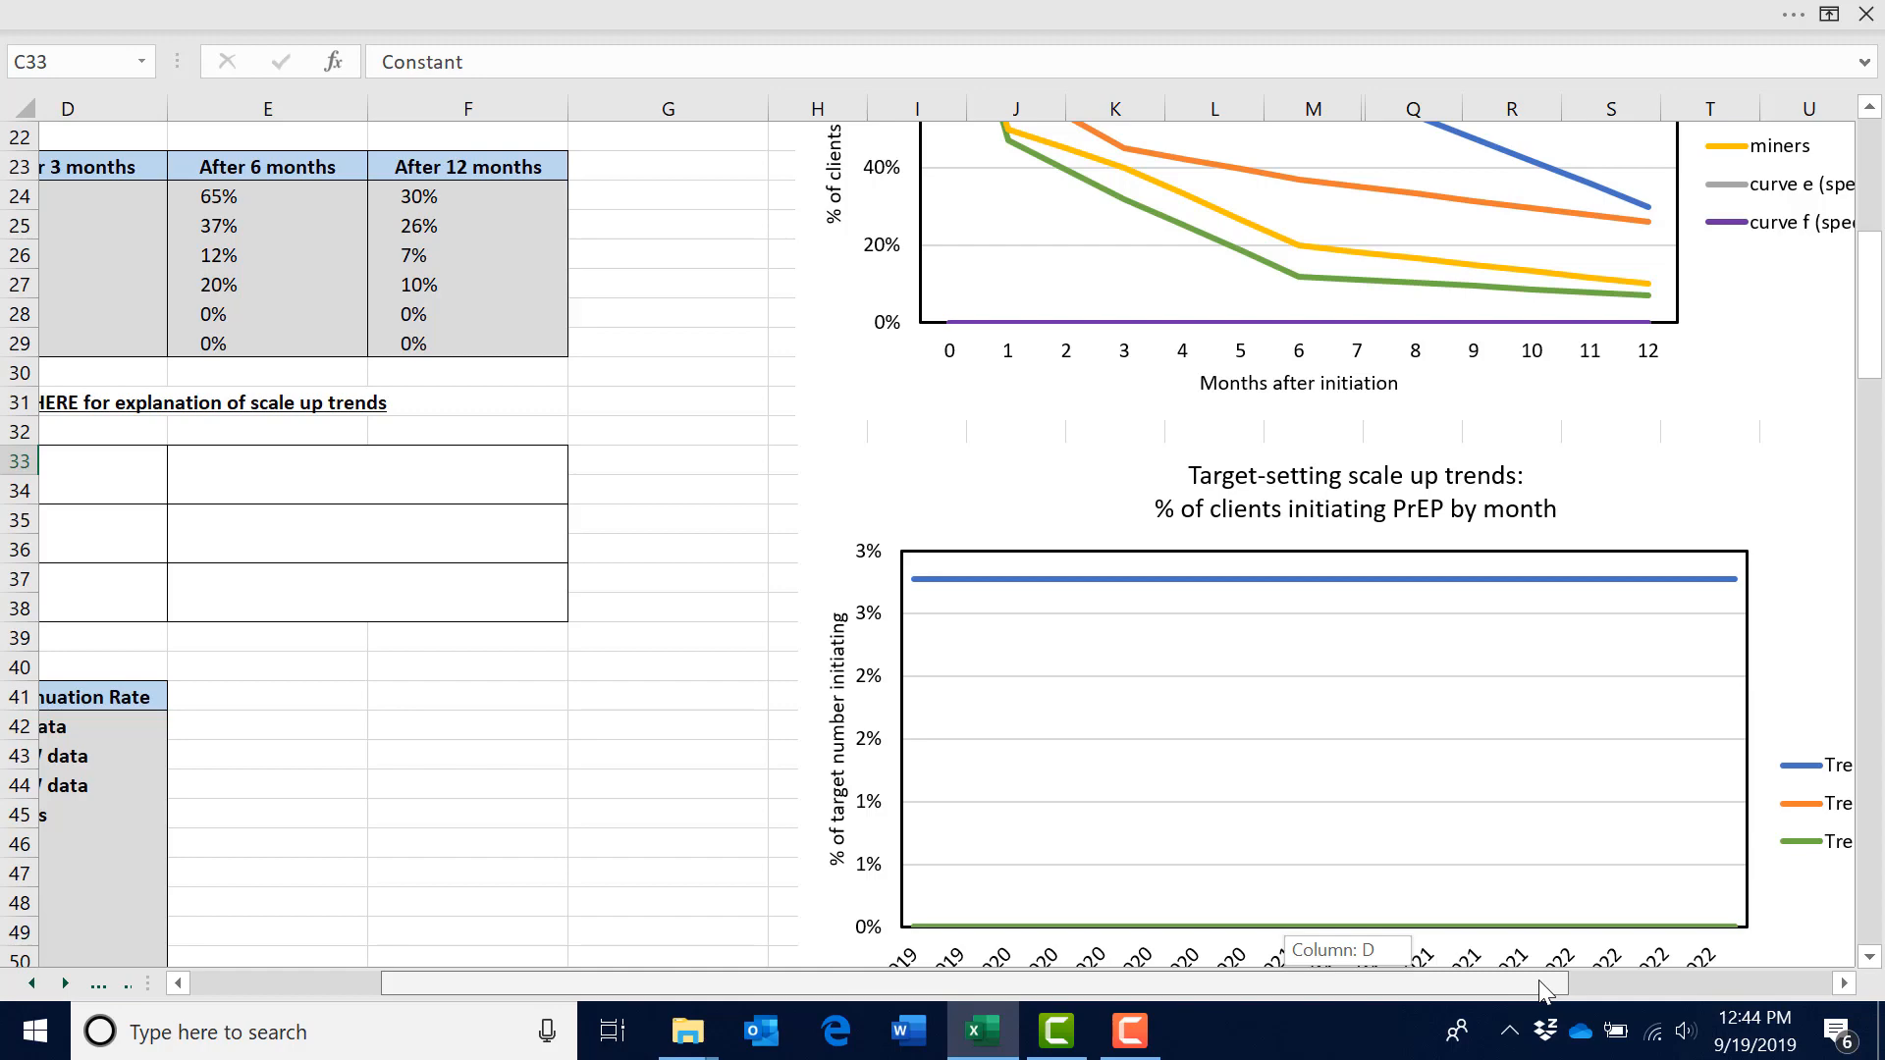
{"action": "left_click_drag", "start_coordinate": [1542, 985], "coordinate": [1345, 968]}
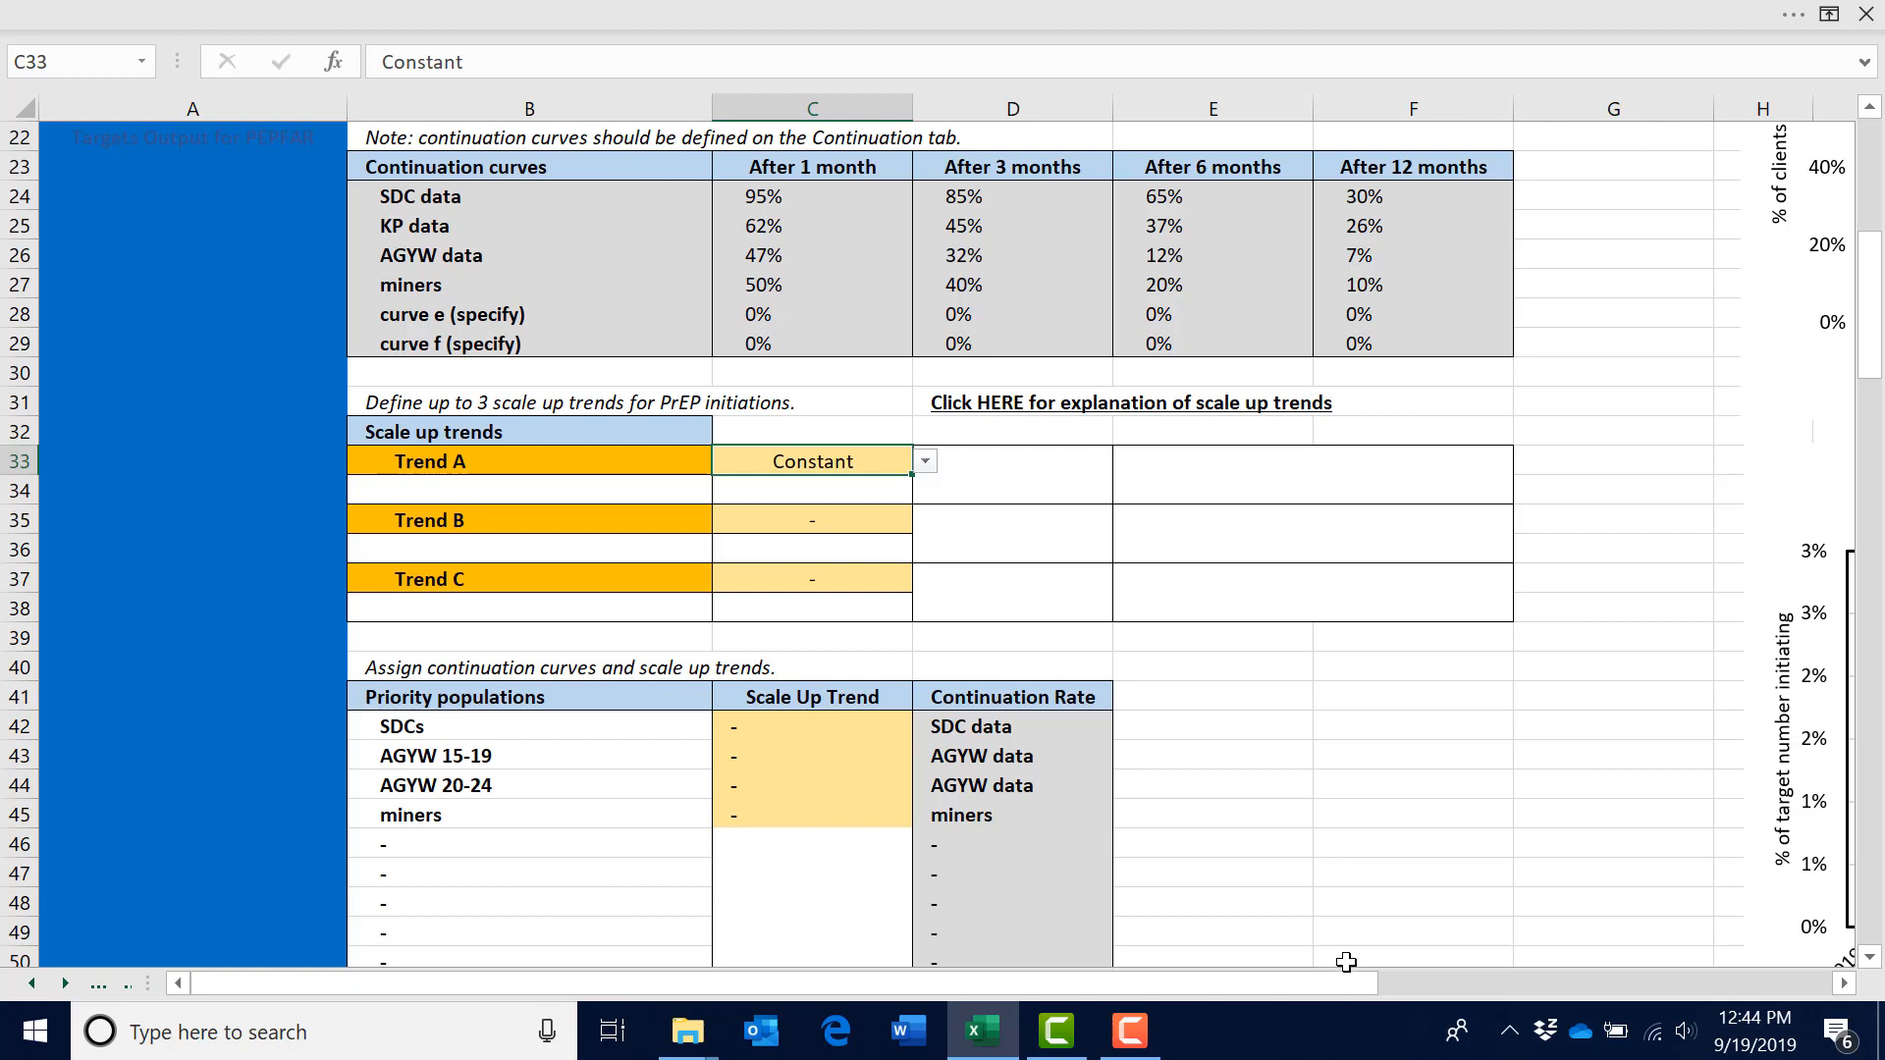
- Set scale up Trend B to Linear
{"action": "left_click", "coordinate": [802, 511]}
{"action": "left_click", "coordinate": [925, 521]}
{"action": "left_click", "coordinate": [869, 563]}
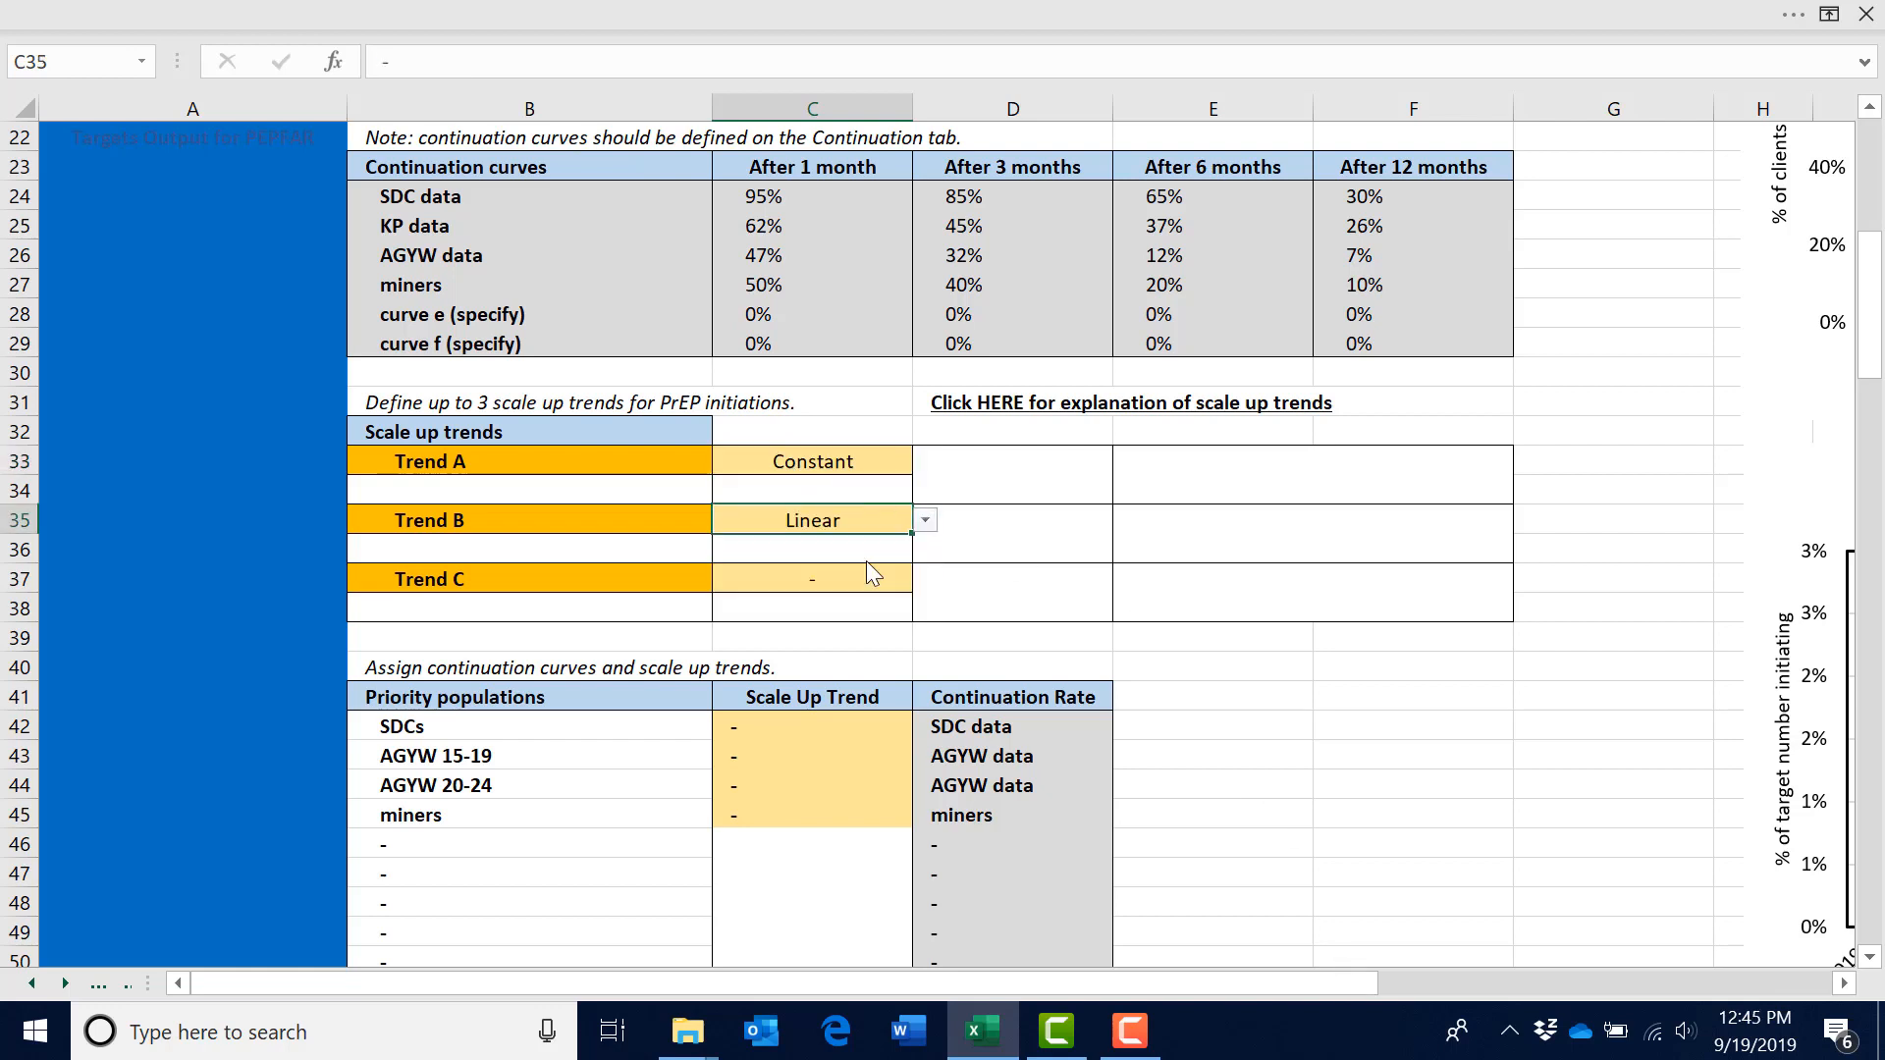
- Set scale up Trend C to S-shaped and view the trend curves in the target-setting scale up trends chart
{"action": "left_click_drag", "start_coordinate": [1252, 970], "coordinate": [1480, 970]}
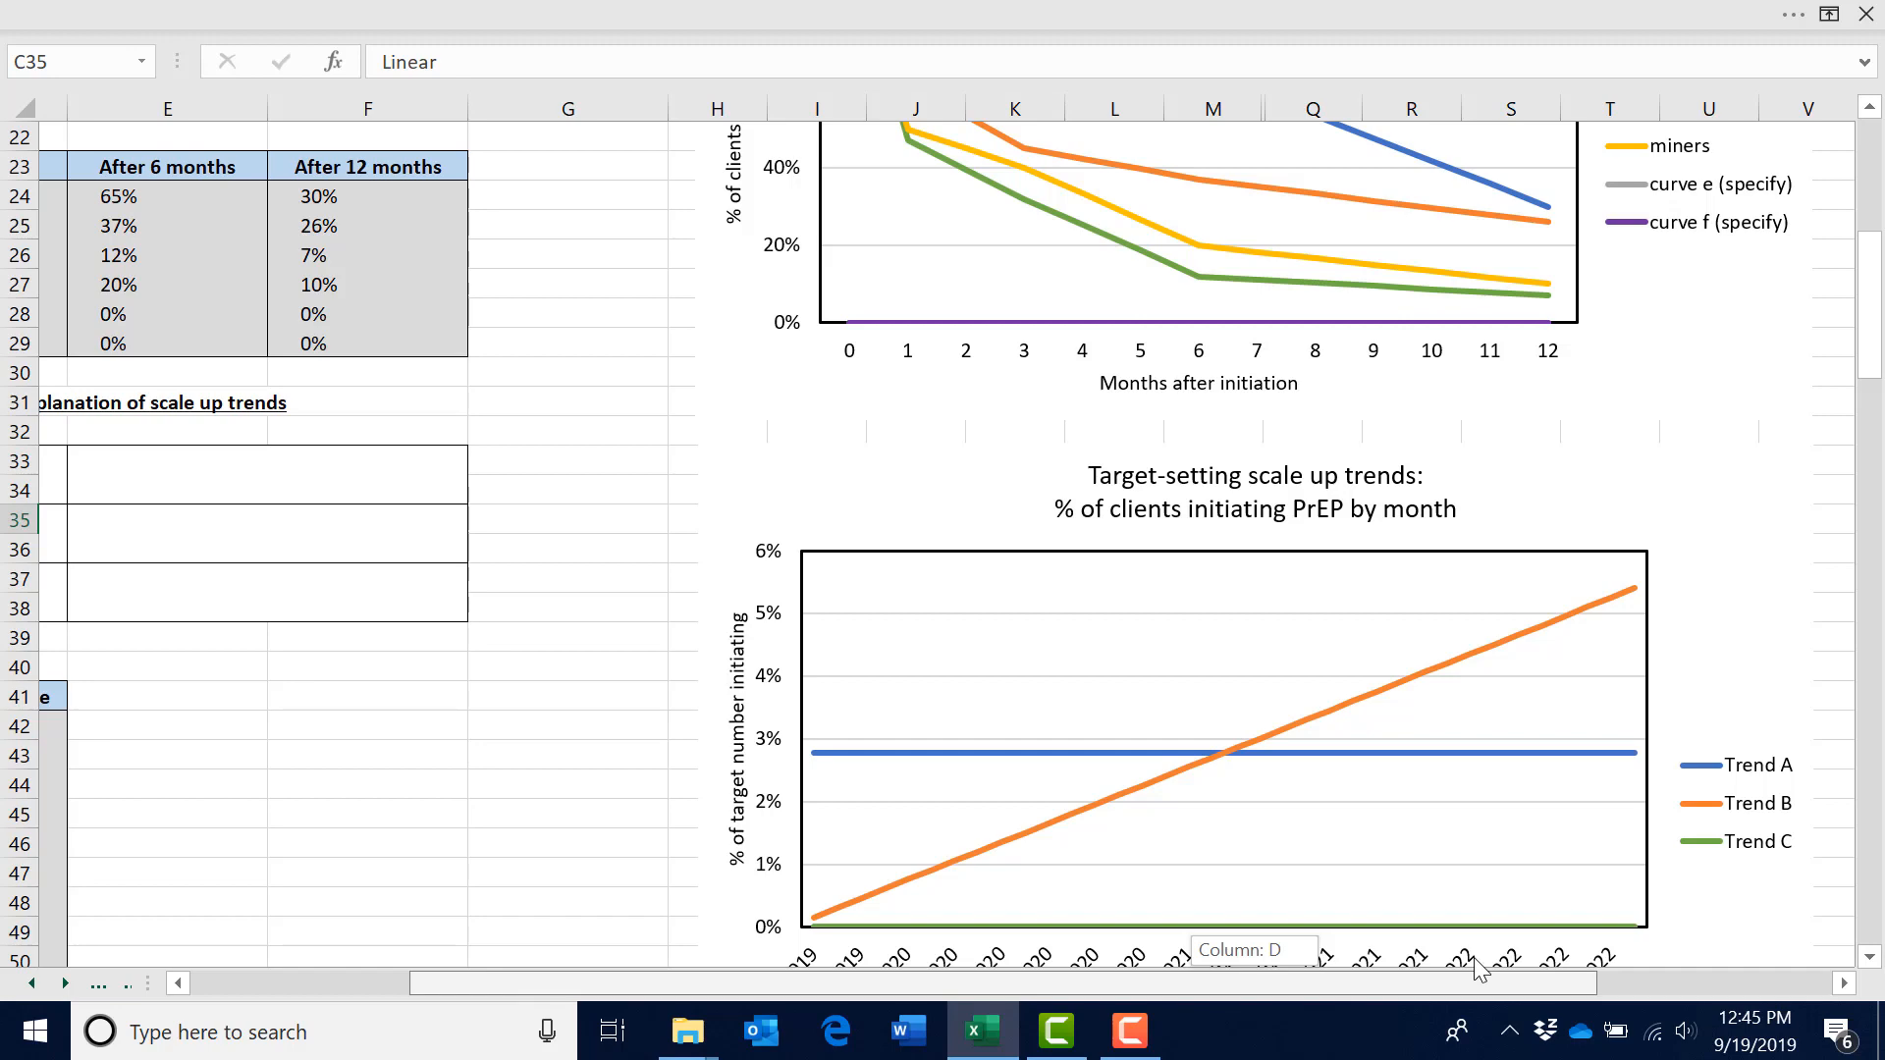
{"action": "left_click_drag", "start_coordinate": [1480, 967], "coordinate": [1298, 957]}
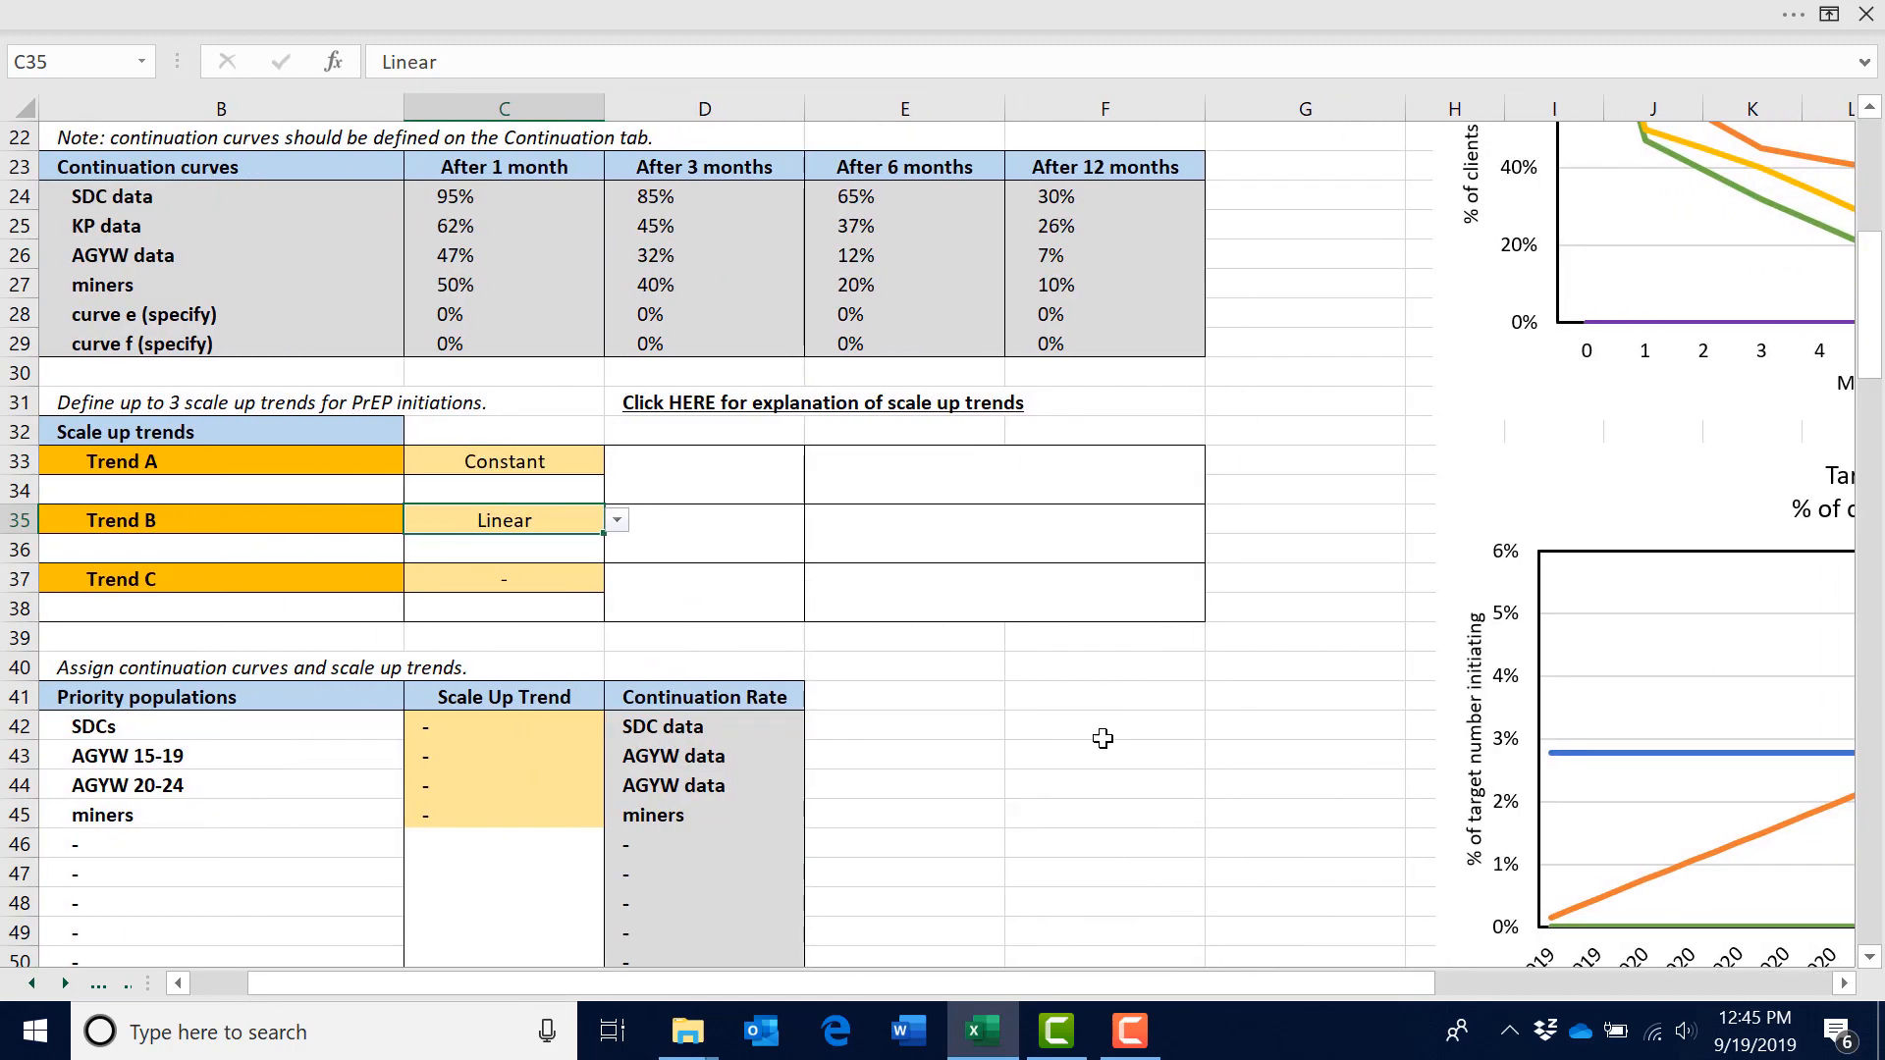
{"action": "left_click", "coordinate": [539, 582]}
{"action": "left_click", "coordinate": [617, 579]}
{"action": "left_click", "coordinate": [587, 602]}
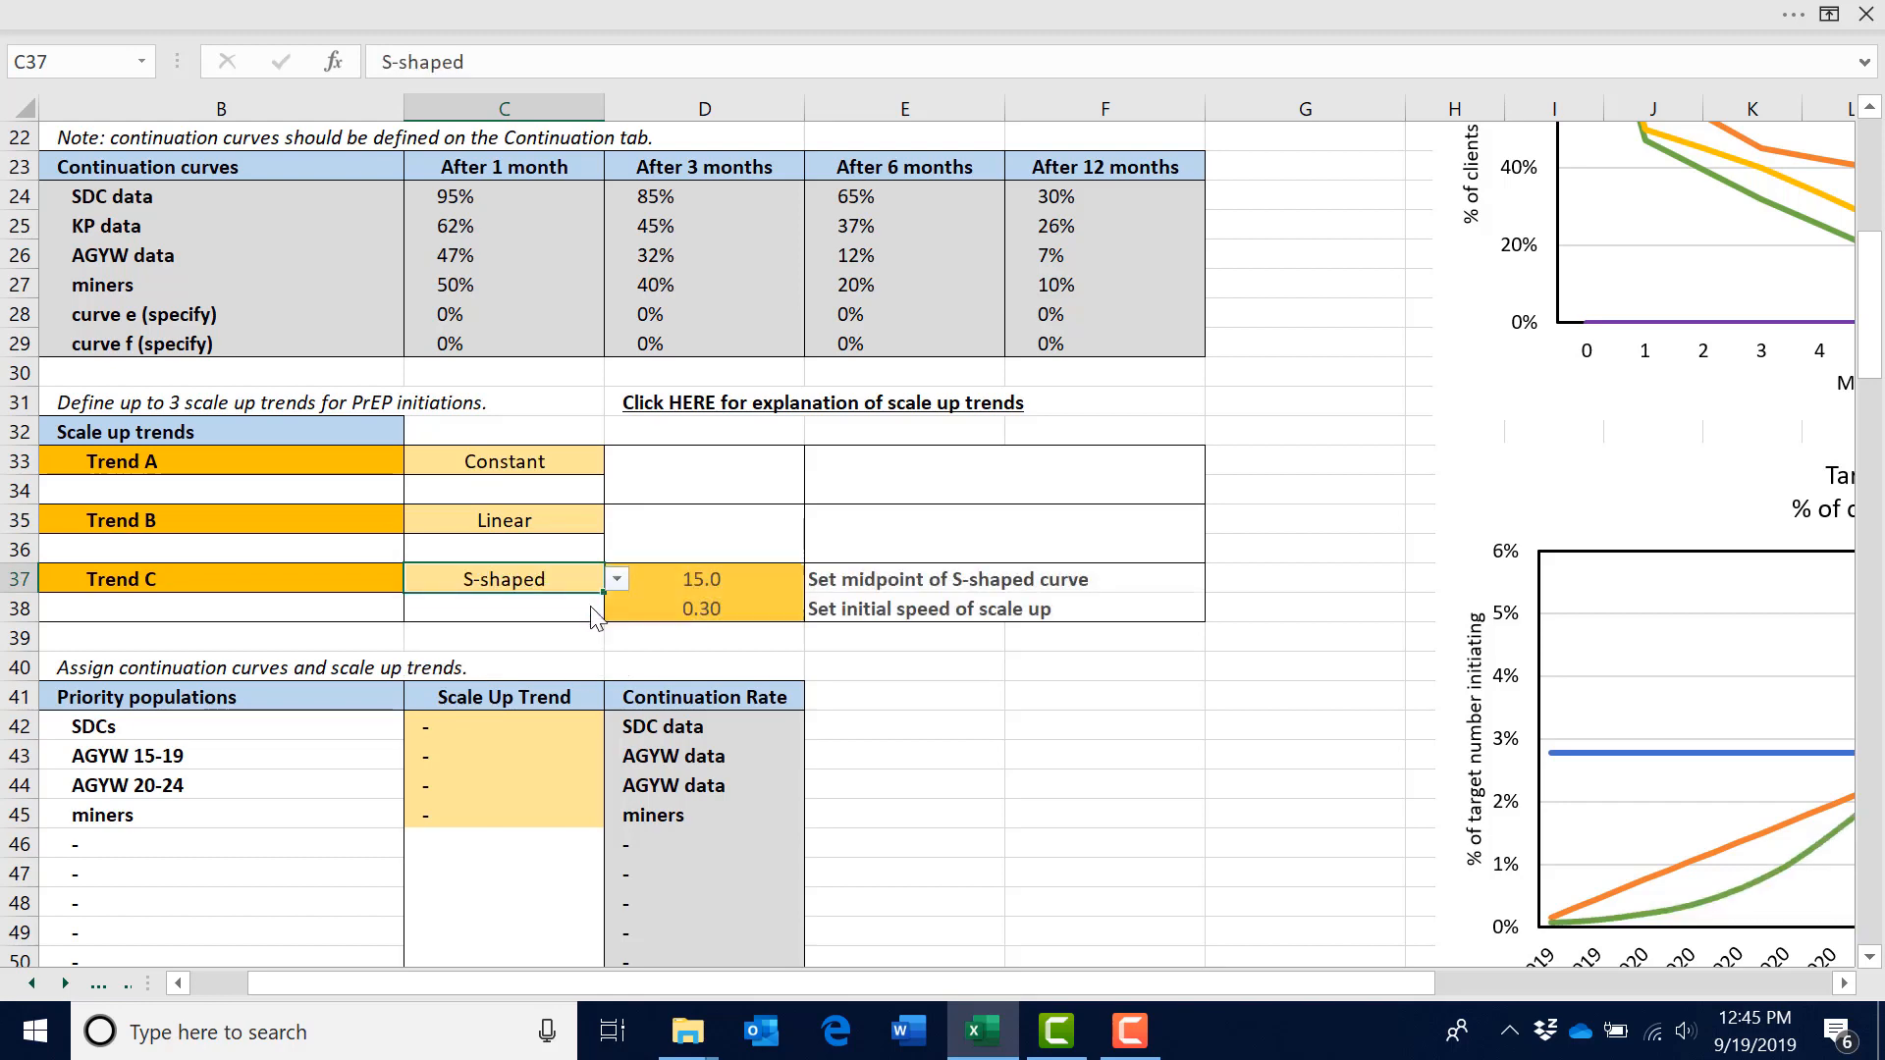
{"action": "left_click_drag", "start_coordinate": [1100, 977], "coordinate": [1210, 979]}
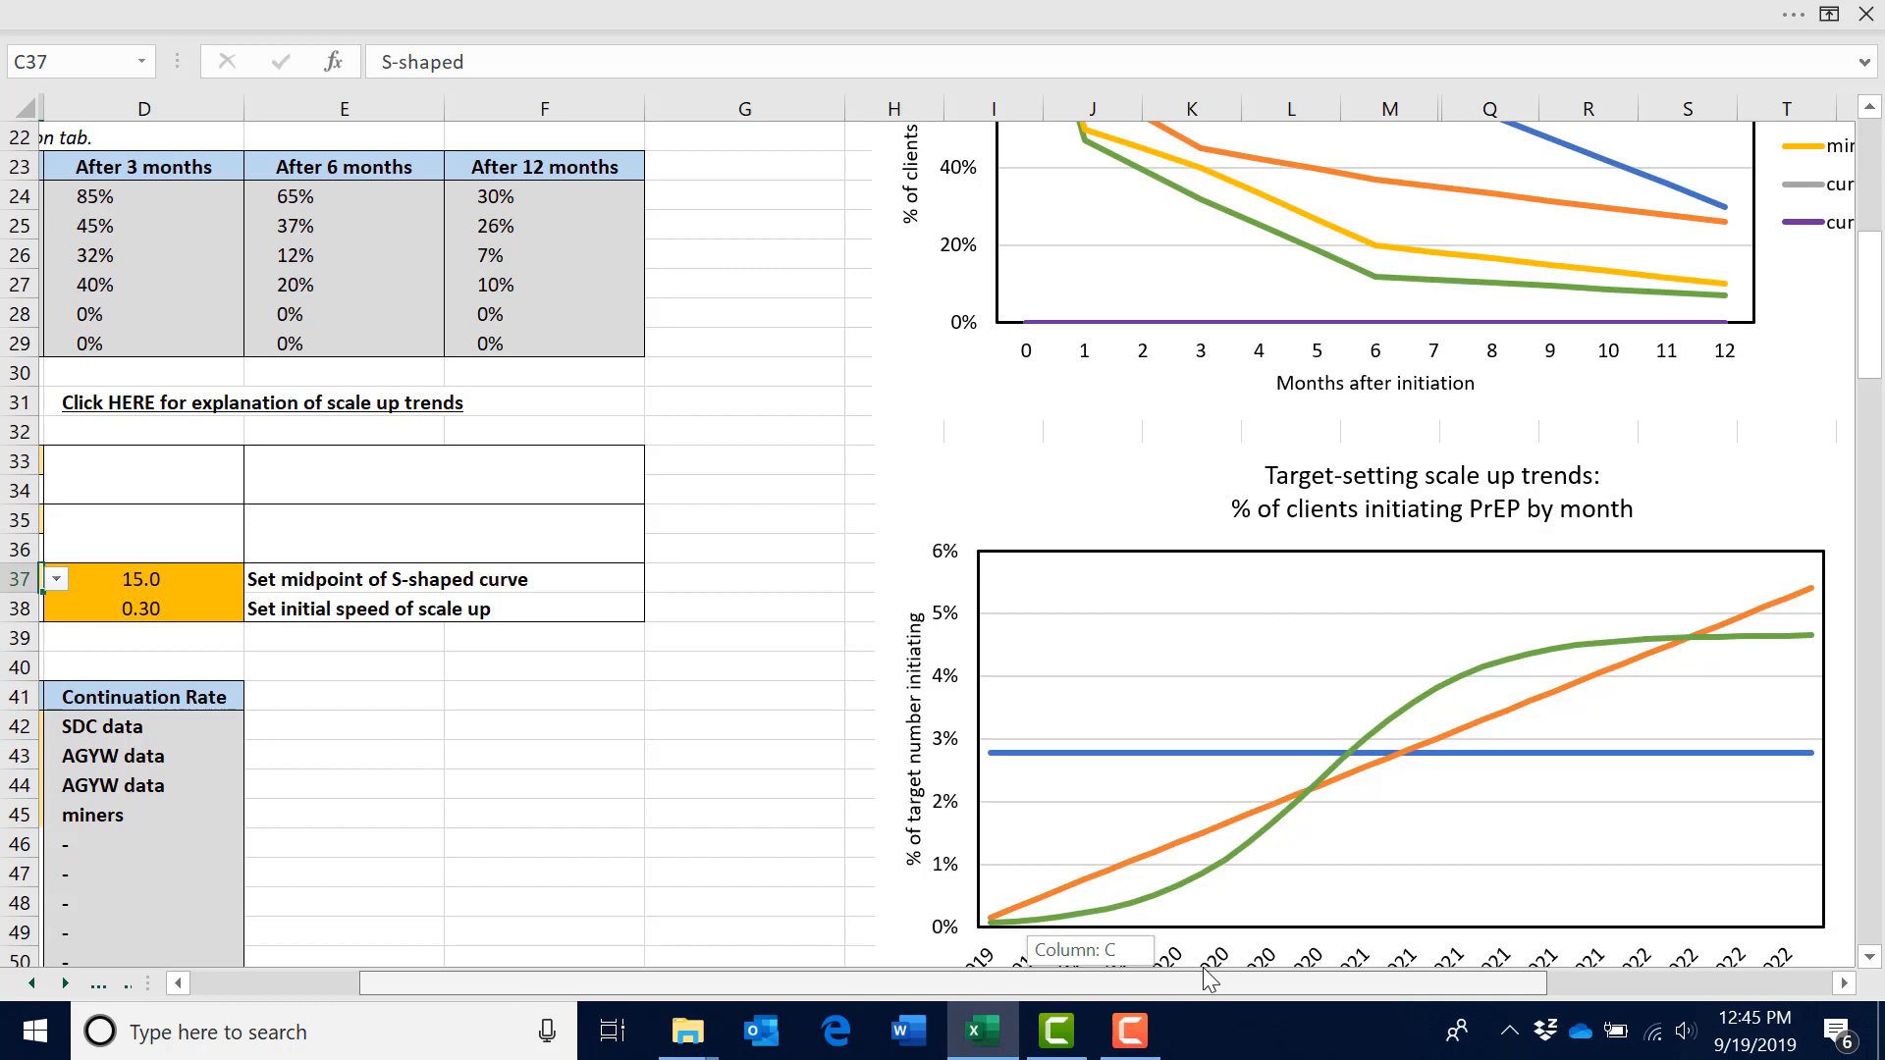
{"action": "left_click_drag", "start_coordinate": [1206, 970], "coordinate": [1101, 961]}
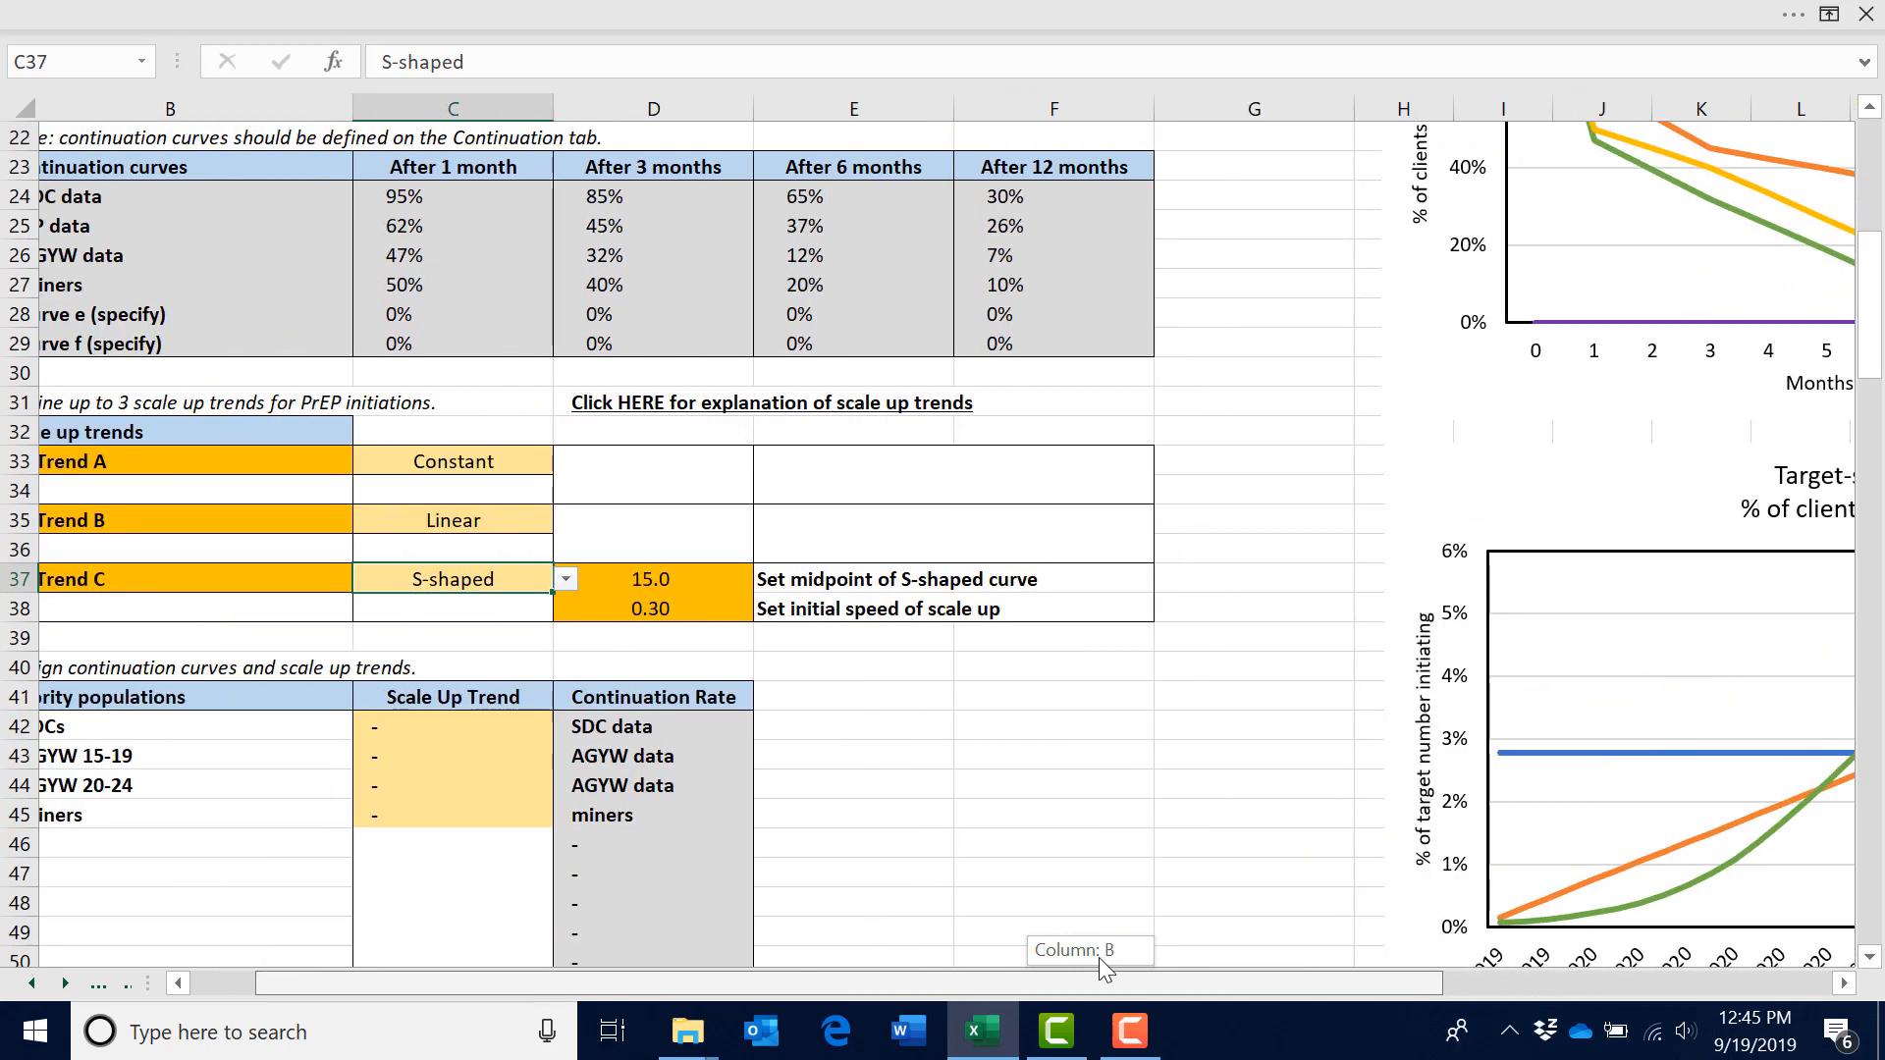
{"action": "left_click", "coordinate": [1099, 959]}
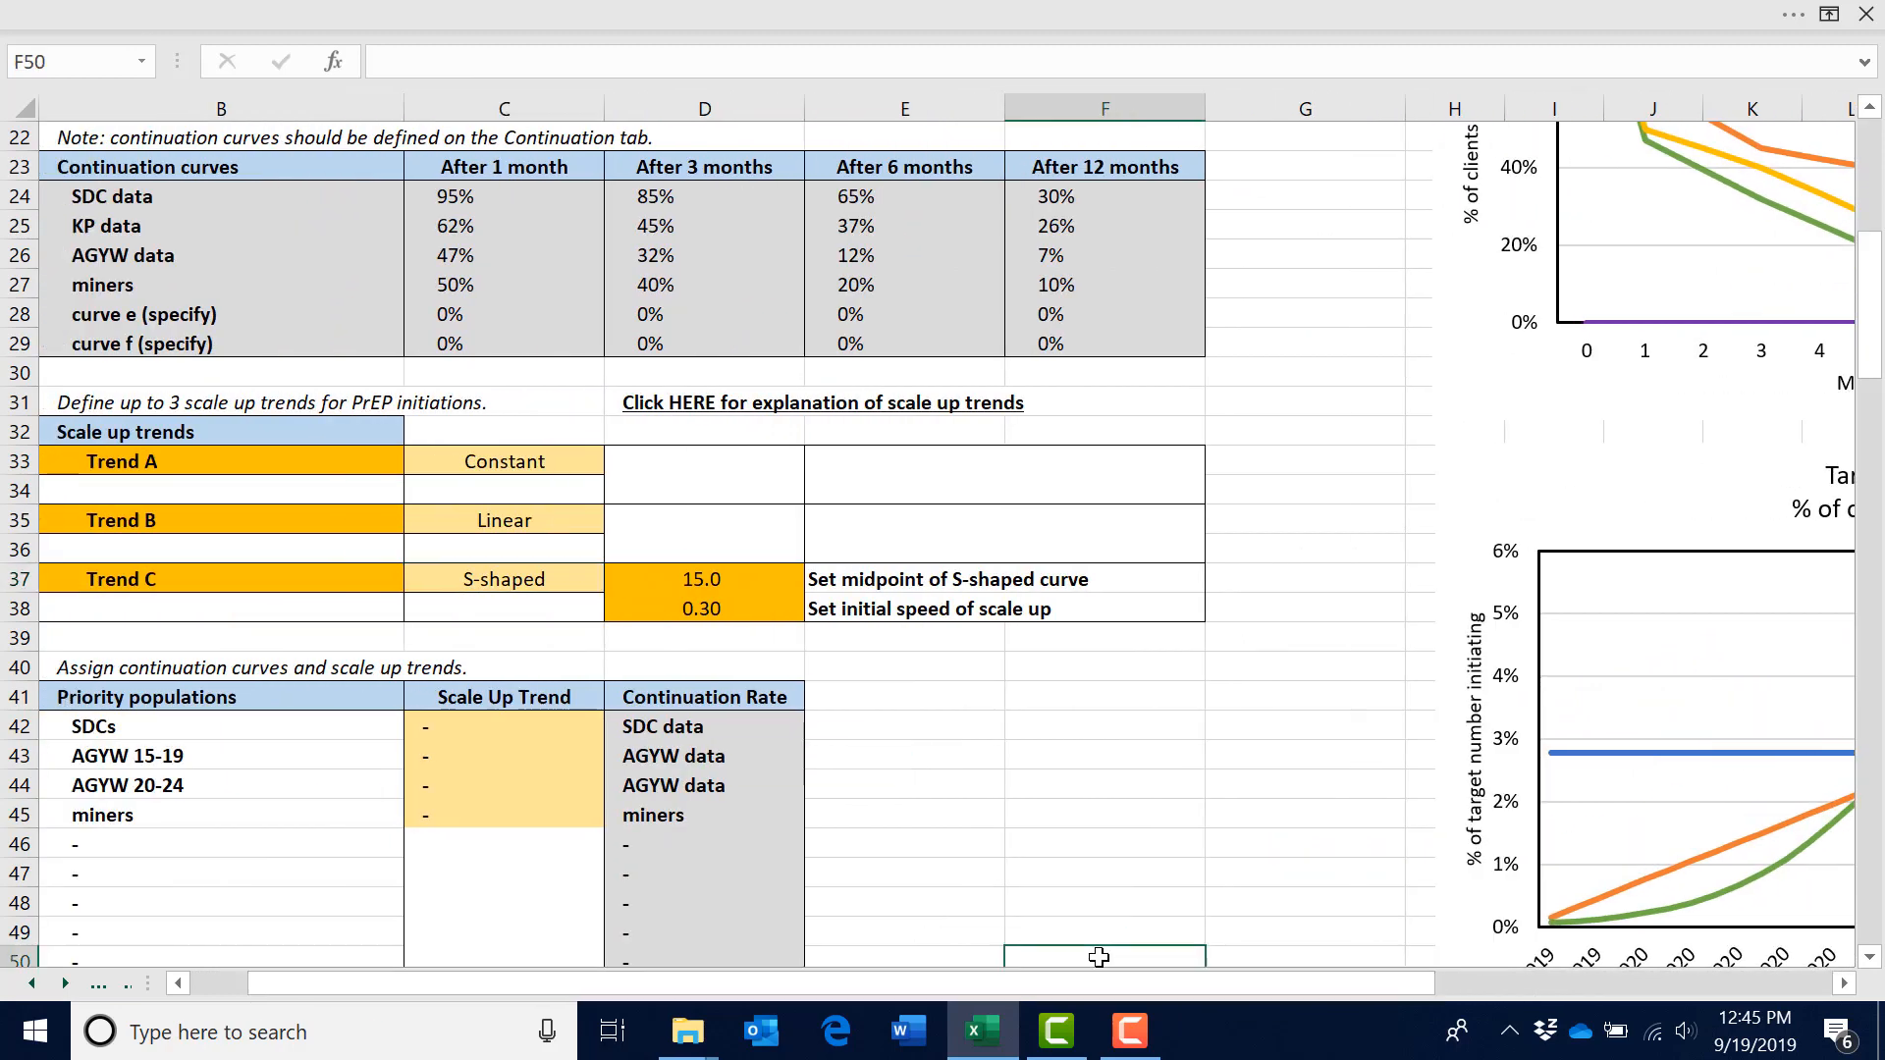
- Try midpoints of 12 and 24 for Trend C's S-shaped curve, and return the midpoint to 15
{"action": "left_click", "coordinate": [752, 577]}
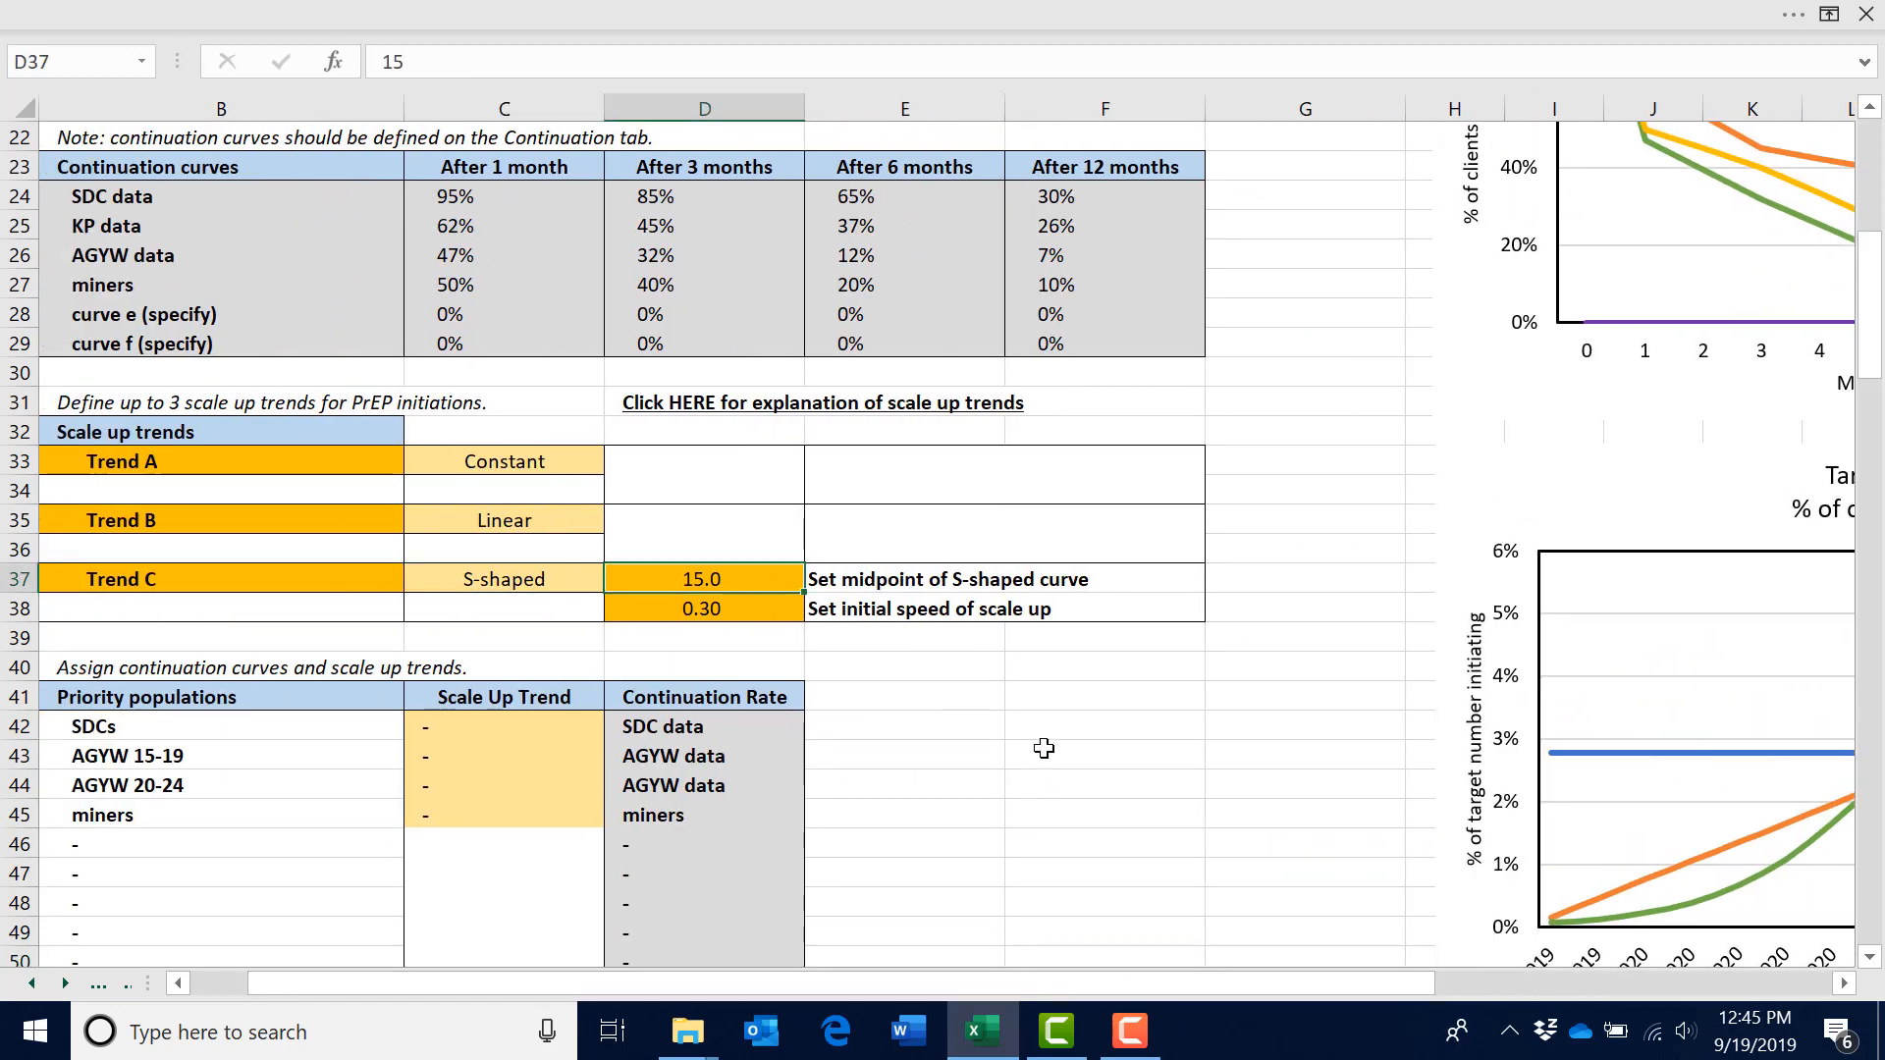
{"action": "left_click", "coordinate": [1840, 985]}
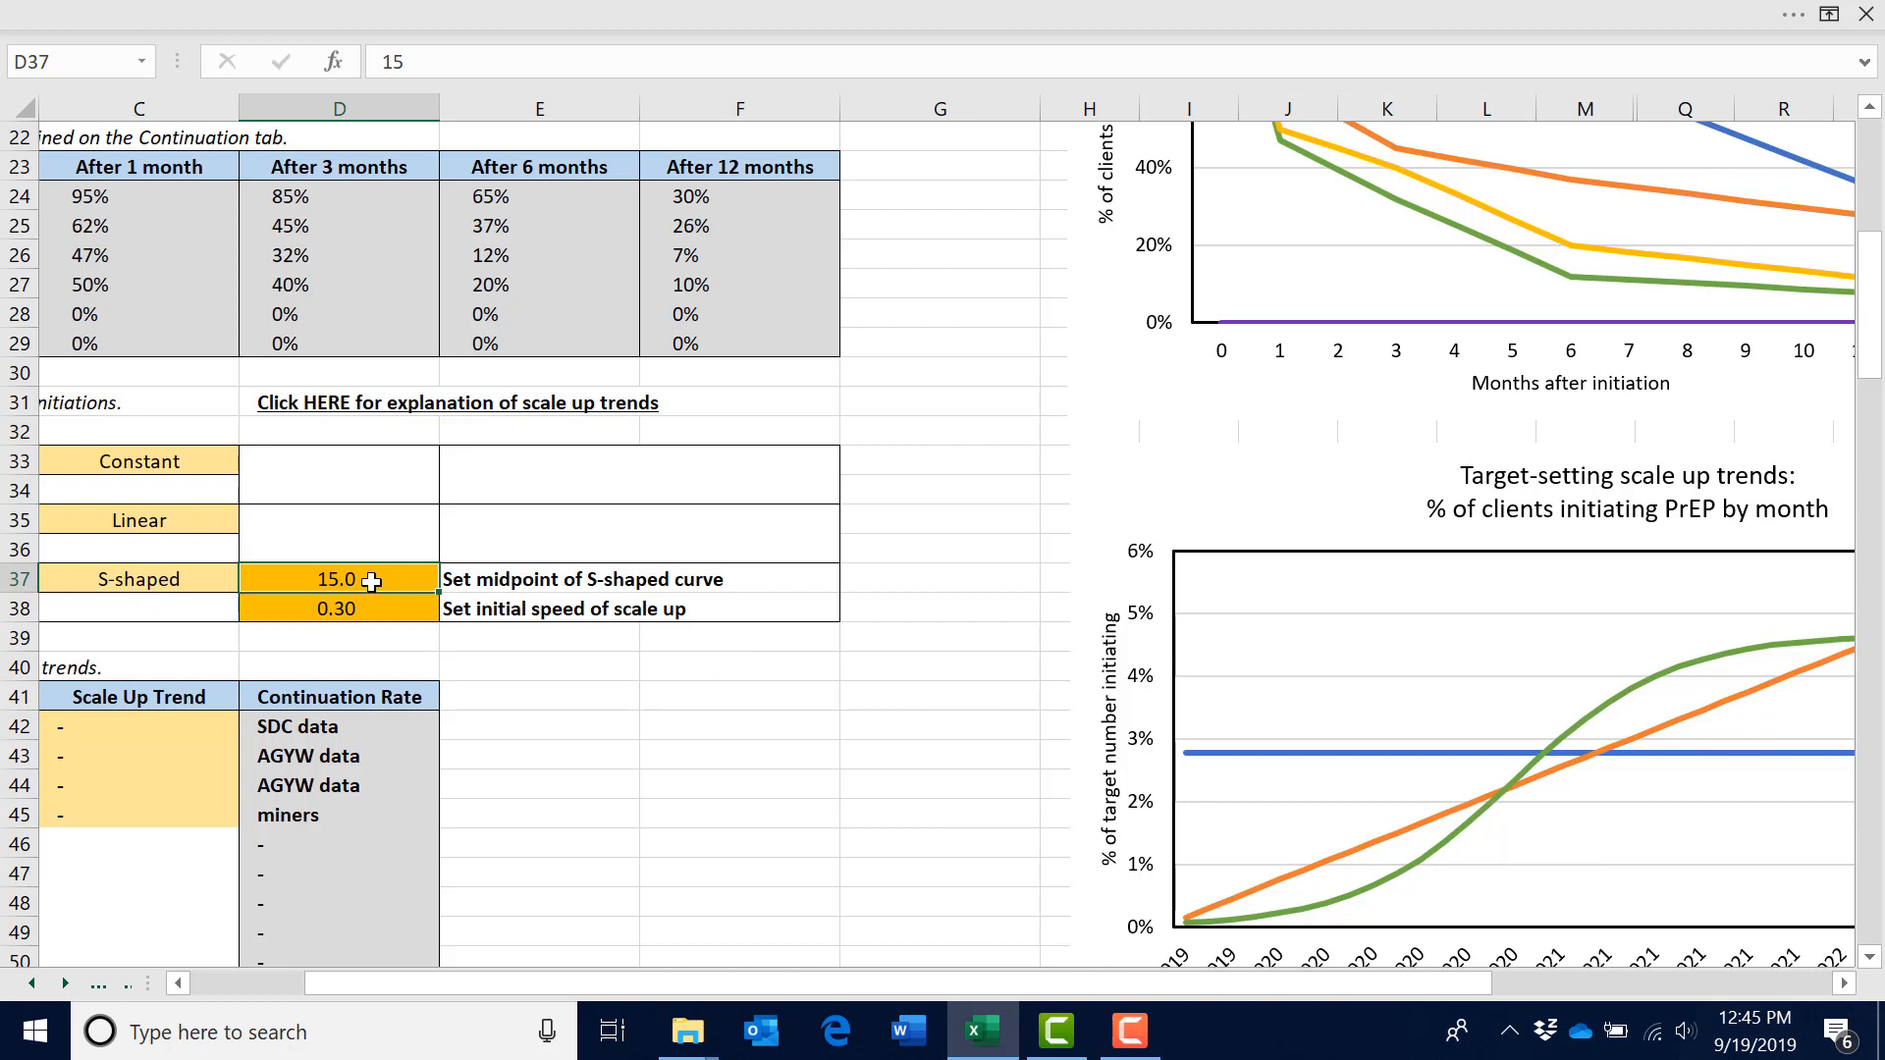
{"action": "type", "text": "12"}
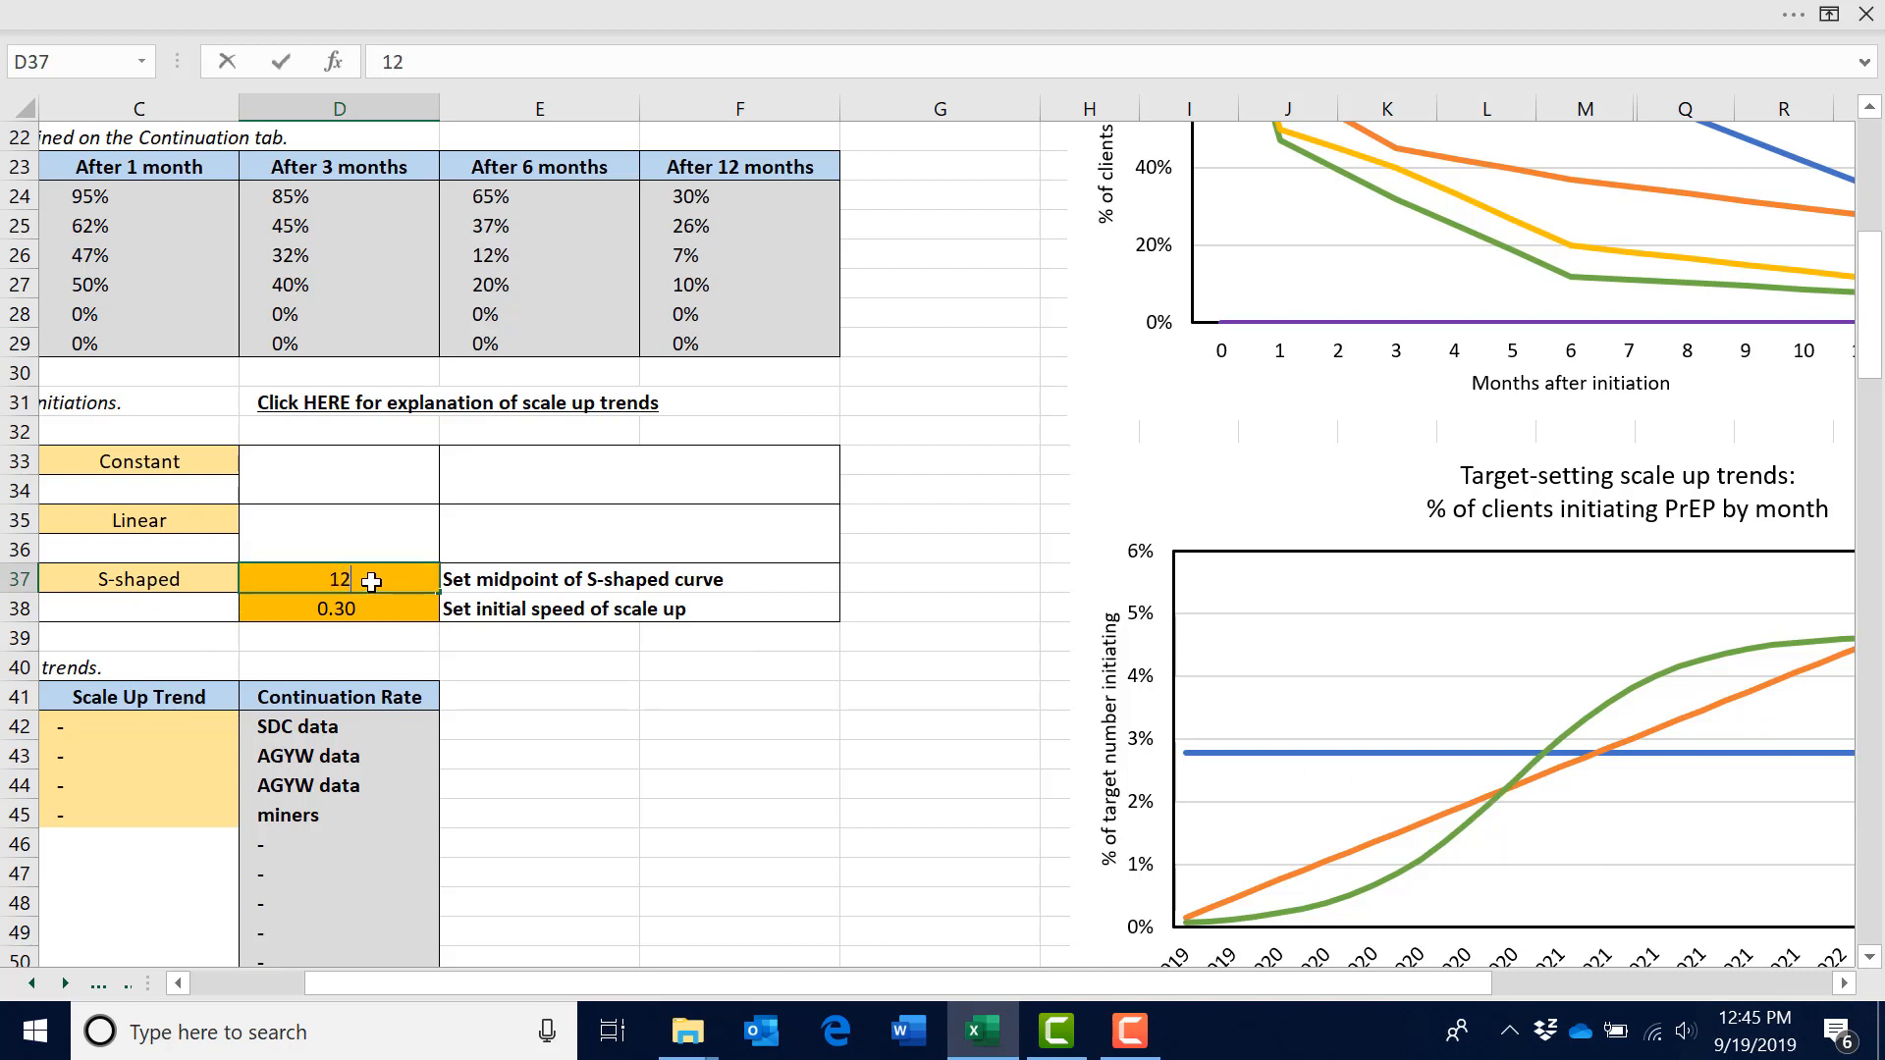
{"action": "key", "text": "Return"}
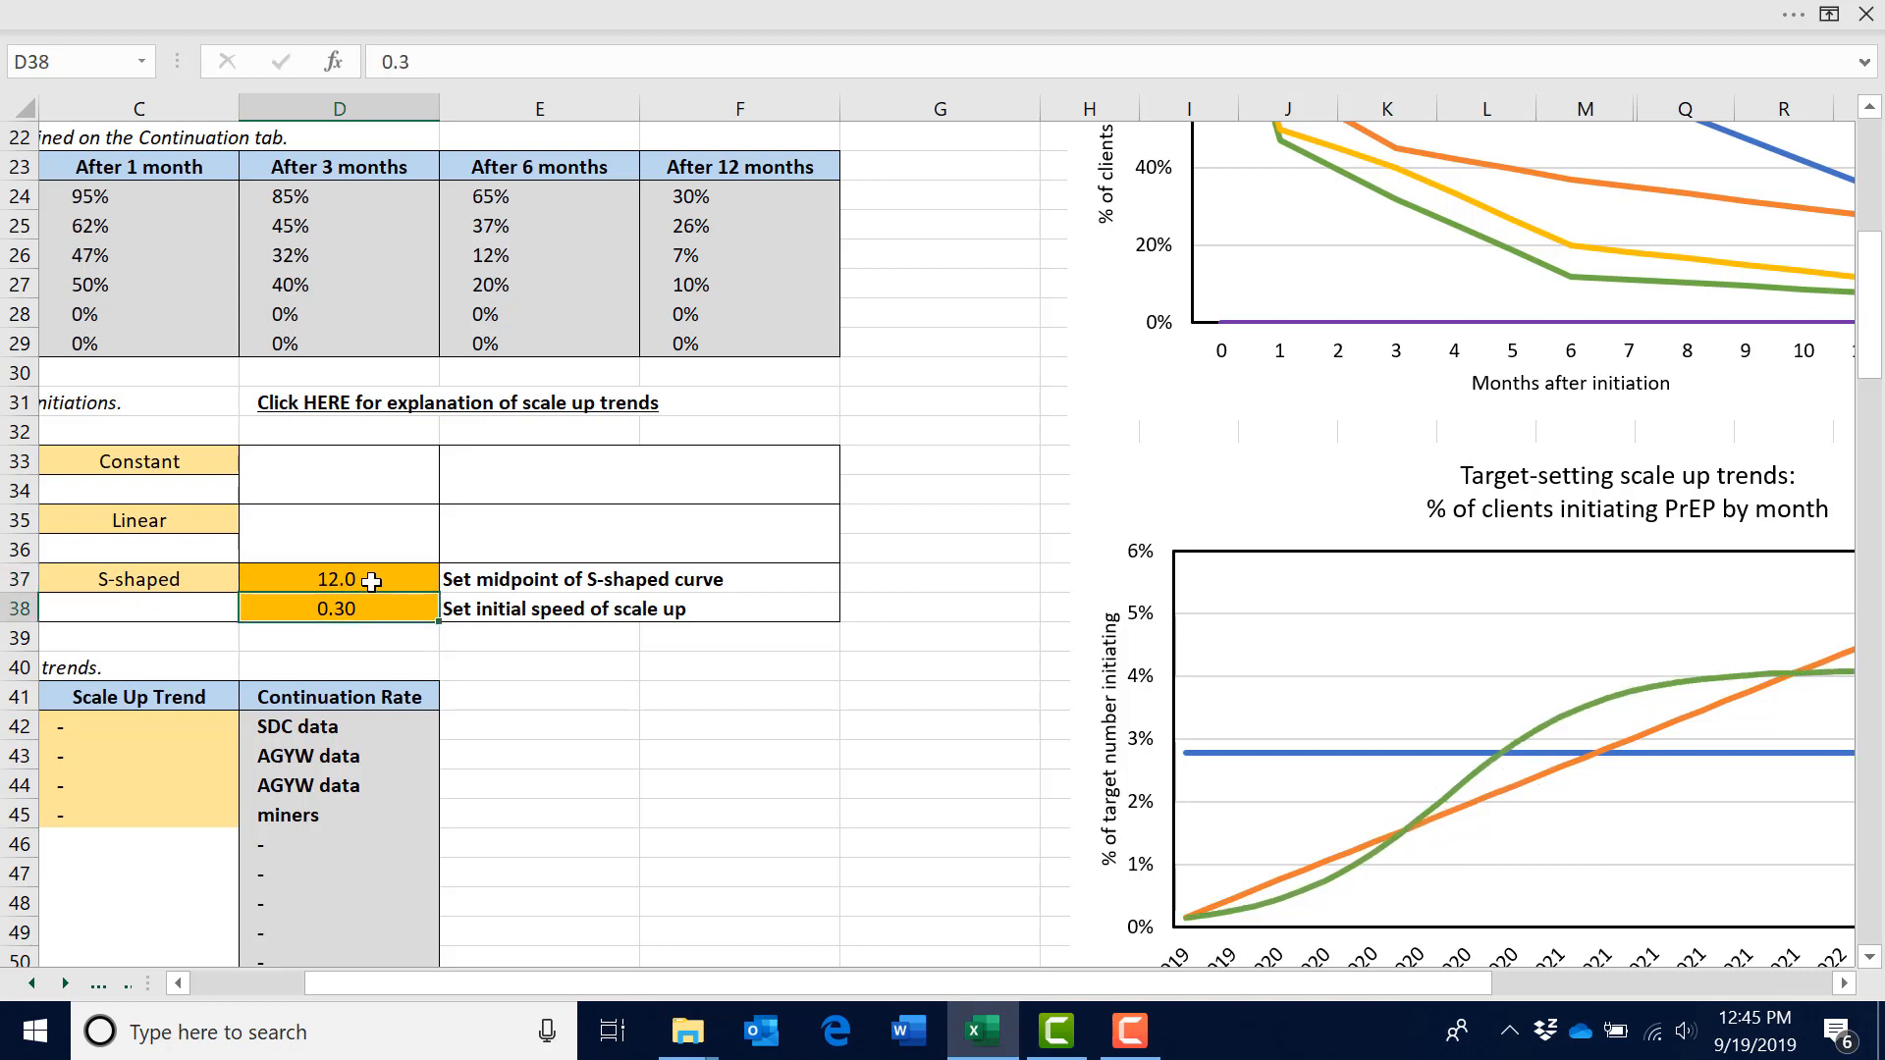
{"action": "left_click", "coordinate": [371, 581]}
{"action": "type", "text": "2"}
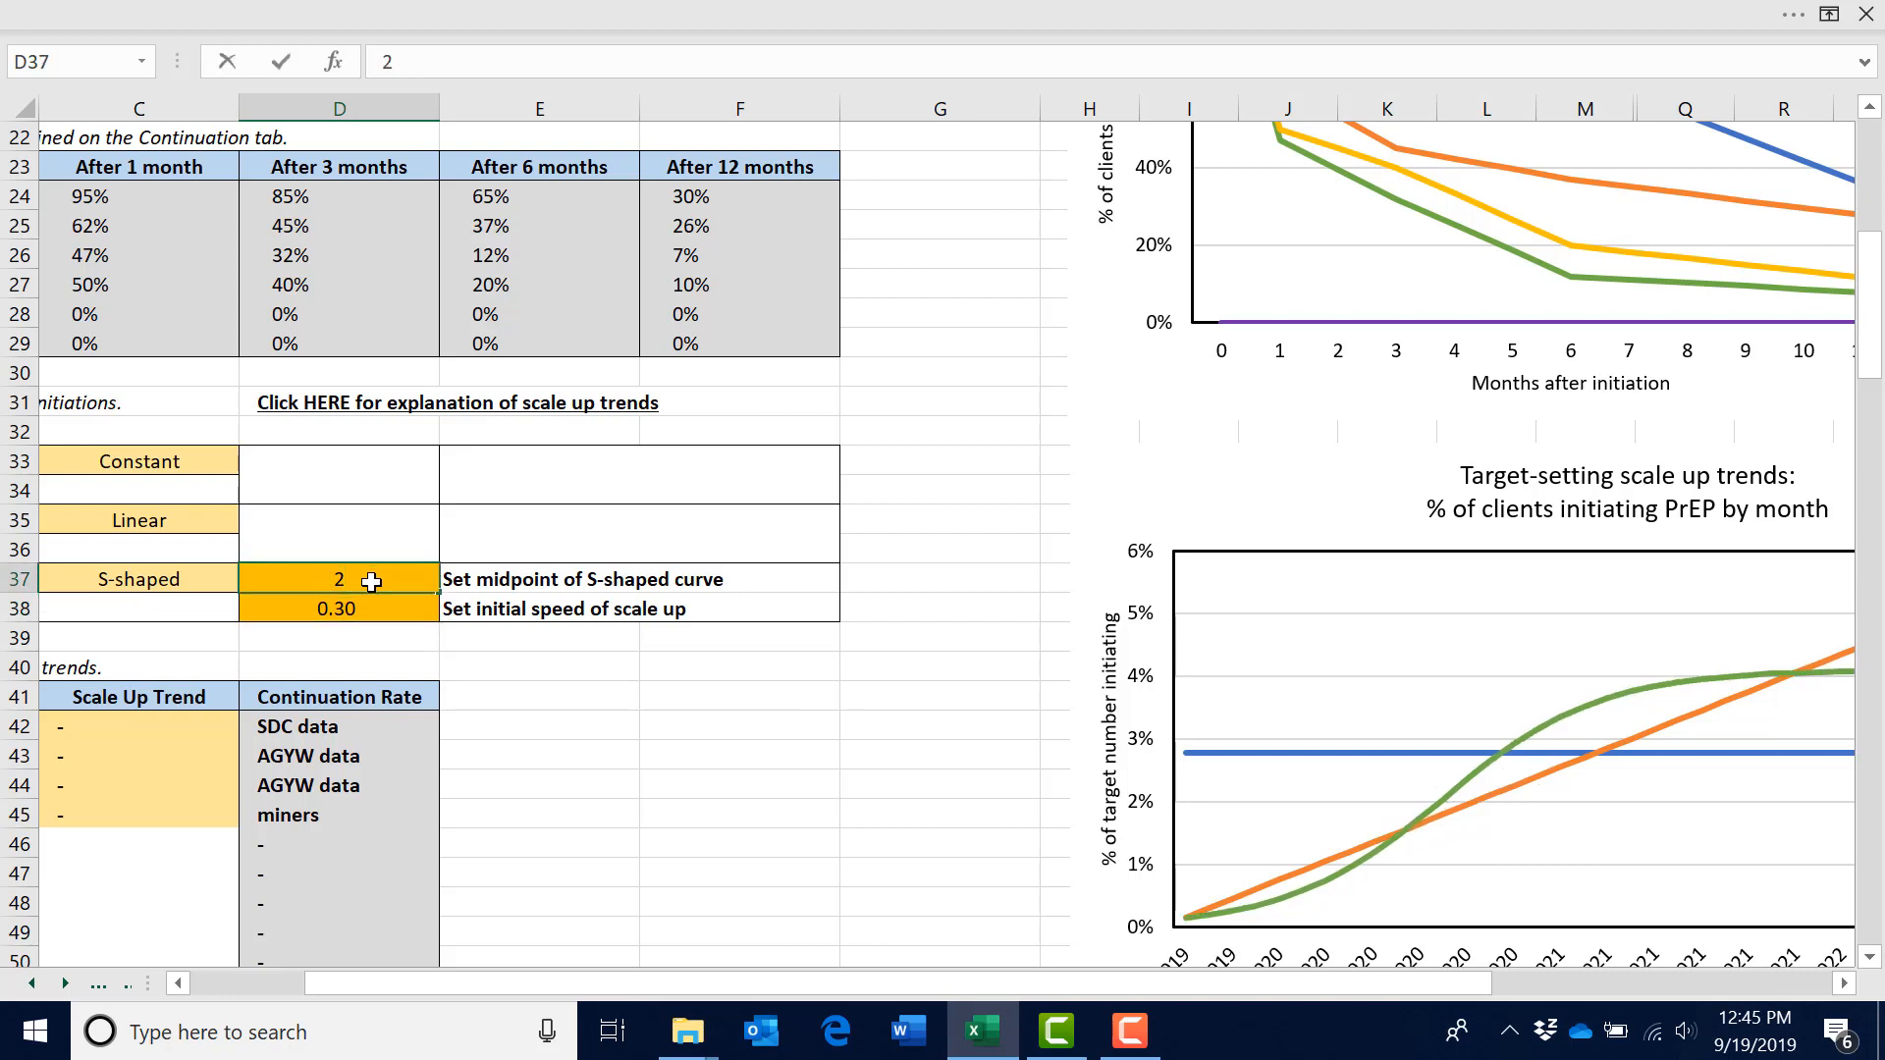
{"action": "type", "text": "4"}
{"action": "key", "text": "Return"}
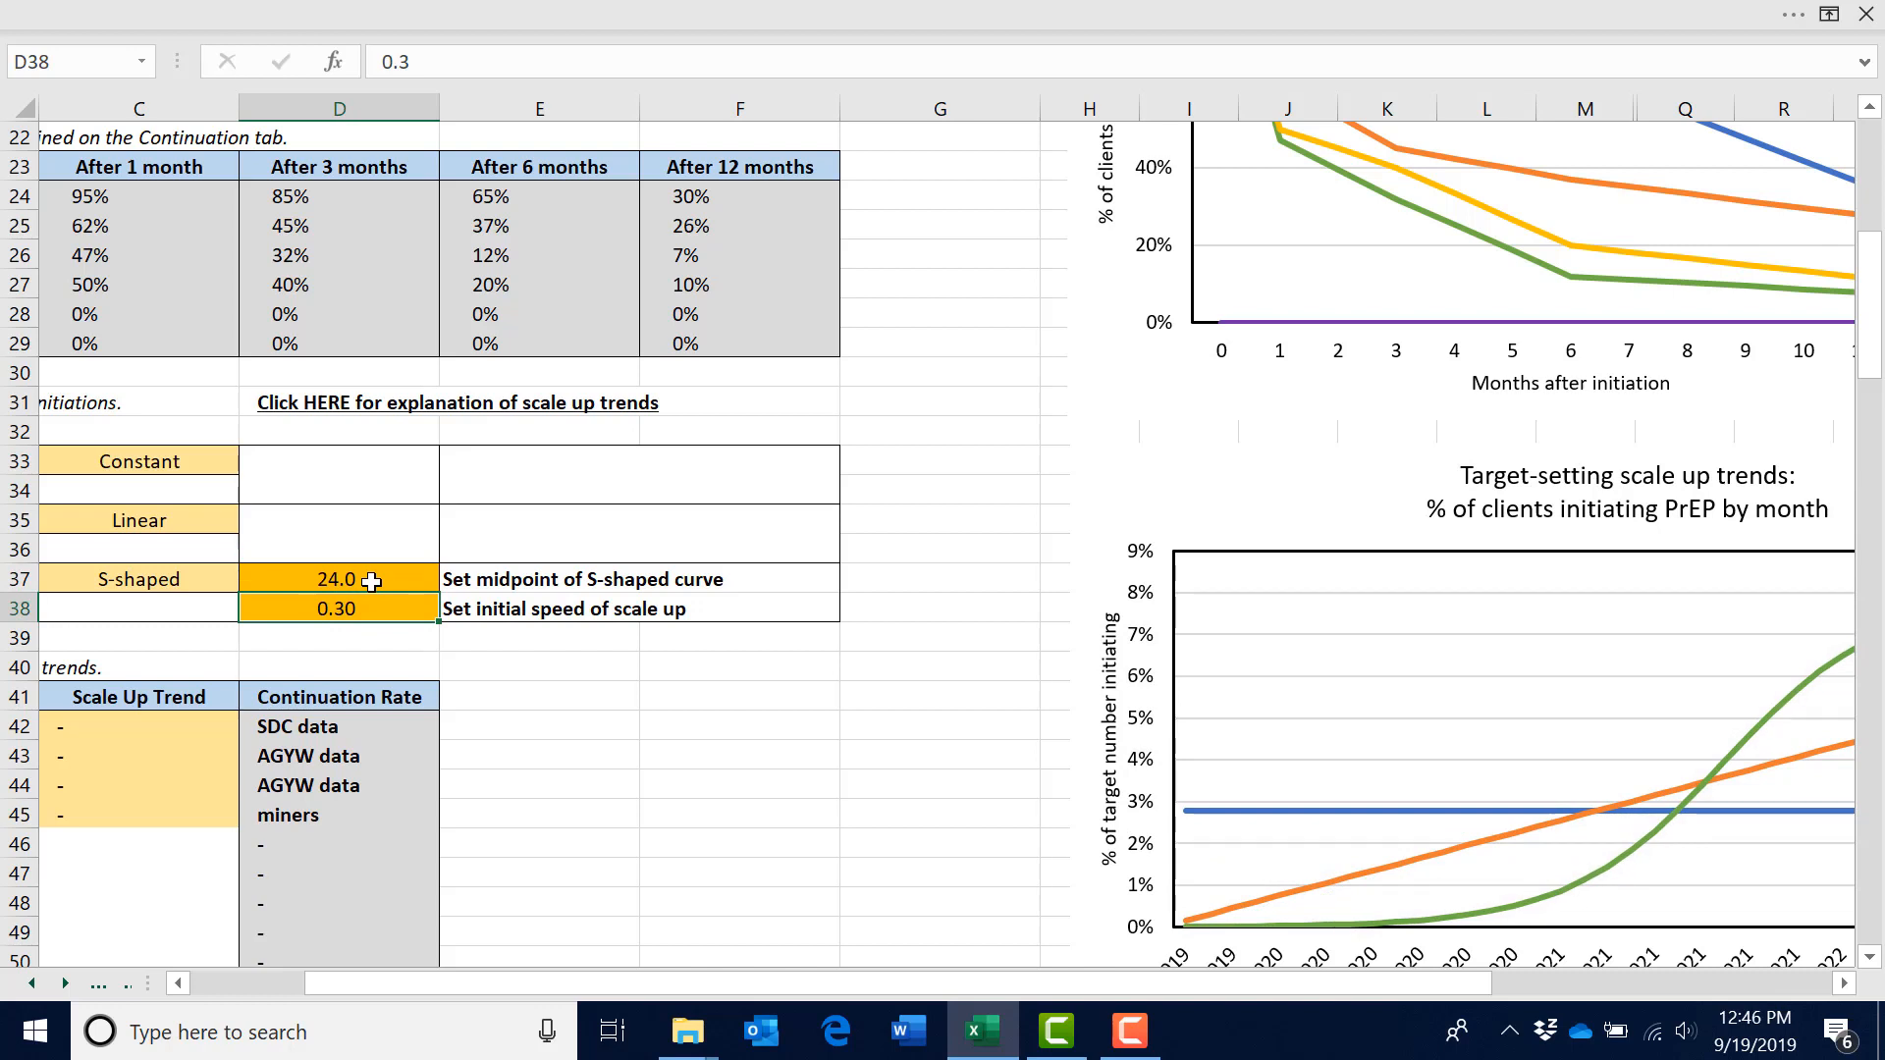
{"action": "left_click", "coordinate": [371, 581]}
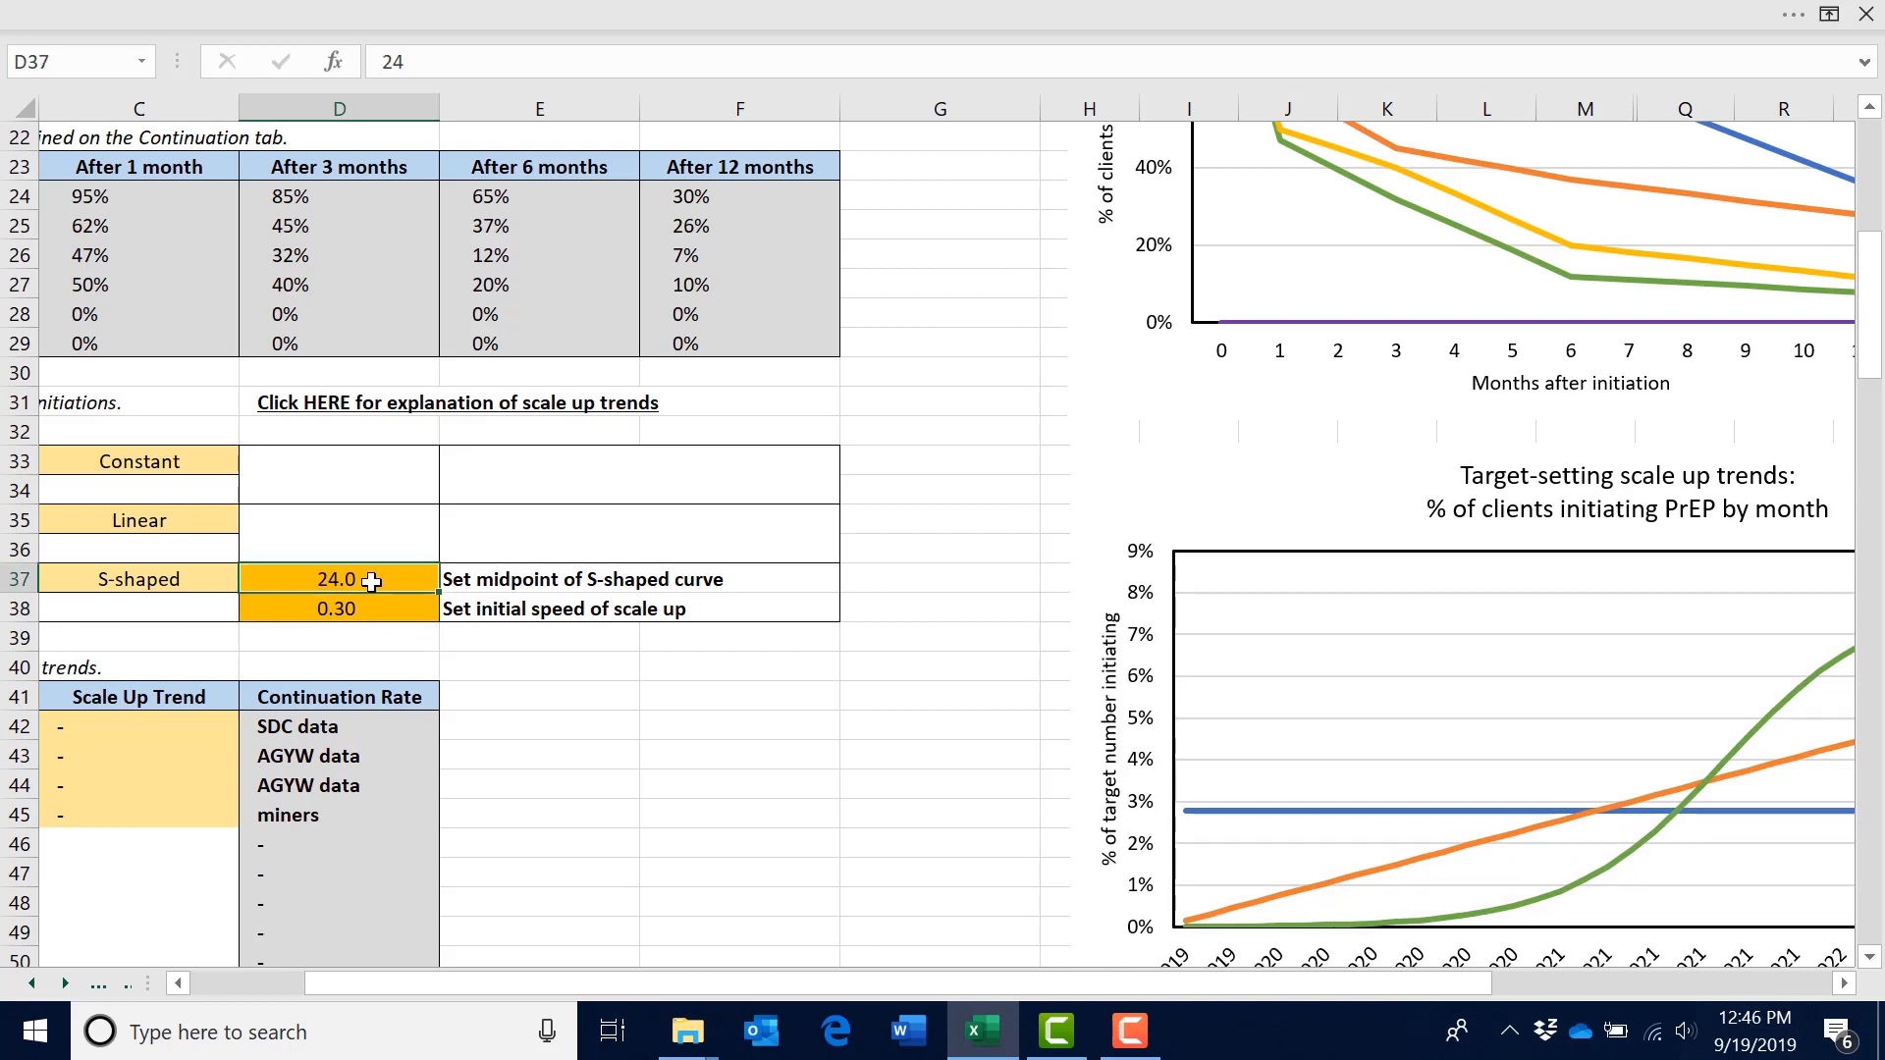
{"action": "type", "text": "15"}
{"action": "key", "text": "Return"}
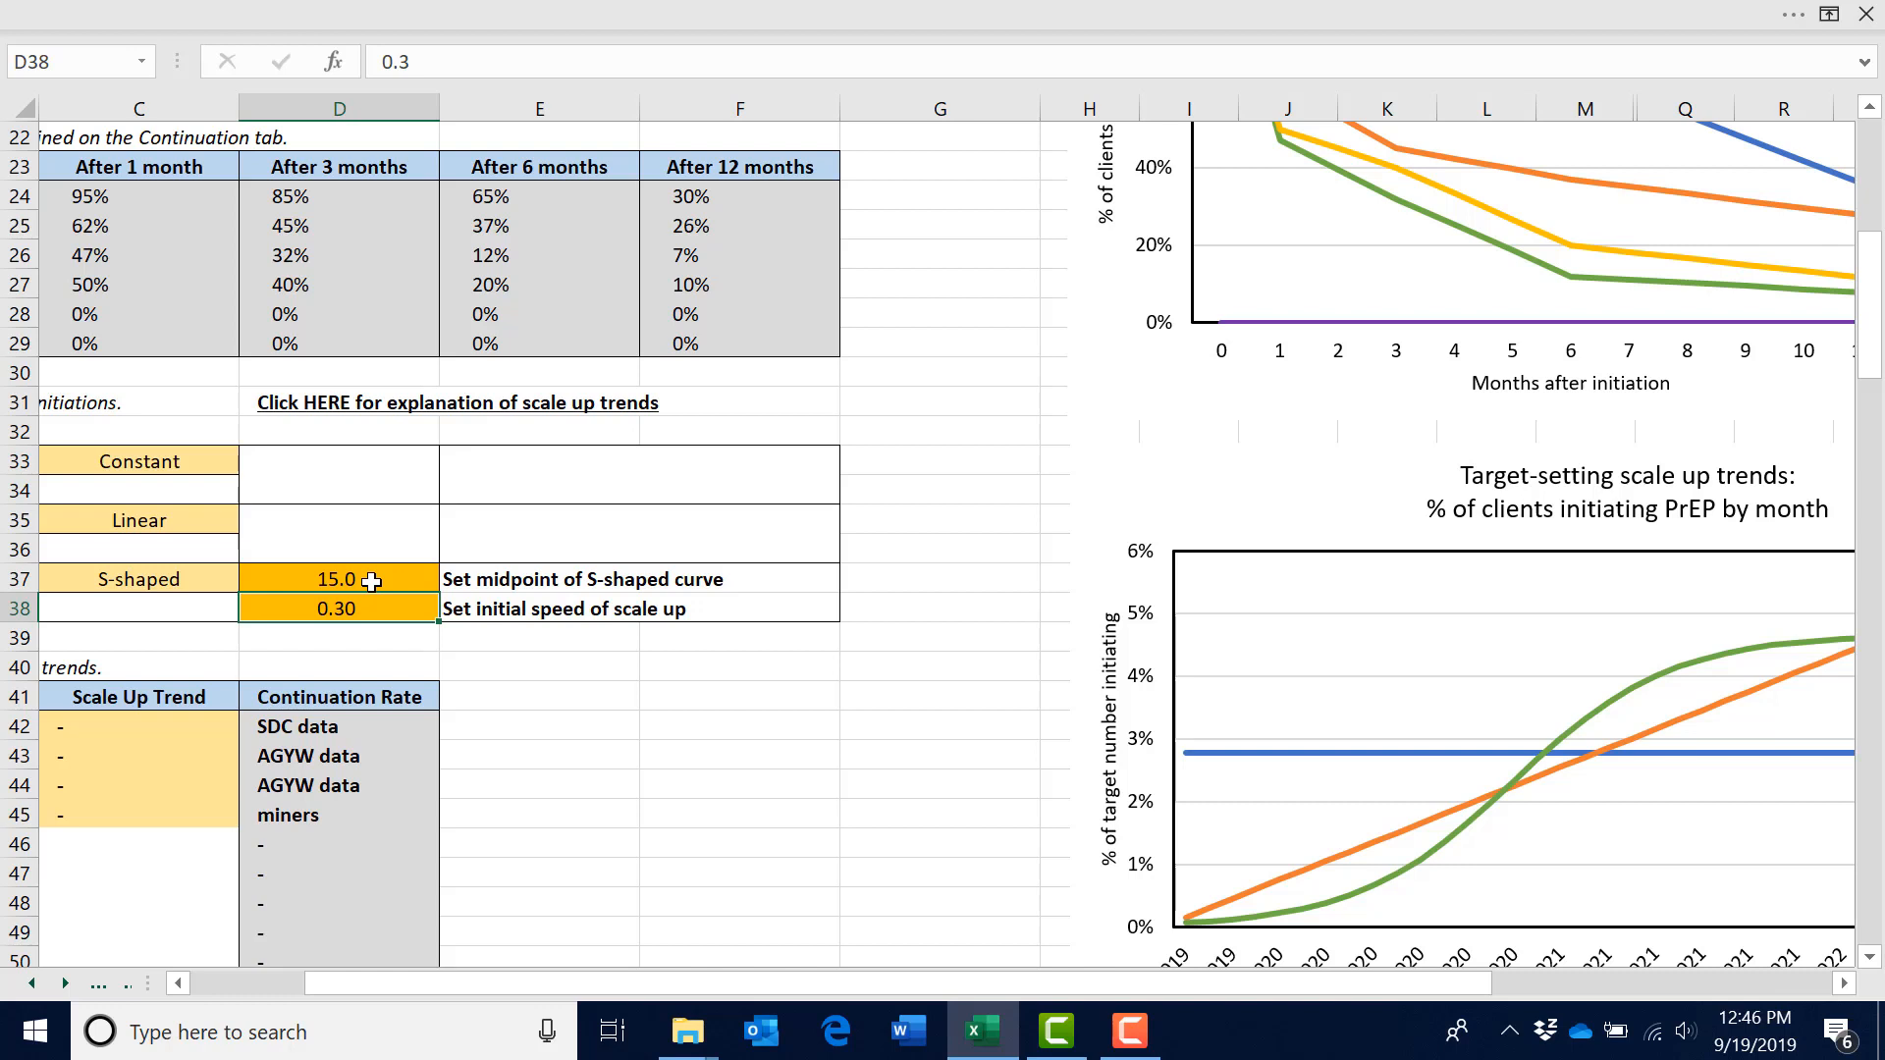
- Try initial scale up speeds of 0.7 and 0.2 for Trend C's S-shaped curve
{"action": "type", "text": ".7"}
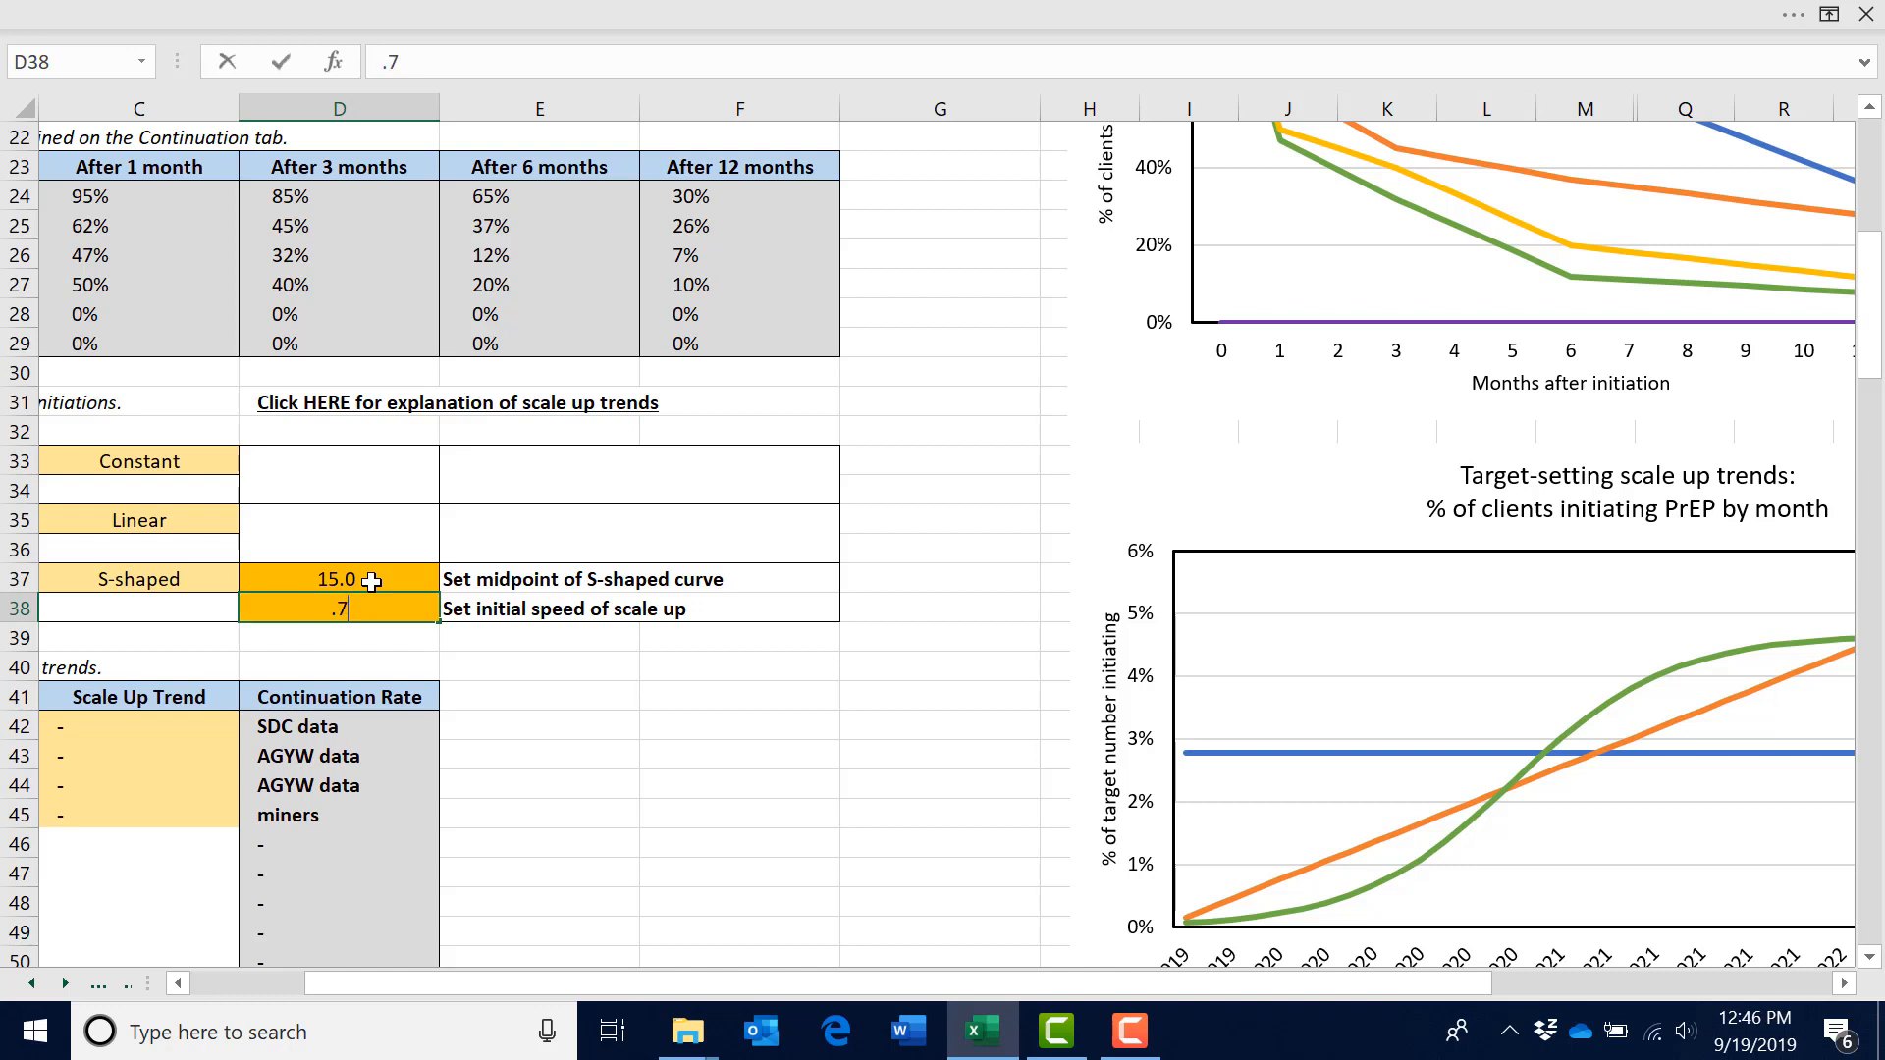
{"action": "key", "text": "Return"}
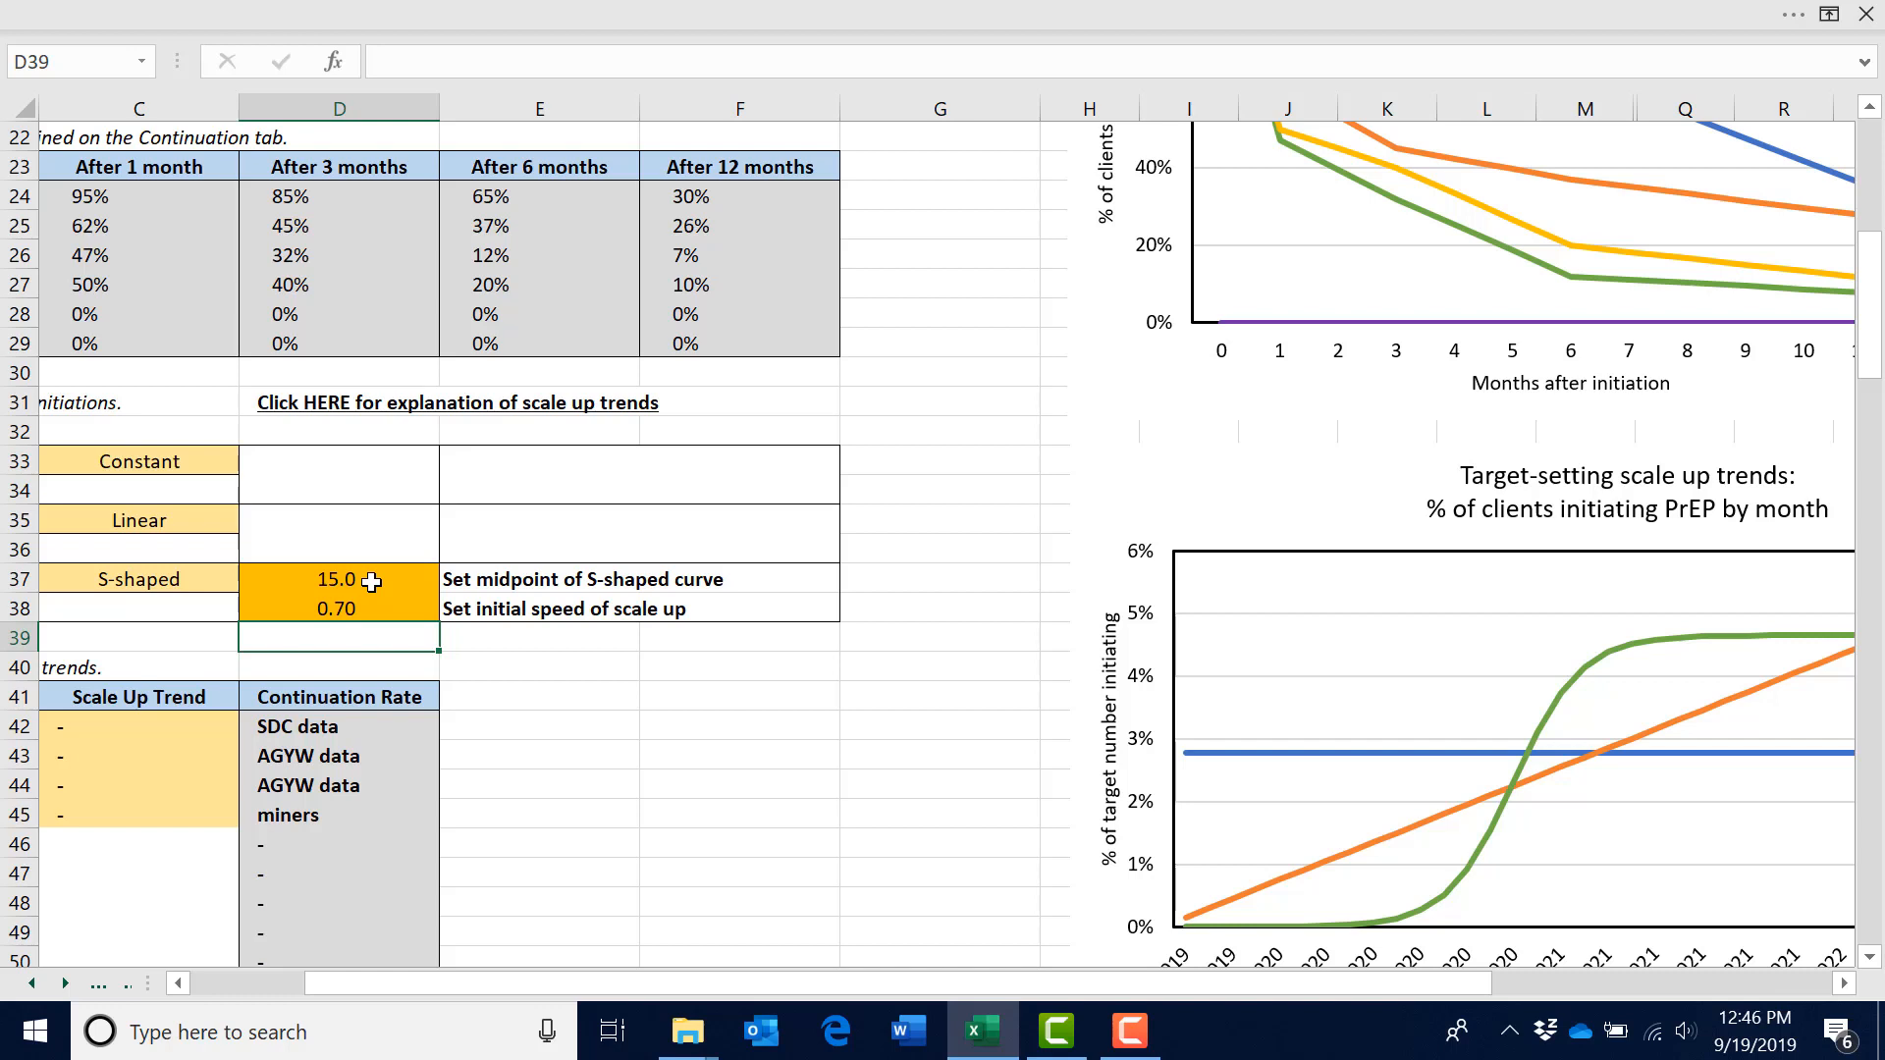
{"action": "key", "text": "Up"}
{"action": "type", "text": ".2"}
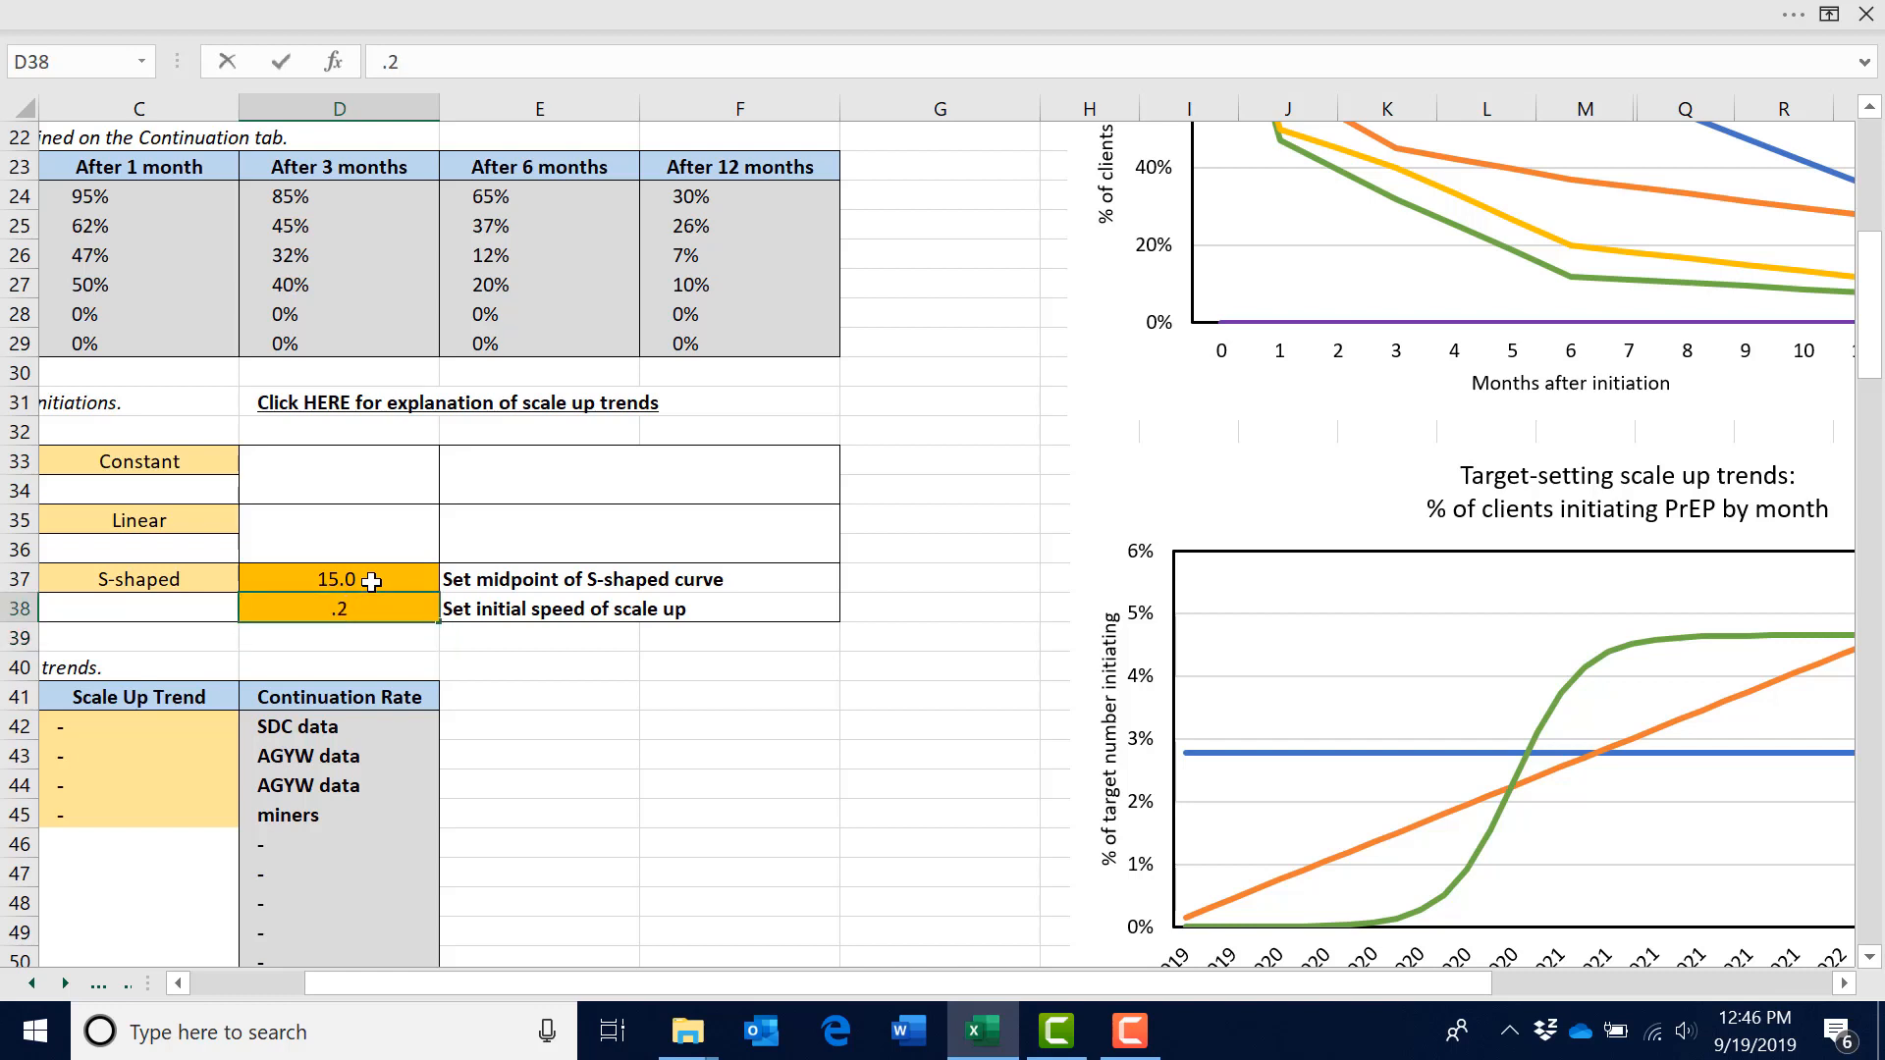
{"action": "key", "text": "Return"}
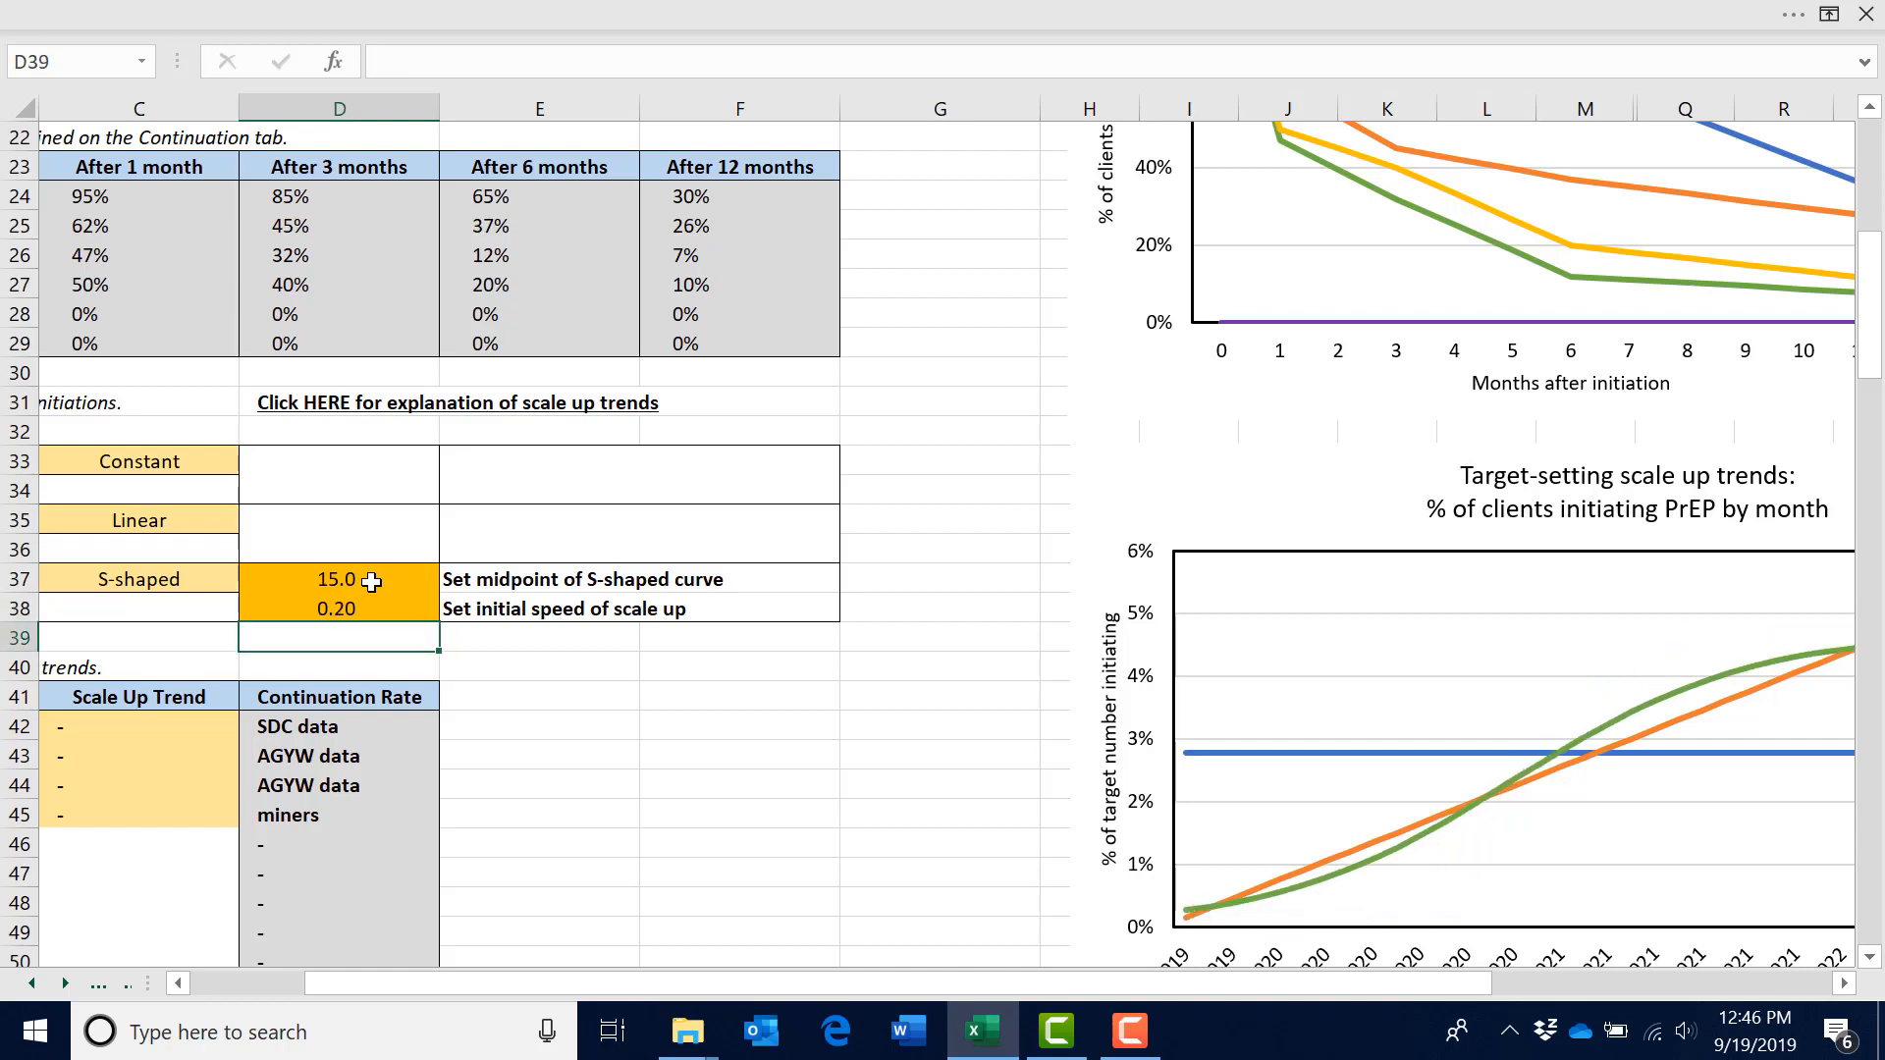
- Set the initial speed of scale up for Trend C to 0.4
{"action": "key", "text": "Up"}
{"action": "type", "text": ".4"}
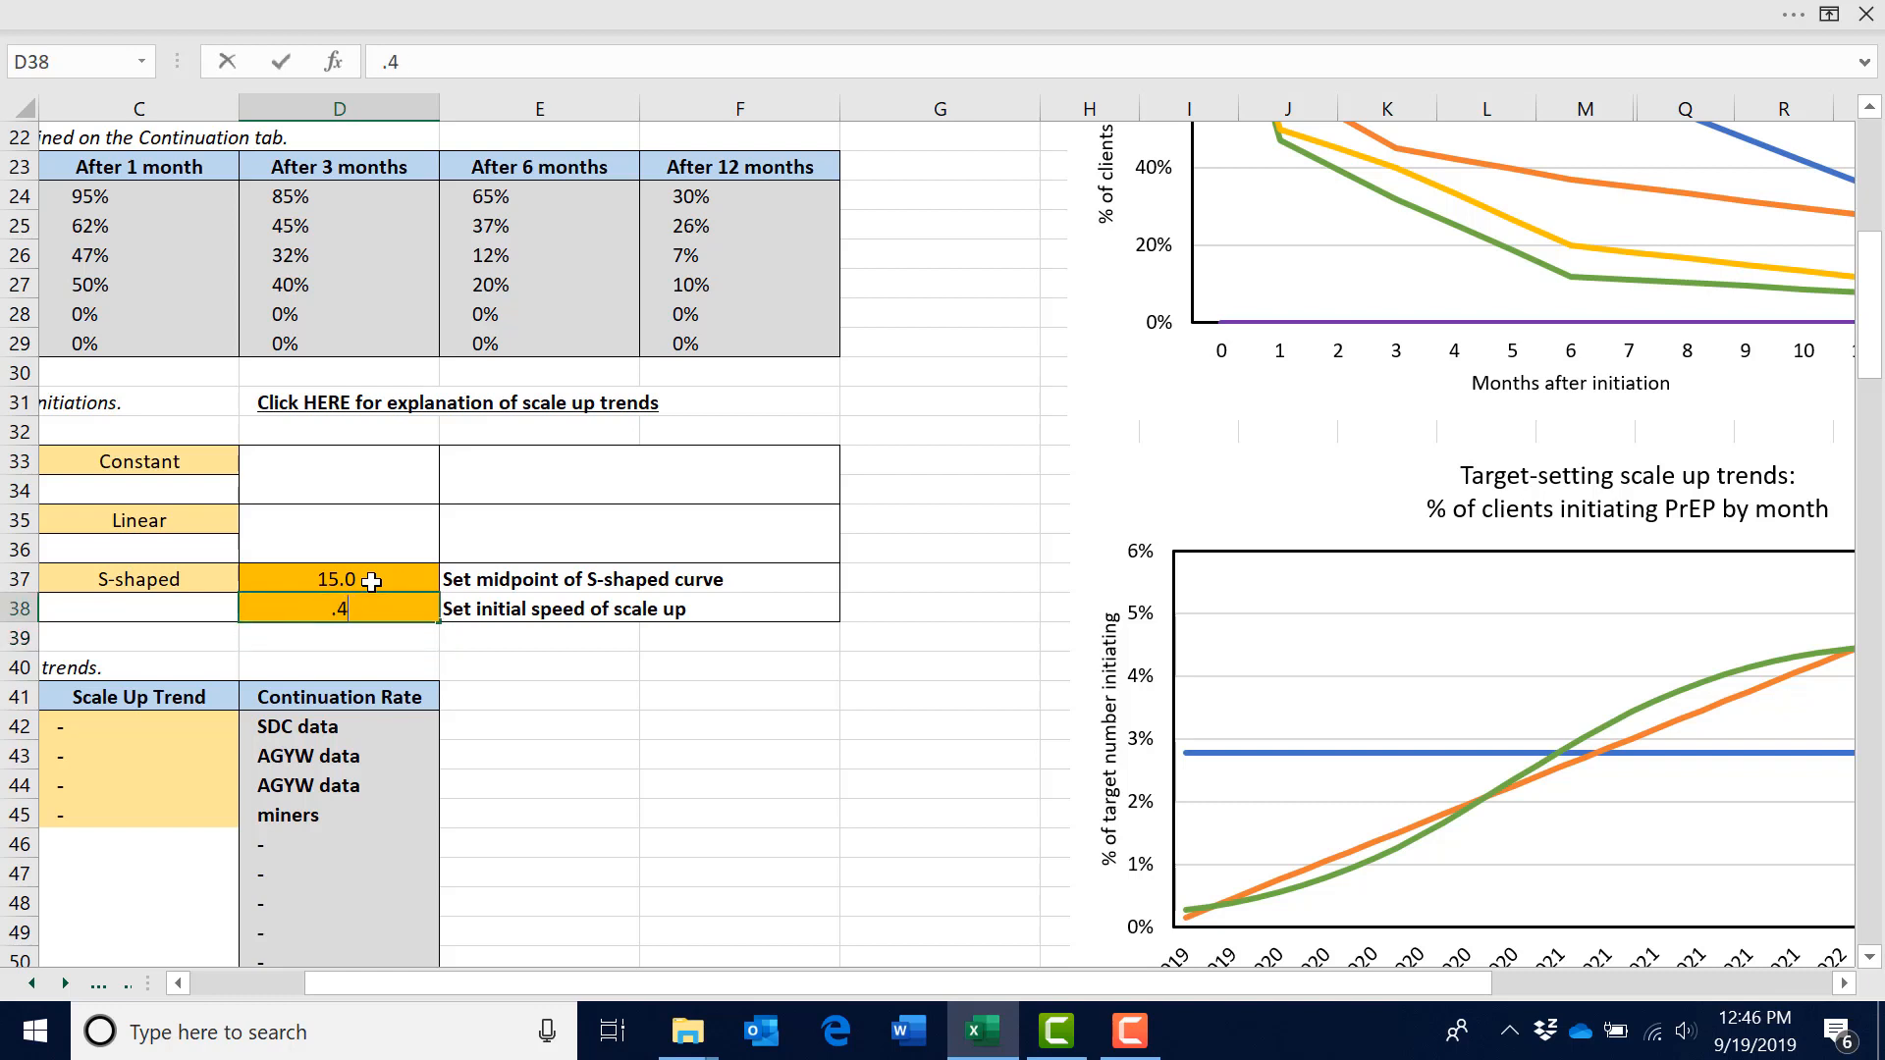
{"action": "key", "text": "Return"}
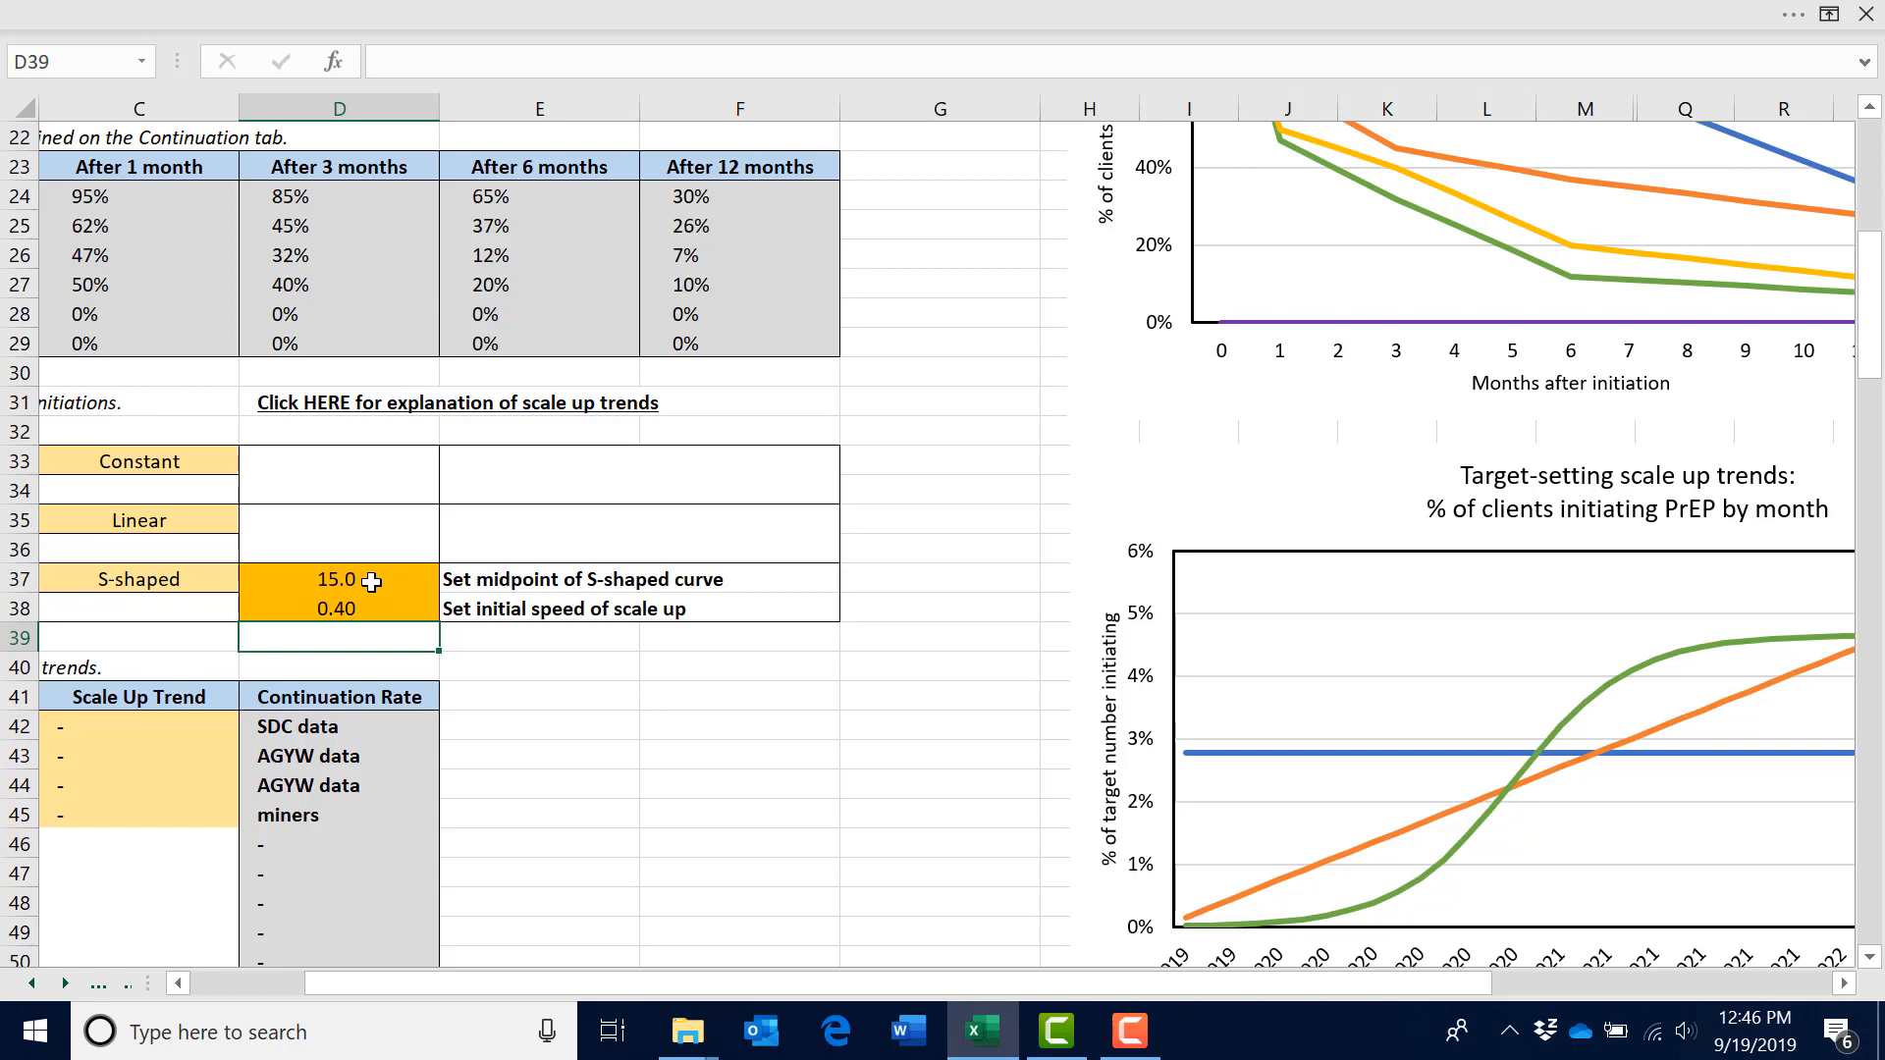
- Assign scale up Trend A to SDCs and Trend C to AGYW 15-19
{"action": "left_click_drag", "start_coordinate": [717, 986], "coordinate": [638, 987]}
{"action": "left_click", "coordinate": [546, 726]}
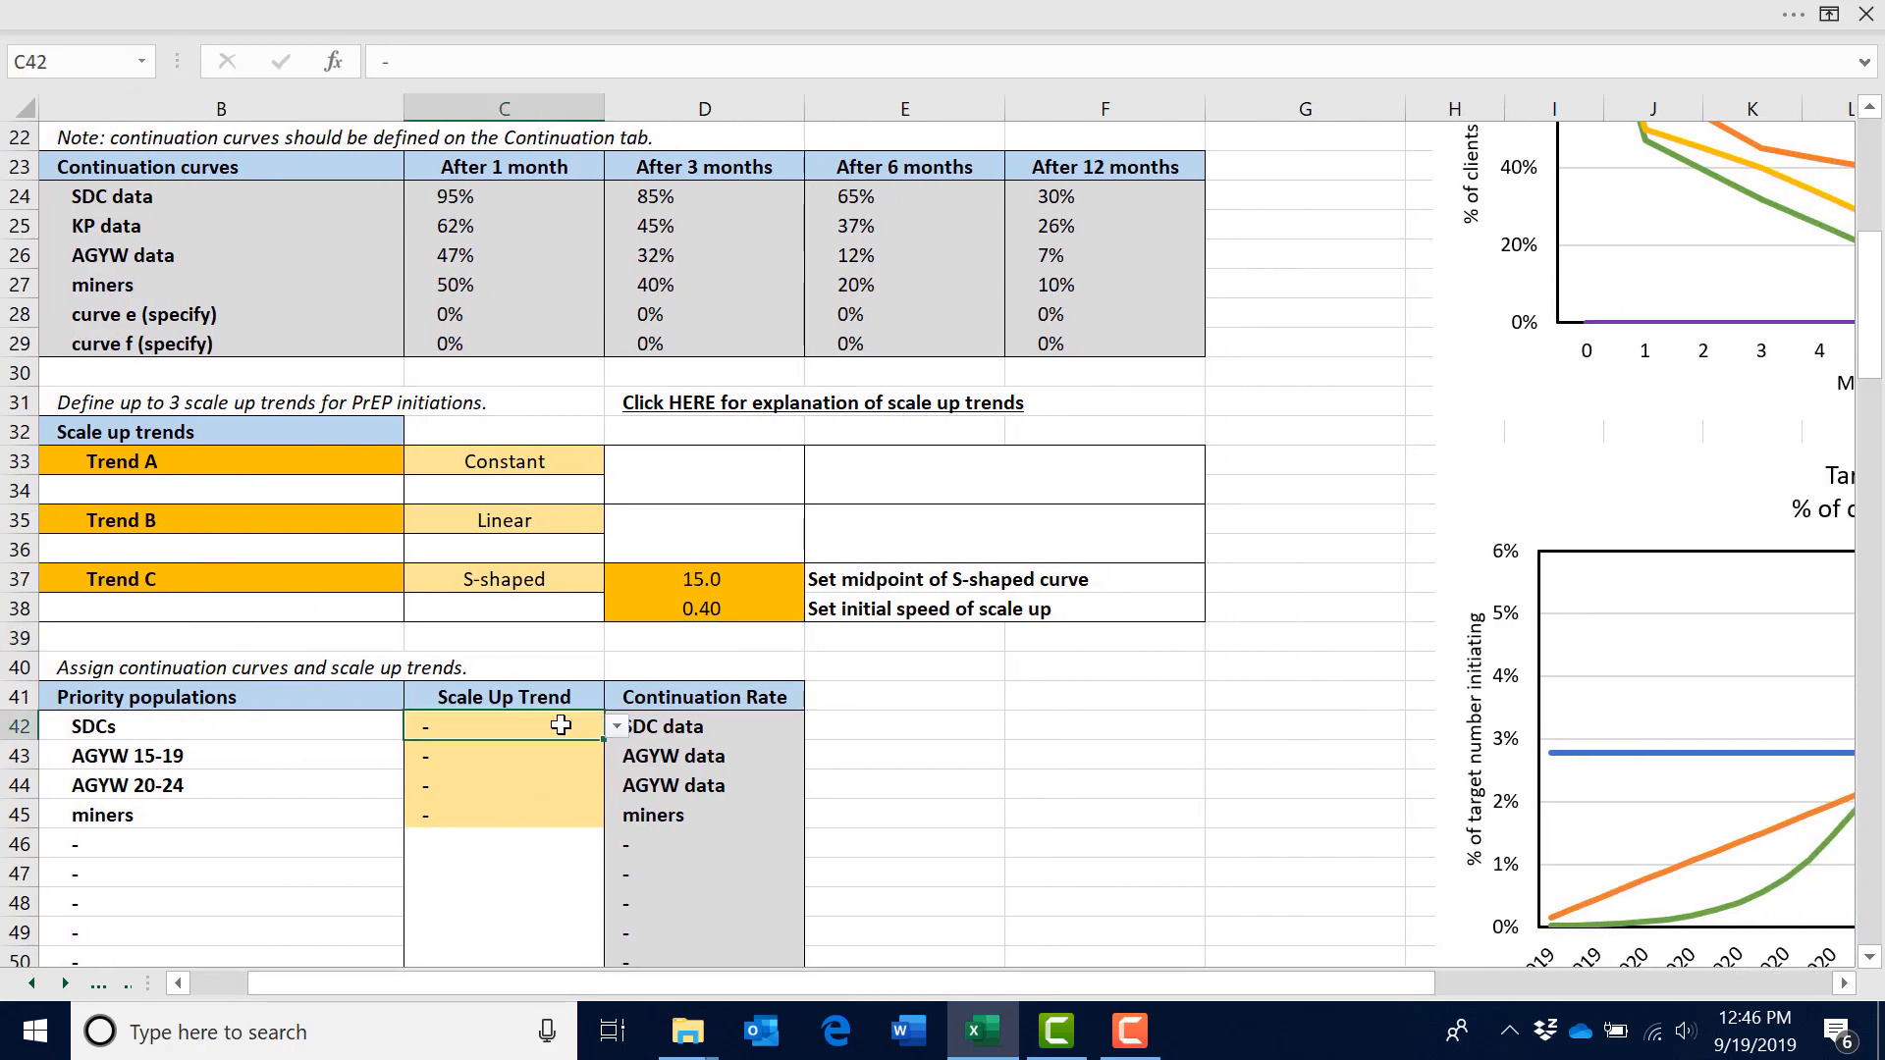
{"action": "left_click", "coordinate": [617, 727]}
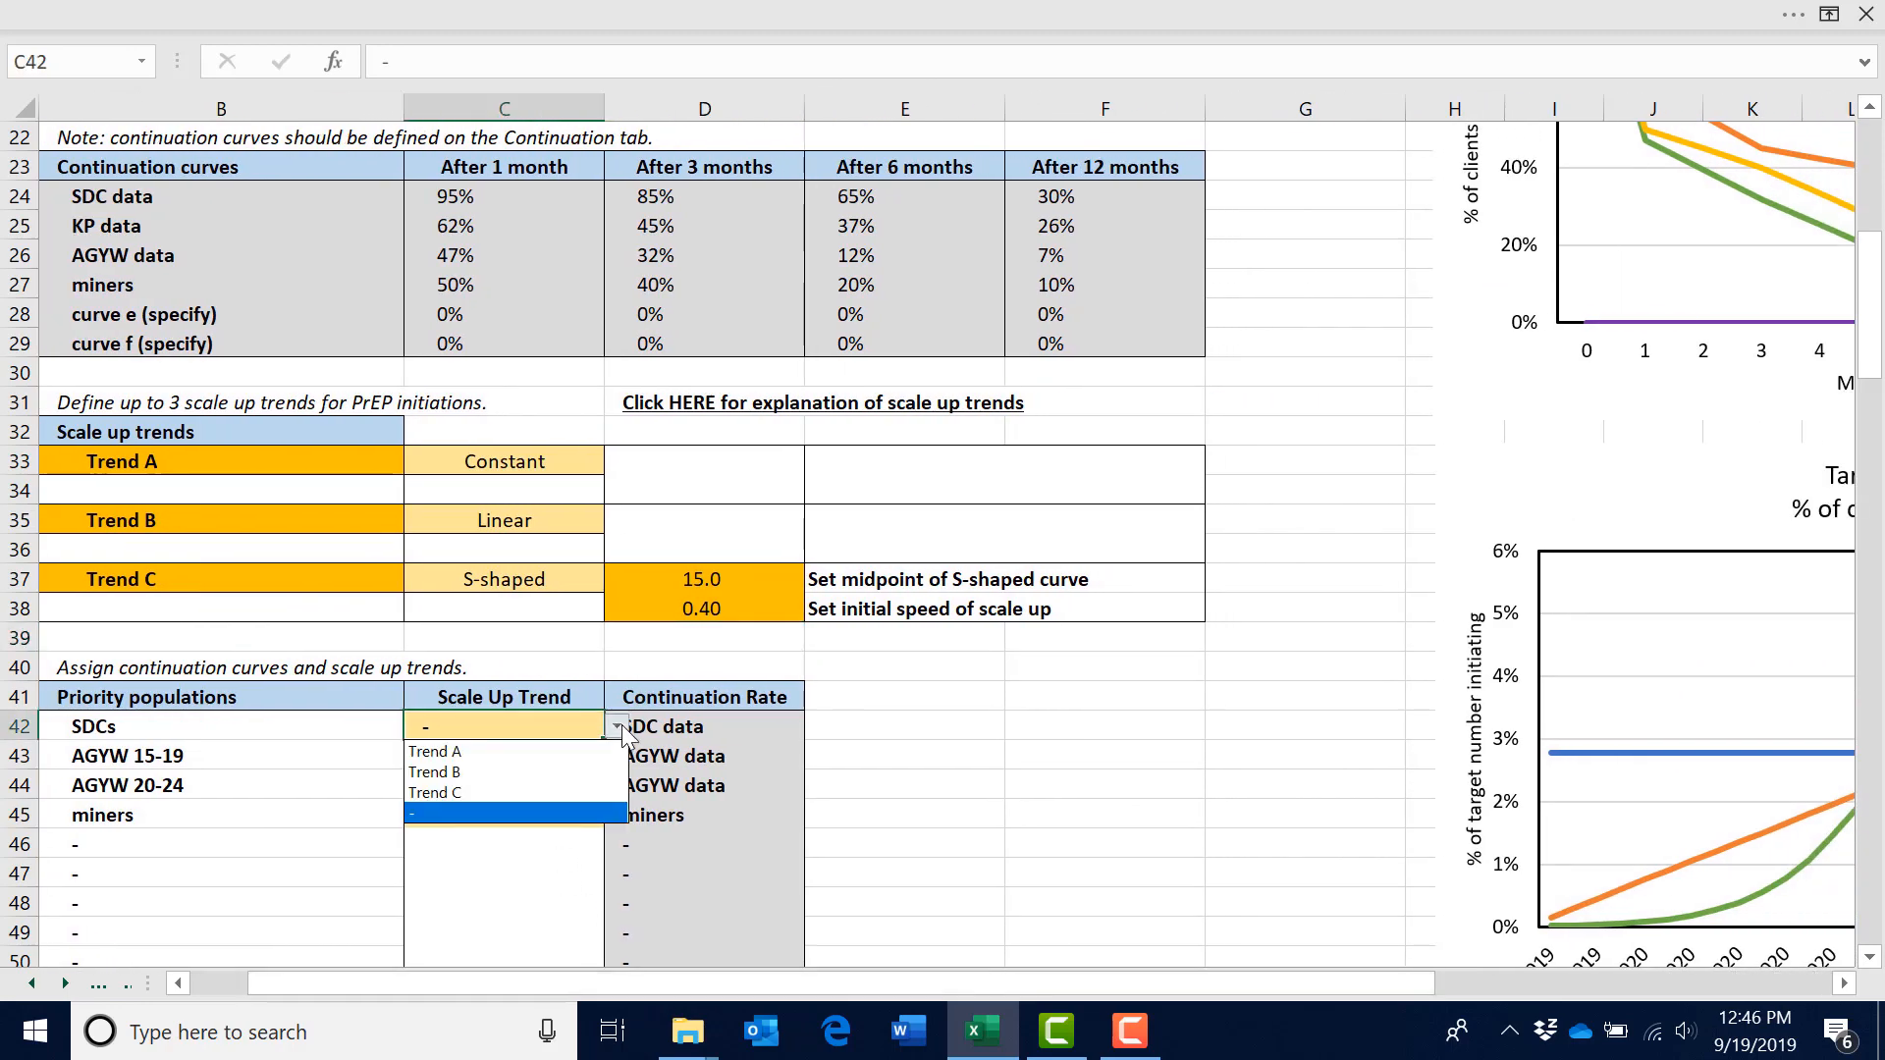
{"action": "left_click", "coordinate": [567, 752]}
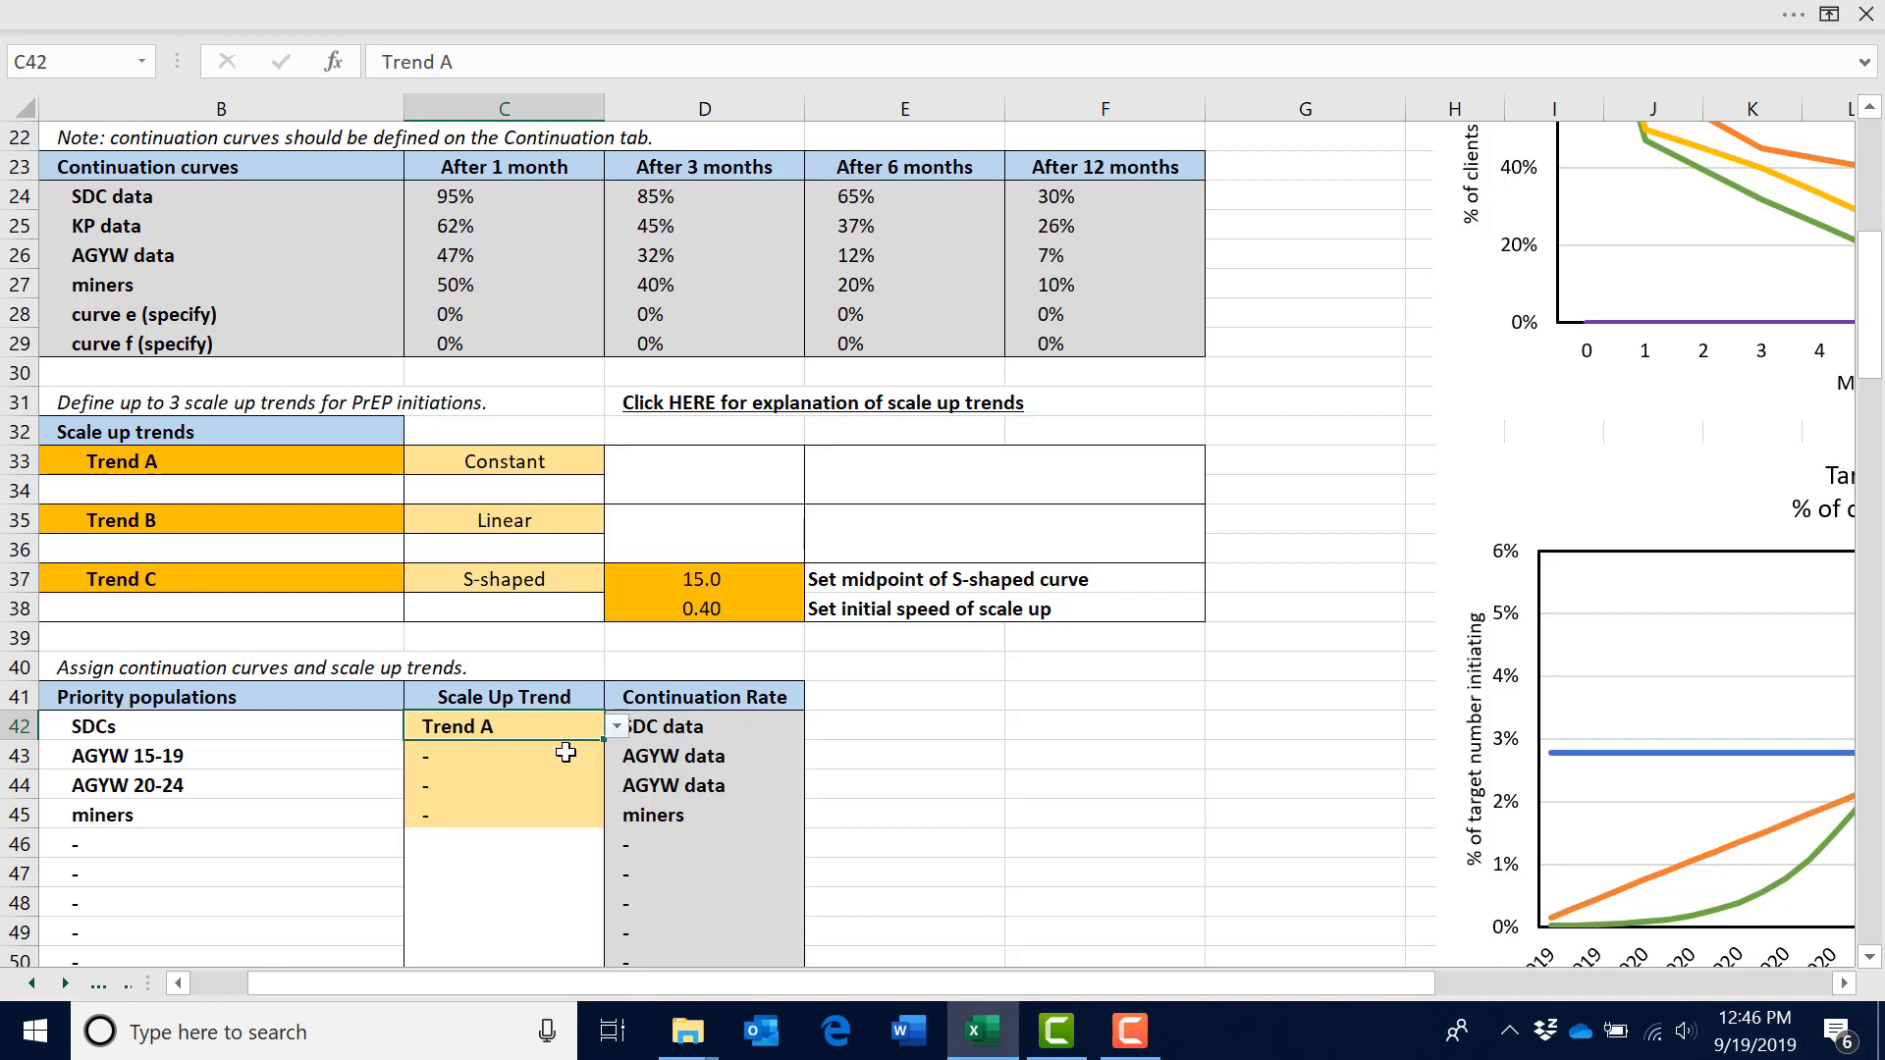
{"action": "left_click", "coordinate": [568, 756]}
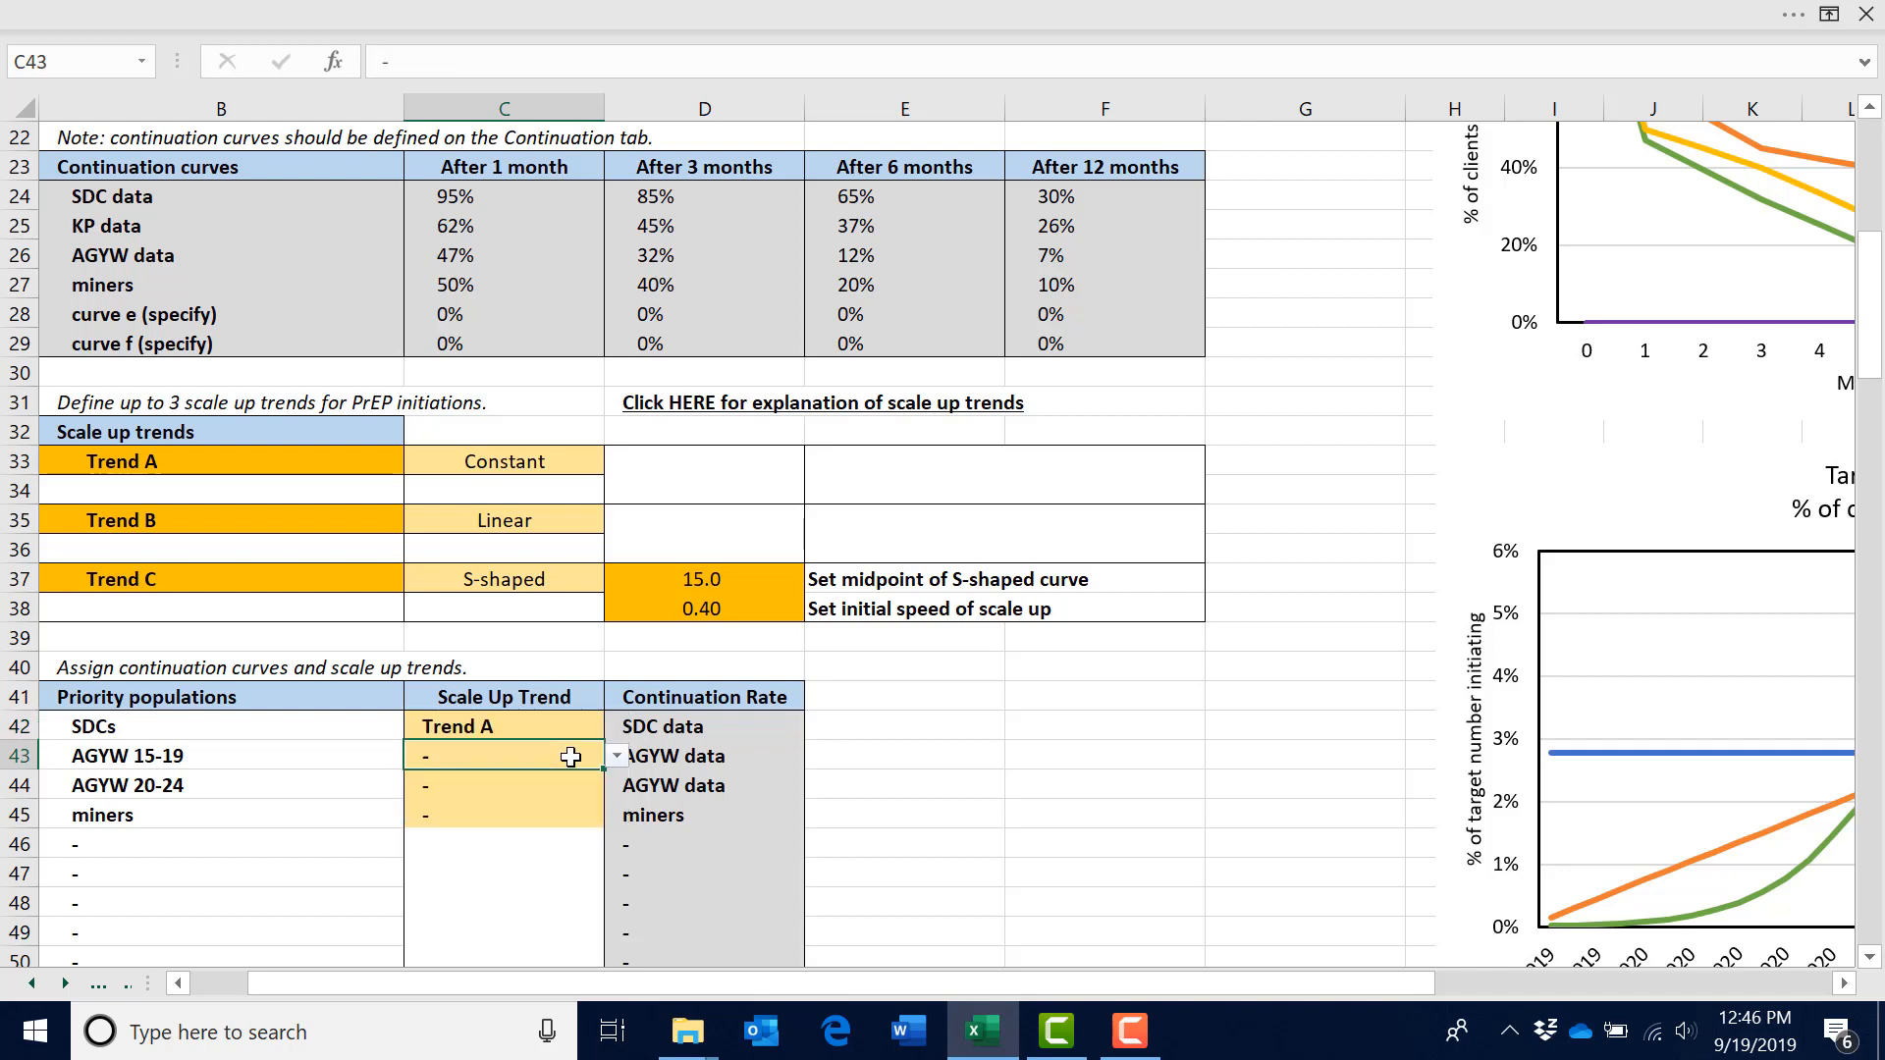
{"action": "left_click", "coordinate": [623, 763]}
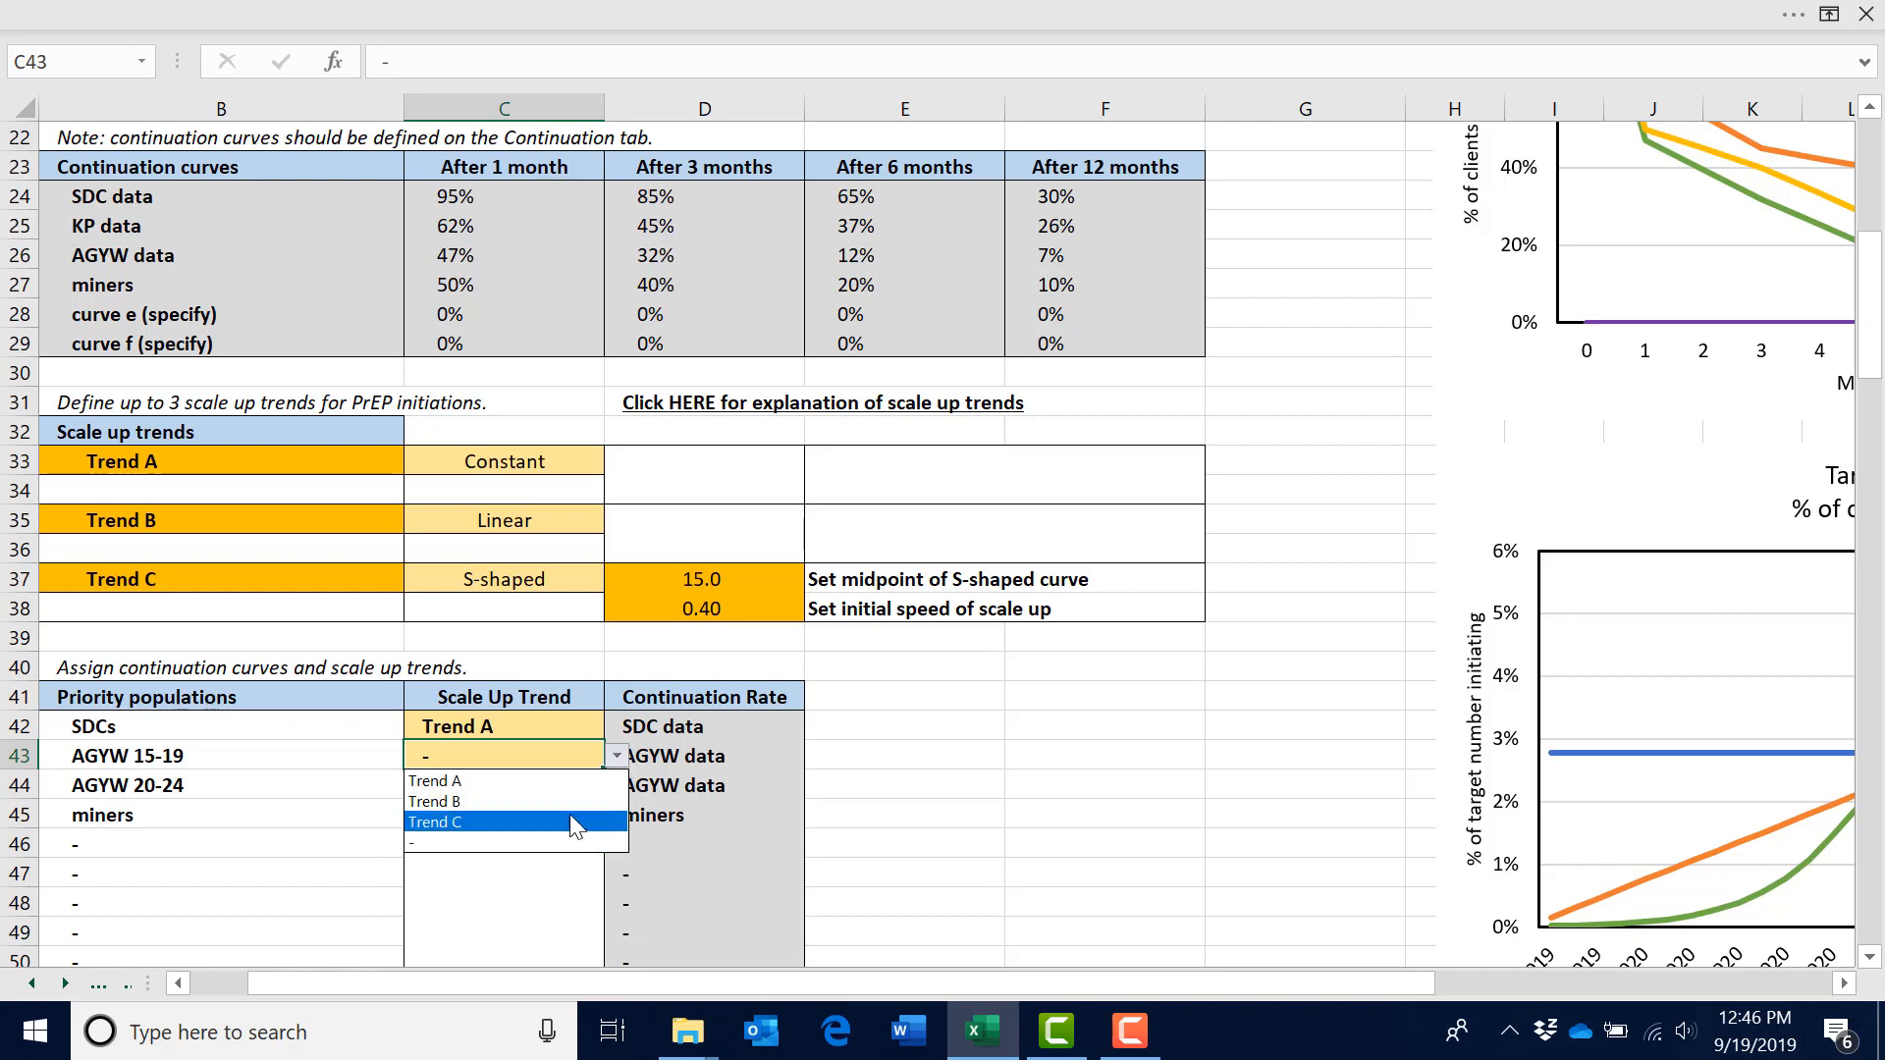
{"action": "left_click", "coordinate": [577, 822]}
- Assign scale up Trend C to both AGYW 20-24 and miners
{"action": "left_click", "coordinate": [562, 785]}
{"action": "left_click", "coordinate": [616, 787]}
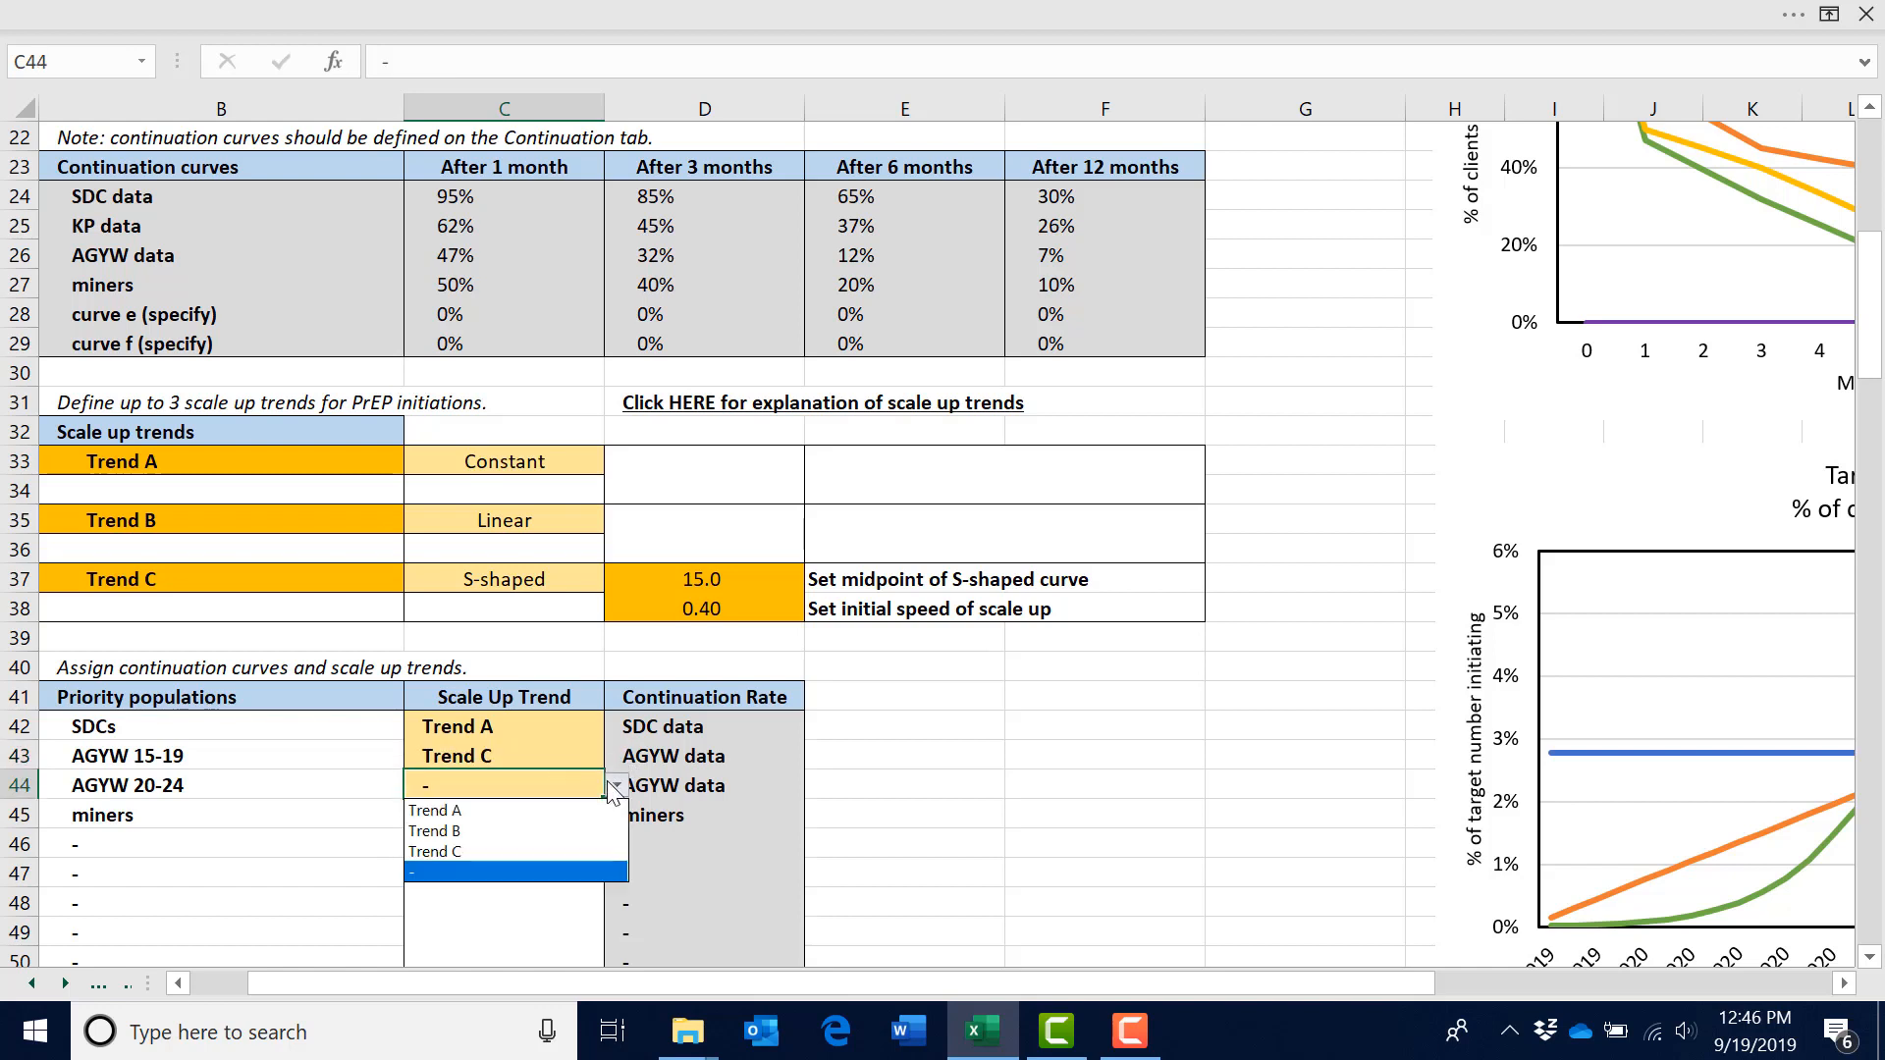
{"action": "left_click", "coordinate": [561, 850]}
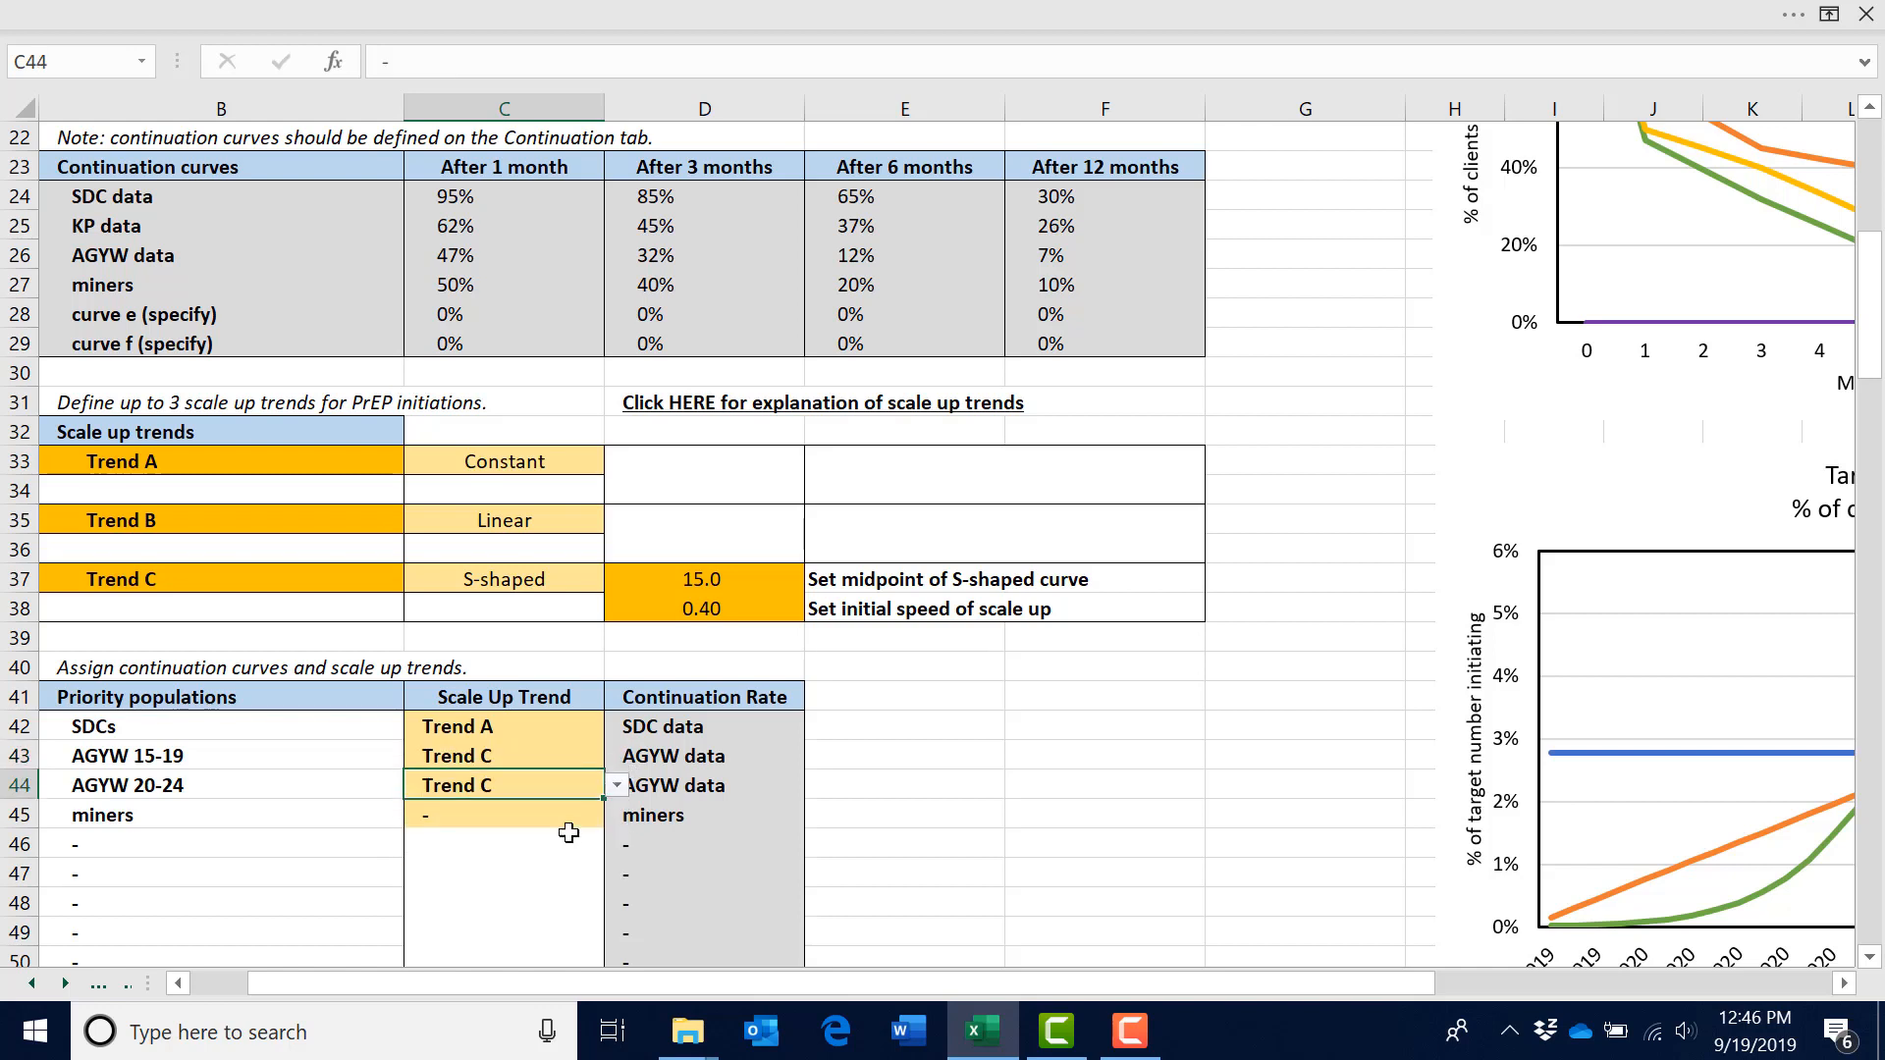
{"action": "left_click", "coordinate": [580, 815]}
{"action": "left_click", "coordinate": [619, 815]}
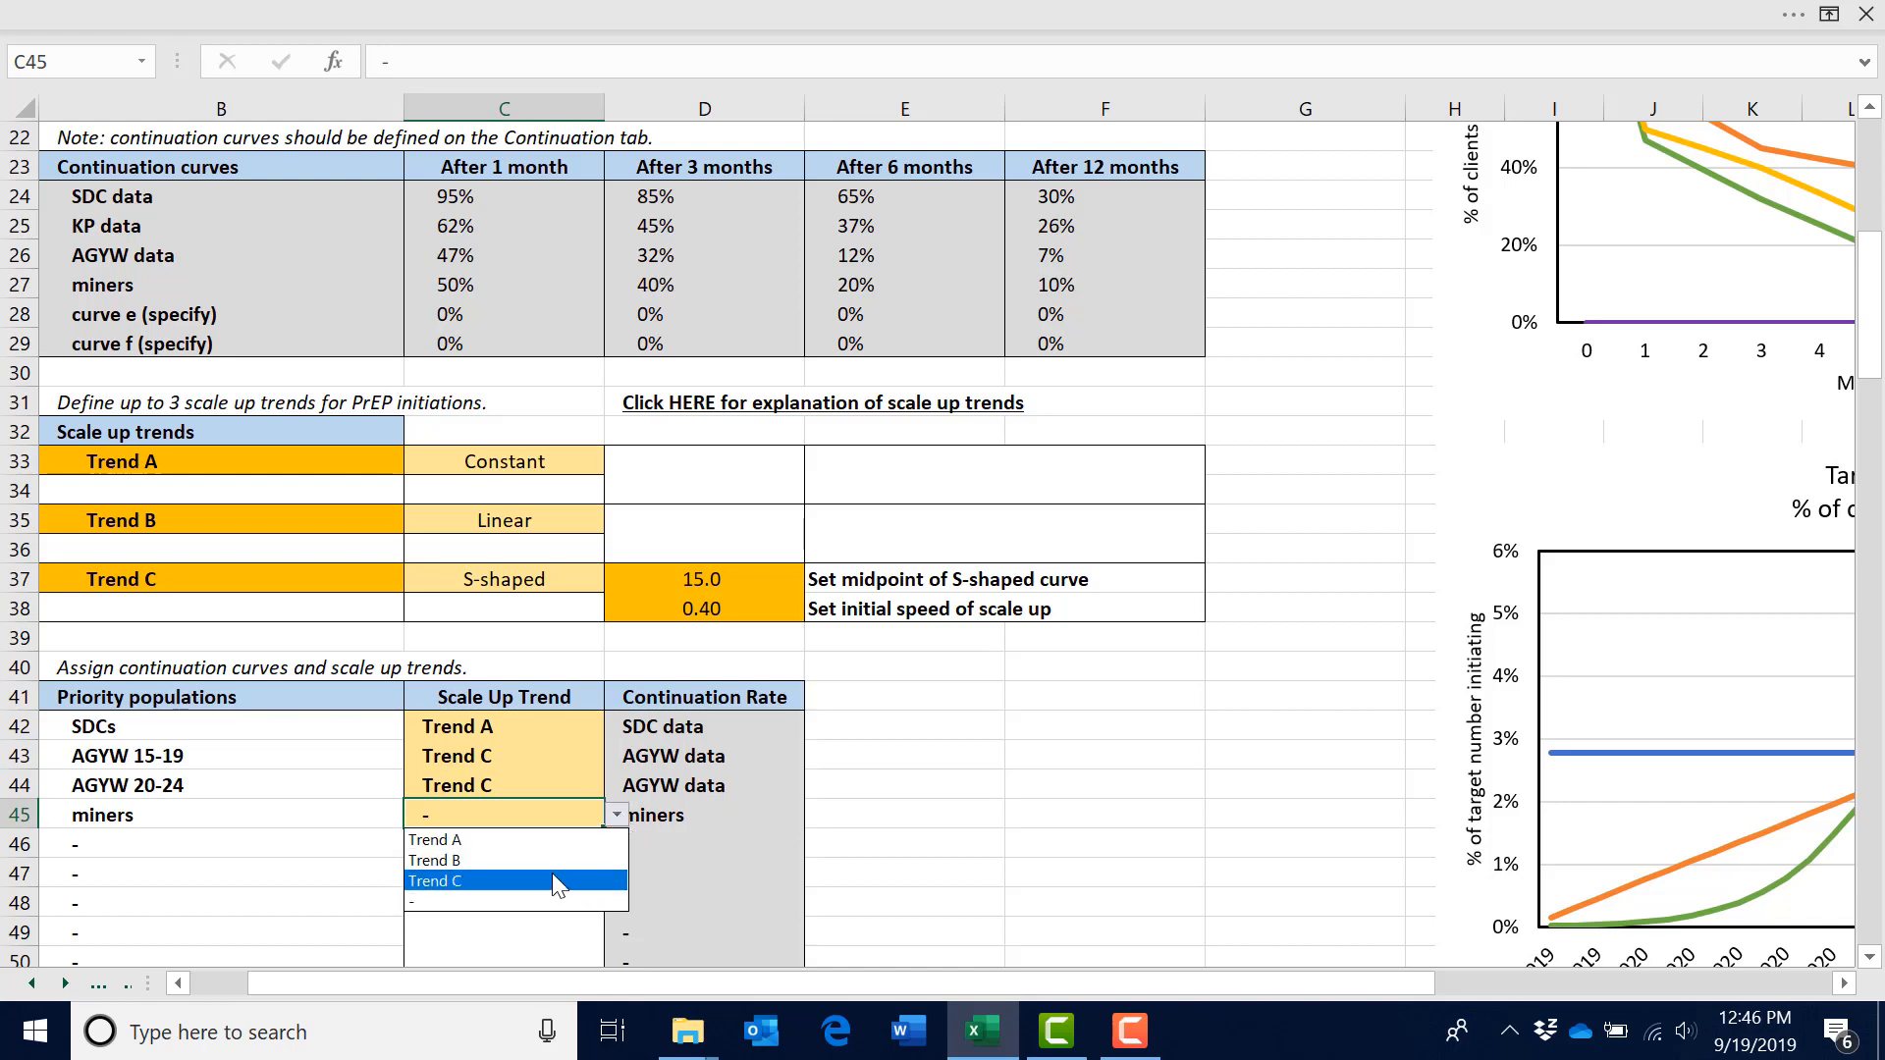
{"action": "left_click", "coordinate": [552, 876]}
{"action": "left_click", "coordinate": [977, 786]}
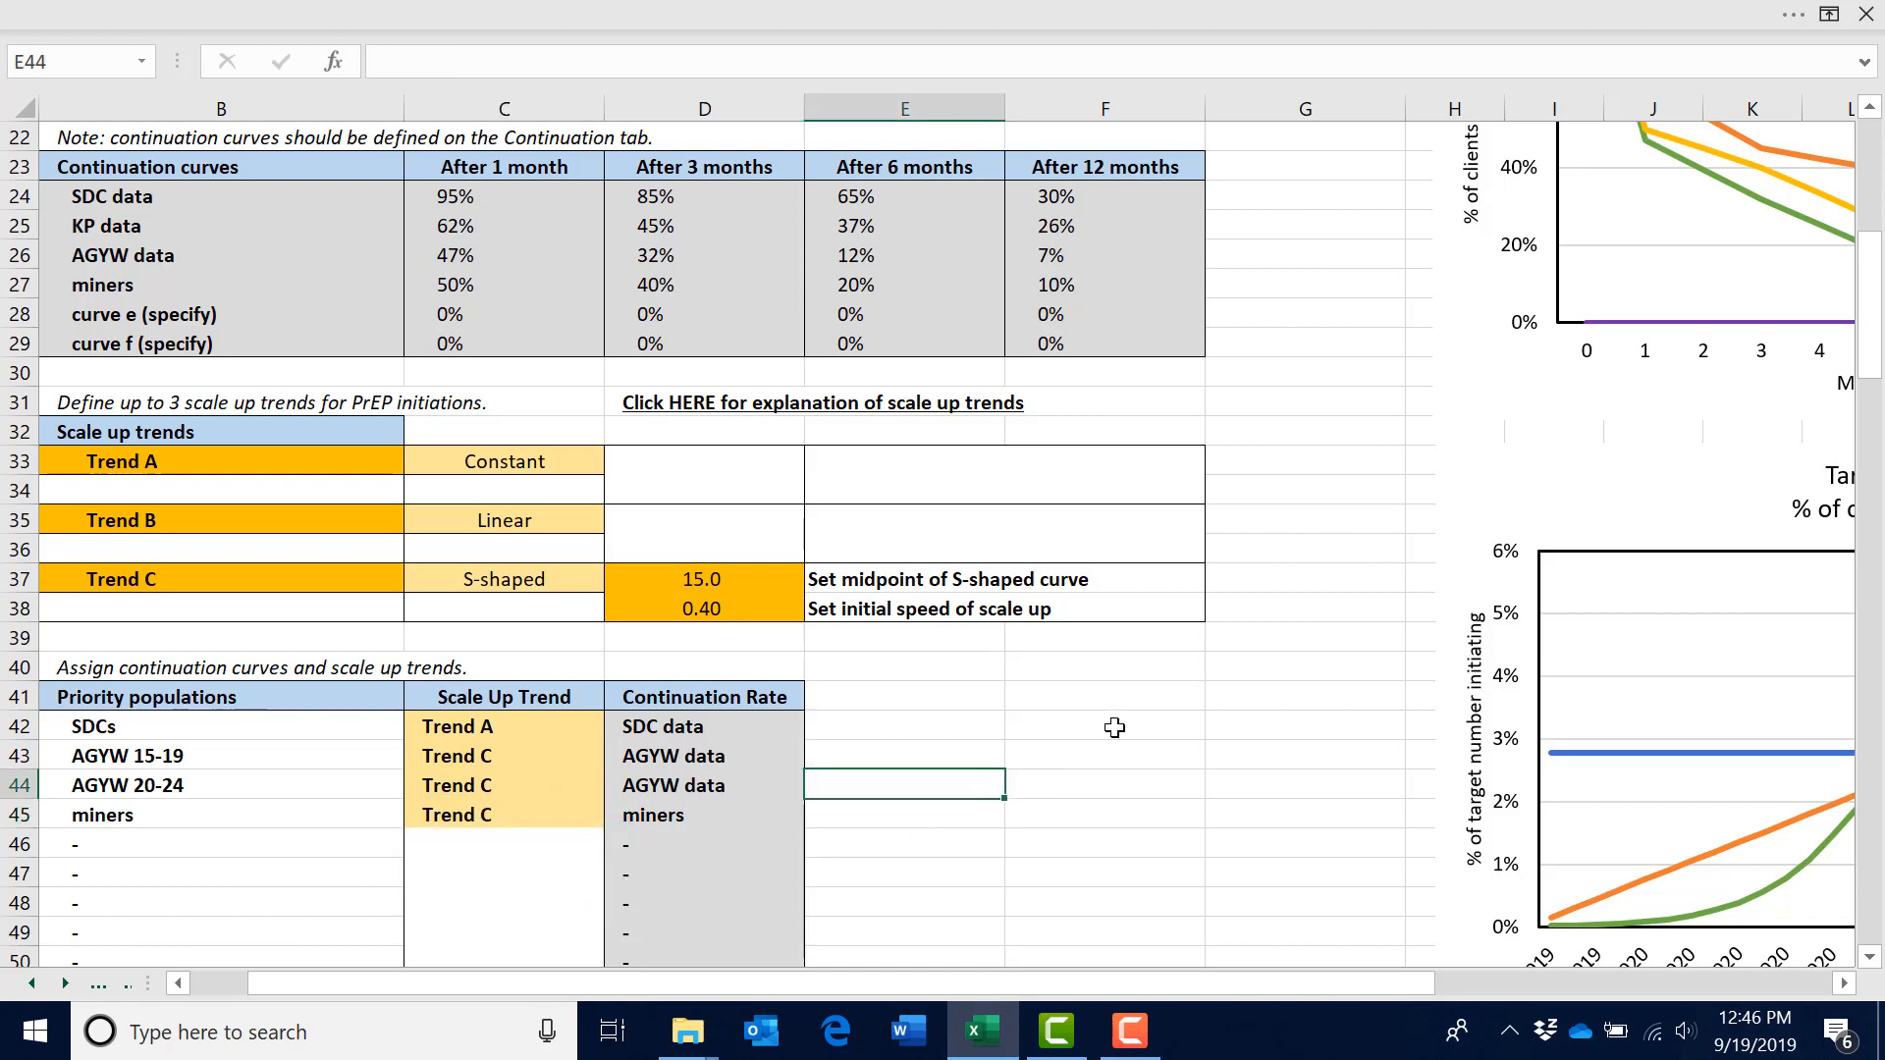
- Choose Option 1, coverage-based targets, as the target setting option
{"action": "scroll", "coordinate": [1115, 727], "scroll_direction": "down", "scroll_amount": 7}
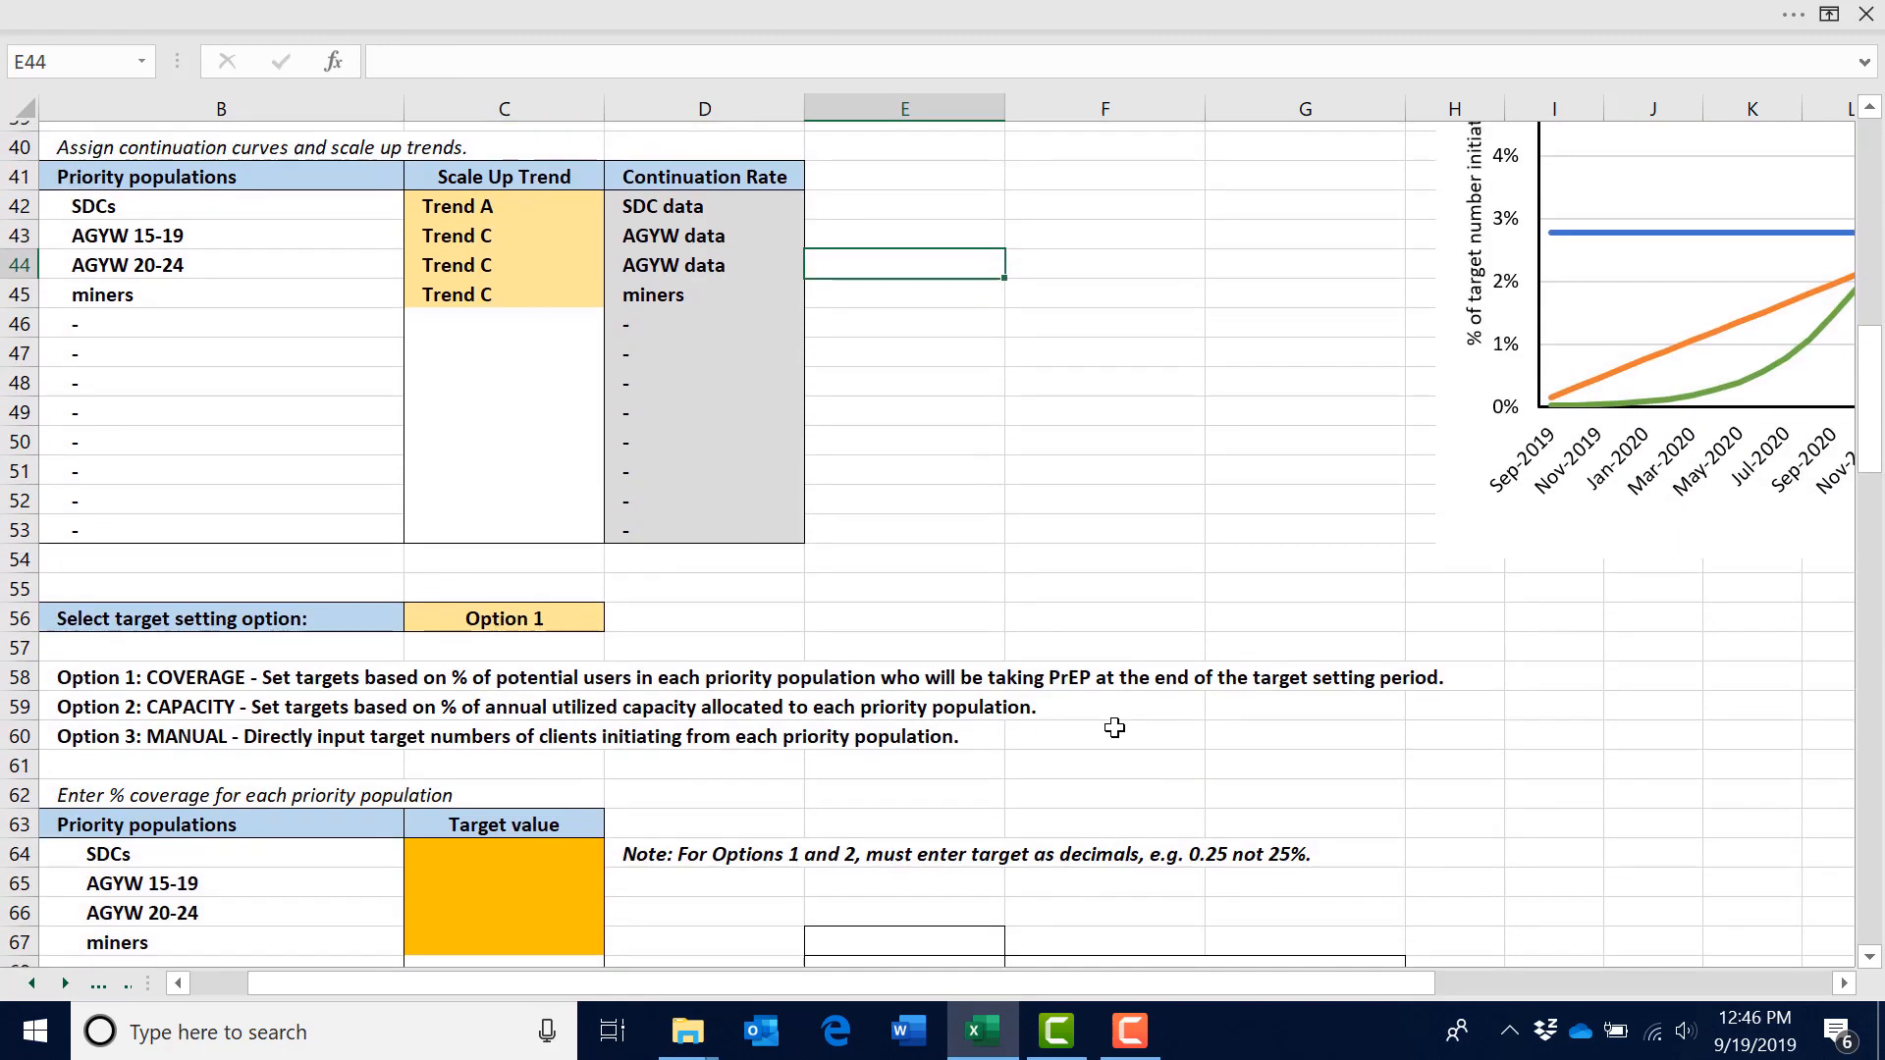
{"action": "left_click", "coordinate": [555, 522]}
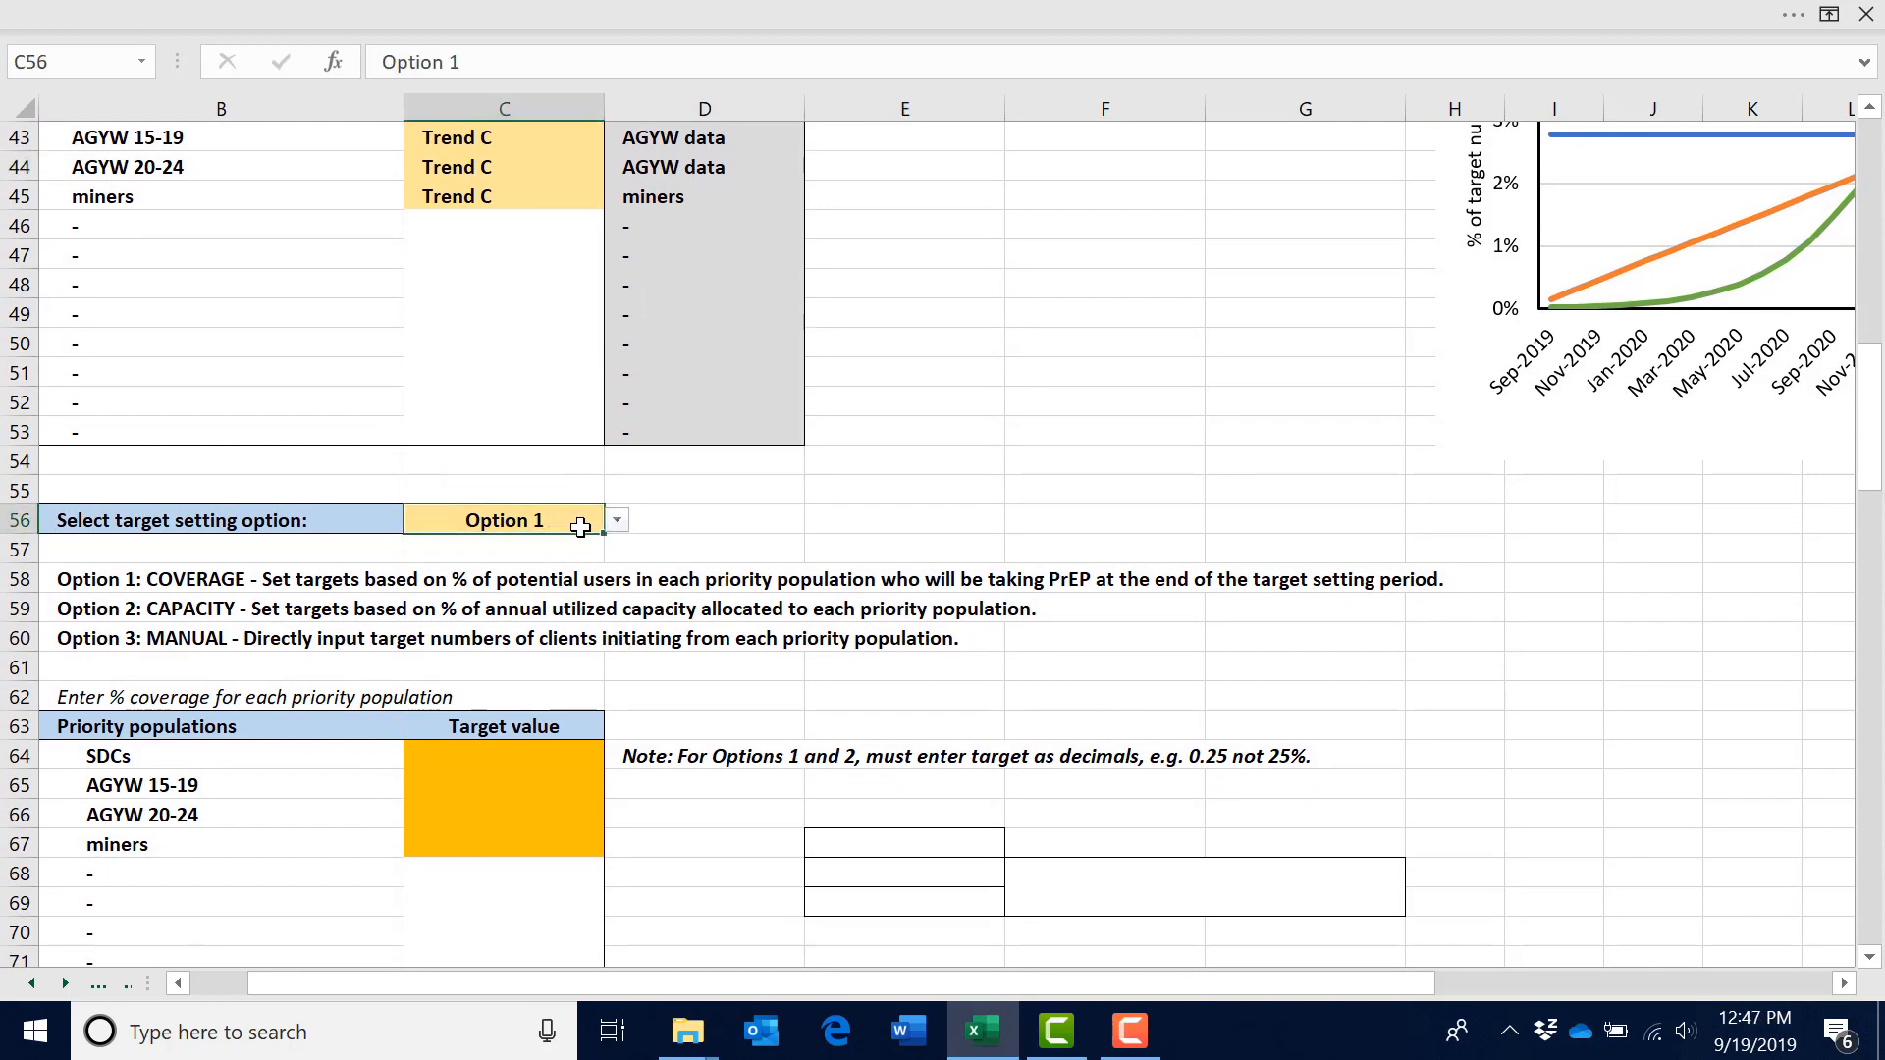
{"action": "left_click", "coordinate": [616, 520]}
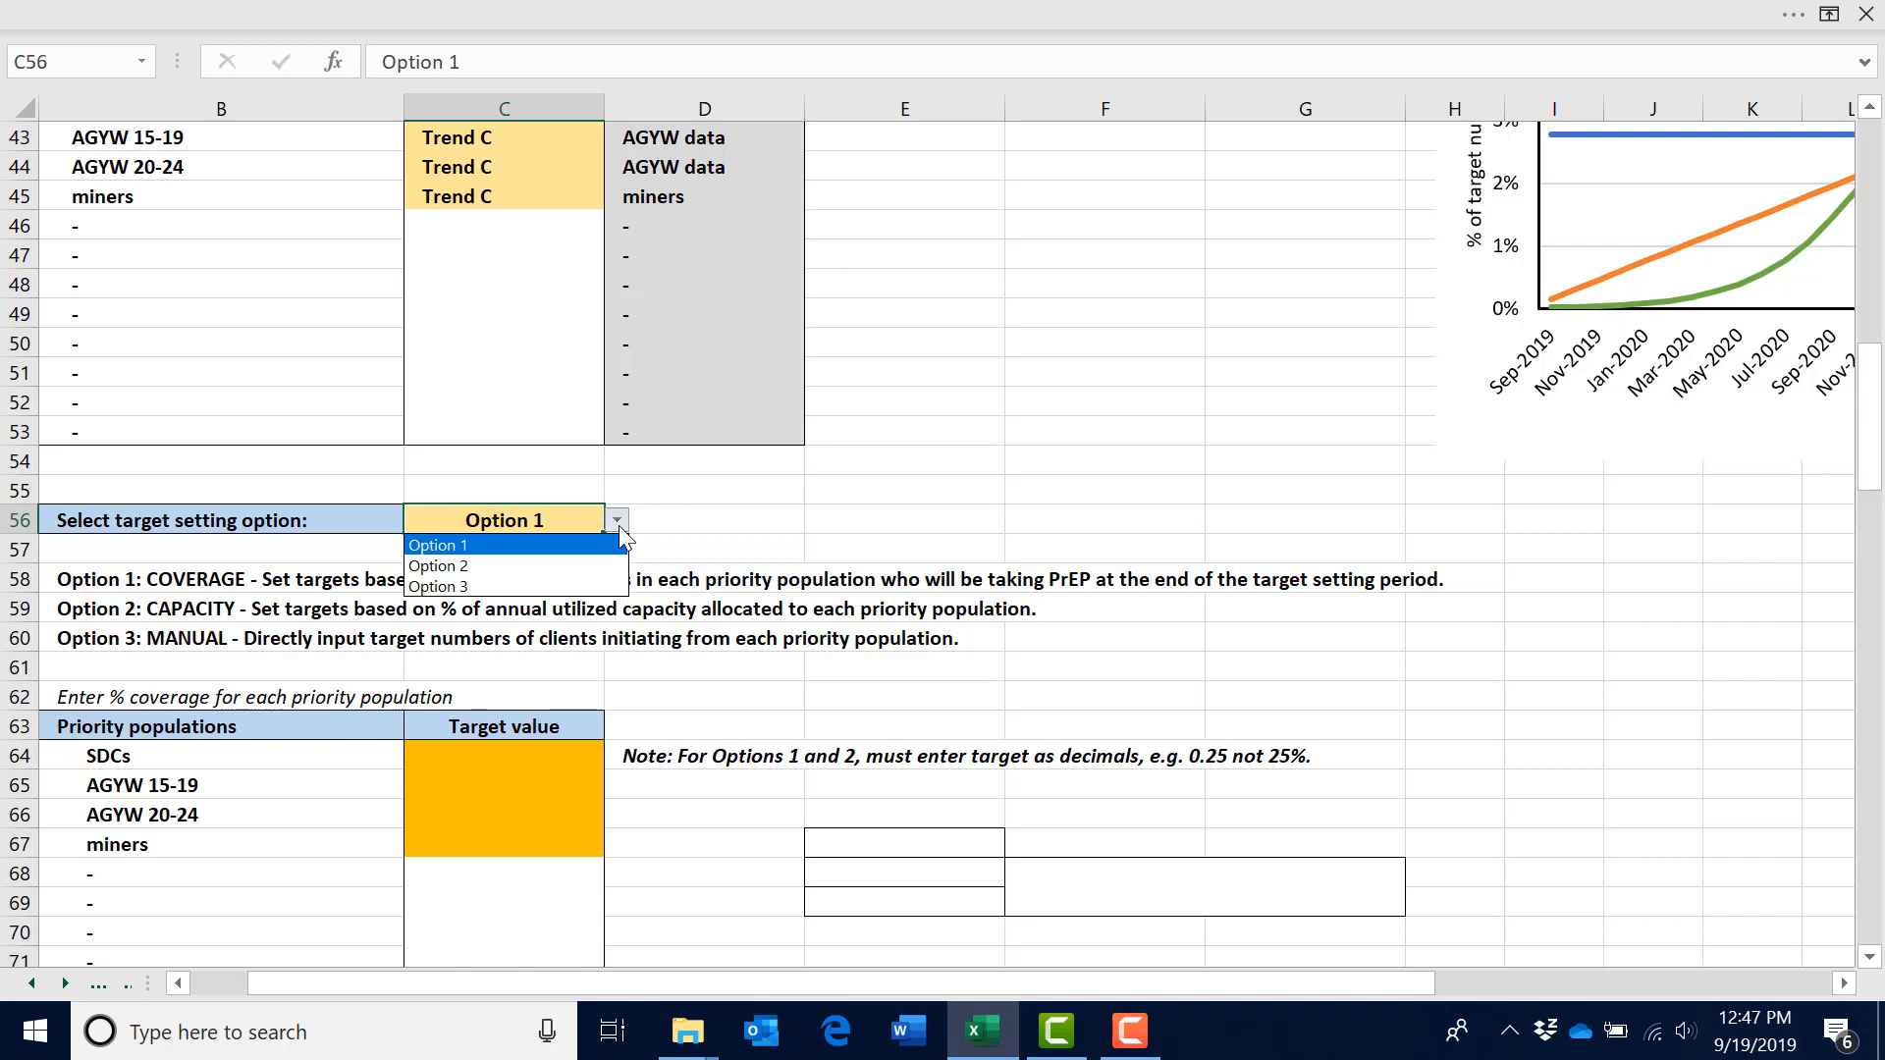
{"action": "left_click", "coordinate": [571, 545]}
{"action": "left_click", "coordinate": [727, 546]}
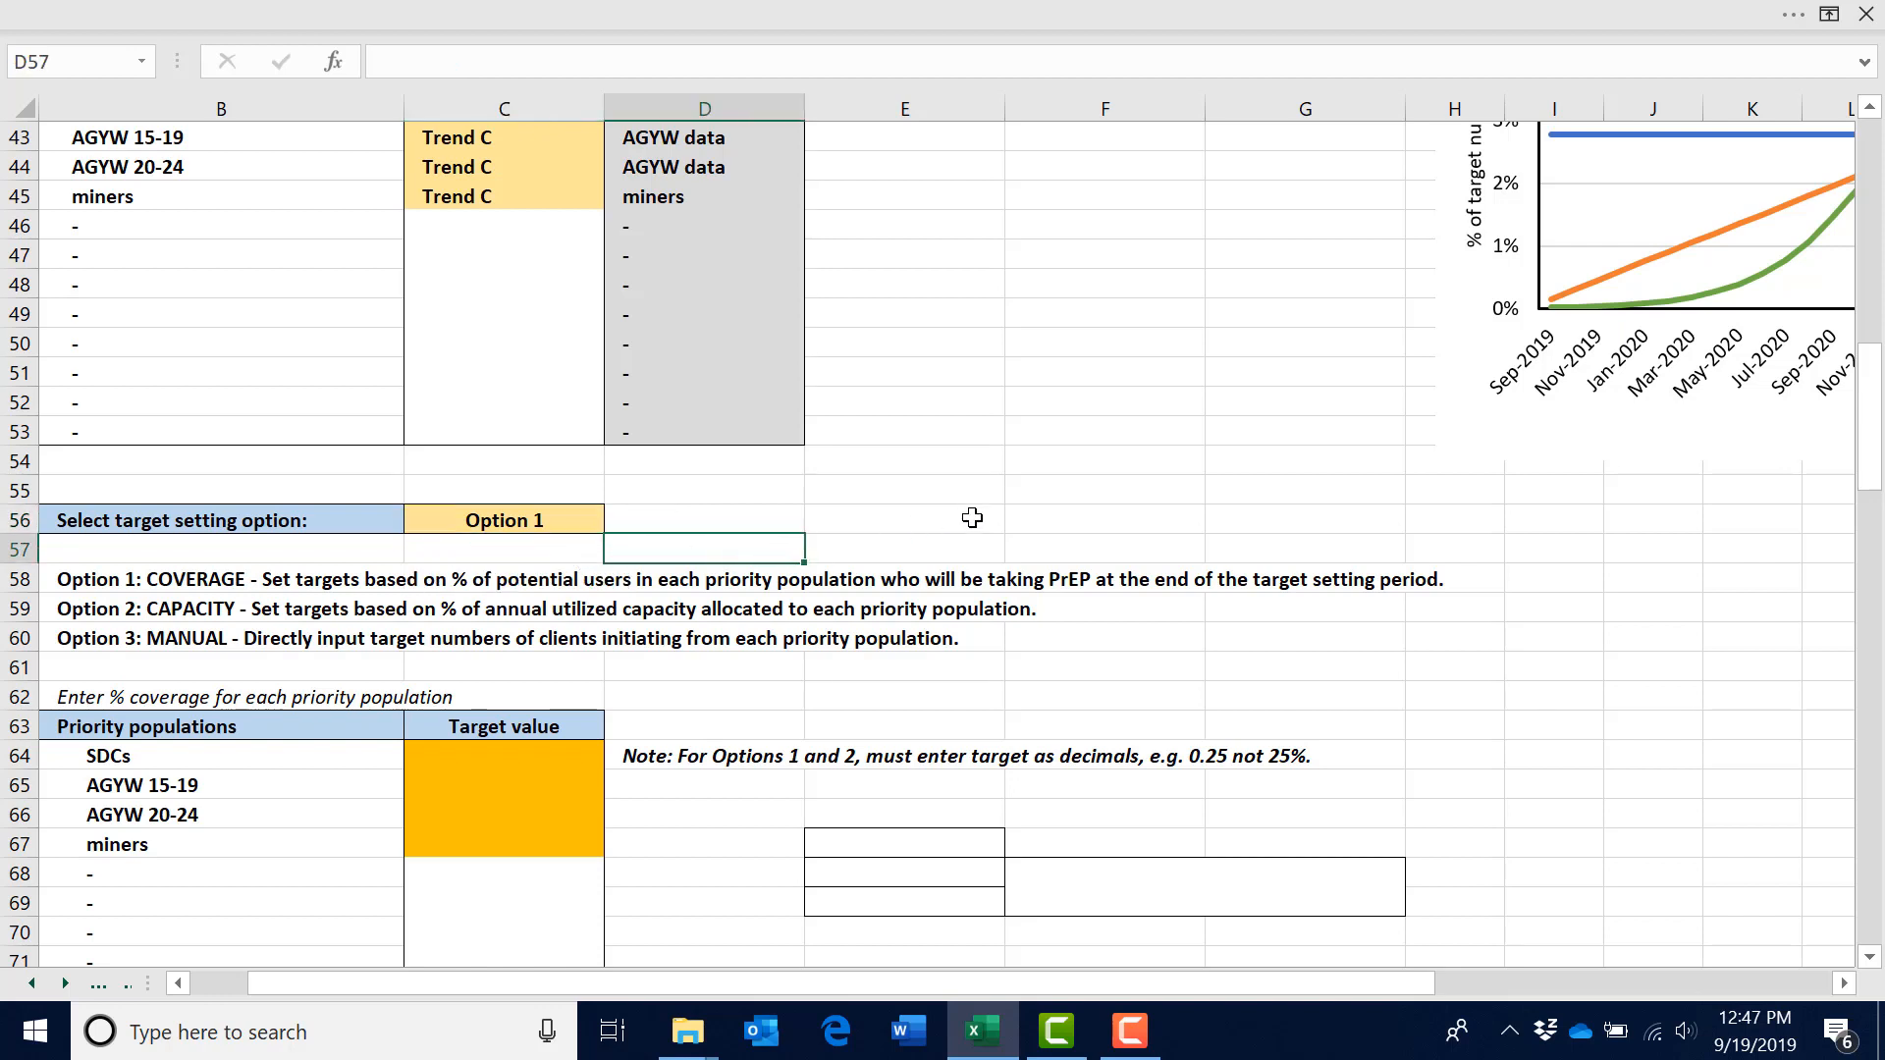
- Enter coverage target values of 30% for SDCs, 10% for both AGYW 15-19 and AGYW 20-24, and 25% for miners
{"action": "scroll", "coordinate": [959, 709], "scroll_direction": "down", "scroll_amount": 2}
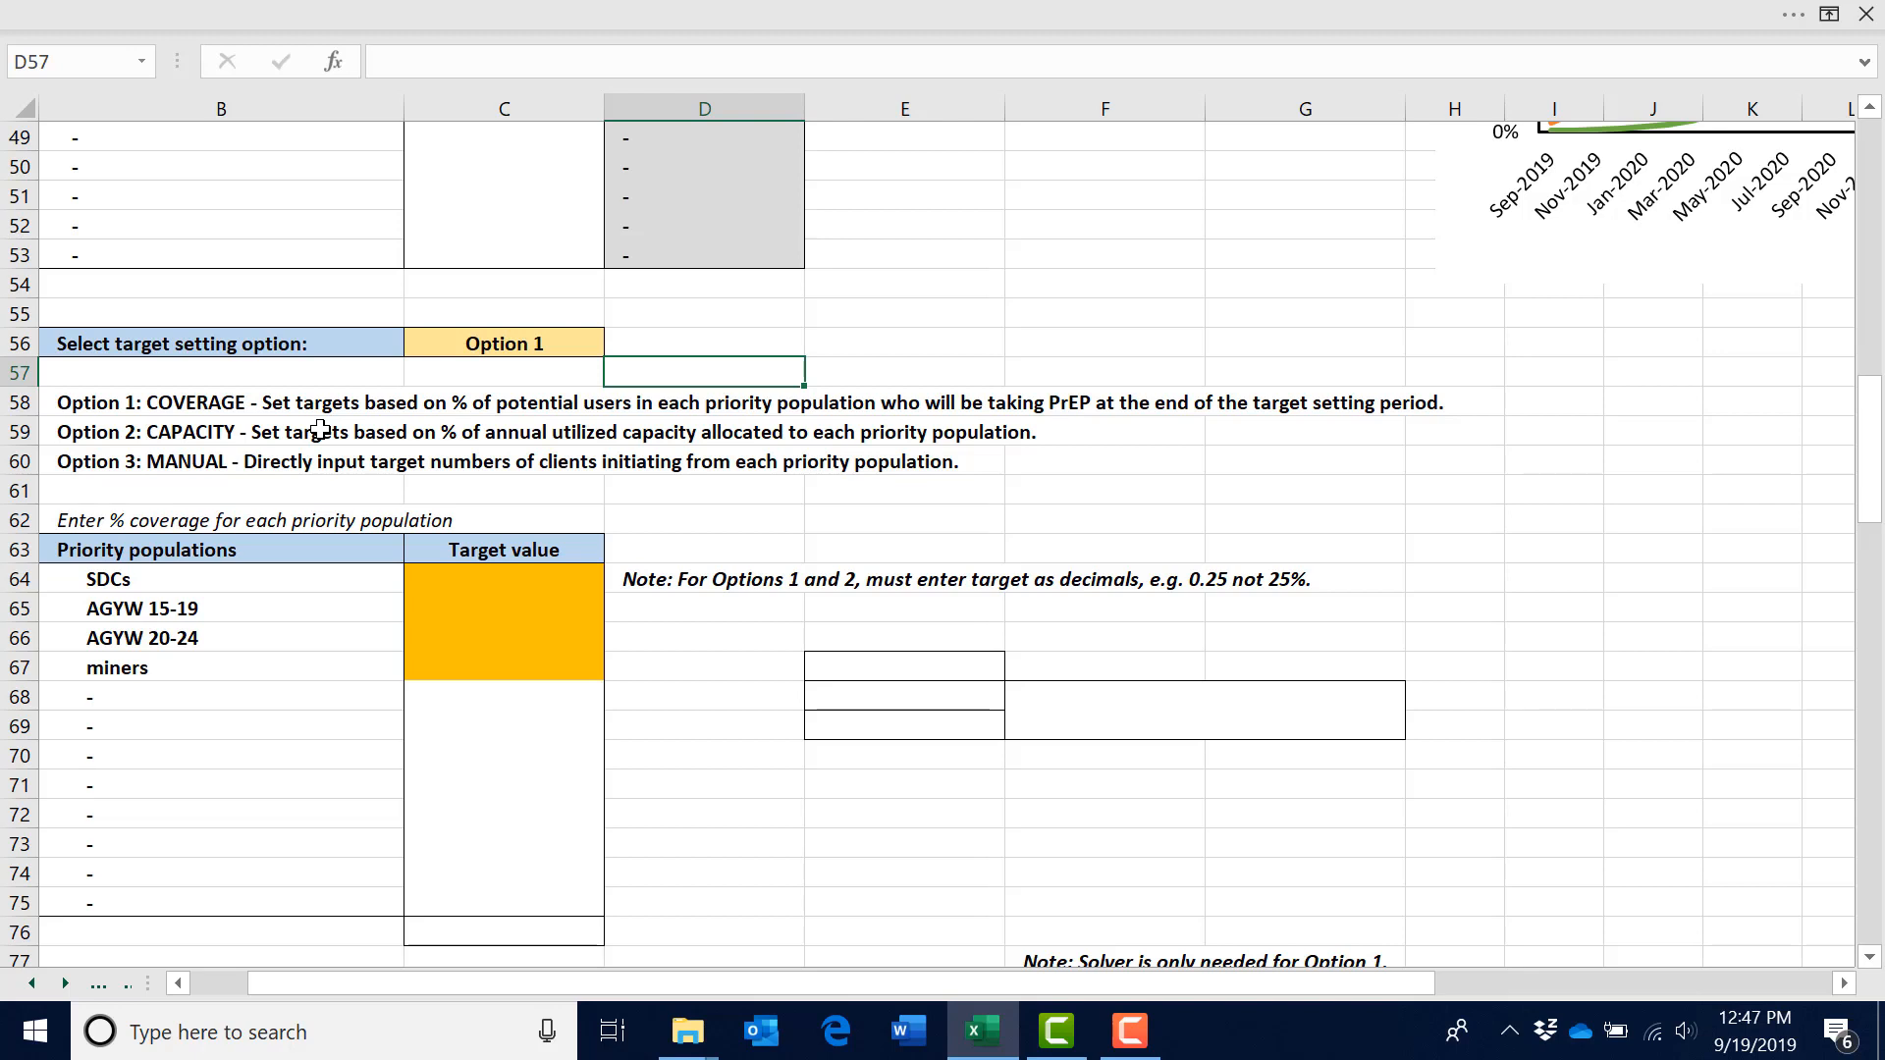
{"action": "left_click", "coordinate": [475, 581]}
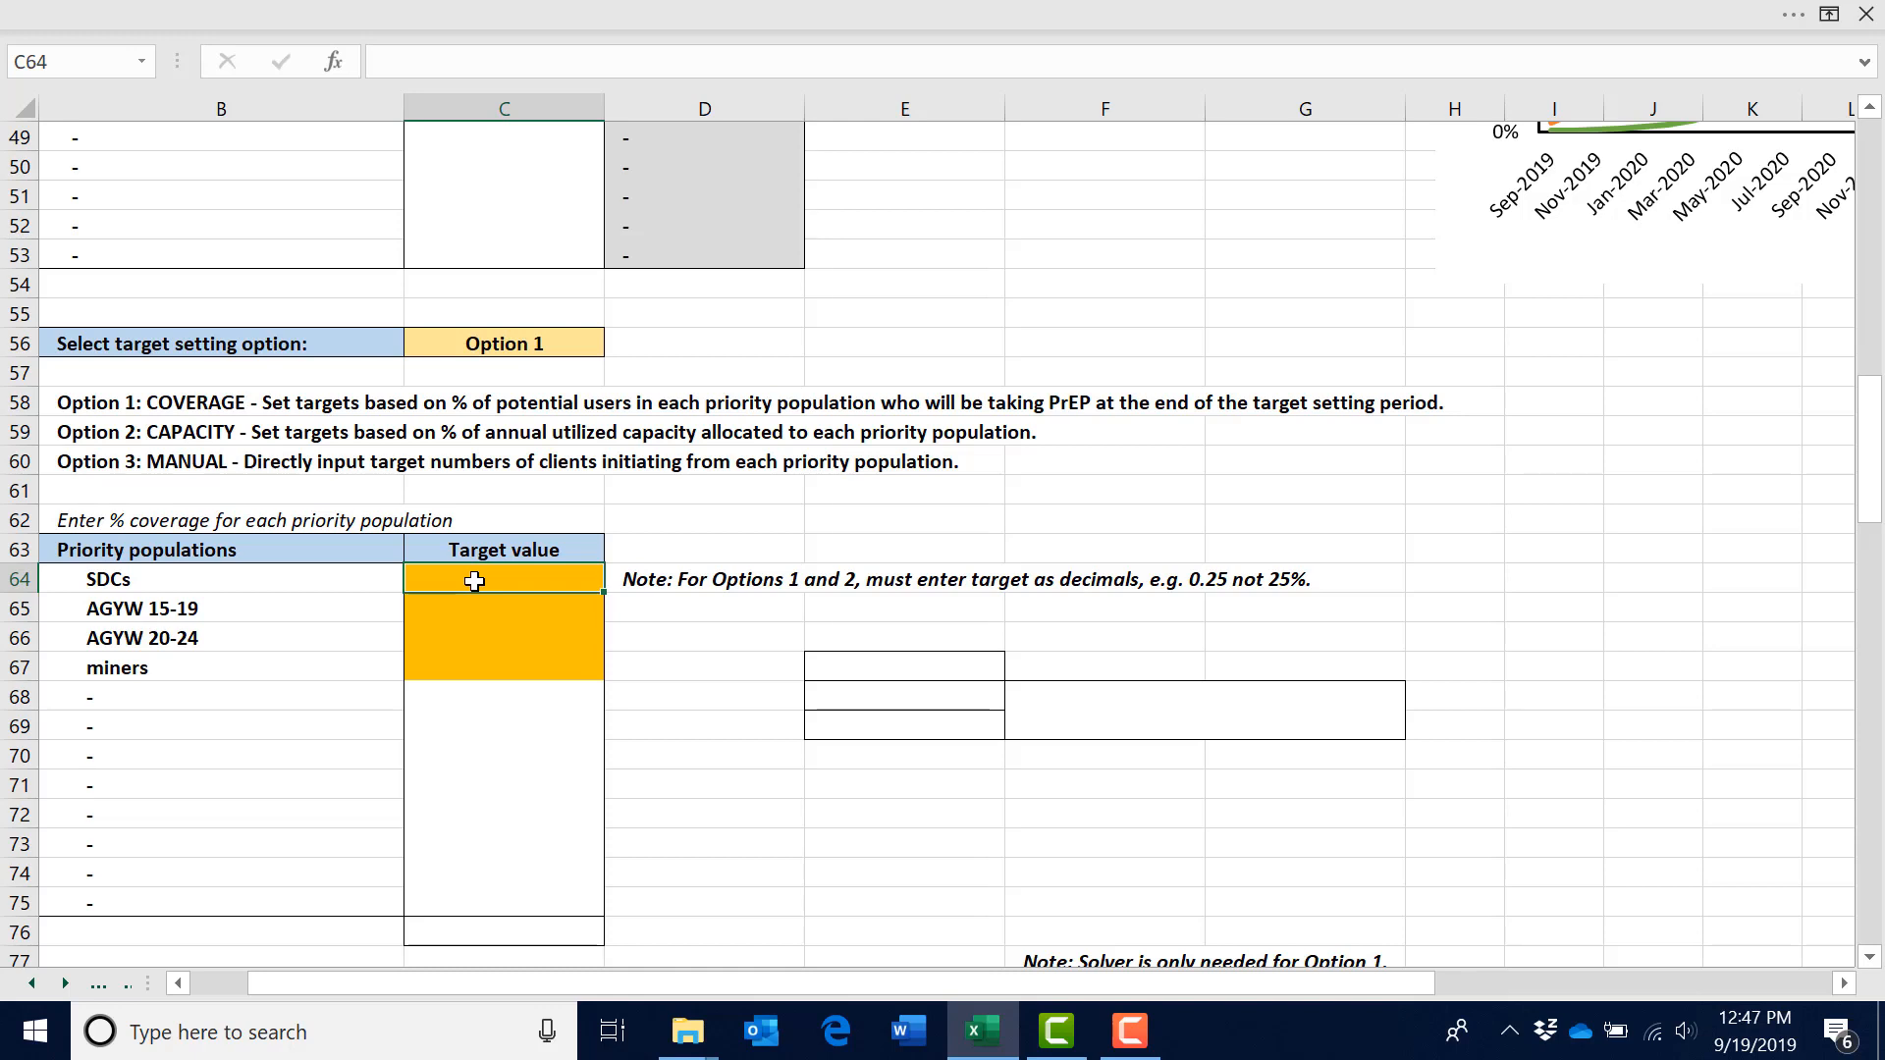
{"action": "type", "text": "30"}
{"action": "key", "text": "Return"}
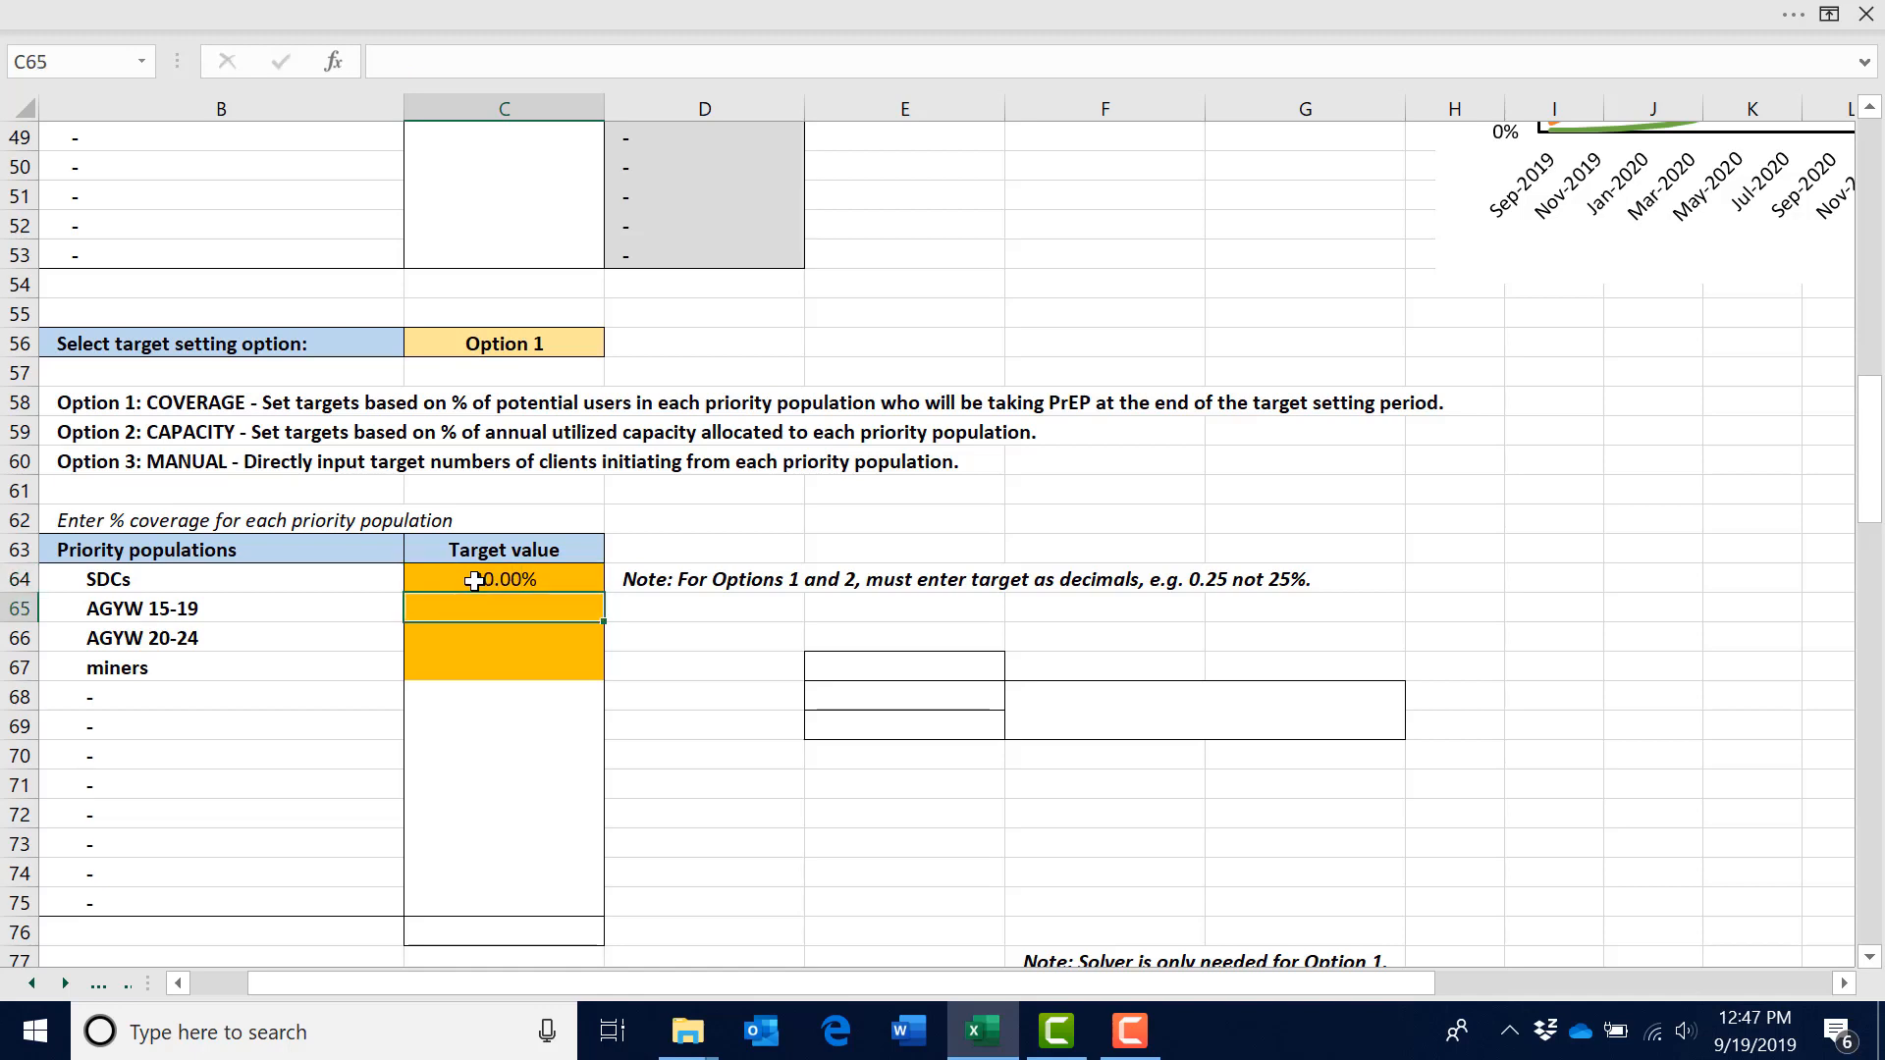
{"action": "type", "text": "10"}
{"action": "key", "text": "Return"}
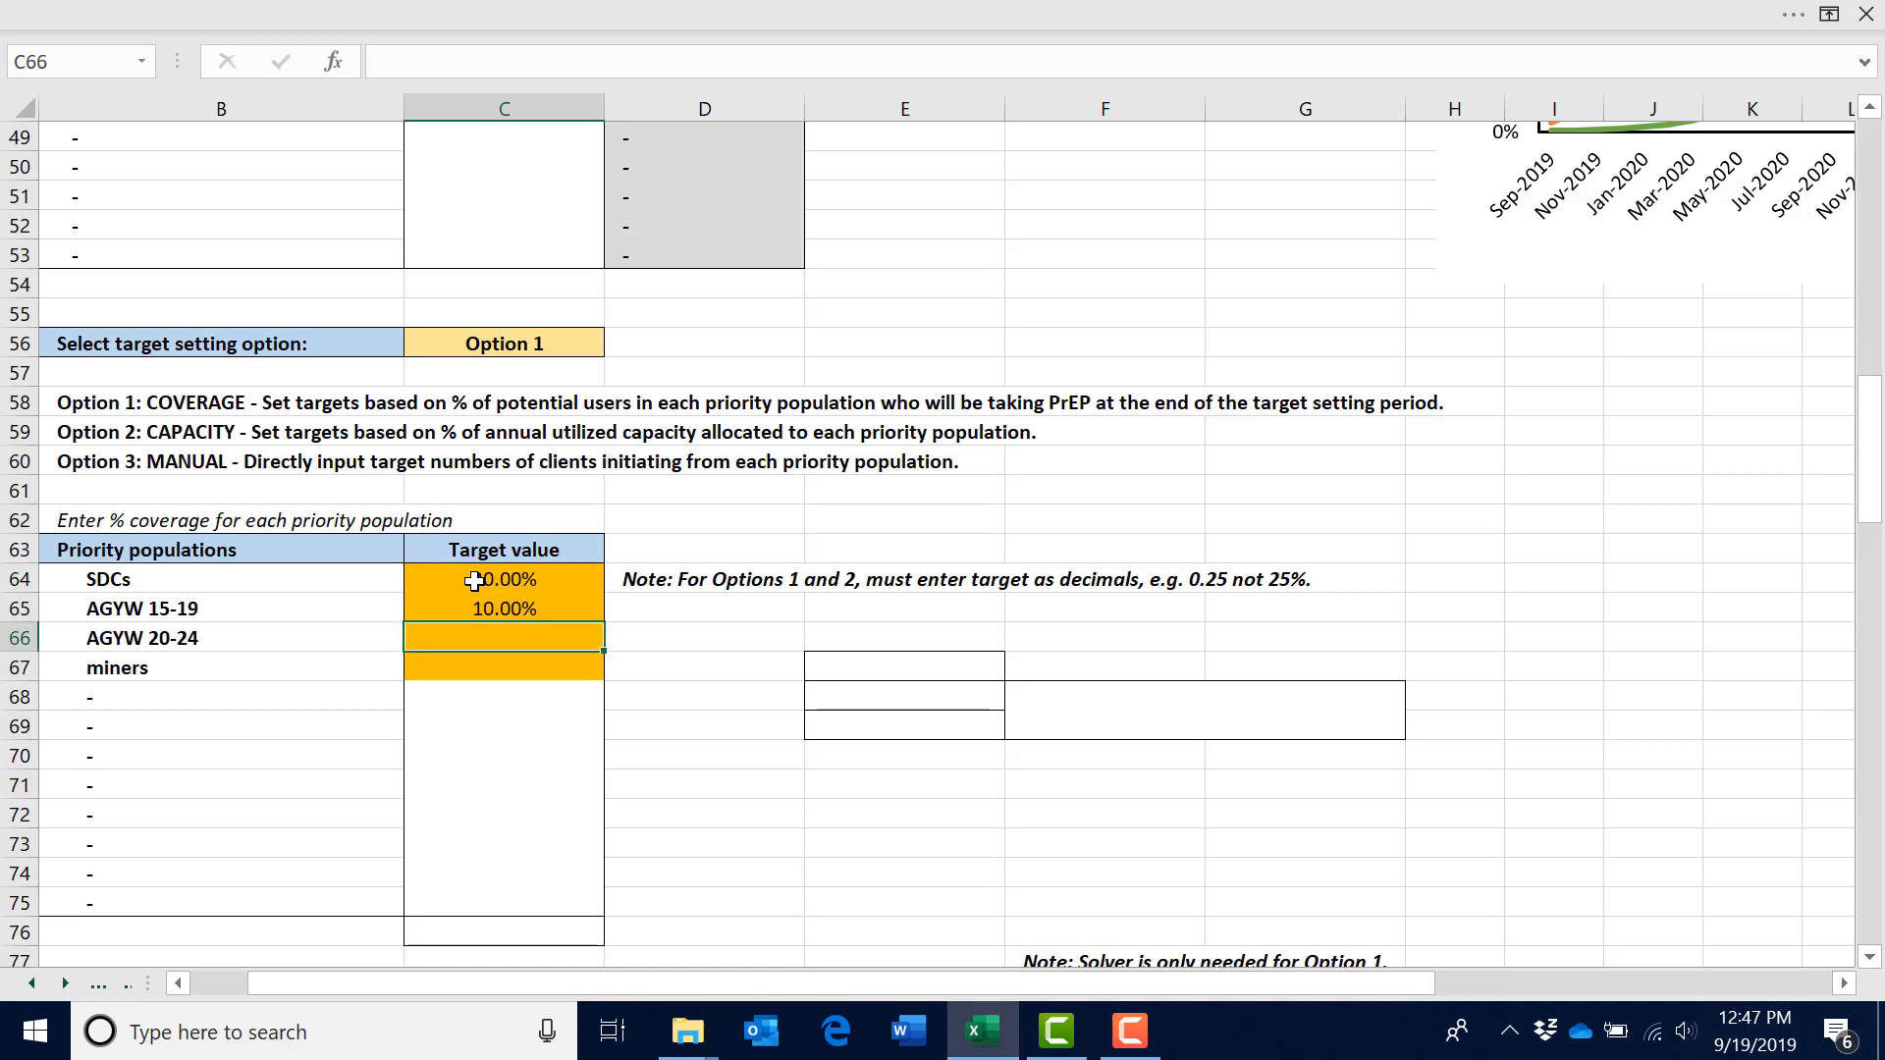
{"action": "type", "text": "10"}
{"action": "key", "text": "Return"}
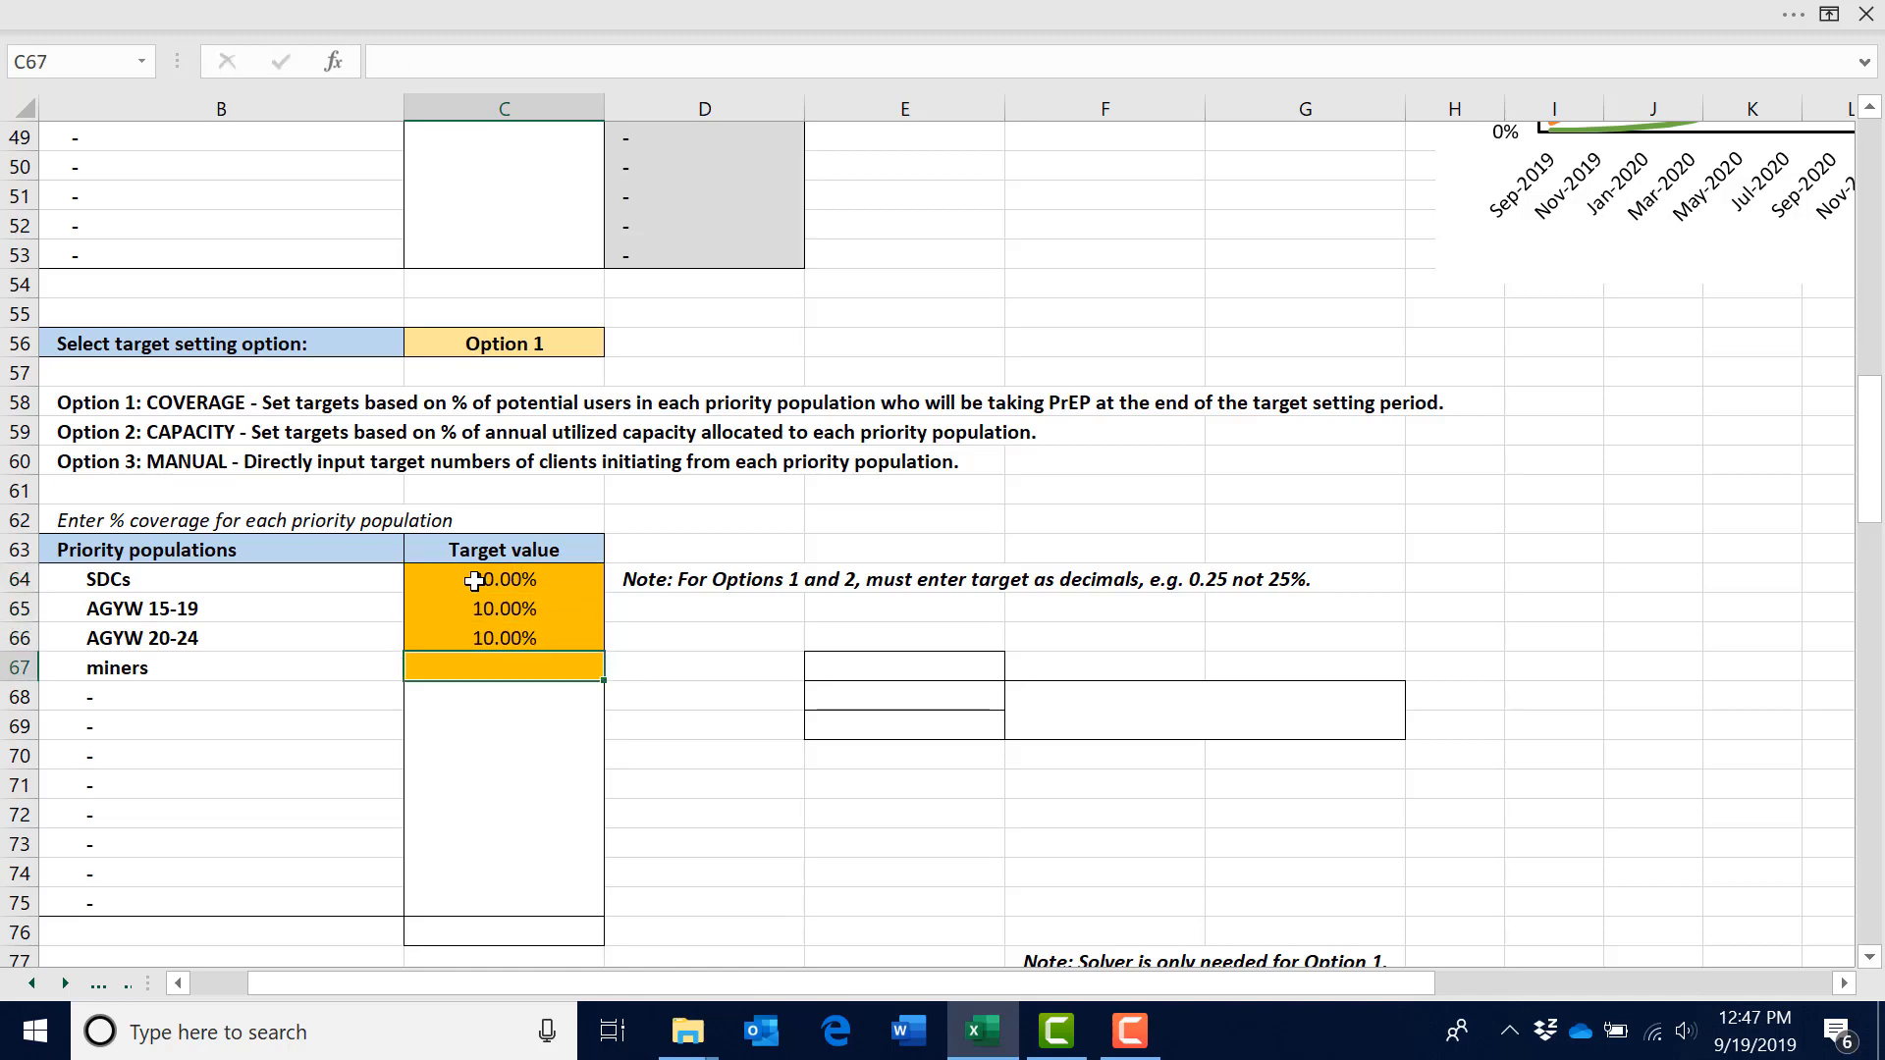
{"action": "type", "text": "25"}
{"action": "key", "text": "Return"}
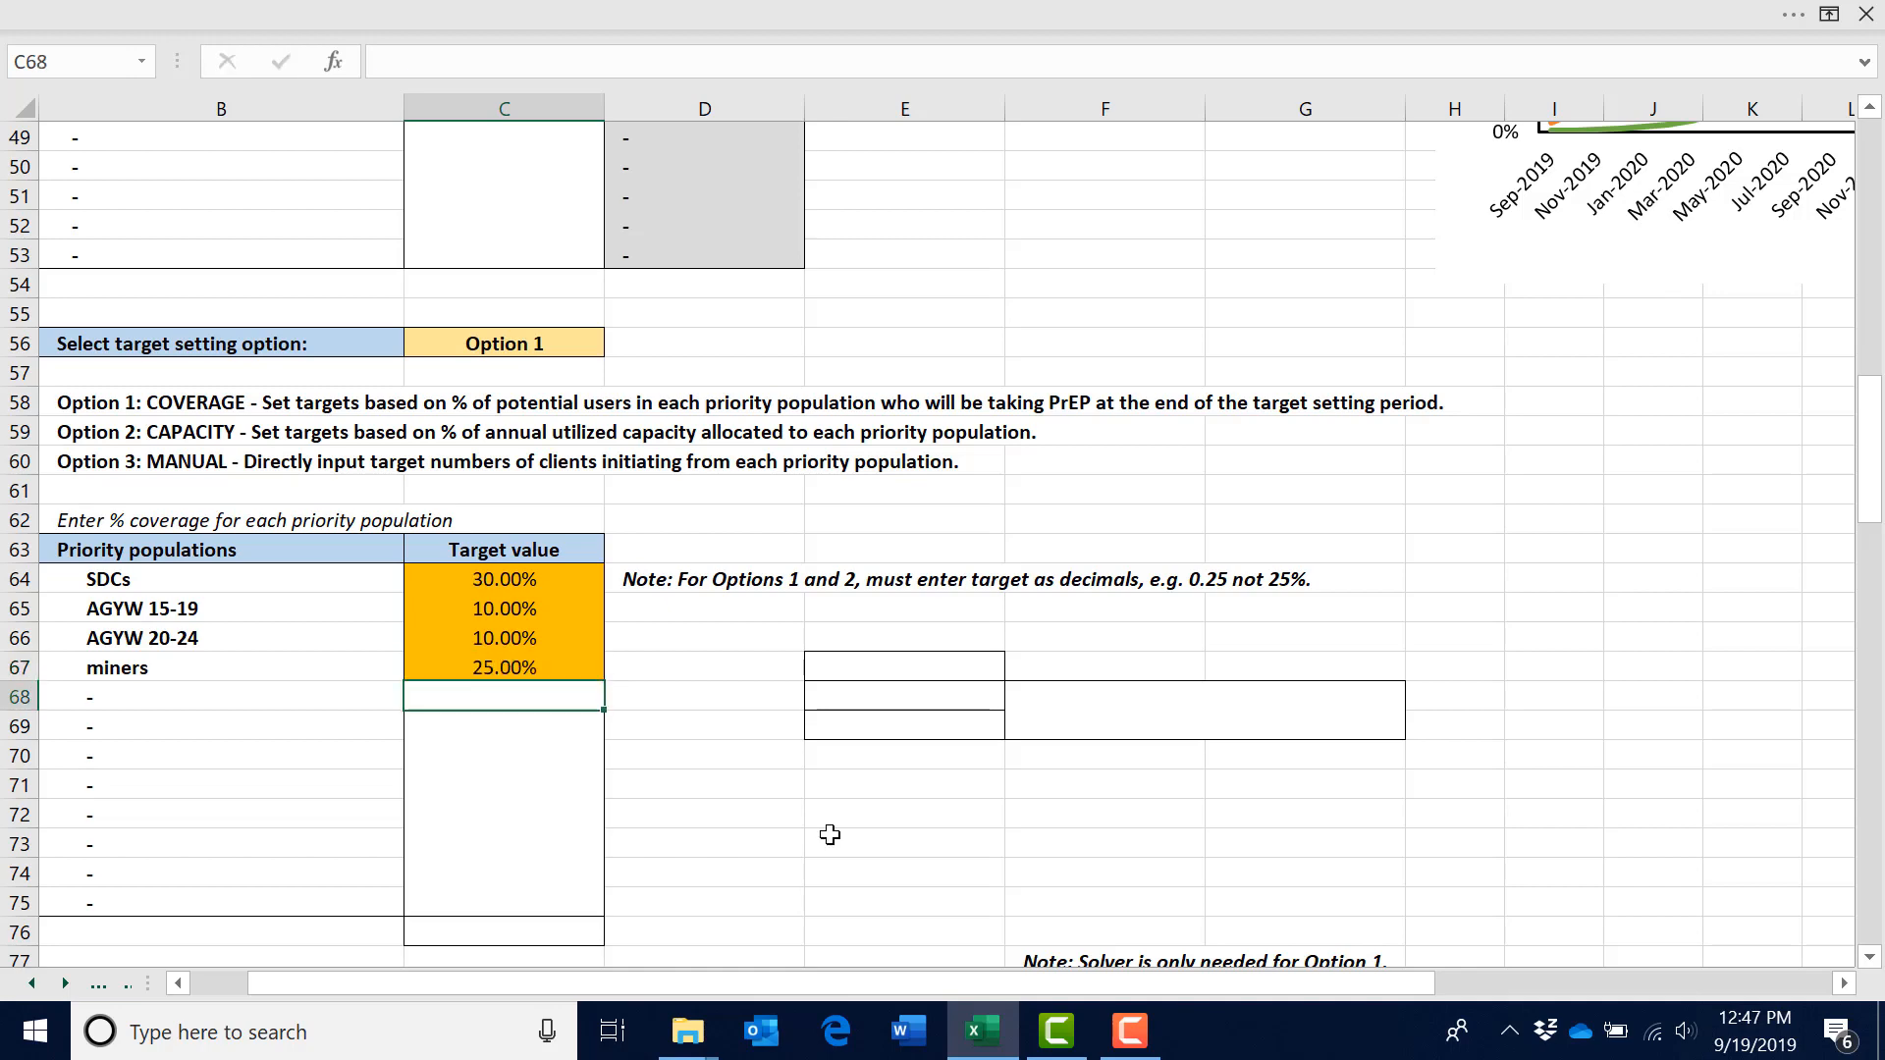
- Run Solver to calculate the Option 1 target number of clients initiating in each priority population
{"action": "scroll", "coordinate": [830, 834], "scroll_direction": "down", "scroll_amount": 6}
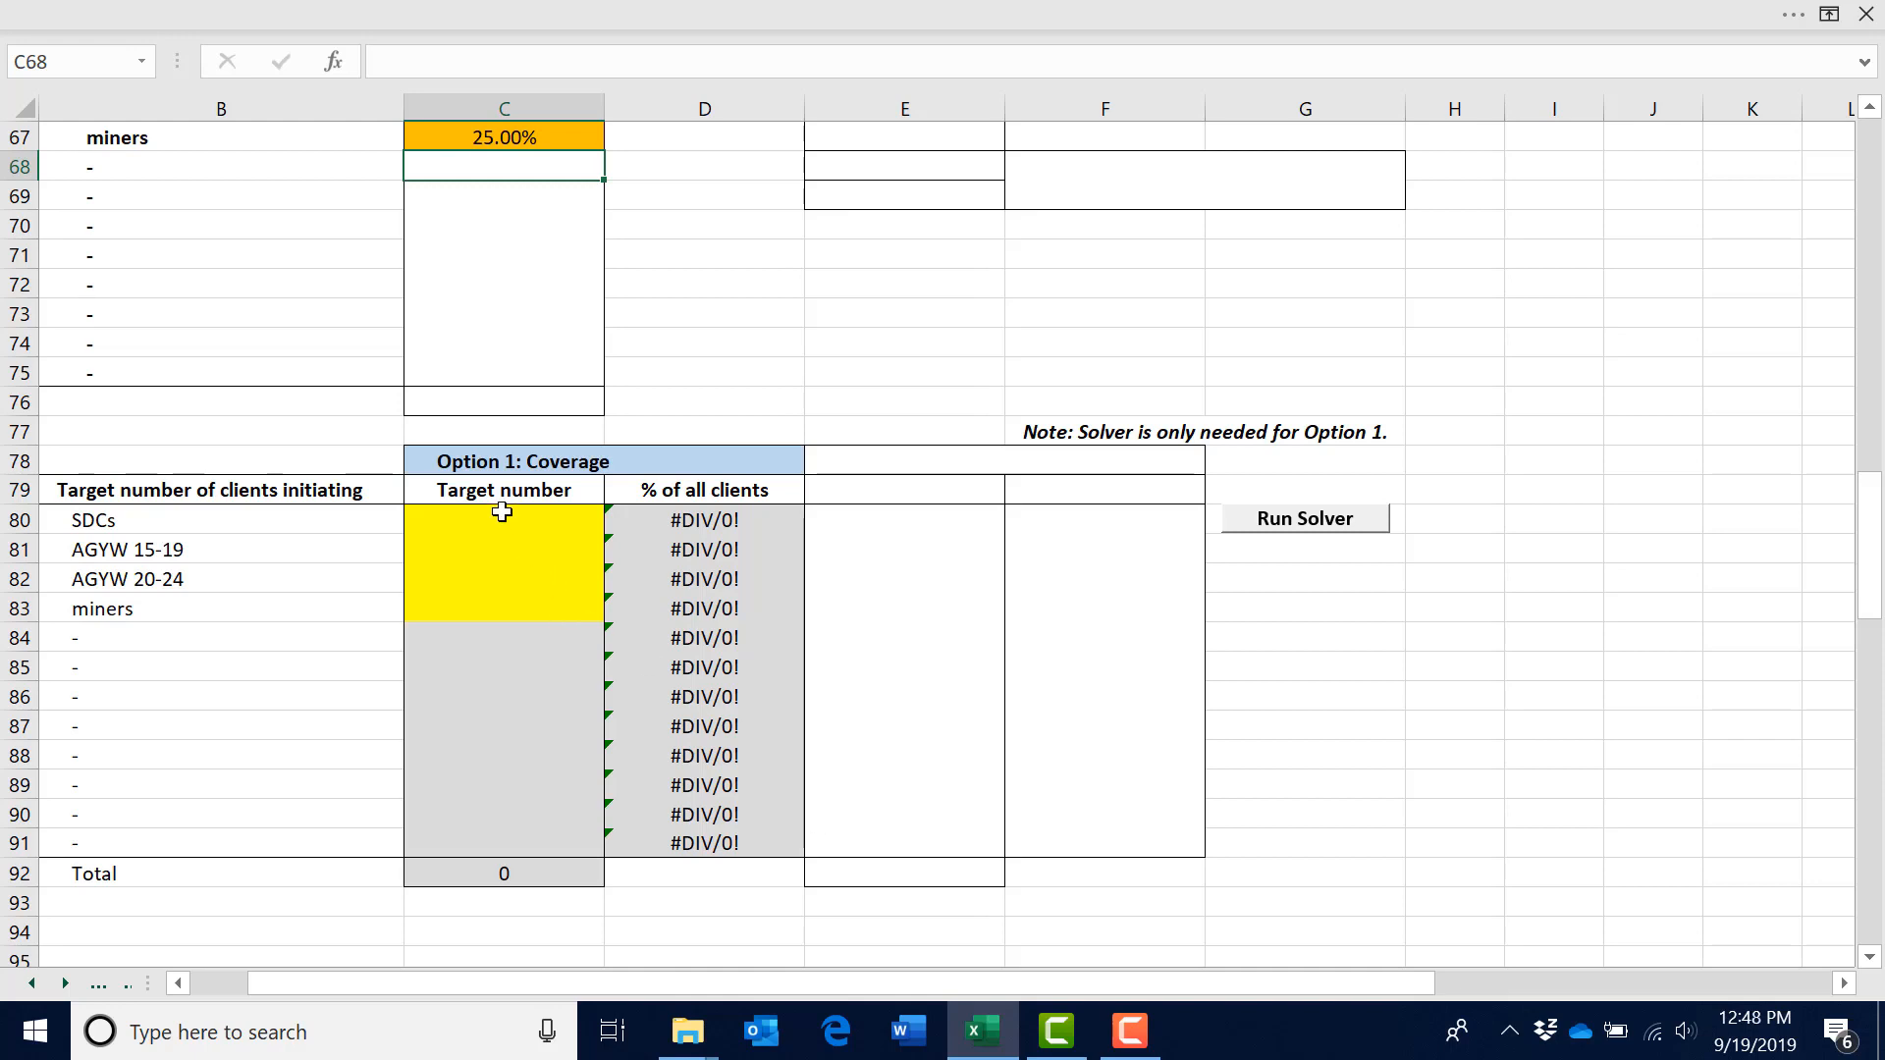
{"action": "left_click", "coordinate": [1295, 532]}
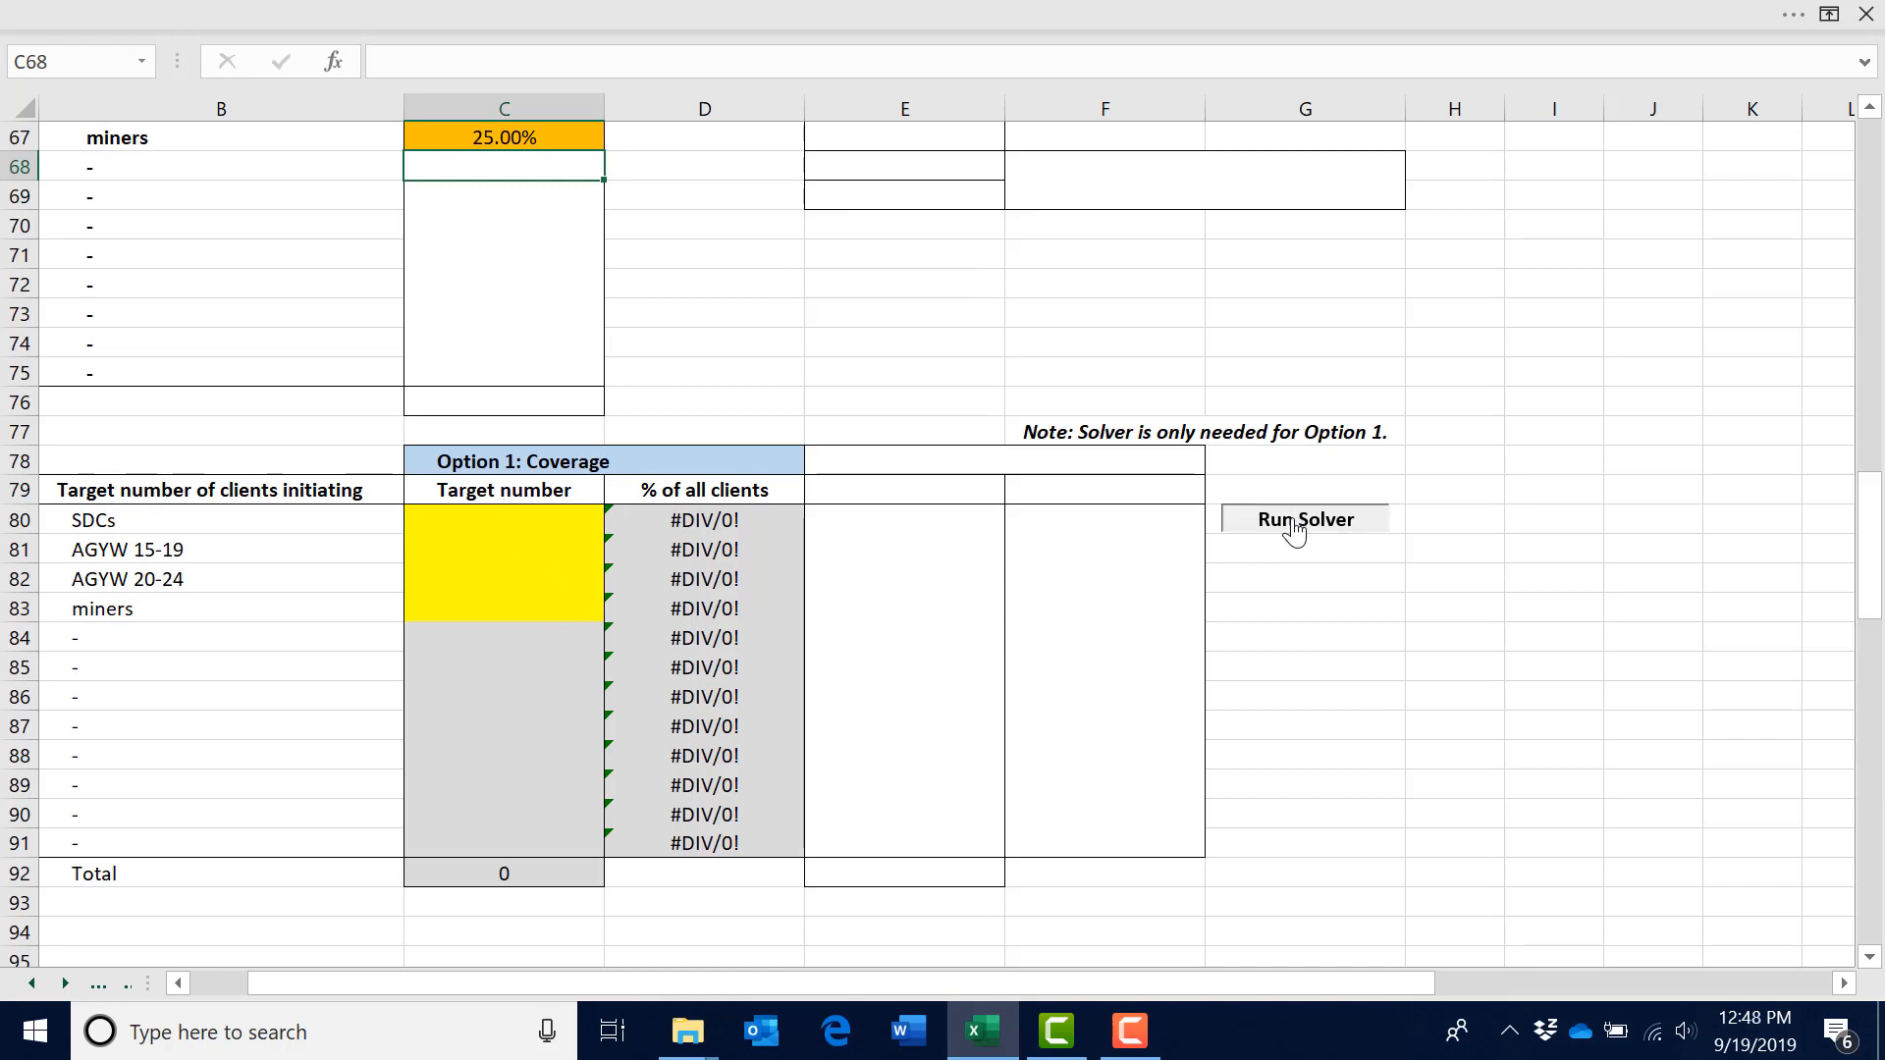